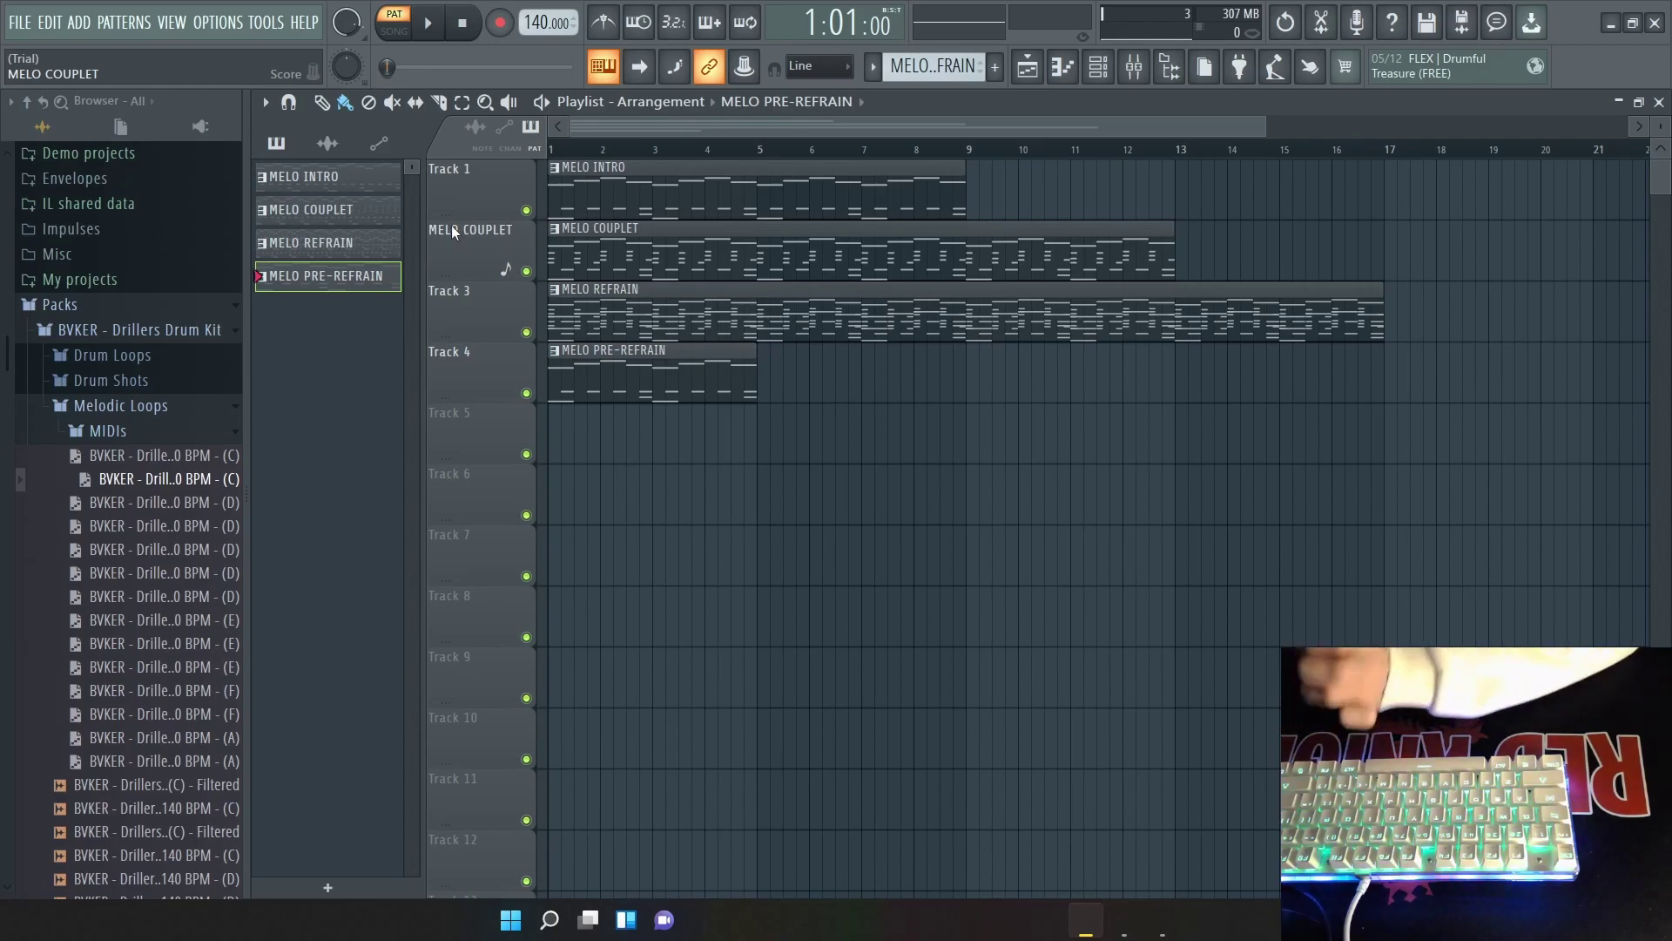
Look over the mixer tracks in an enlarged view, and close the mixer to return to the playlist.
left_click(1134, 66)
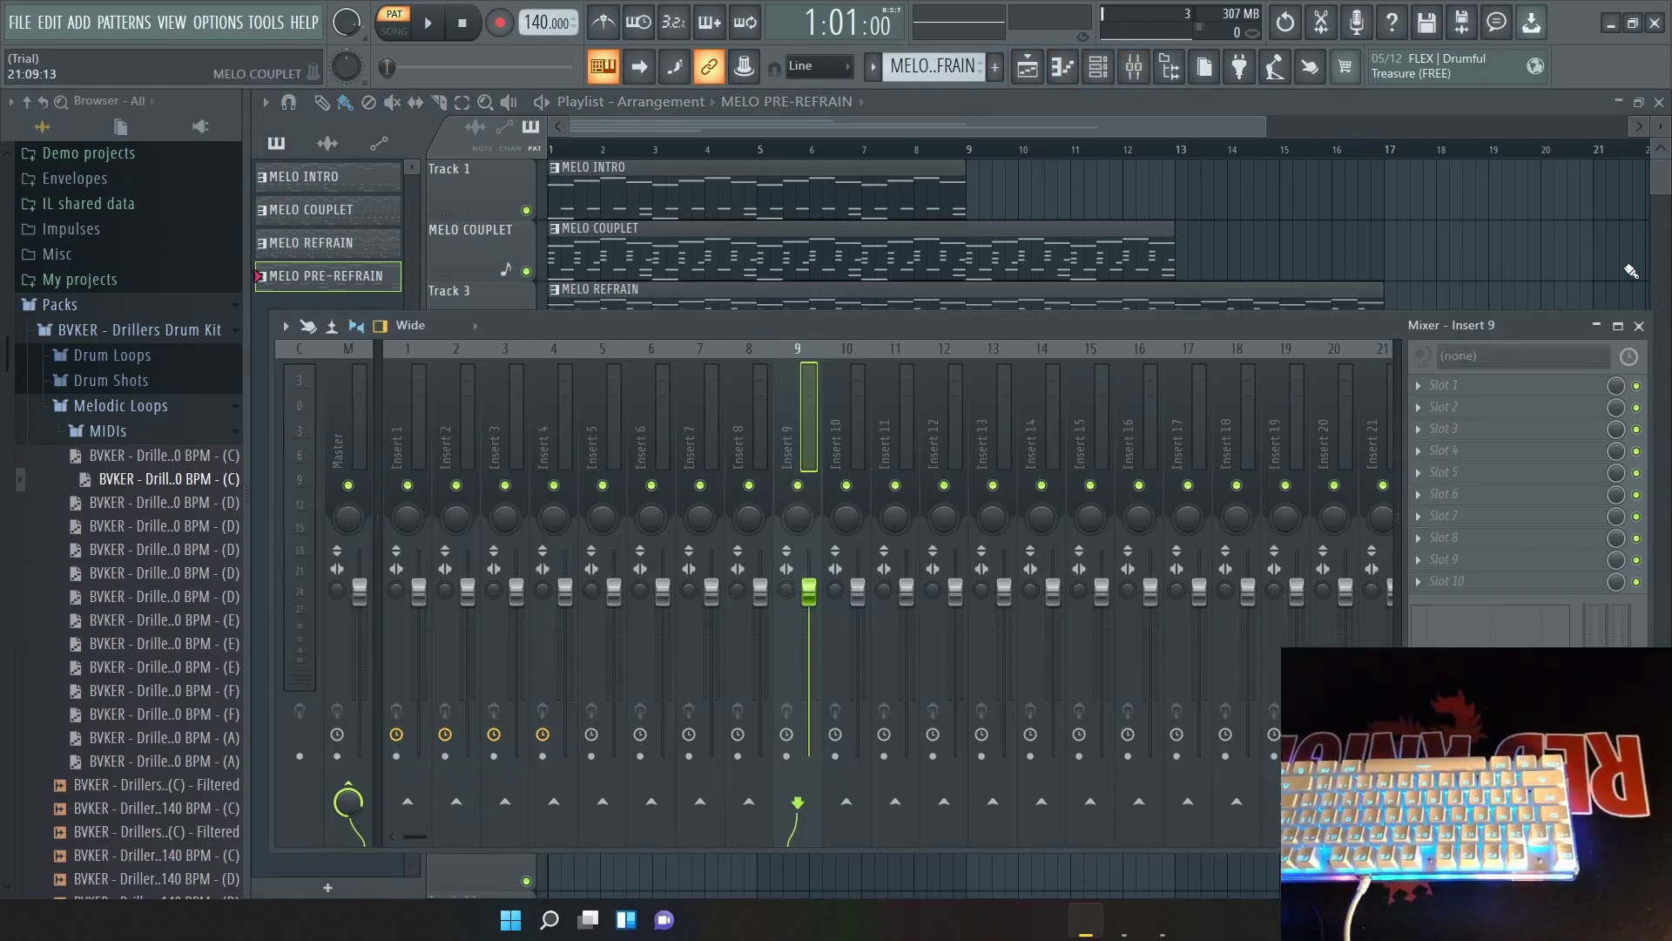
left_click(1617, 325)
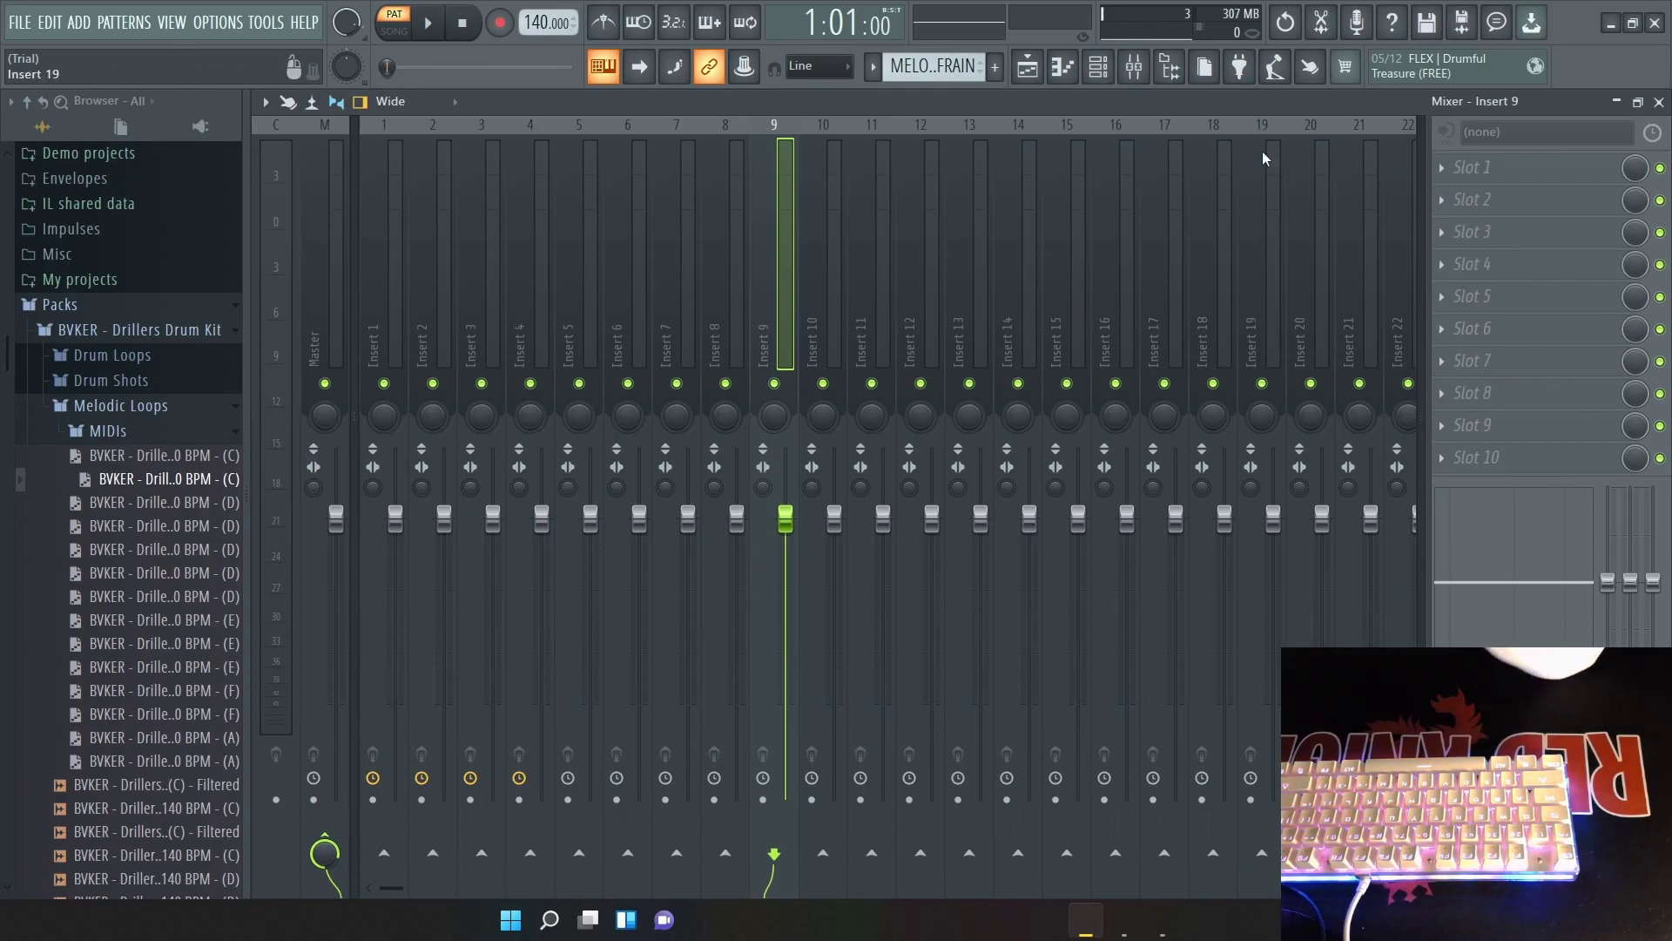
left_click(1659, 101)
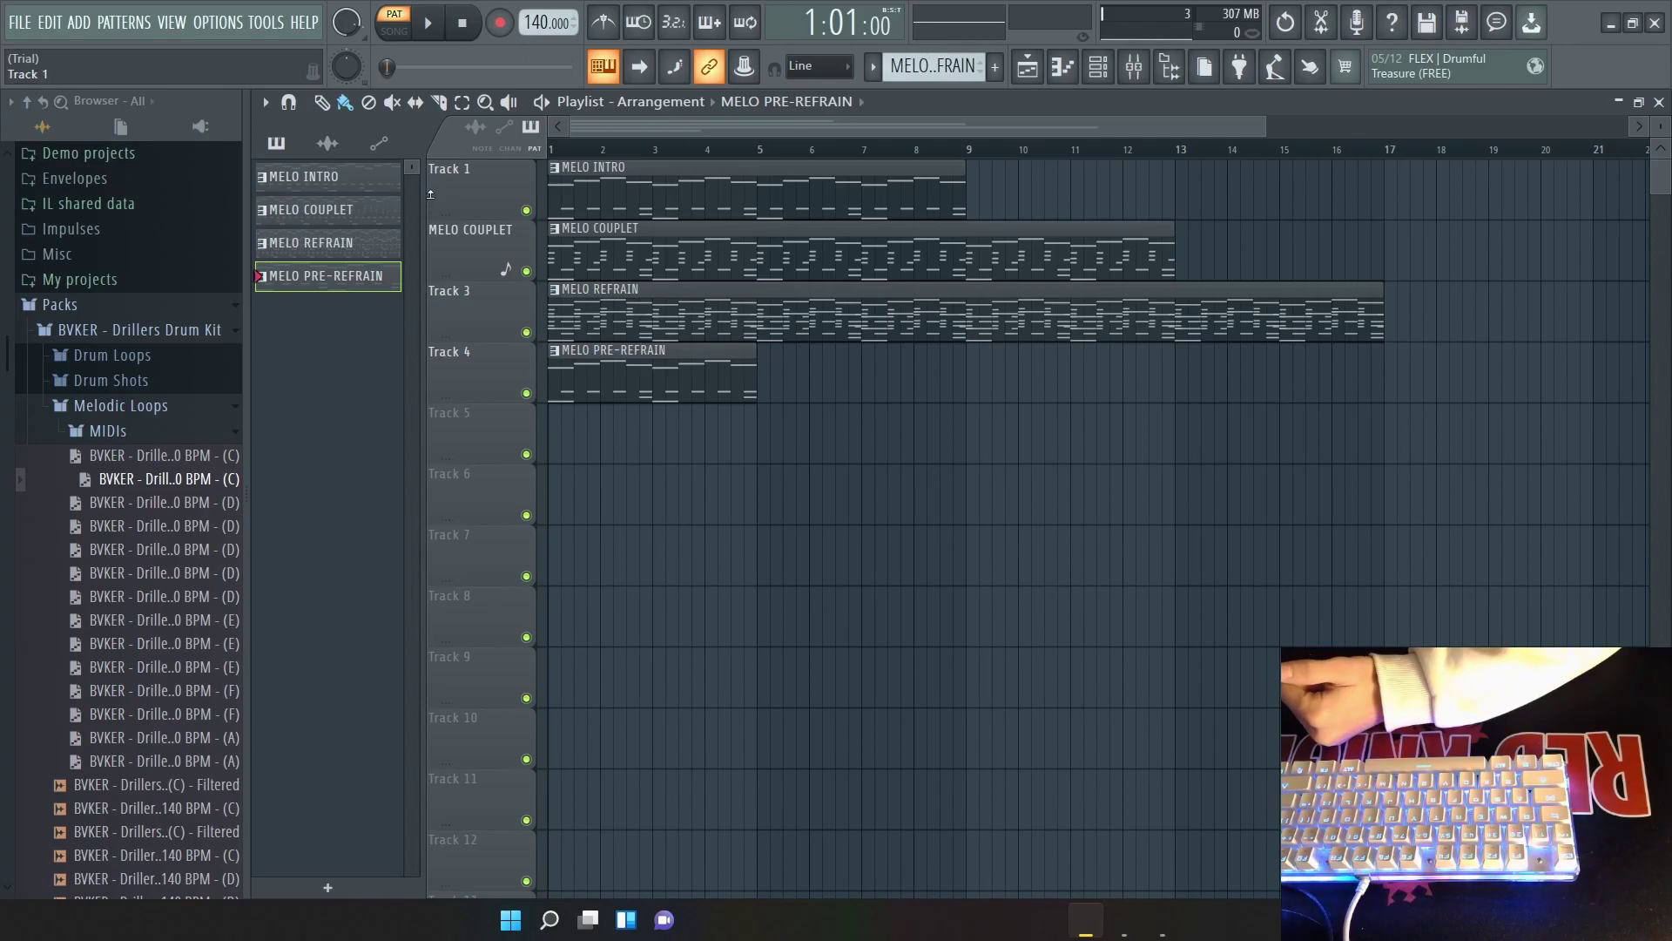
Play back the MELO COUPLET pattern and the MELO REFRAIN pattern, stopping playback after each.
left_click(383, 216)
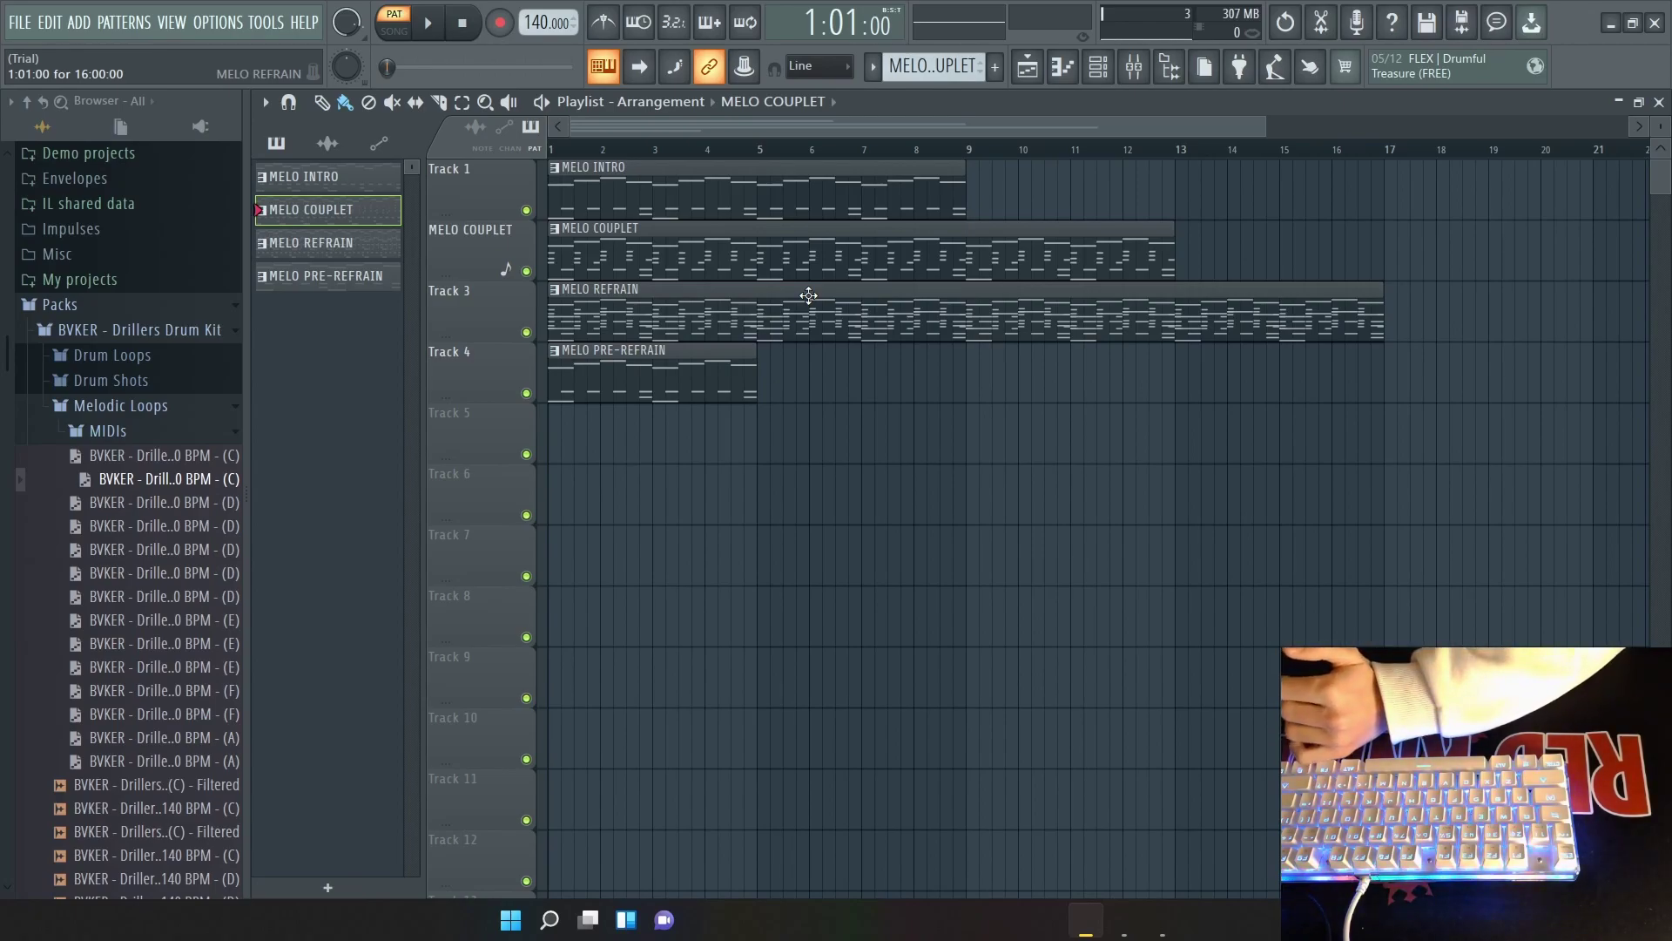
left_click(440, 31)
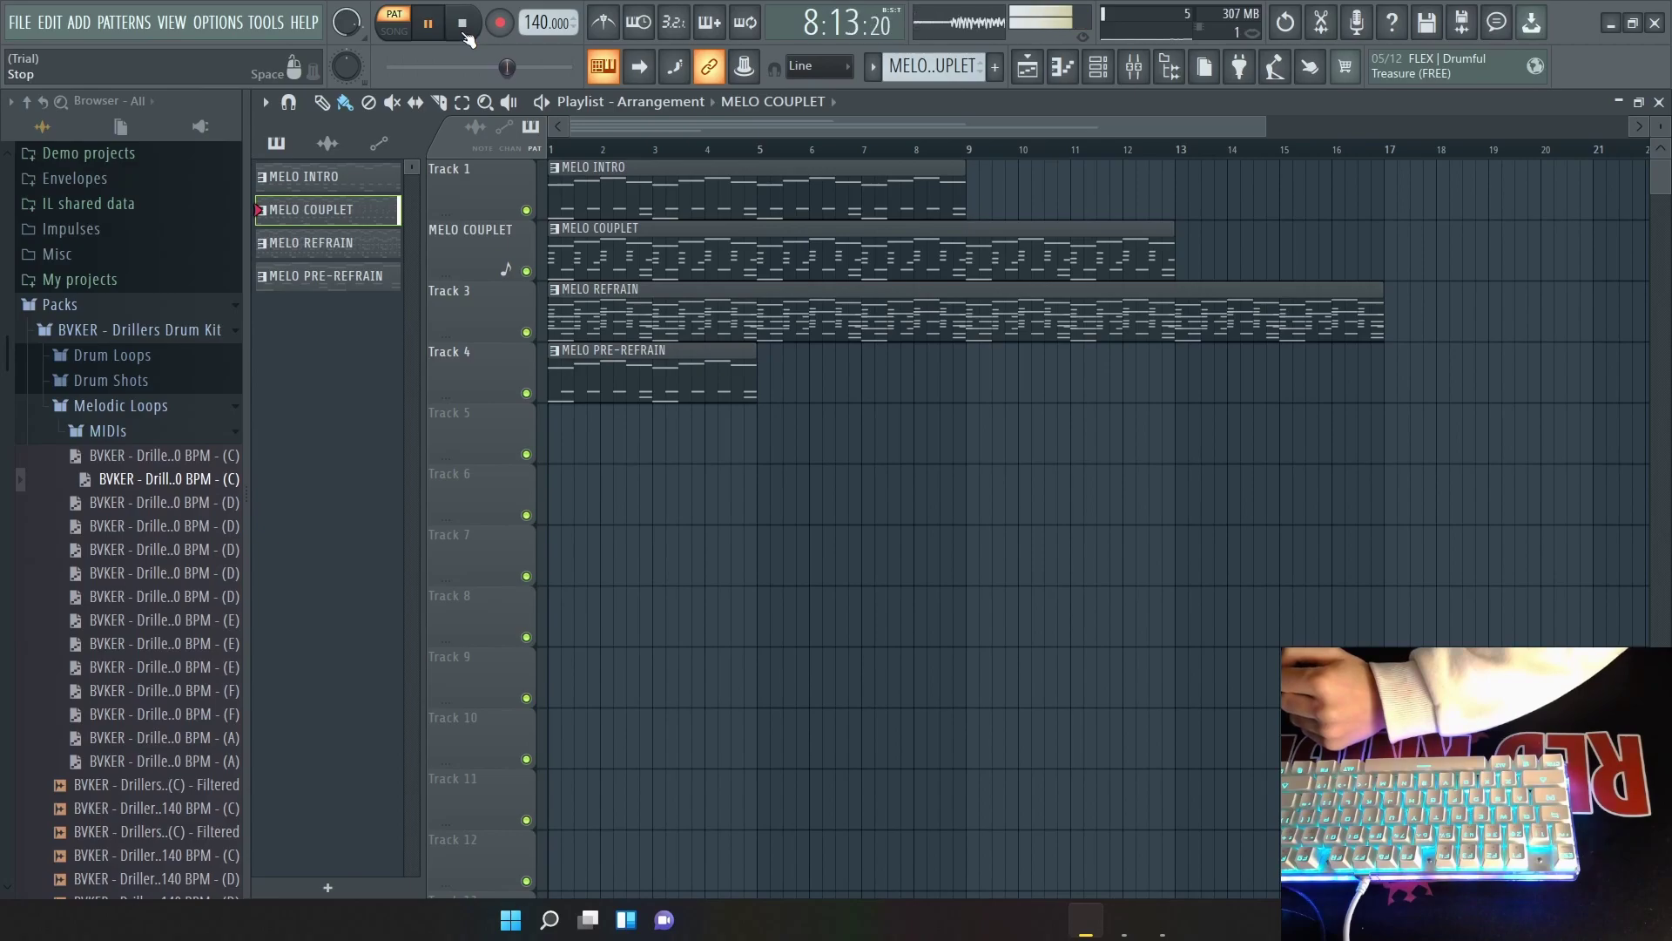
left_click(463, 26)
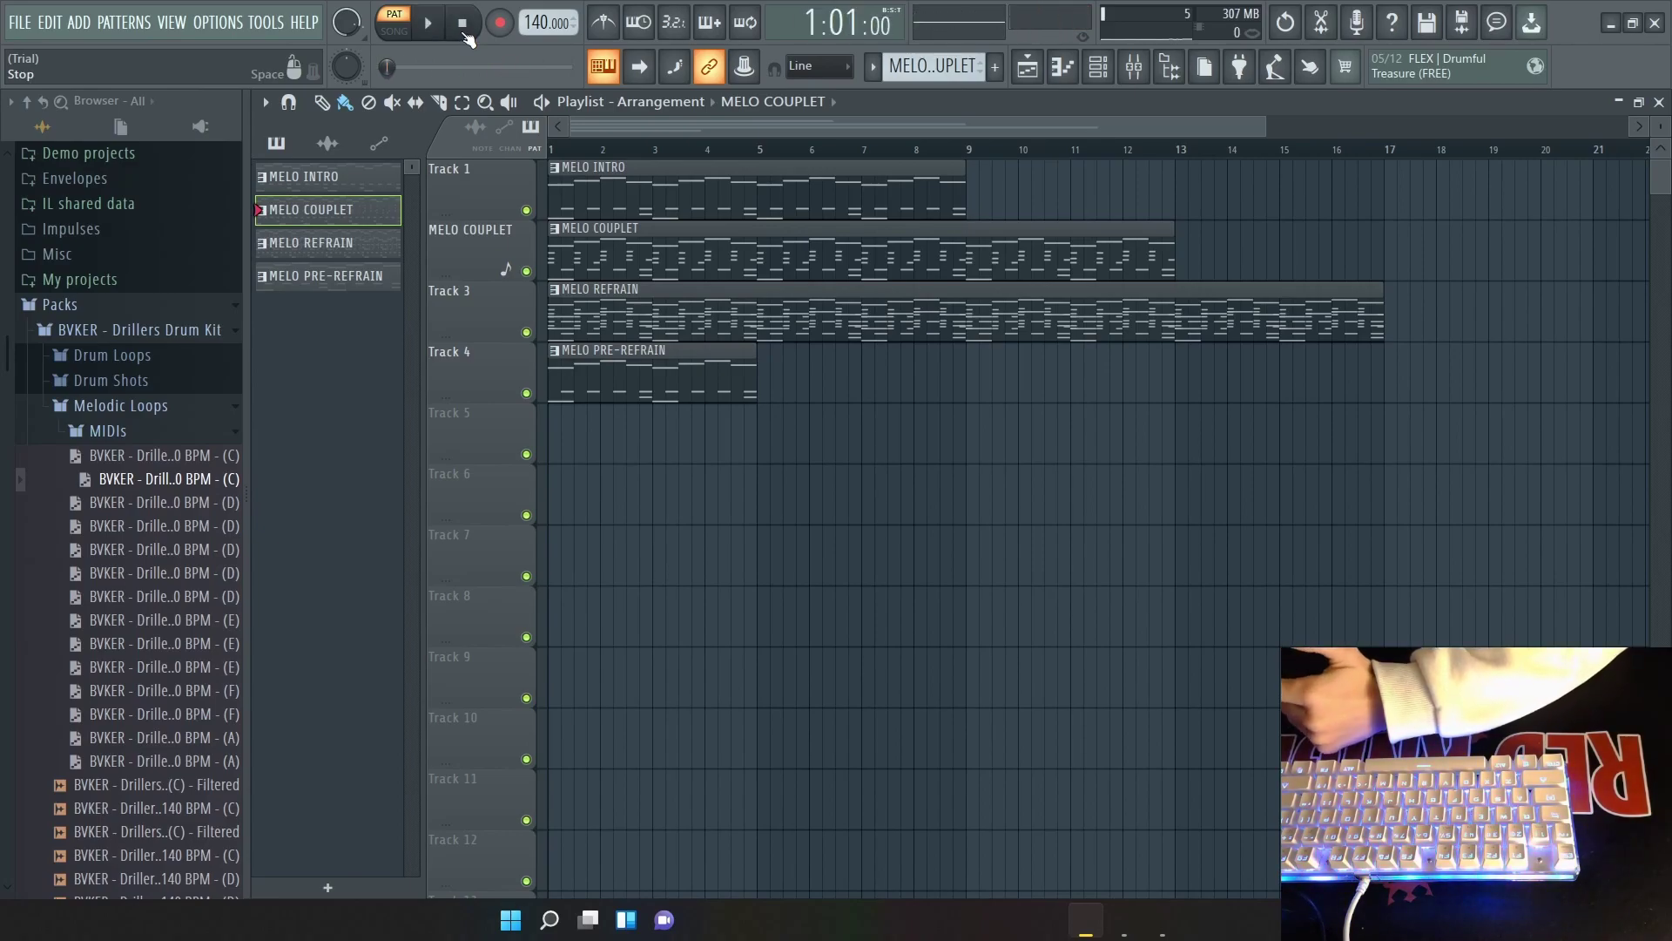
left_click(384, 249)
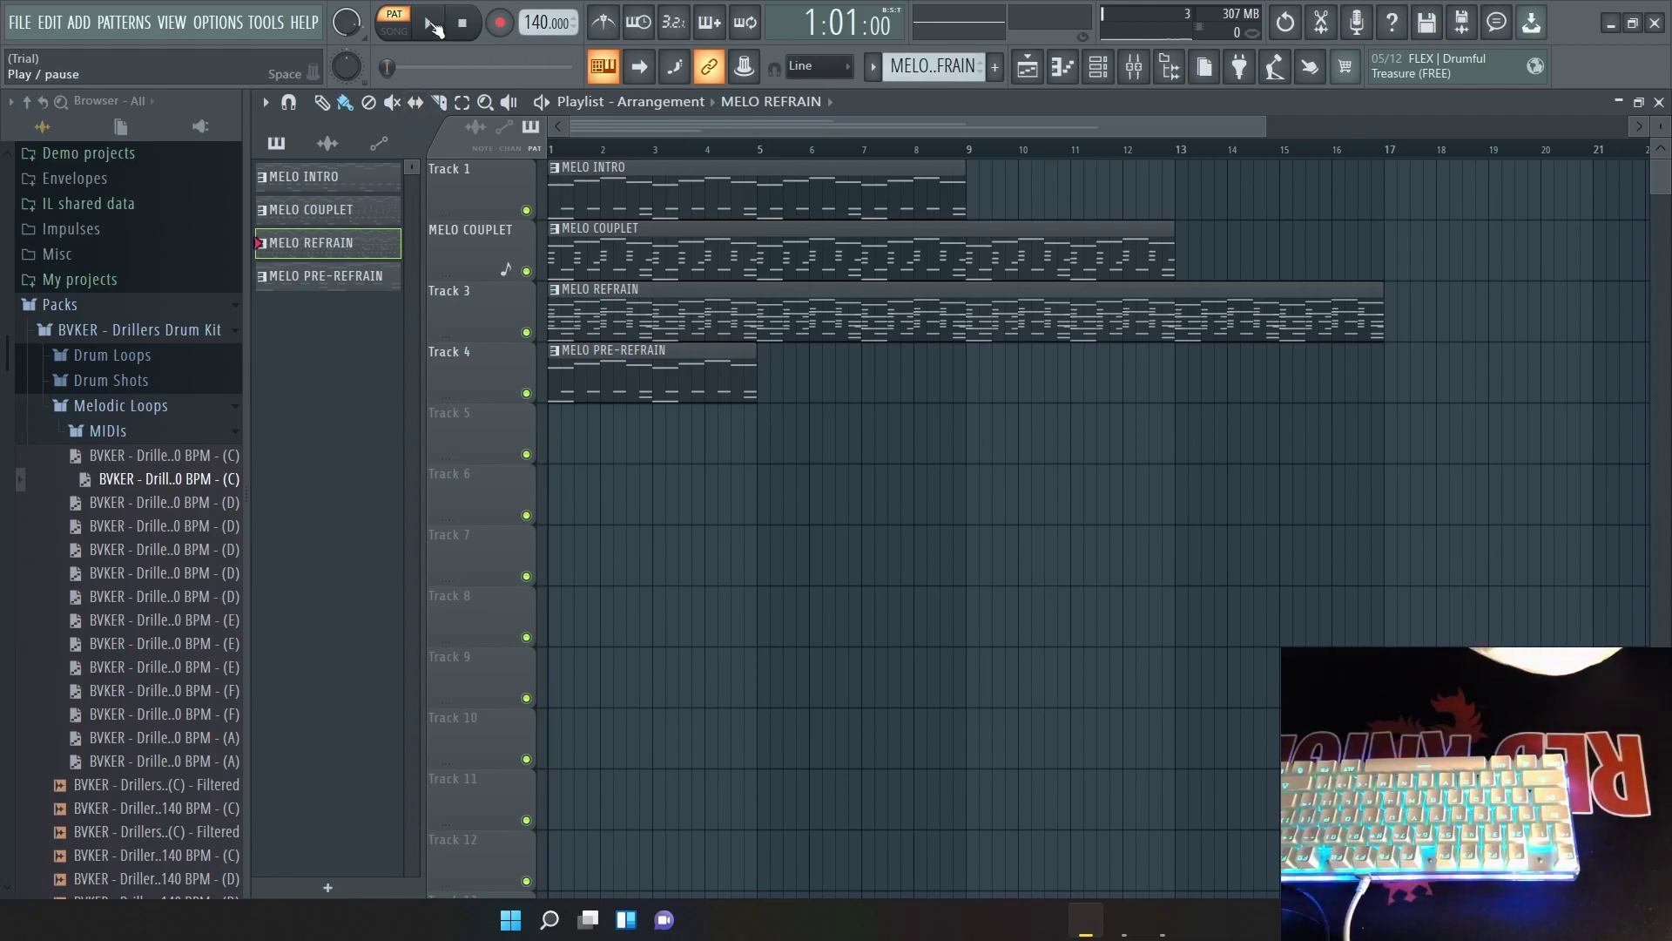
left_click(432, 27)
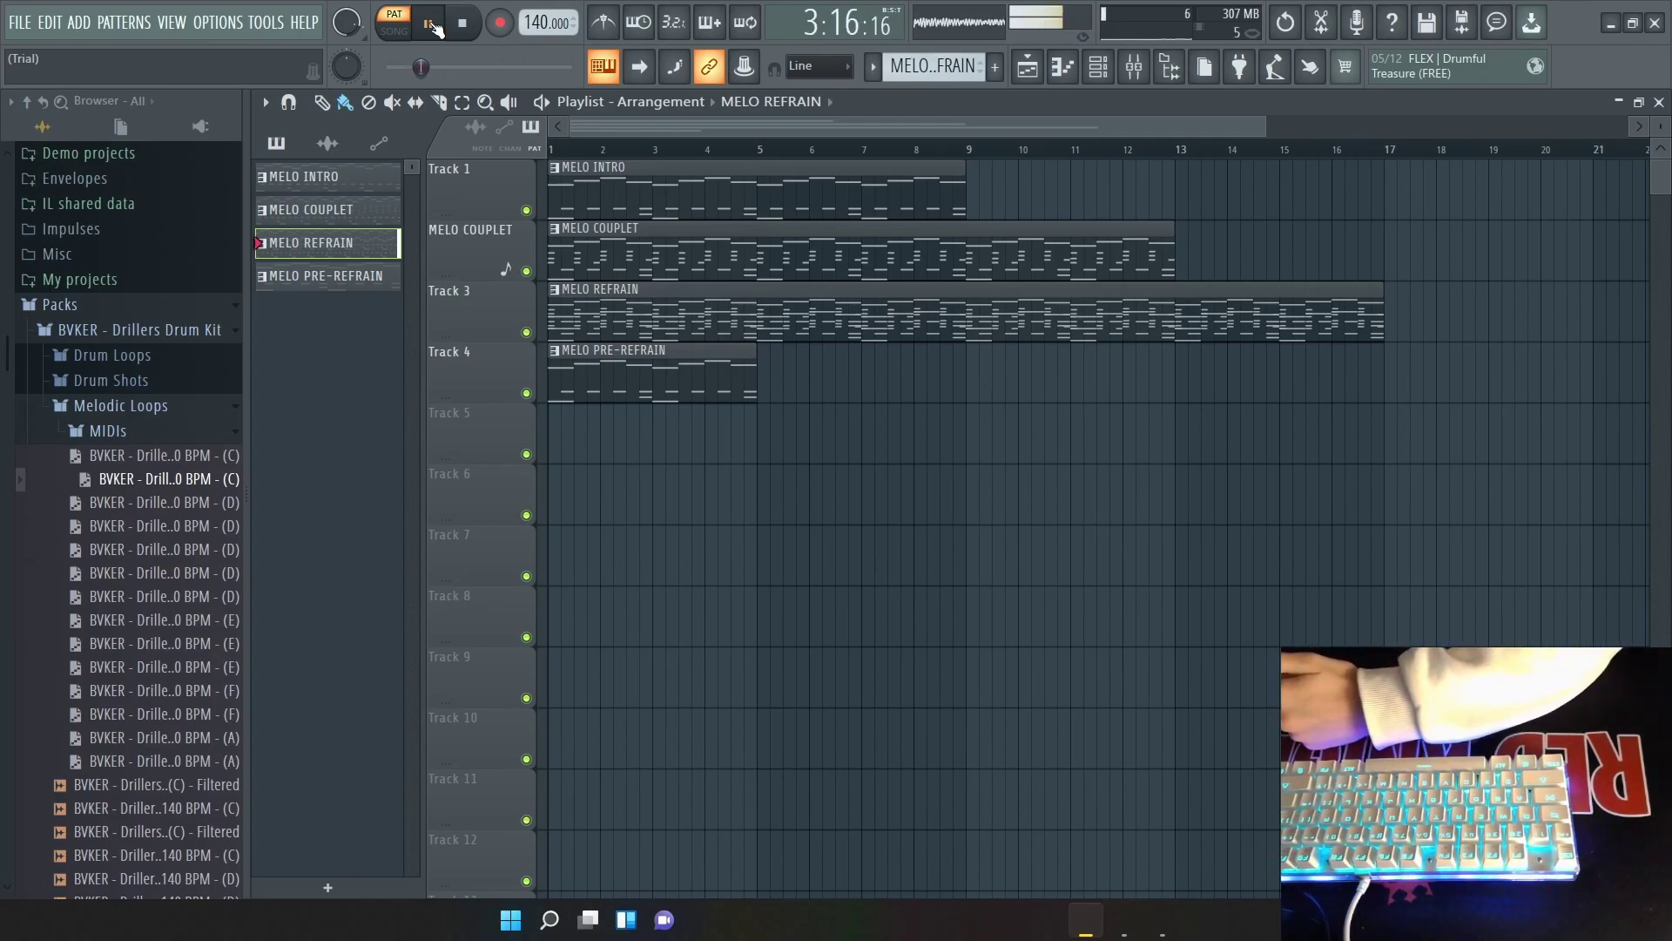
left_click(465, 31)
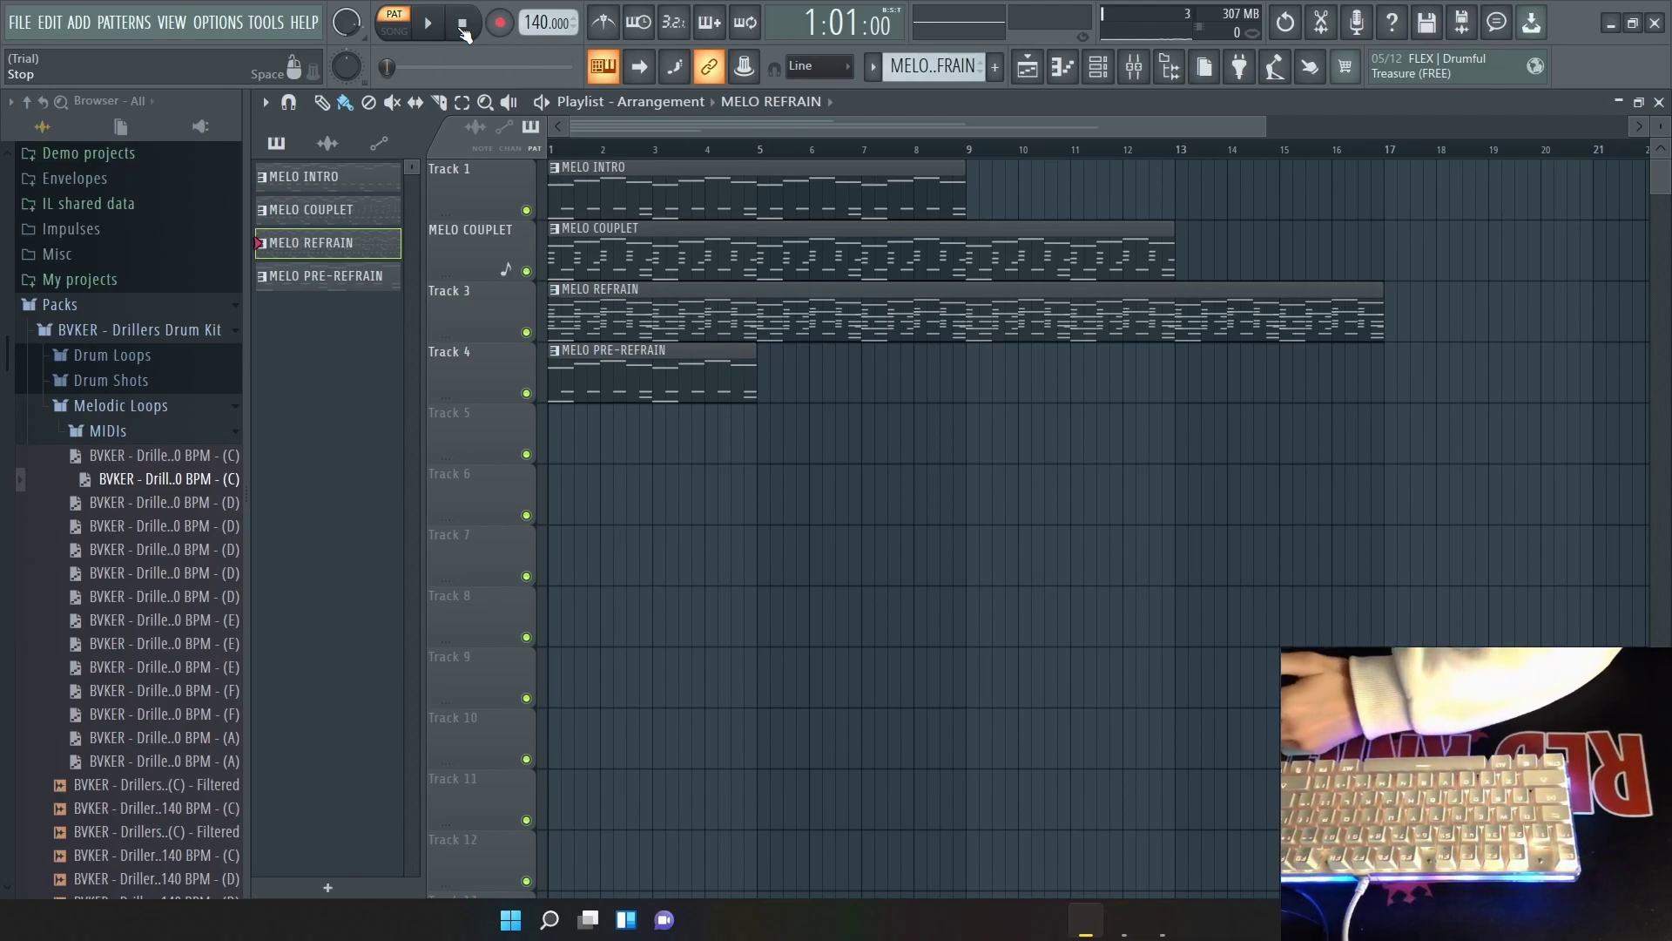
Play back the MELO INTRO pattern, stop it, and select the MELO PRE-REFRAIN pattern.
left_click(314, 205)
left_click(307, 177)
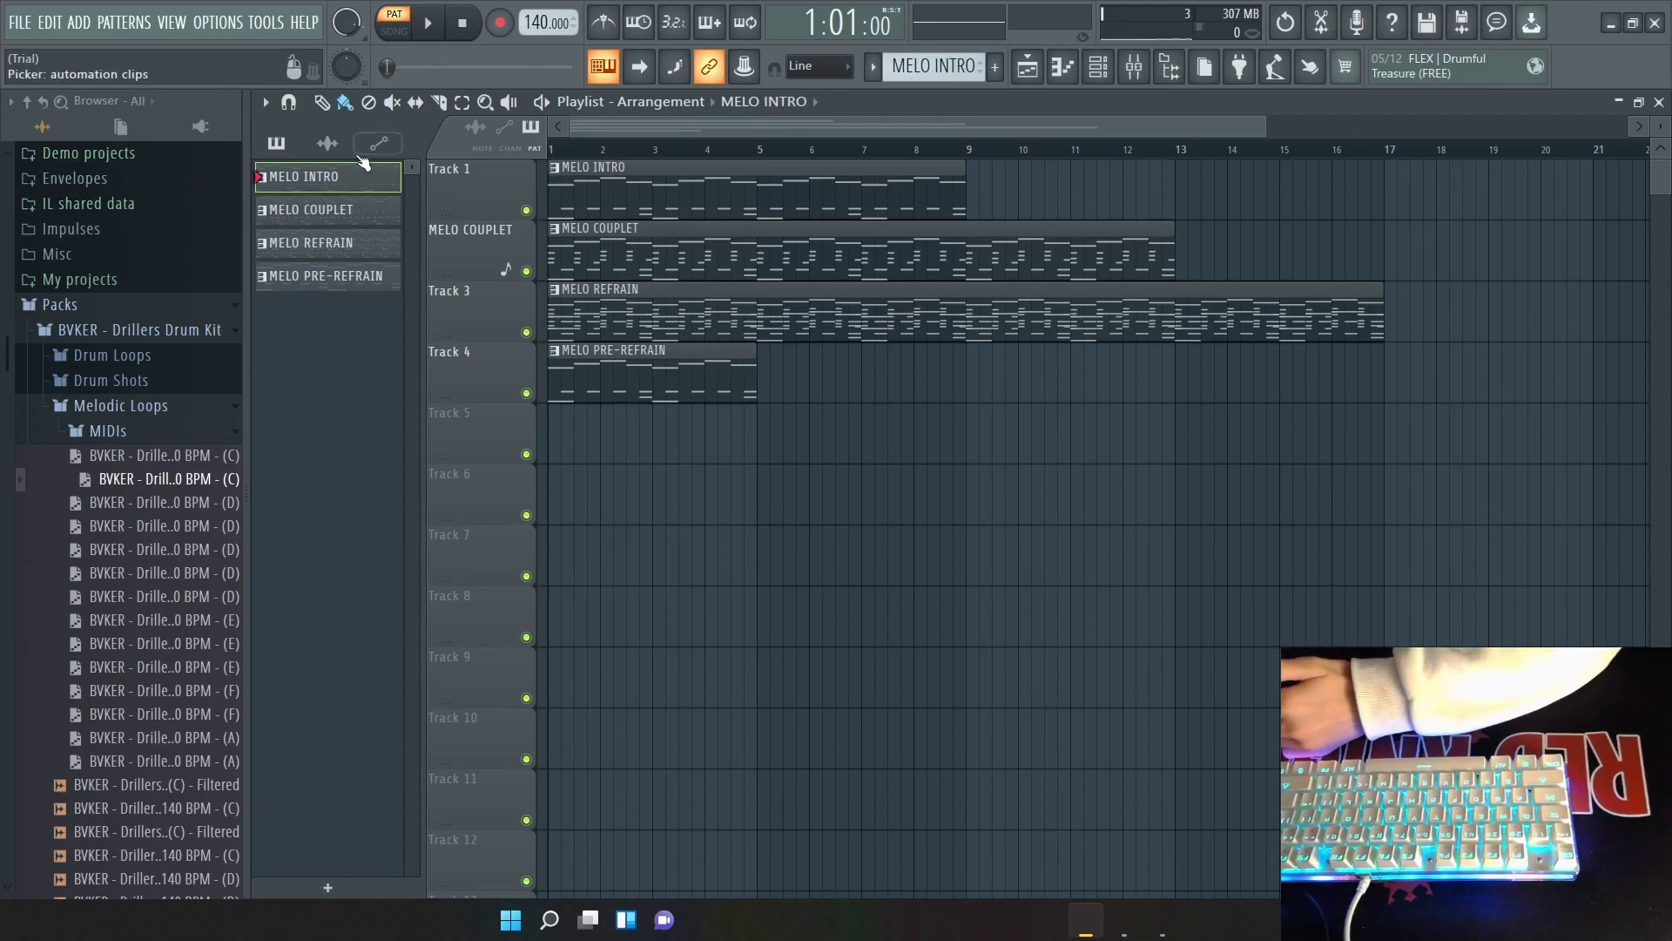
left_click(432, 24)
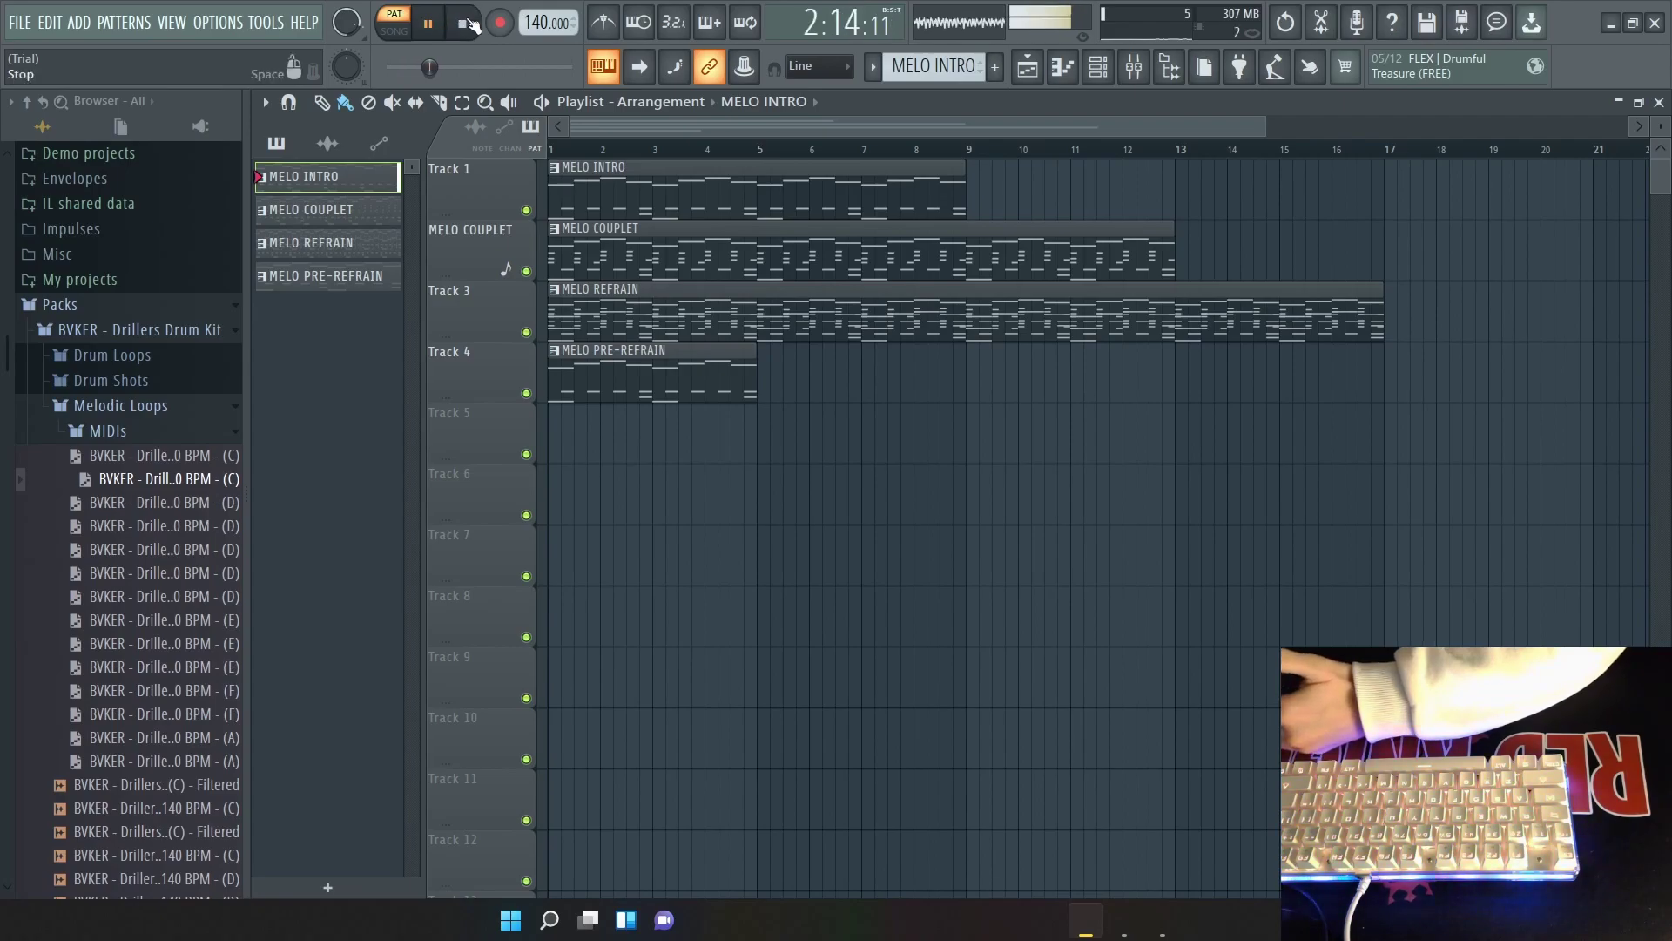
left_click(464, 23)
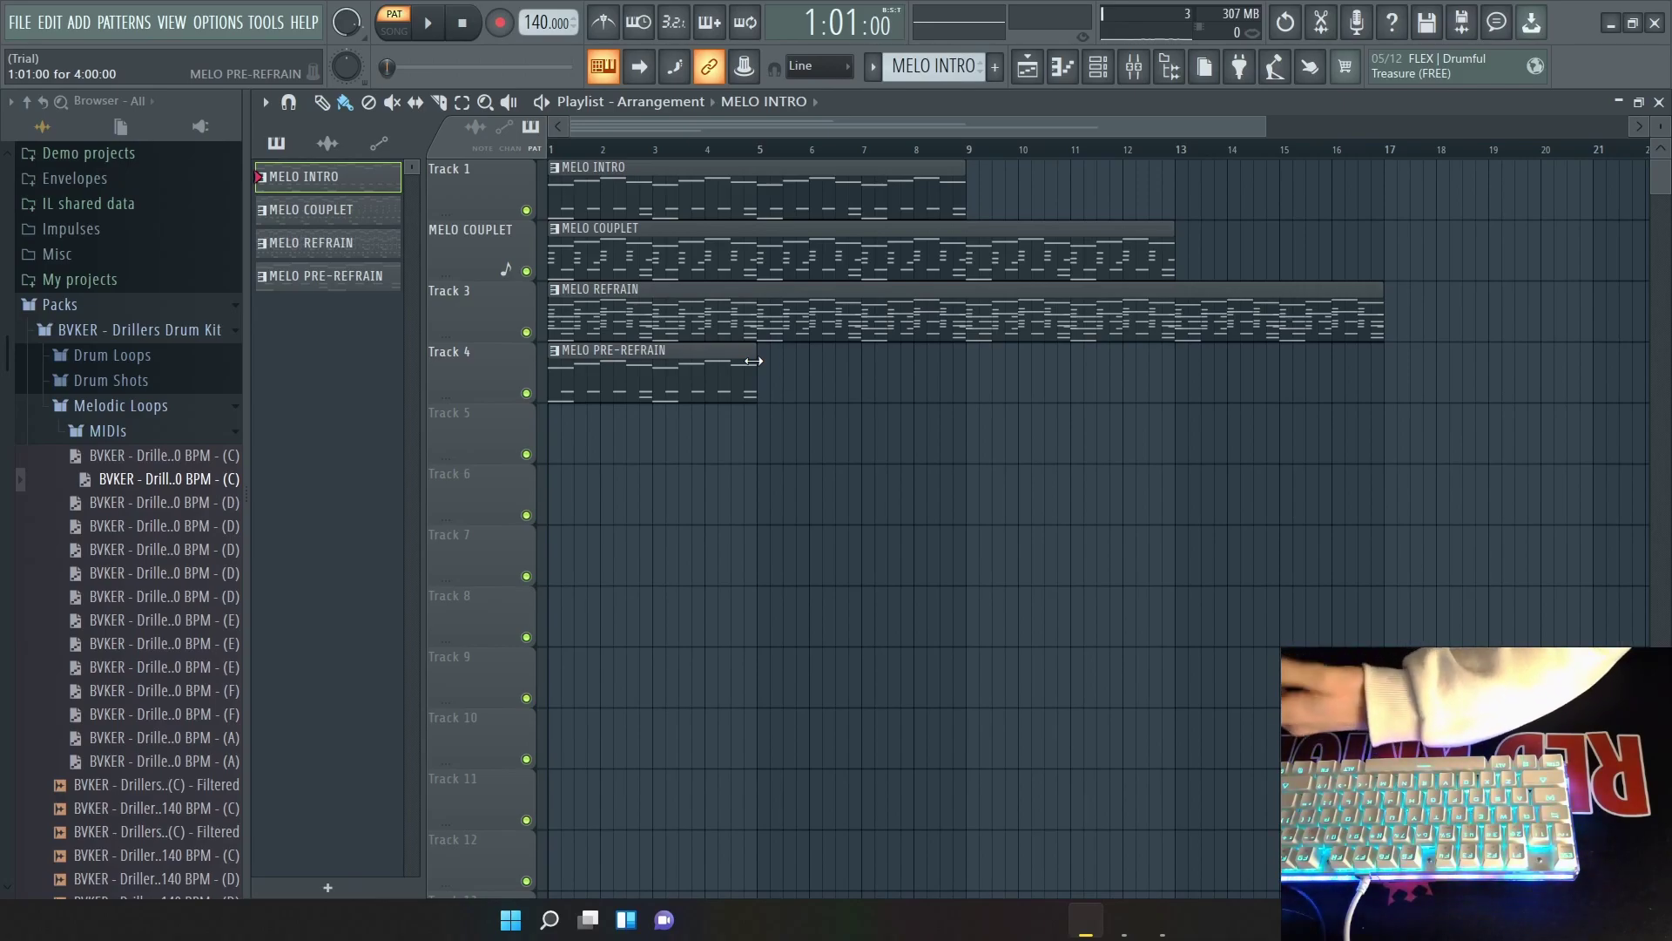
left_click(328, 282)
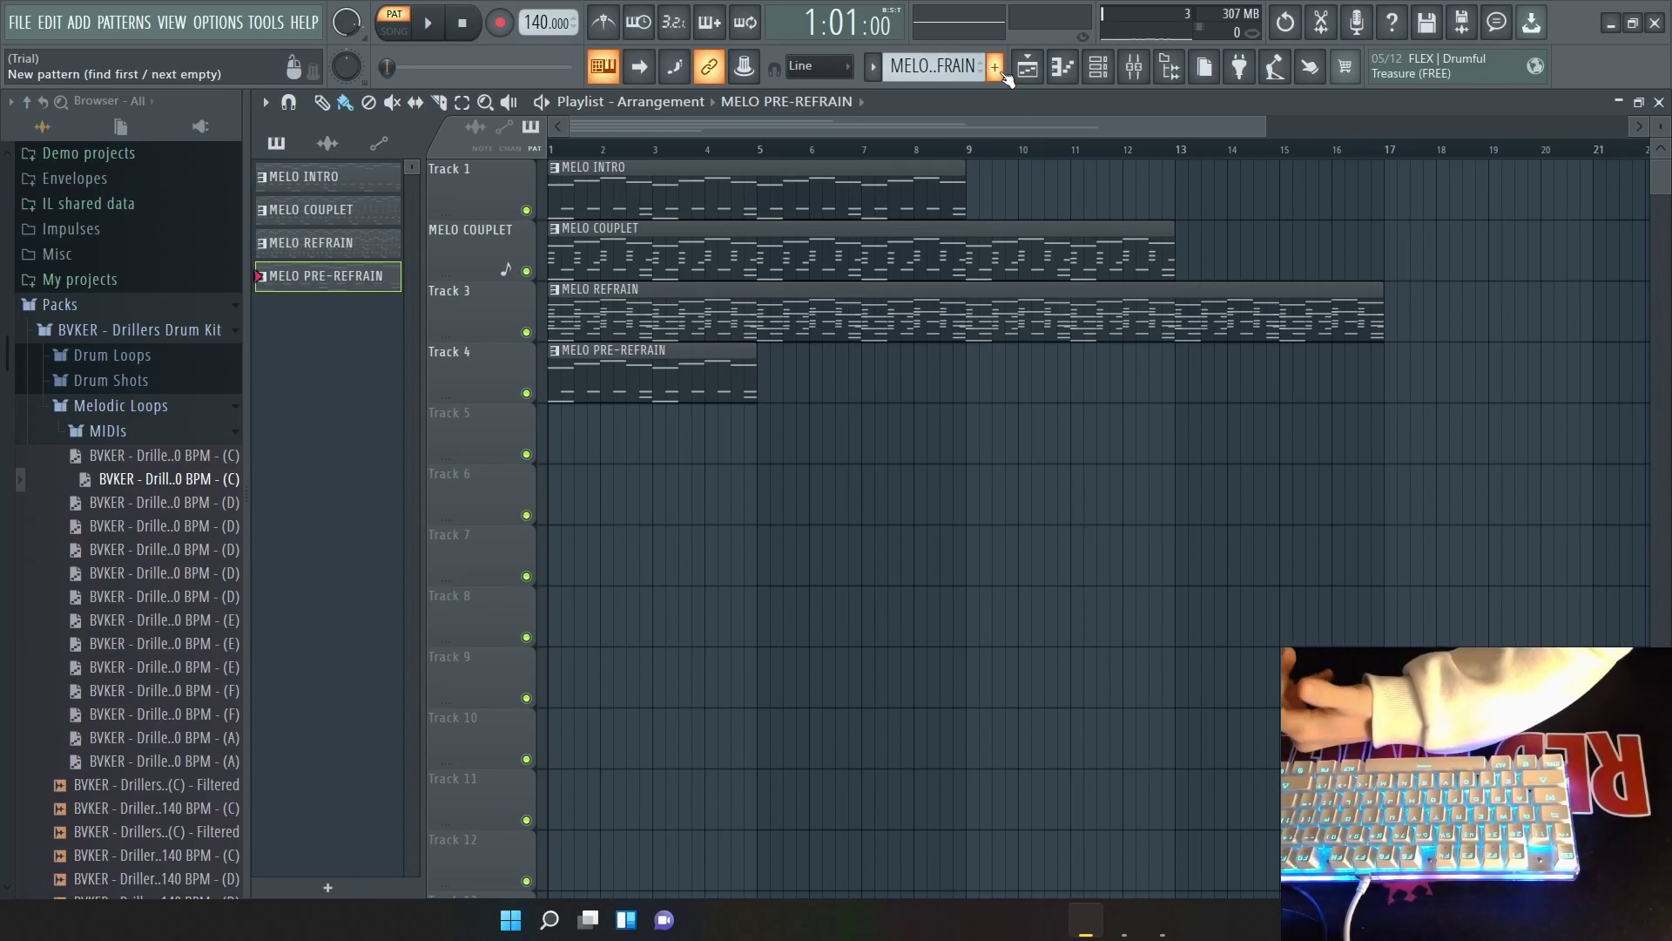
Create a new empty pattern and name it KICK.
left_click(1000, 70)
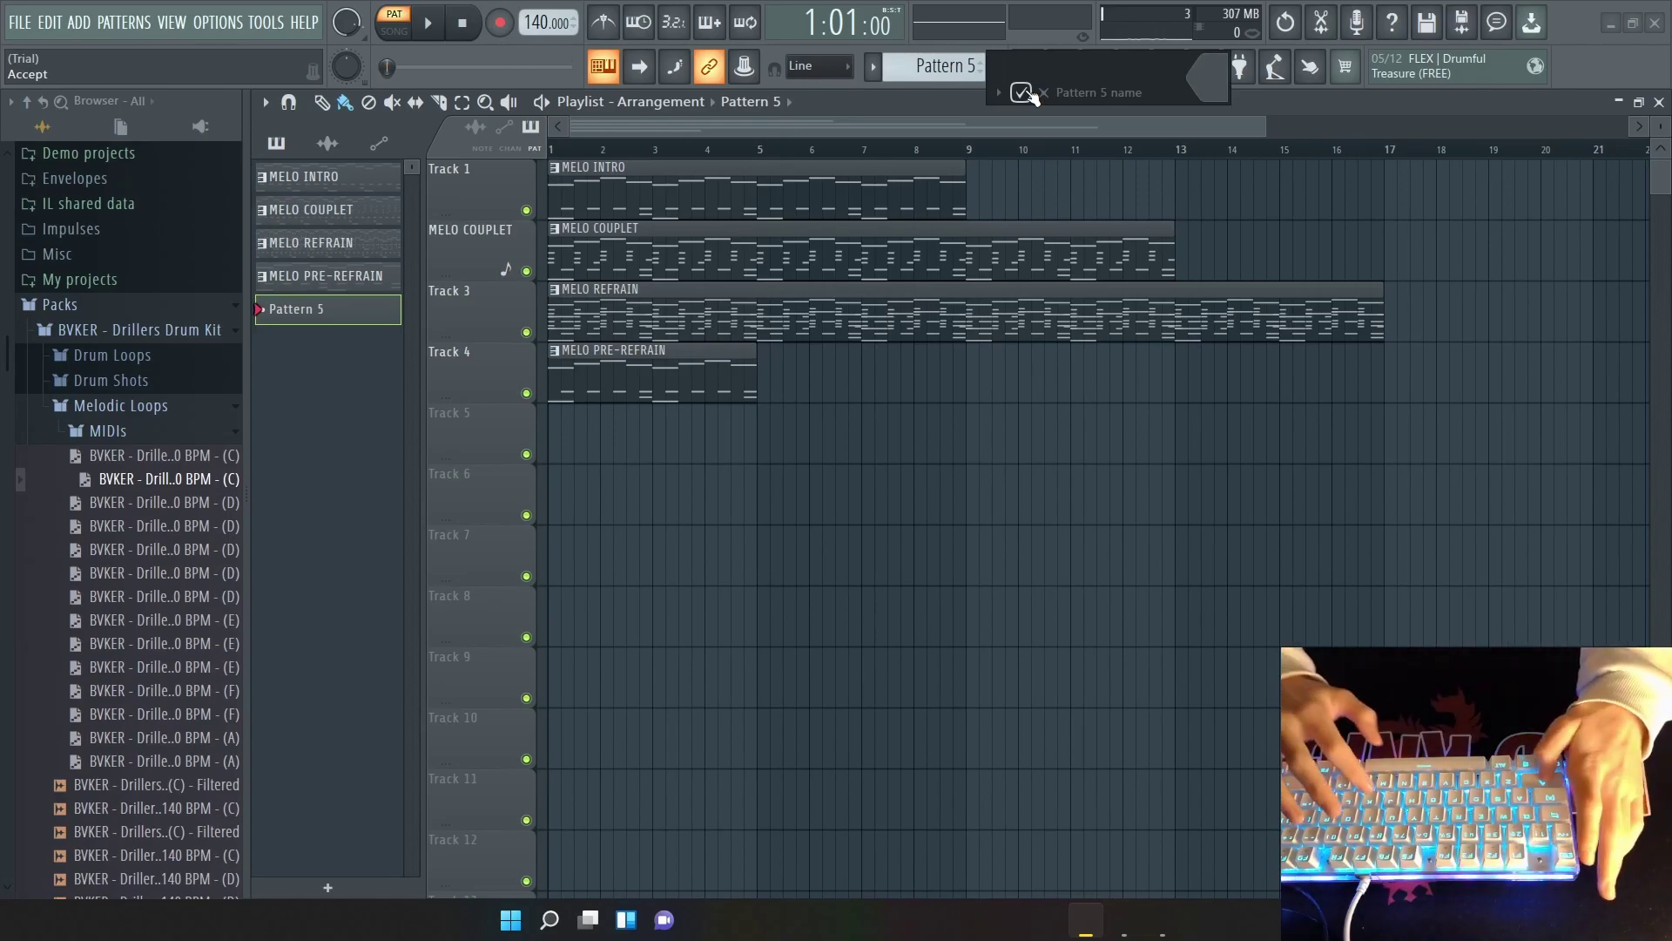
type("KICK")
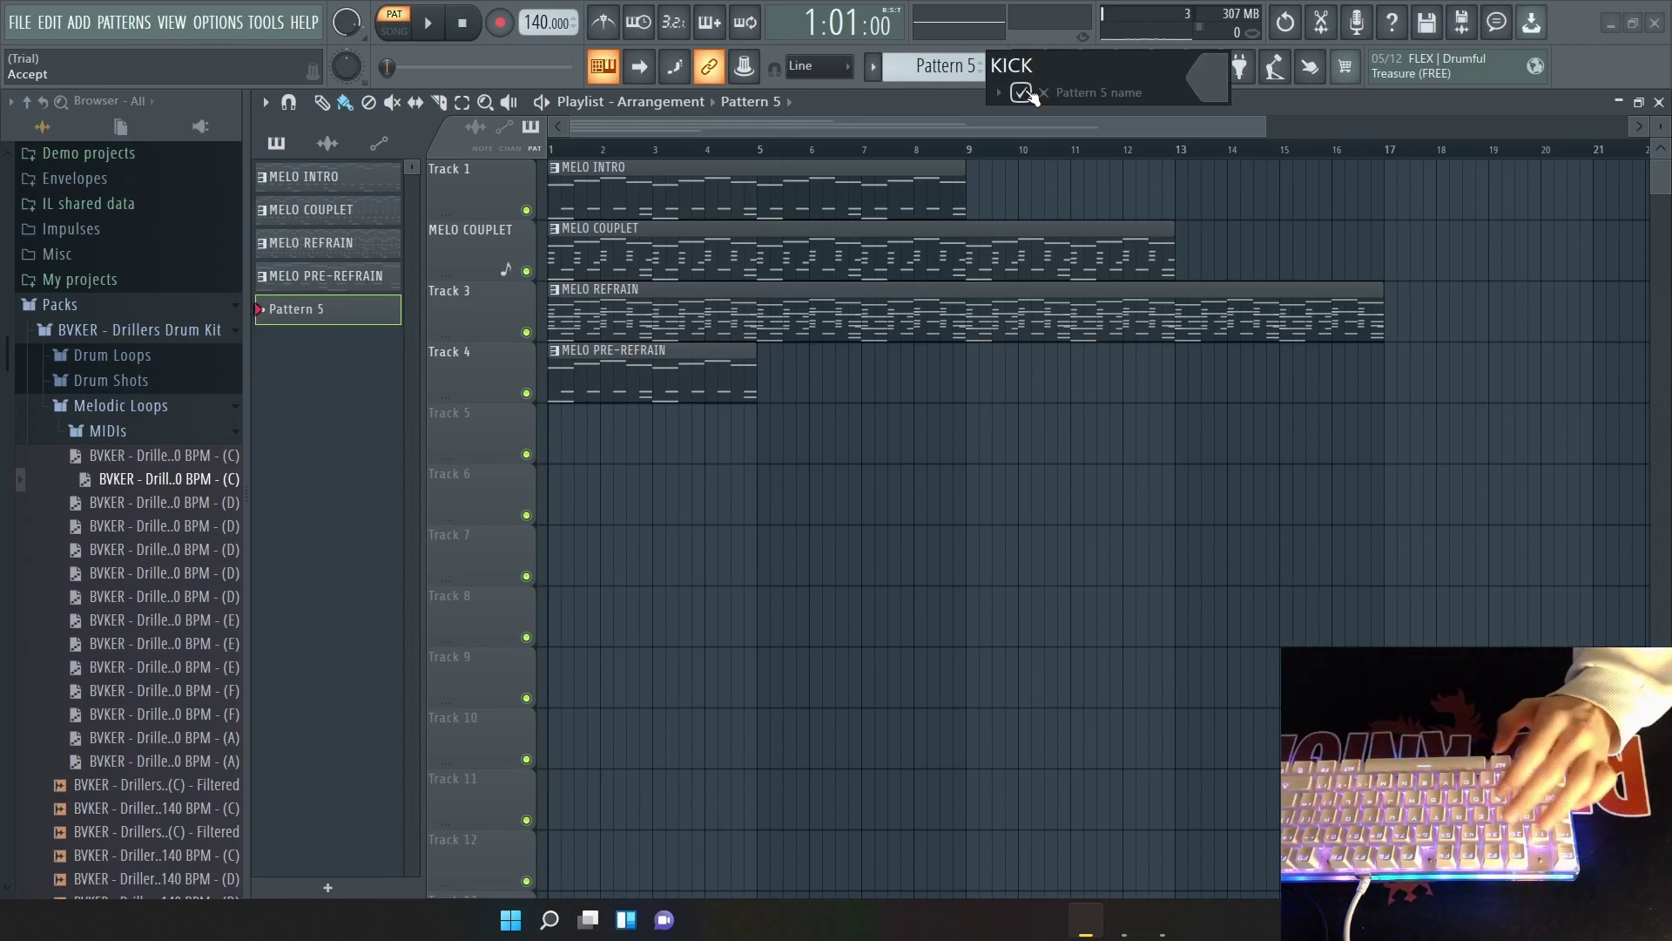
key("Return")
left_click_drag(658, 433, 542, 474)
right_click(568, 439)
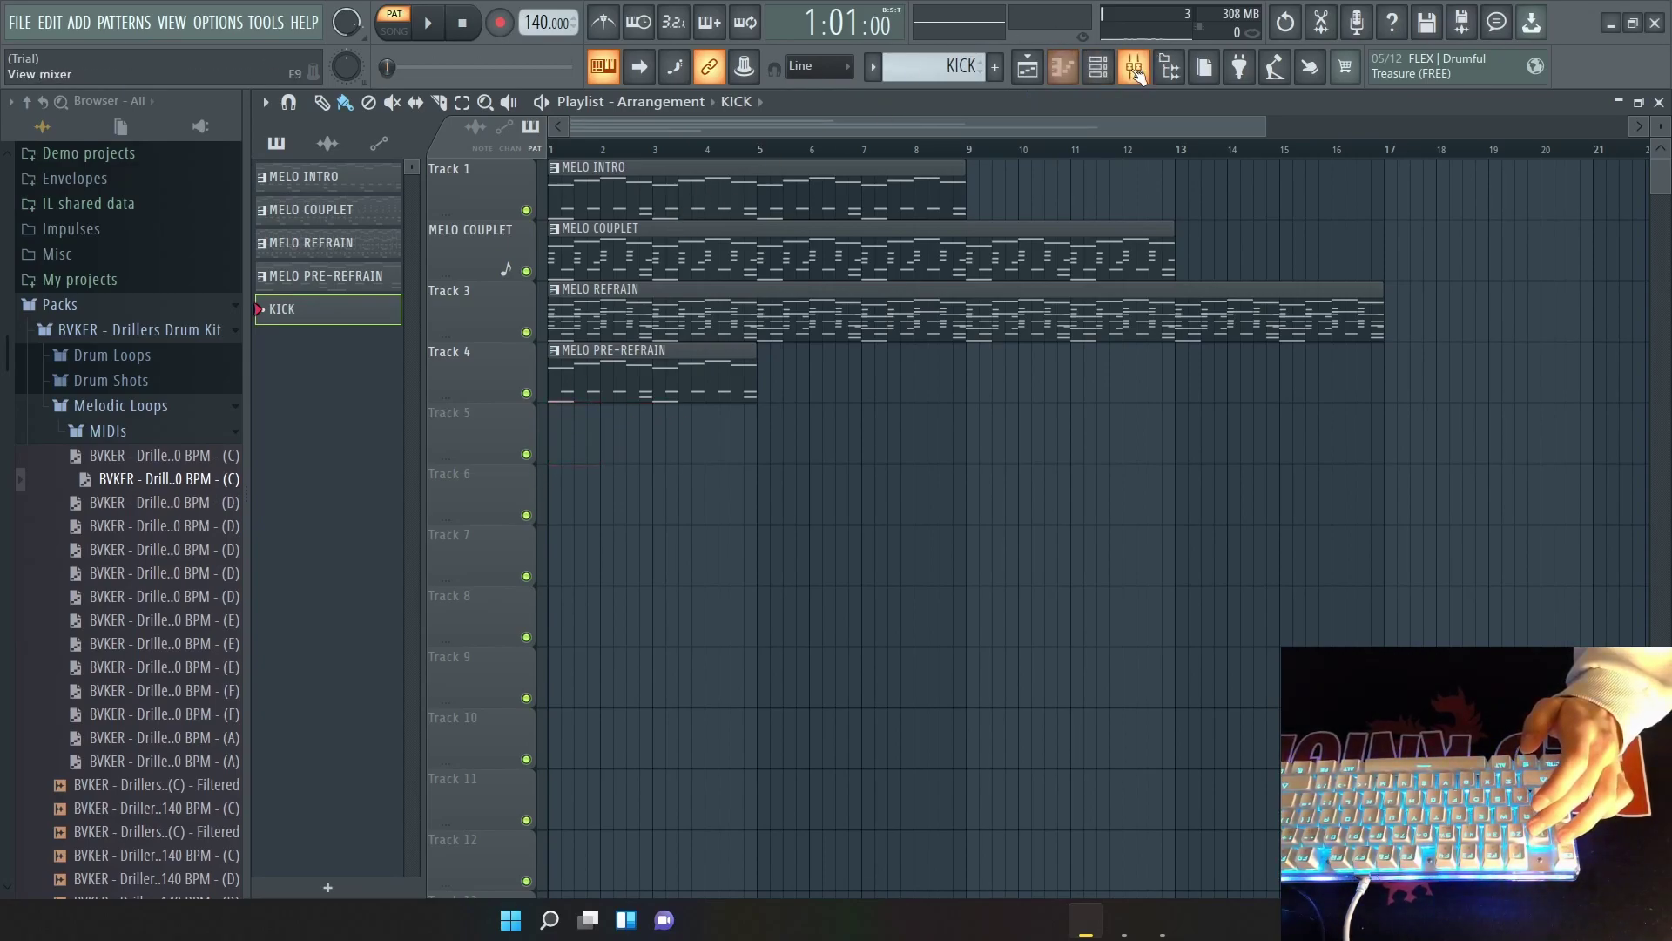
Select the Kick 4 channel in the channel rack and open its piano roll maximized.
key("F6")
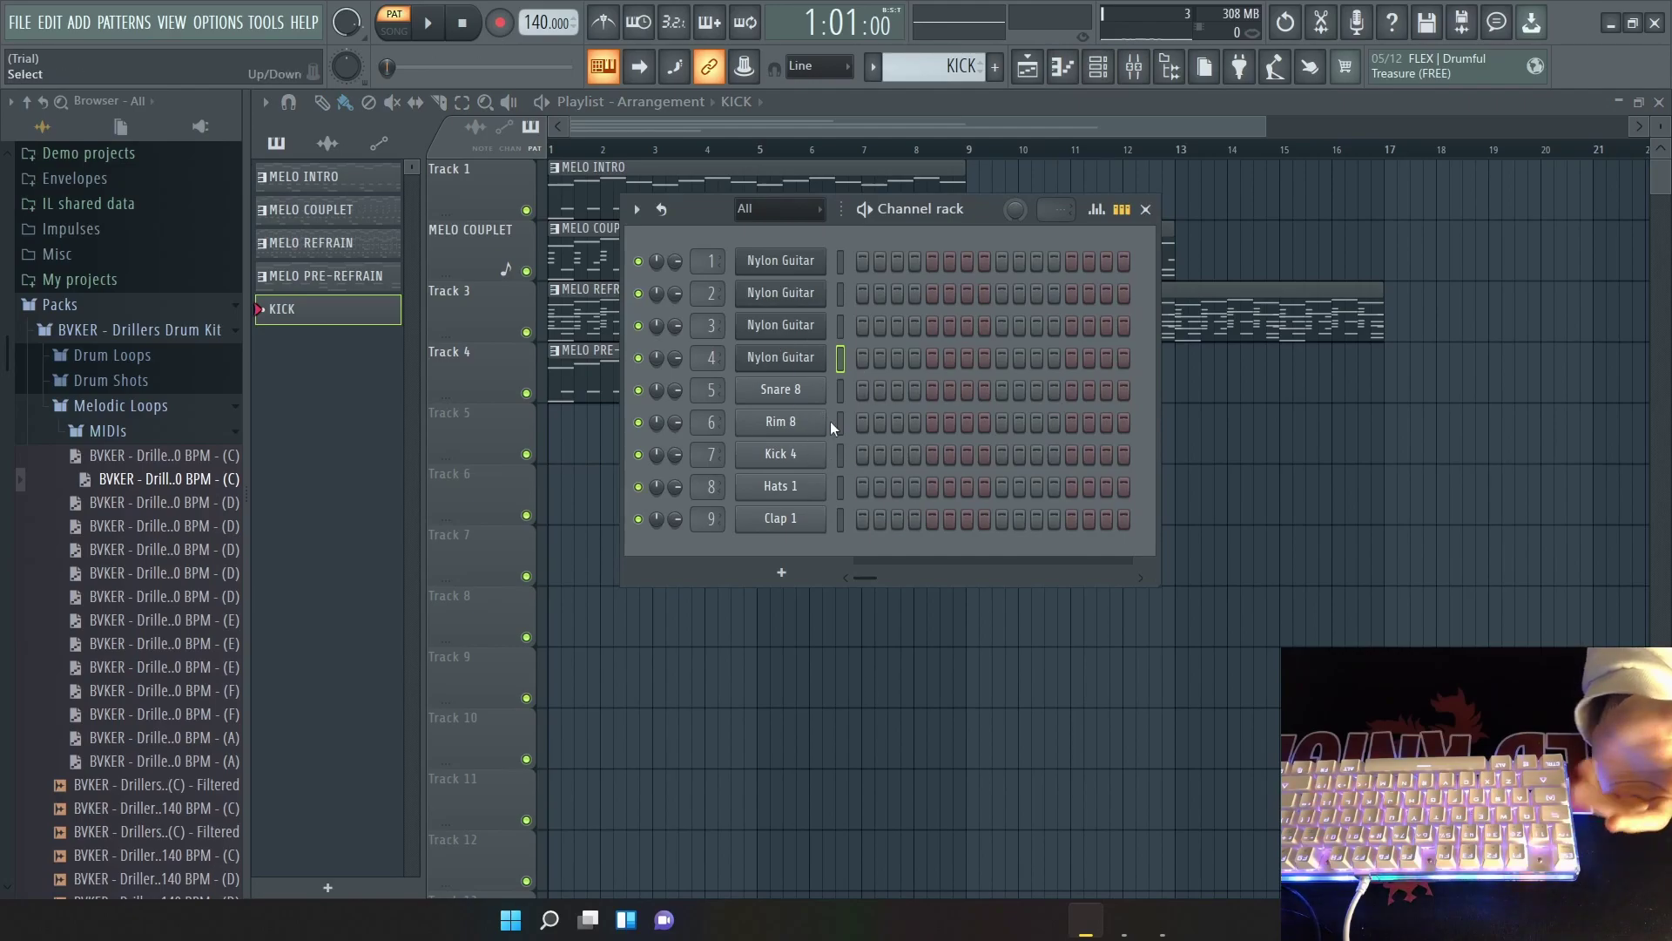
left_click(842, 462)
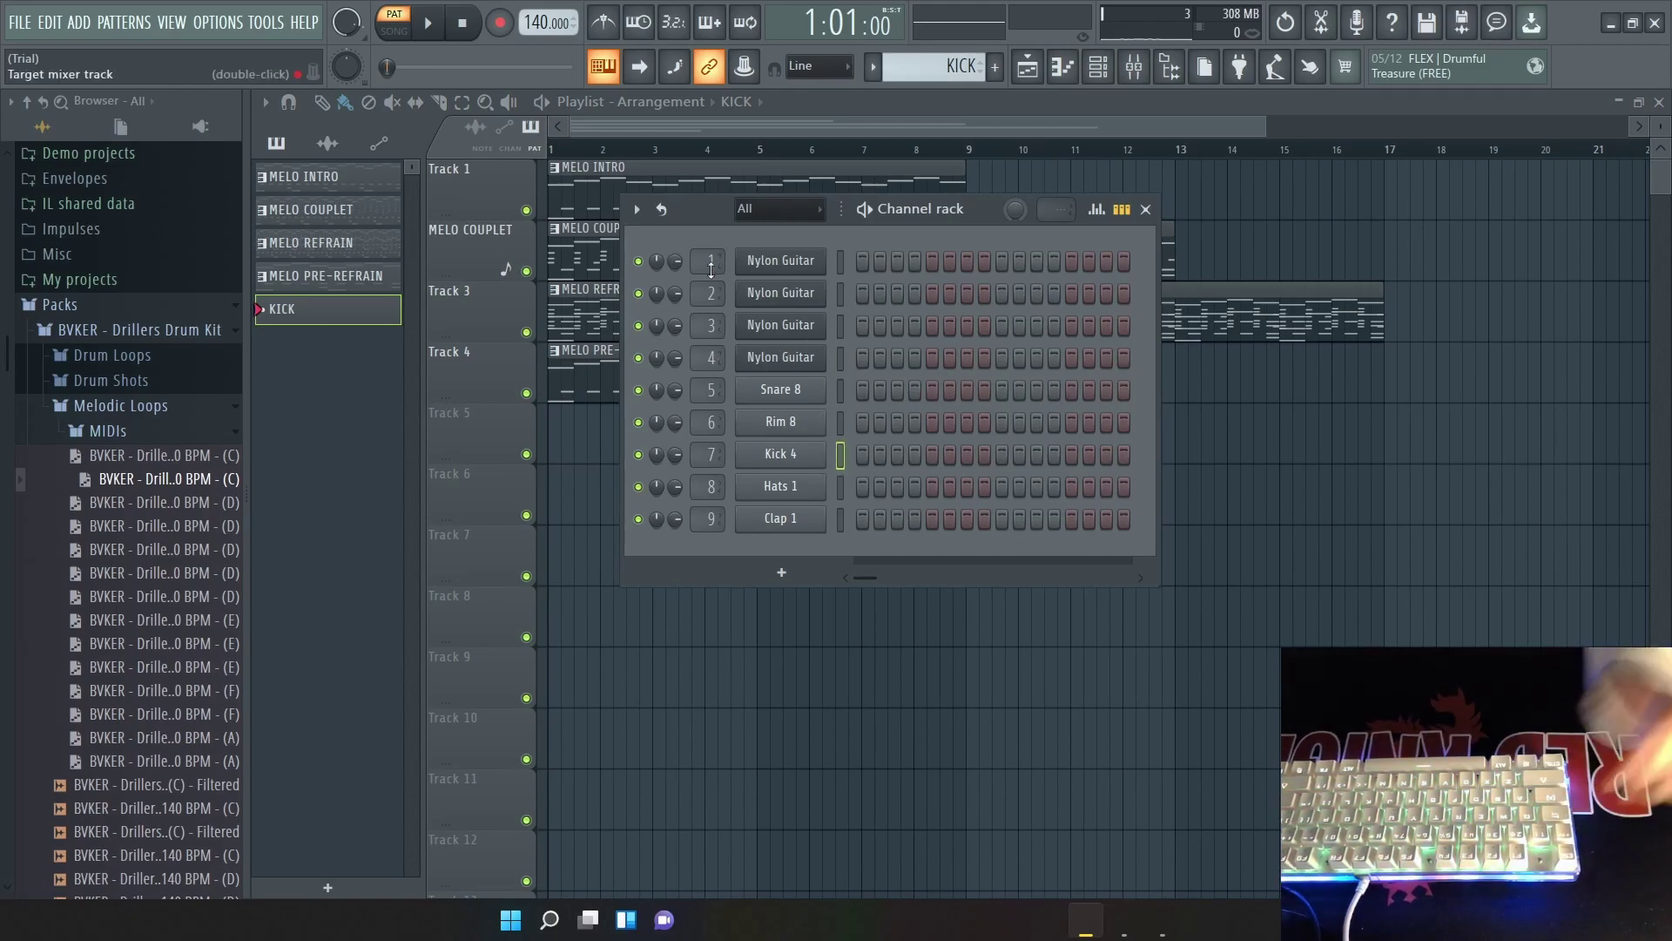
key("e")
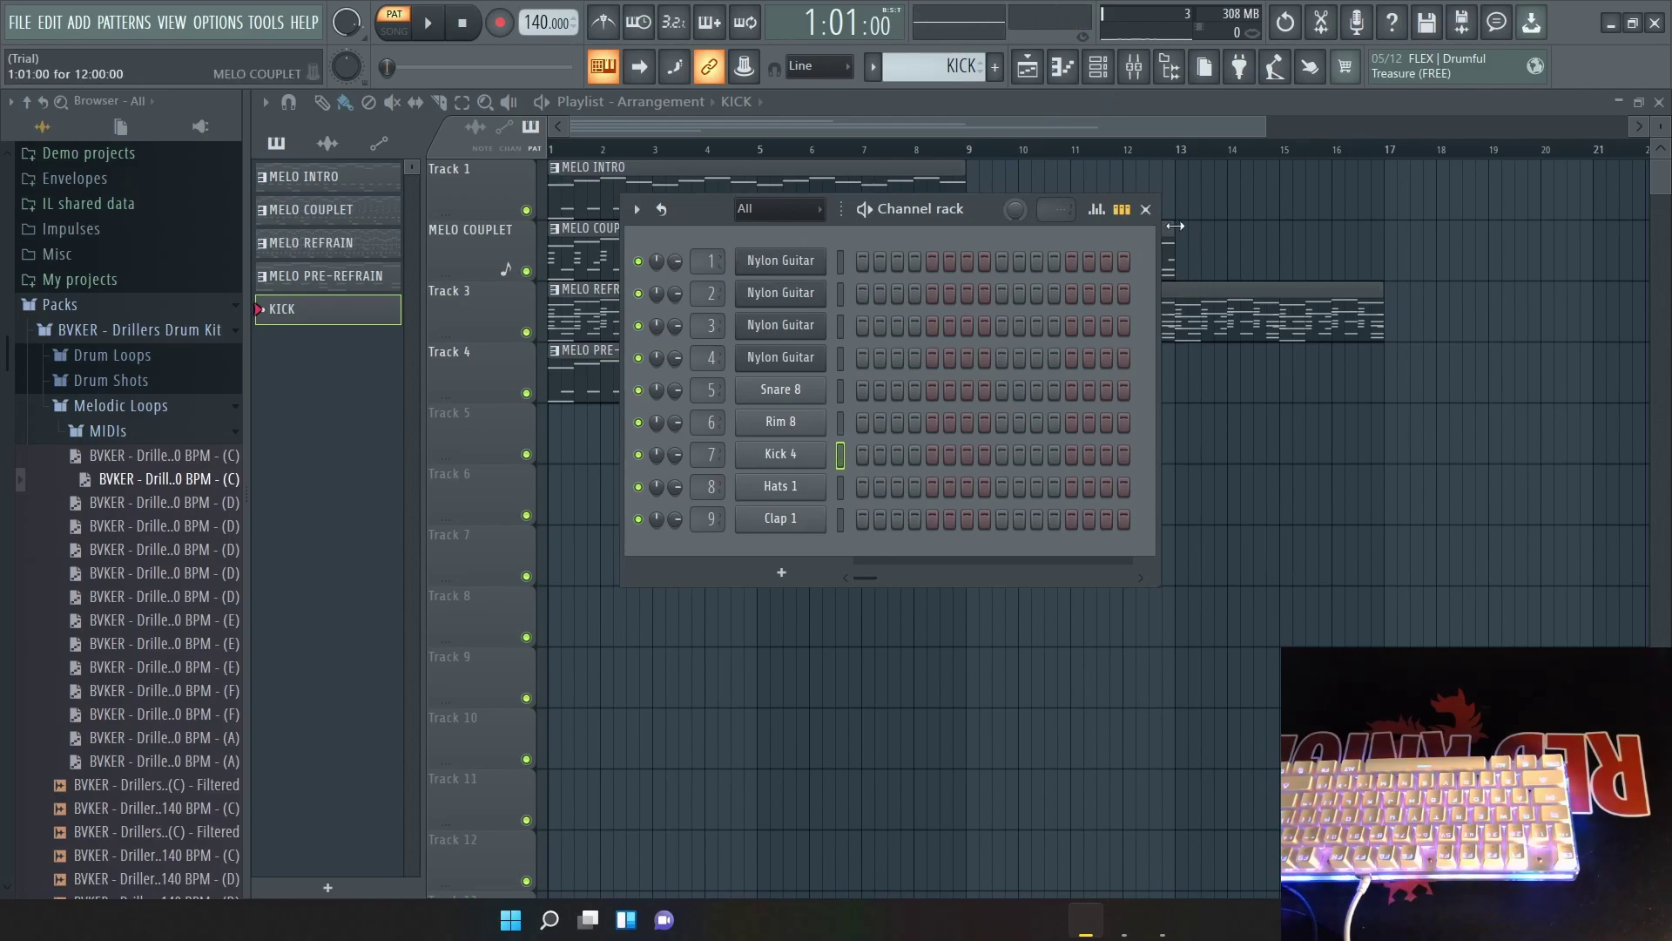
left_click(1145, 209)
left_click(1073, 80)
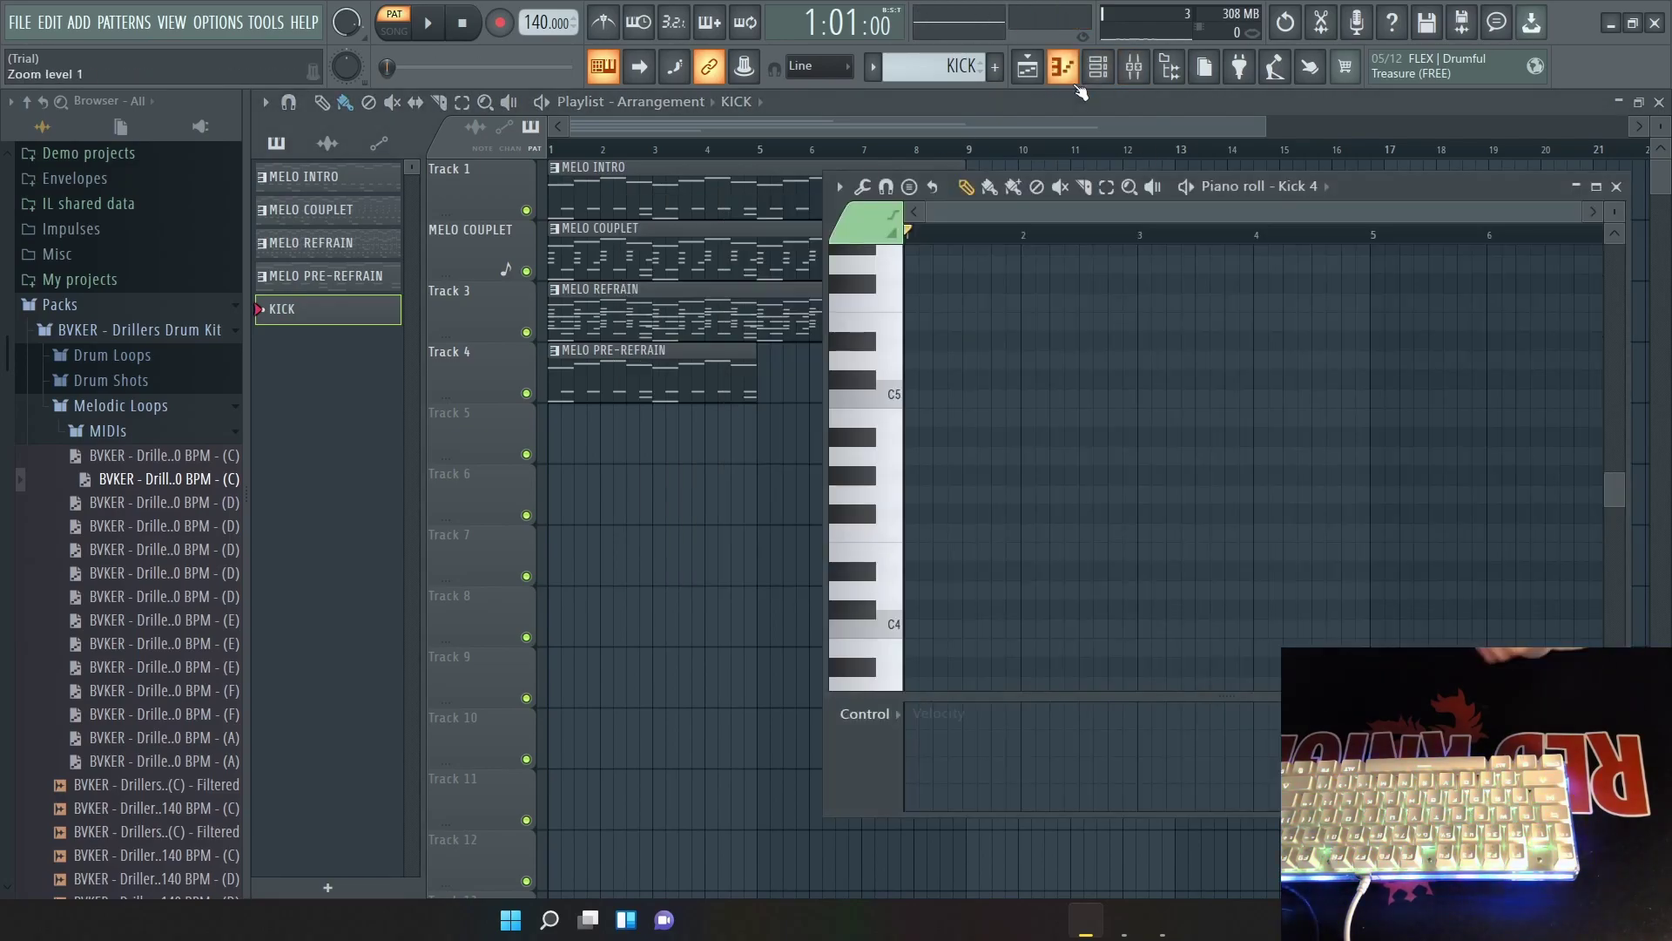
left_click(1594, 186)
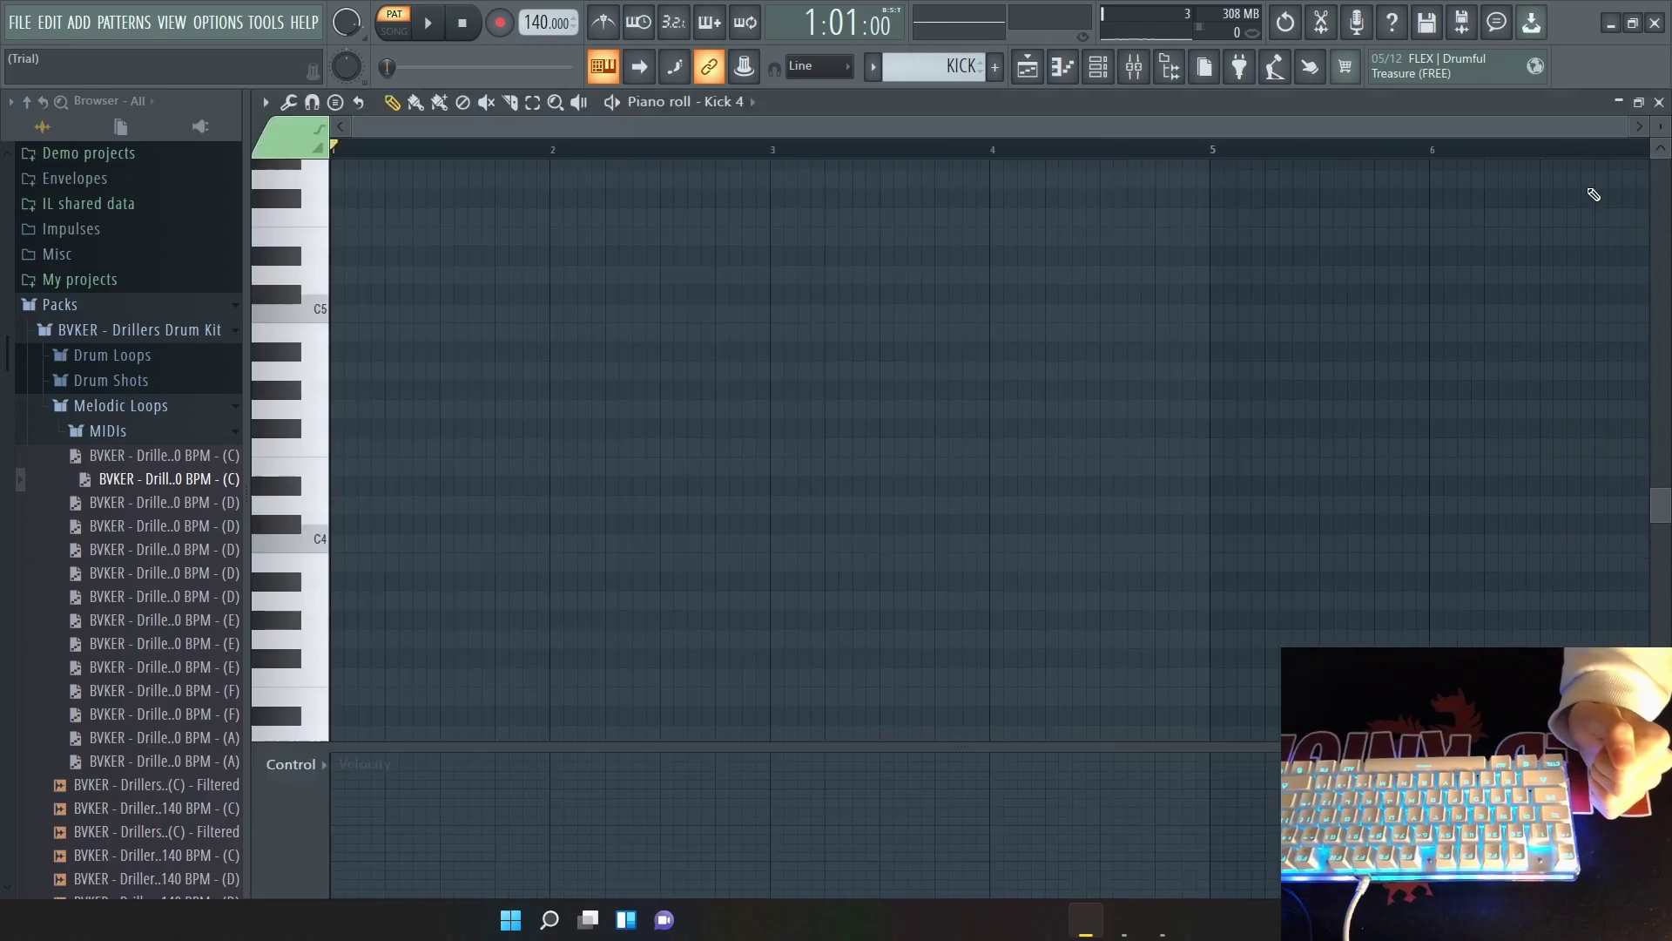
Place Kick 4 notes on C5 at the start of bars 1, 2 and 3.
scroll(486, 341, "up", 3)
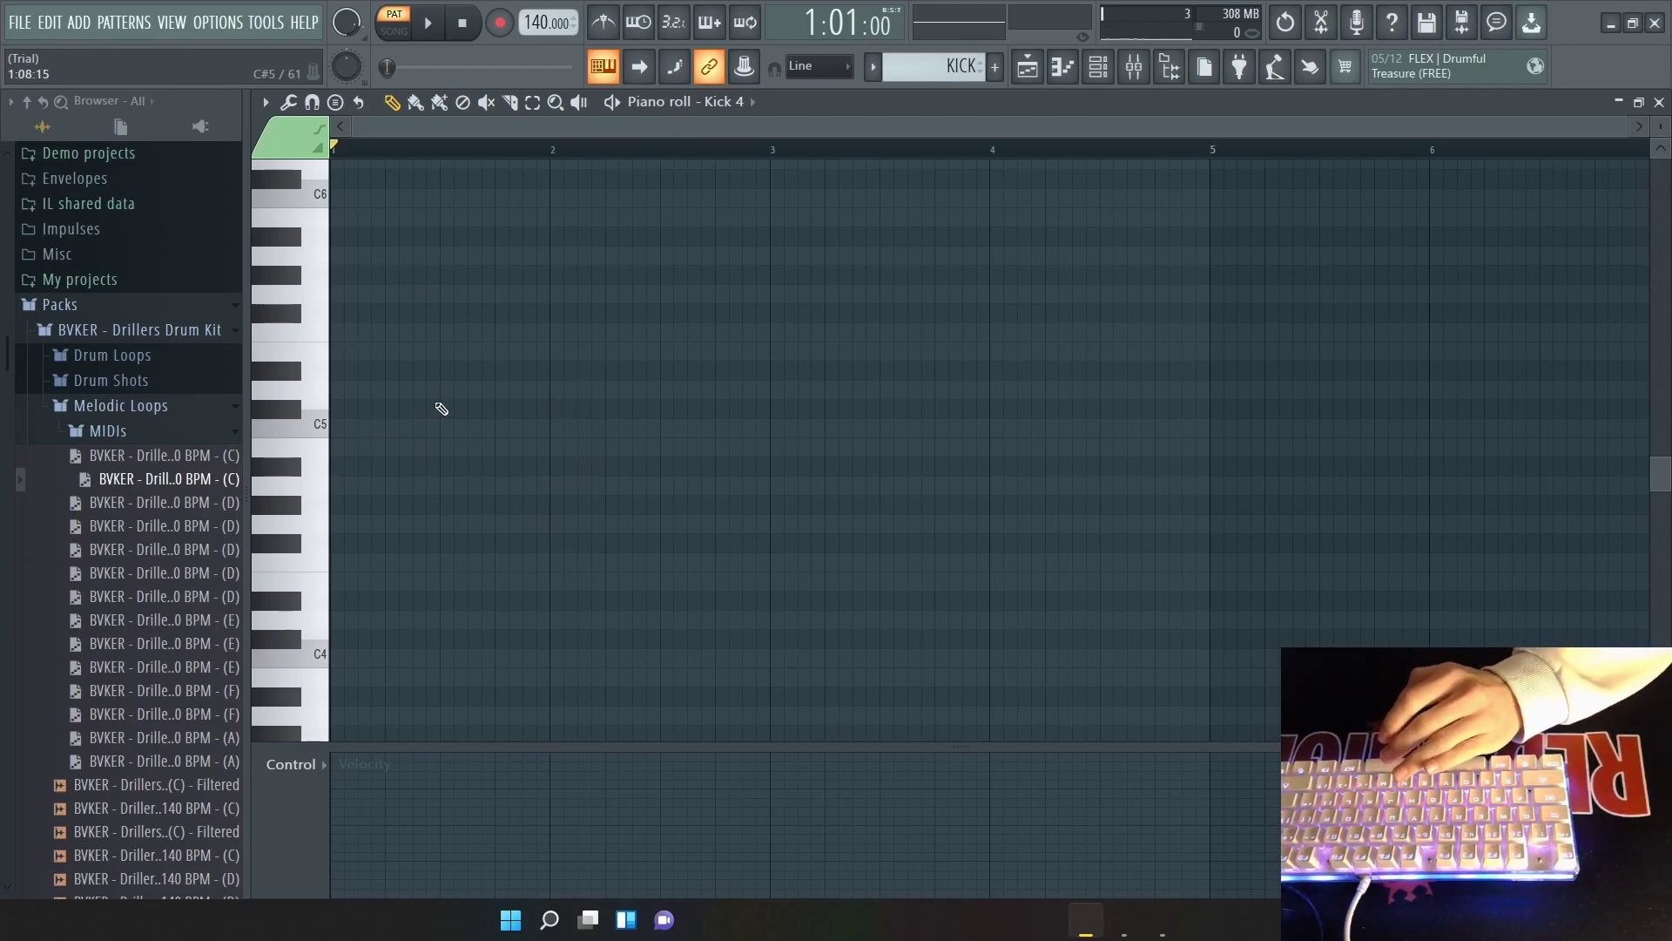
left_click(345, 430)
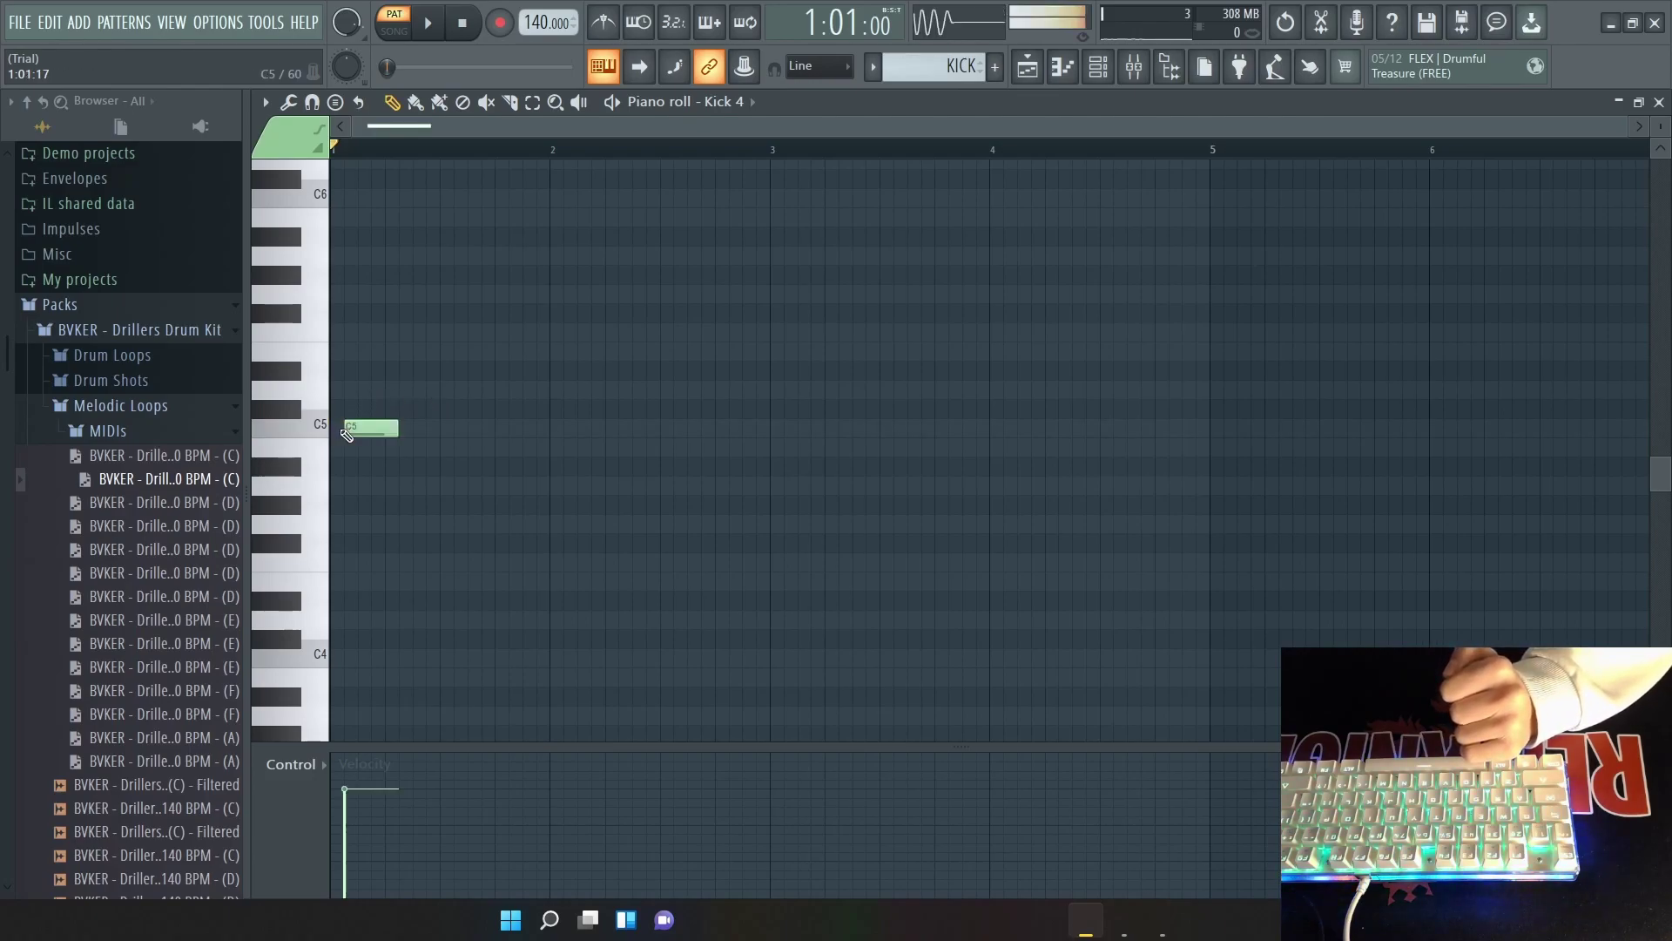
left_click(561, 430)
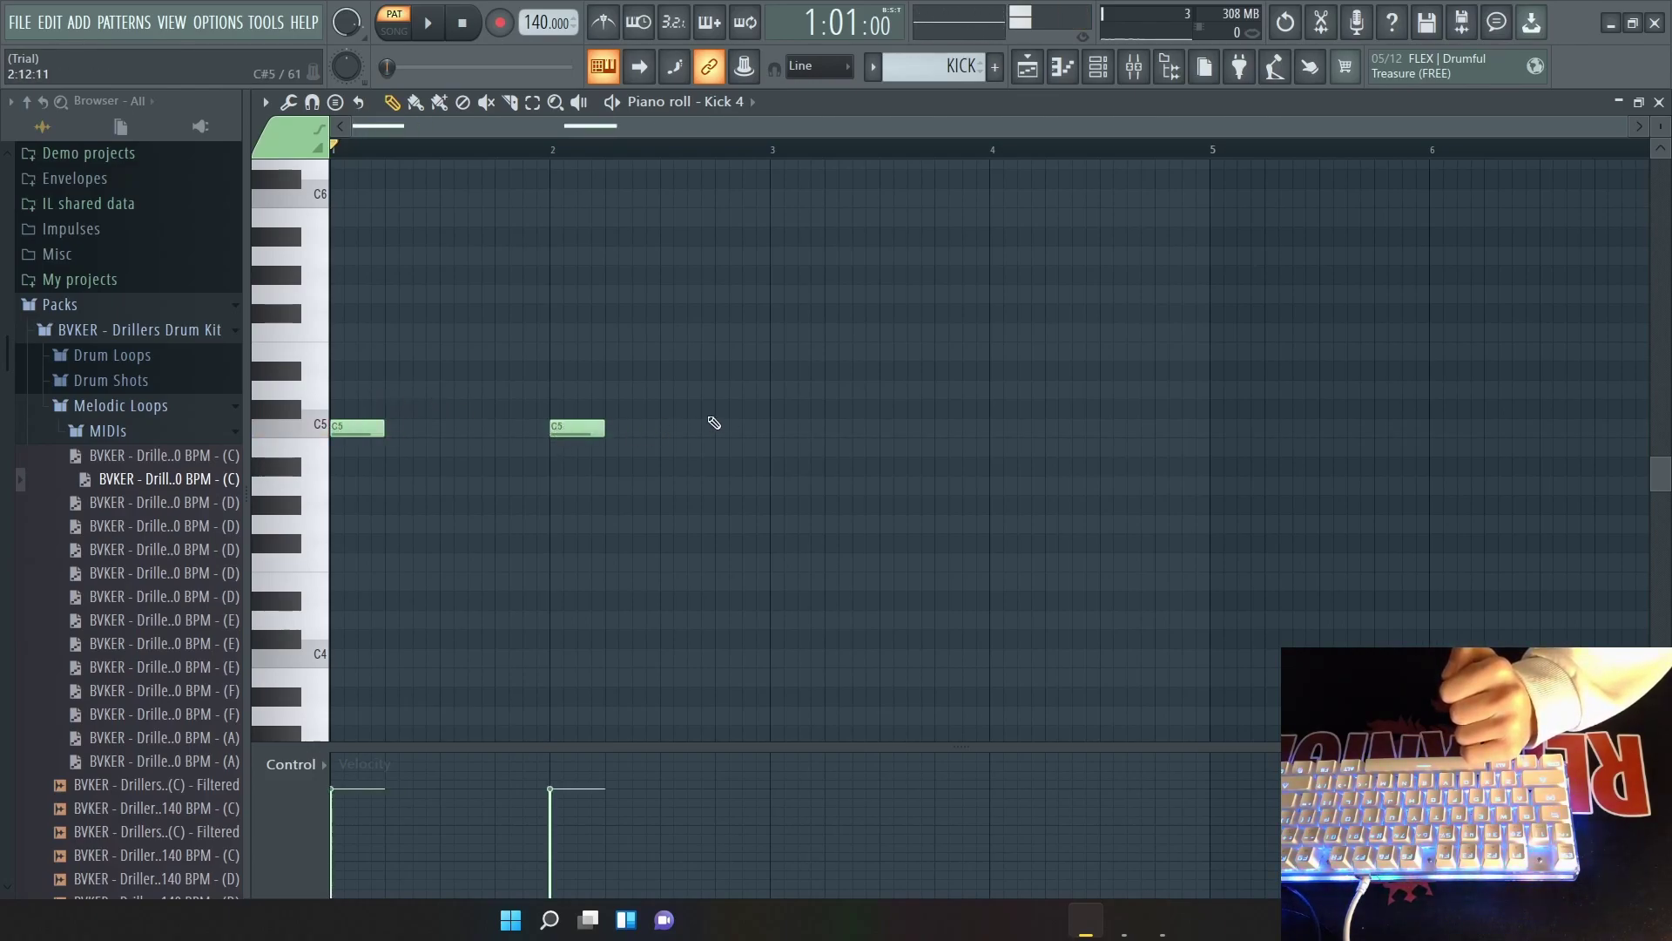
left_click(774, 431)
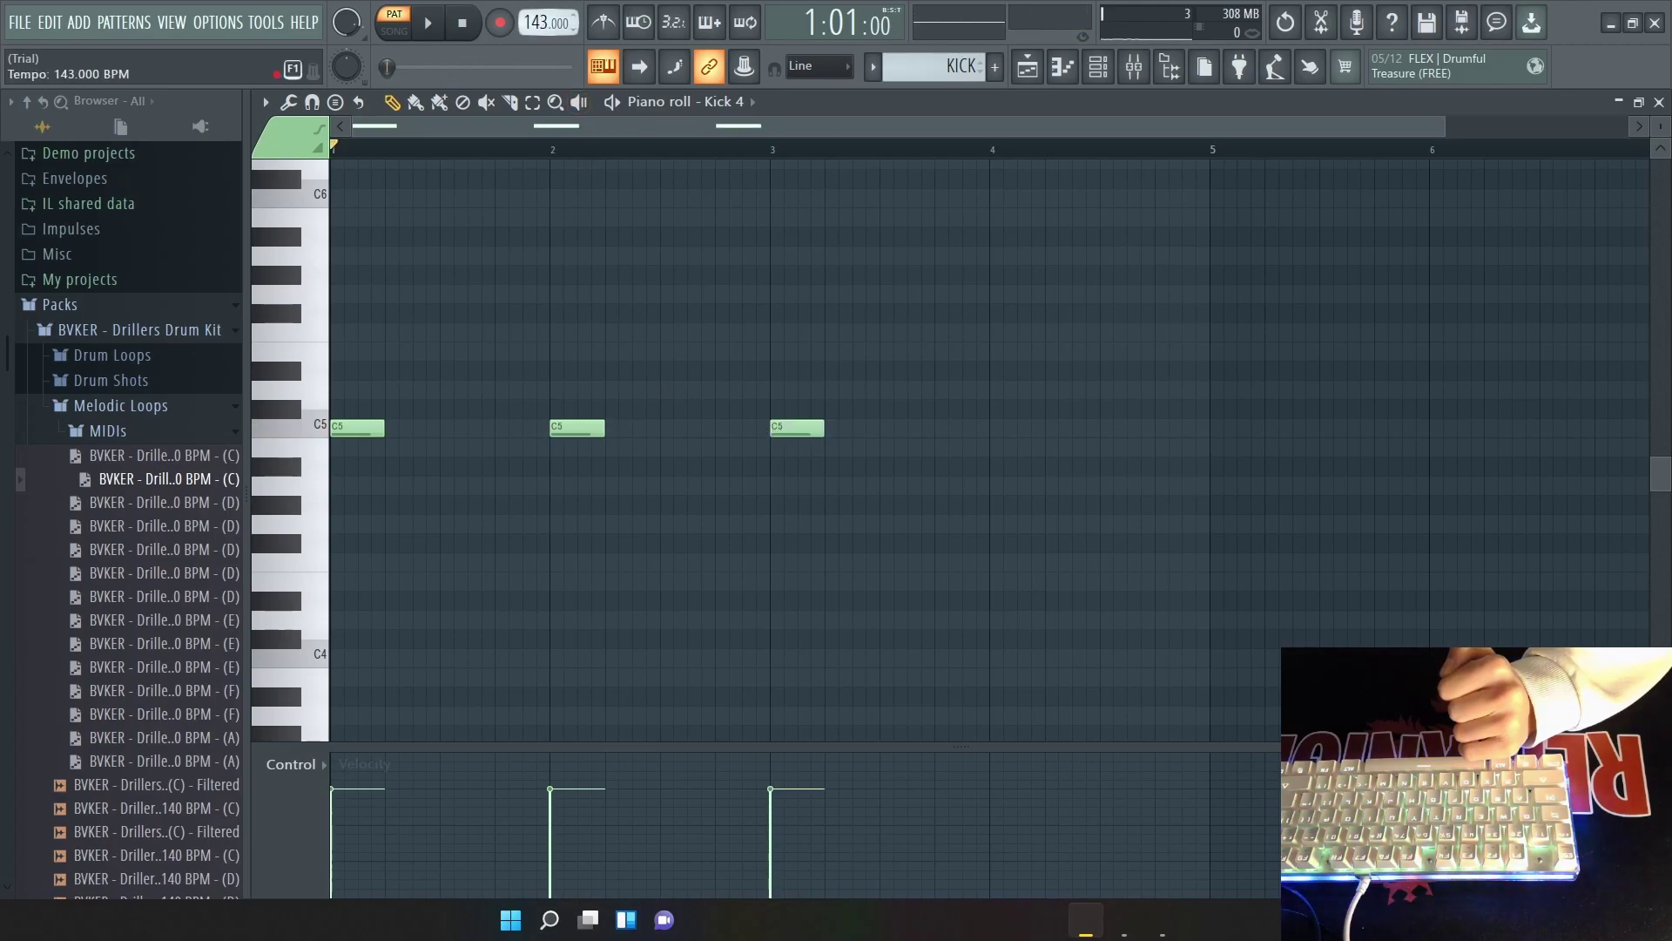
Set the project tempo to 143 BPM and add a C5 kick note at the start of bar 4.
left_click_drag(535, 24, 535, 19)
left_click(868, 514)
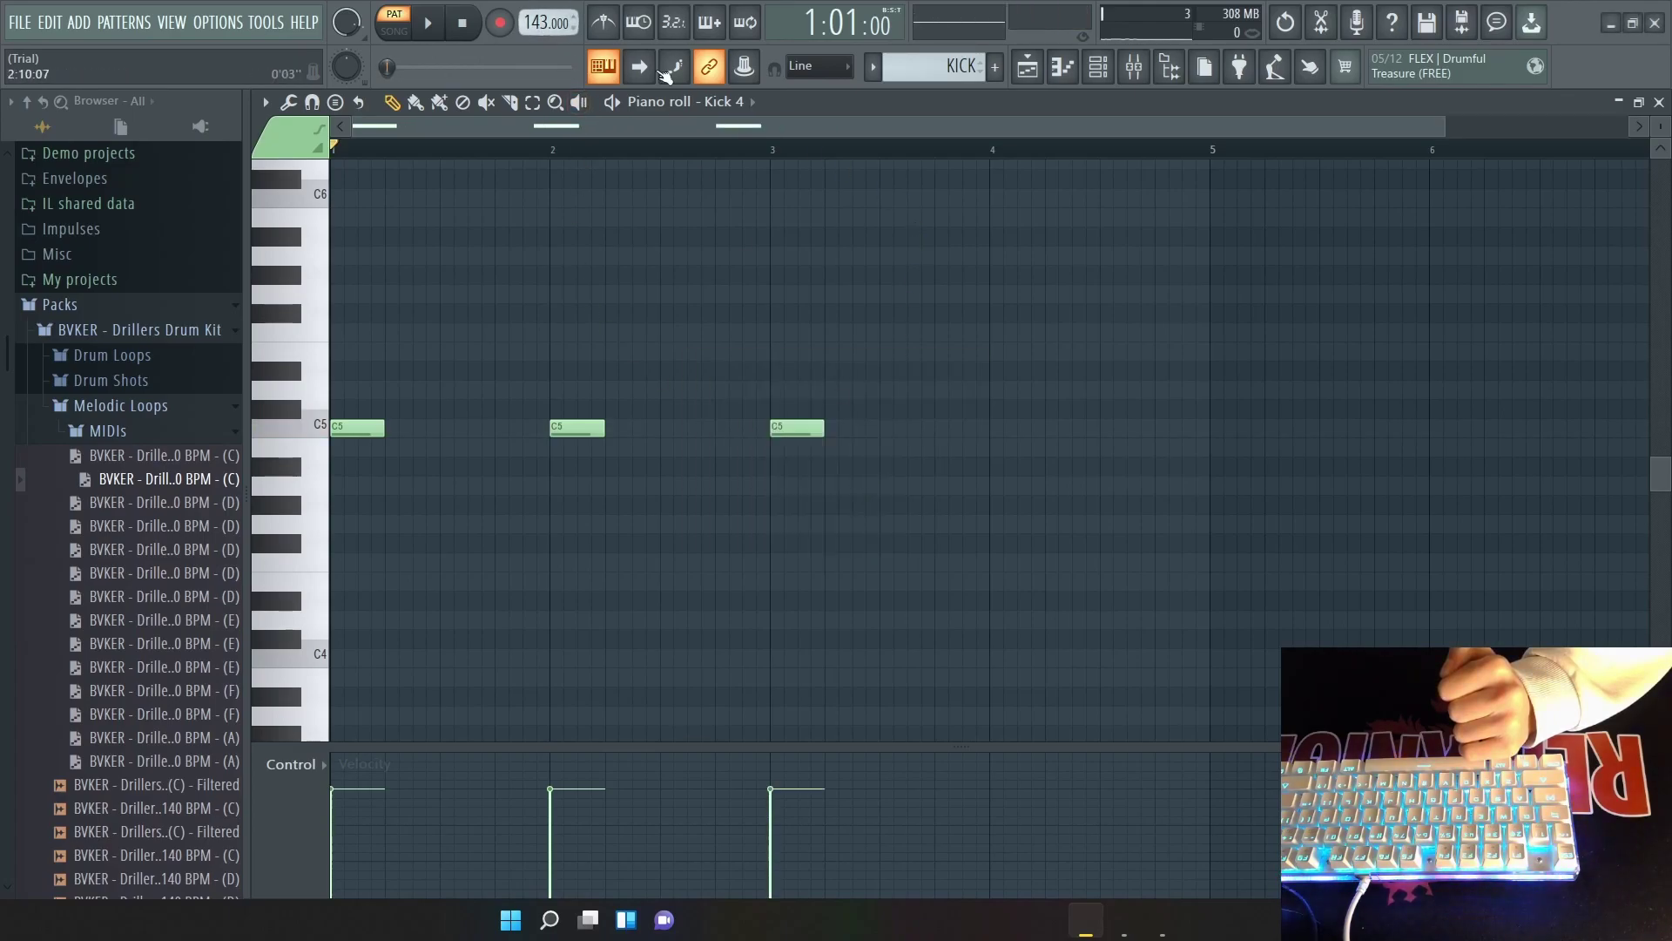
left_click(999, 429)
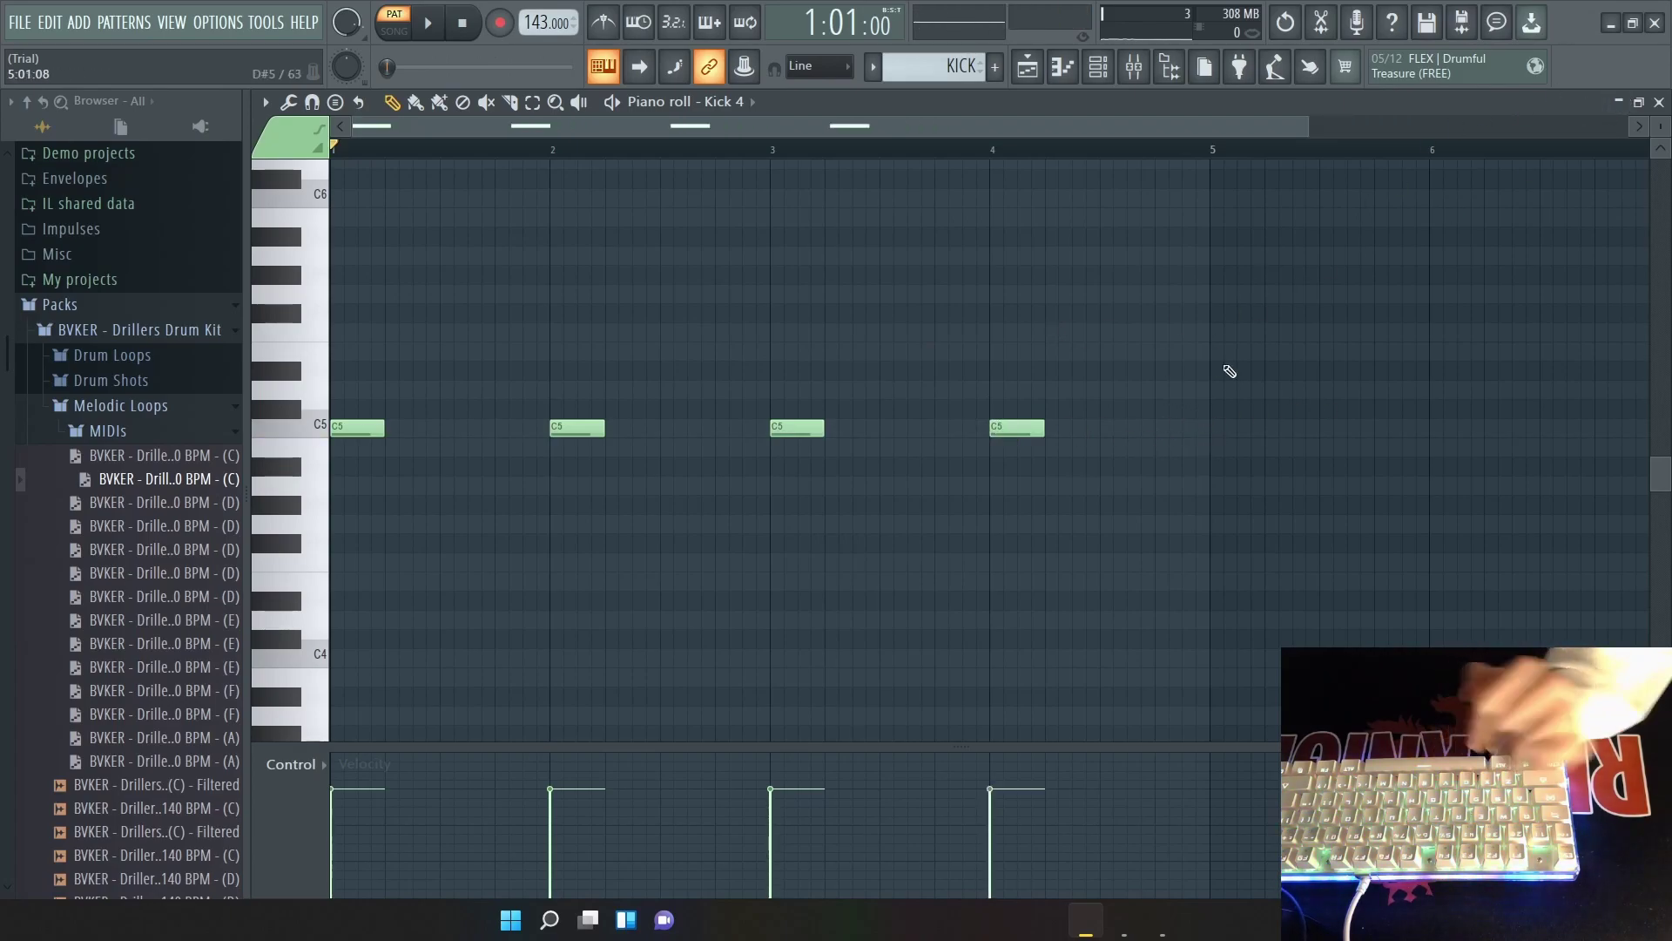
Play back the four-bar kick pattern, stop it, and close the piano roll.
scroll(1048, 391, "down", 2)
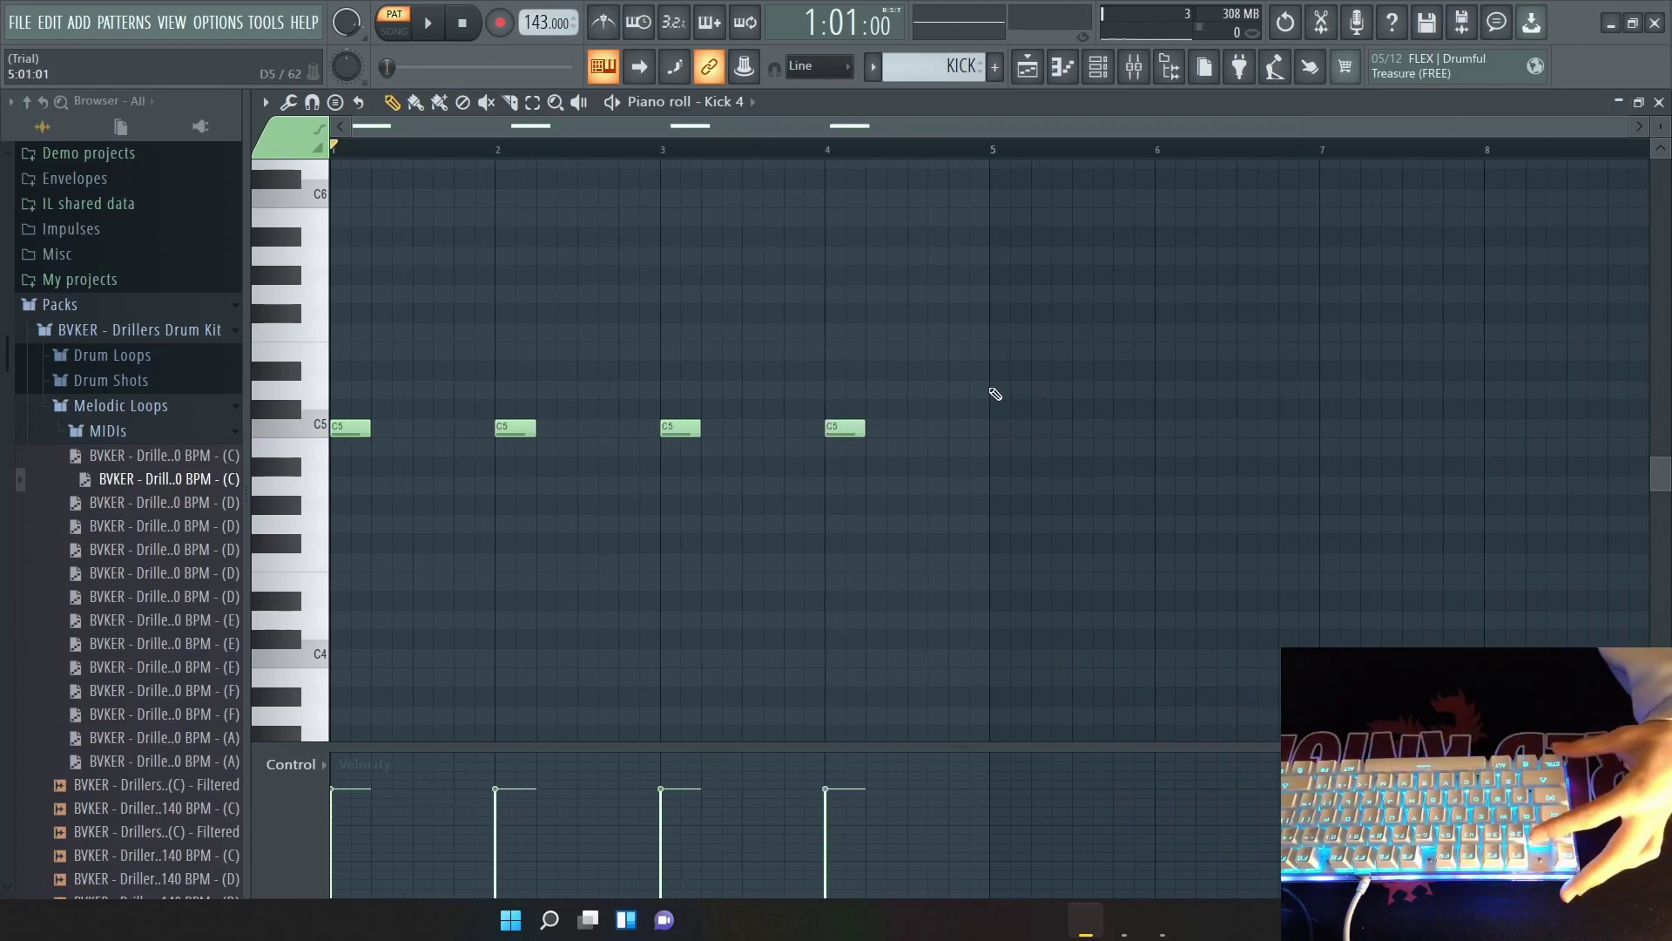
left_click(428, 23)
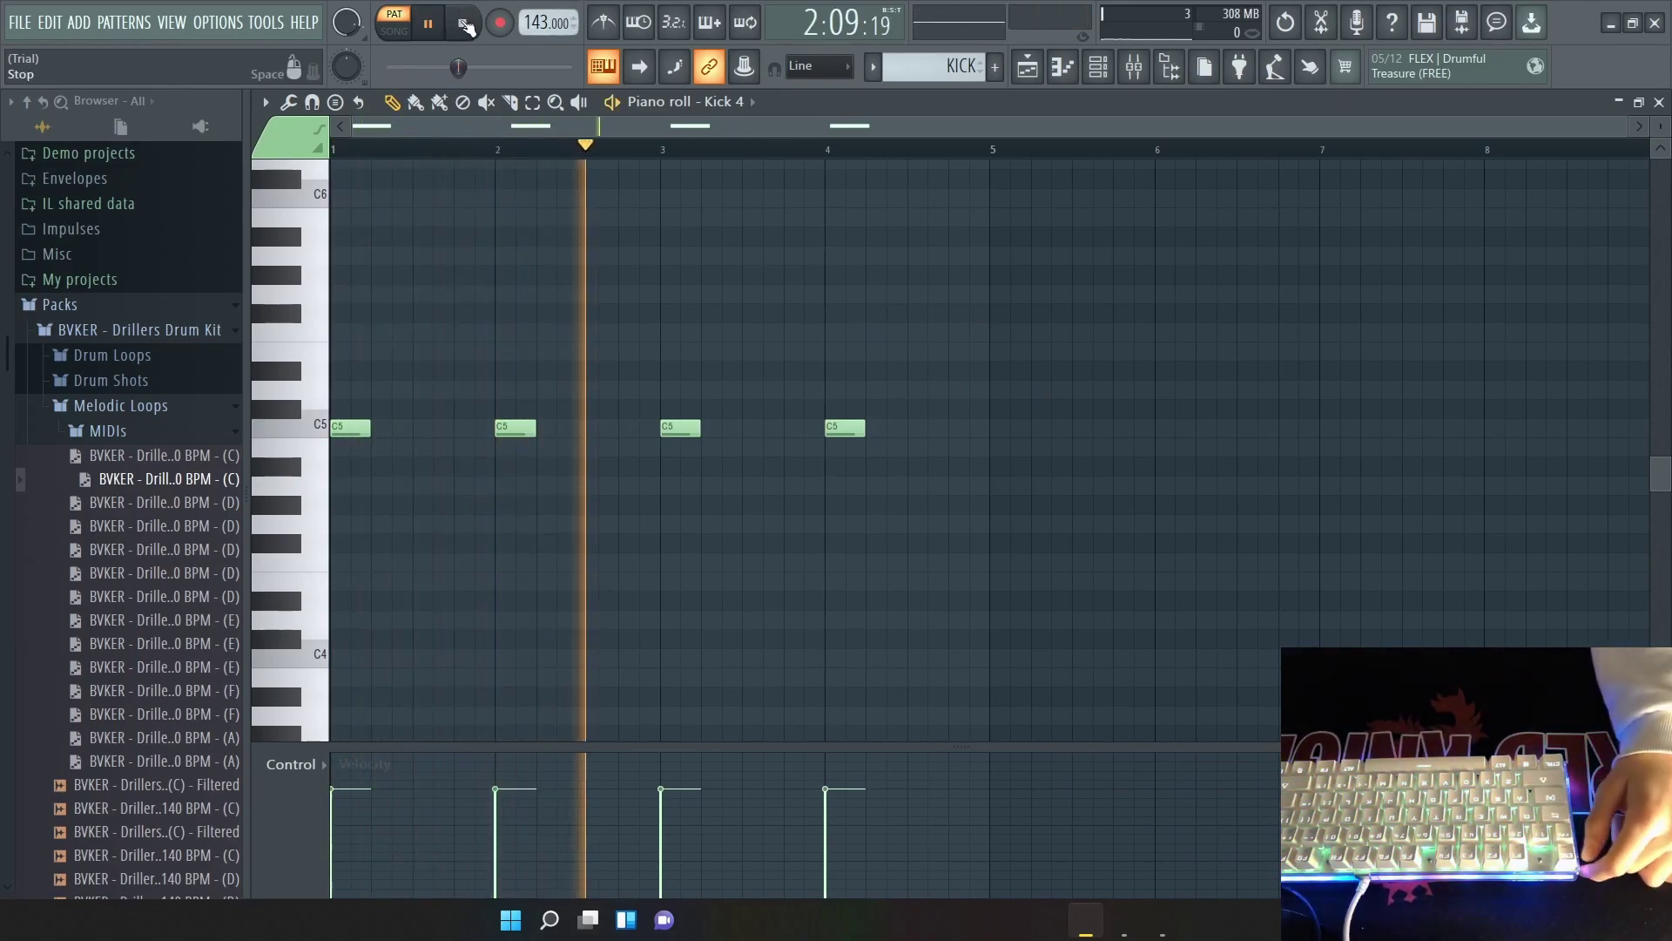
left_click(466, 26)
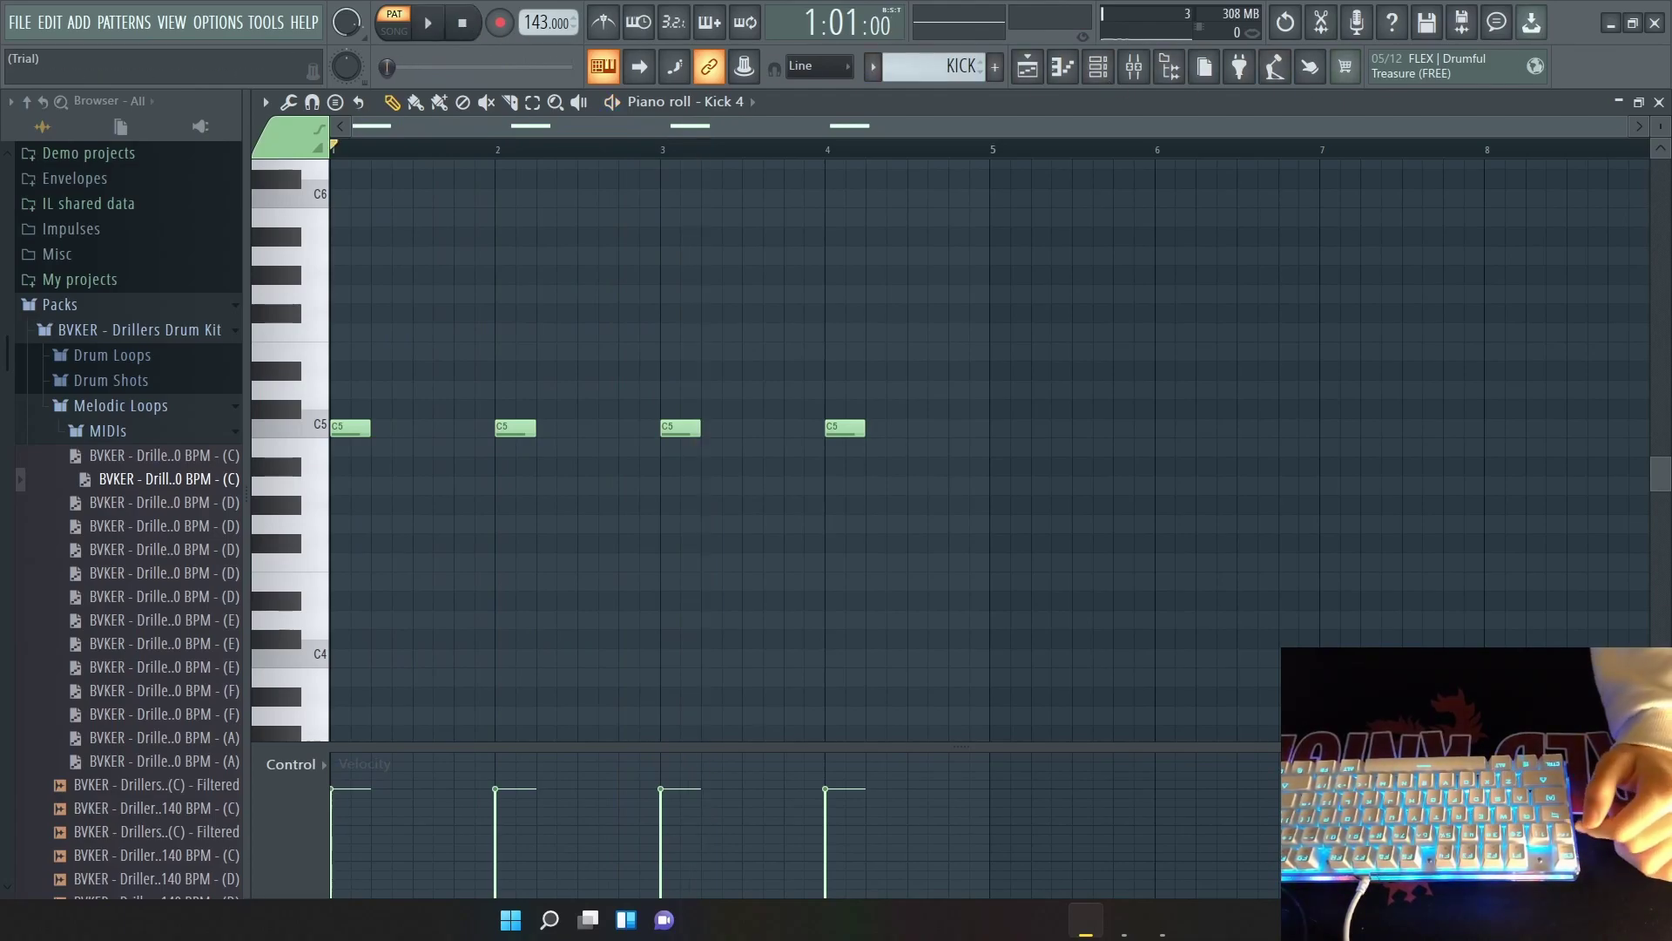
left_click(1659, 102)
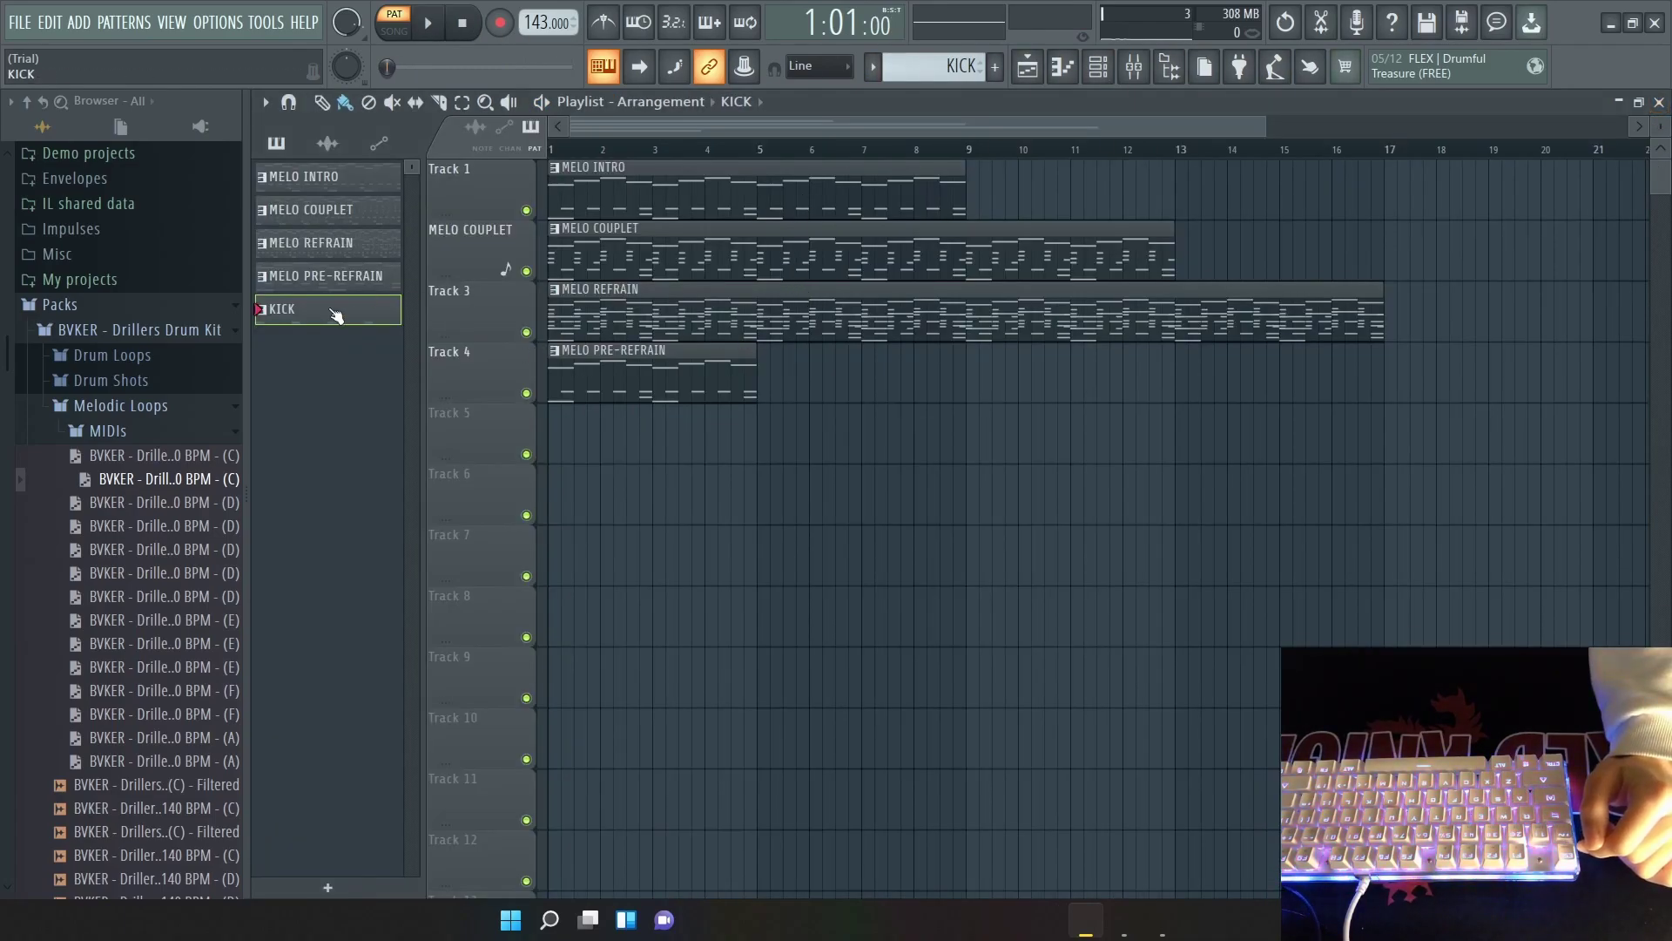
Rename the KICK pattern to KICK COUPLET and place it on Track 5 starting at bar 1.
right_click(336, 315)
left_click(404, 415)
left_click(284, 391)
type("COUPLET")
key("Return")
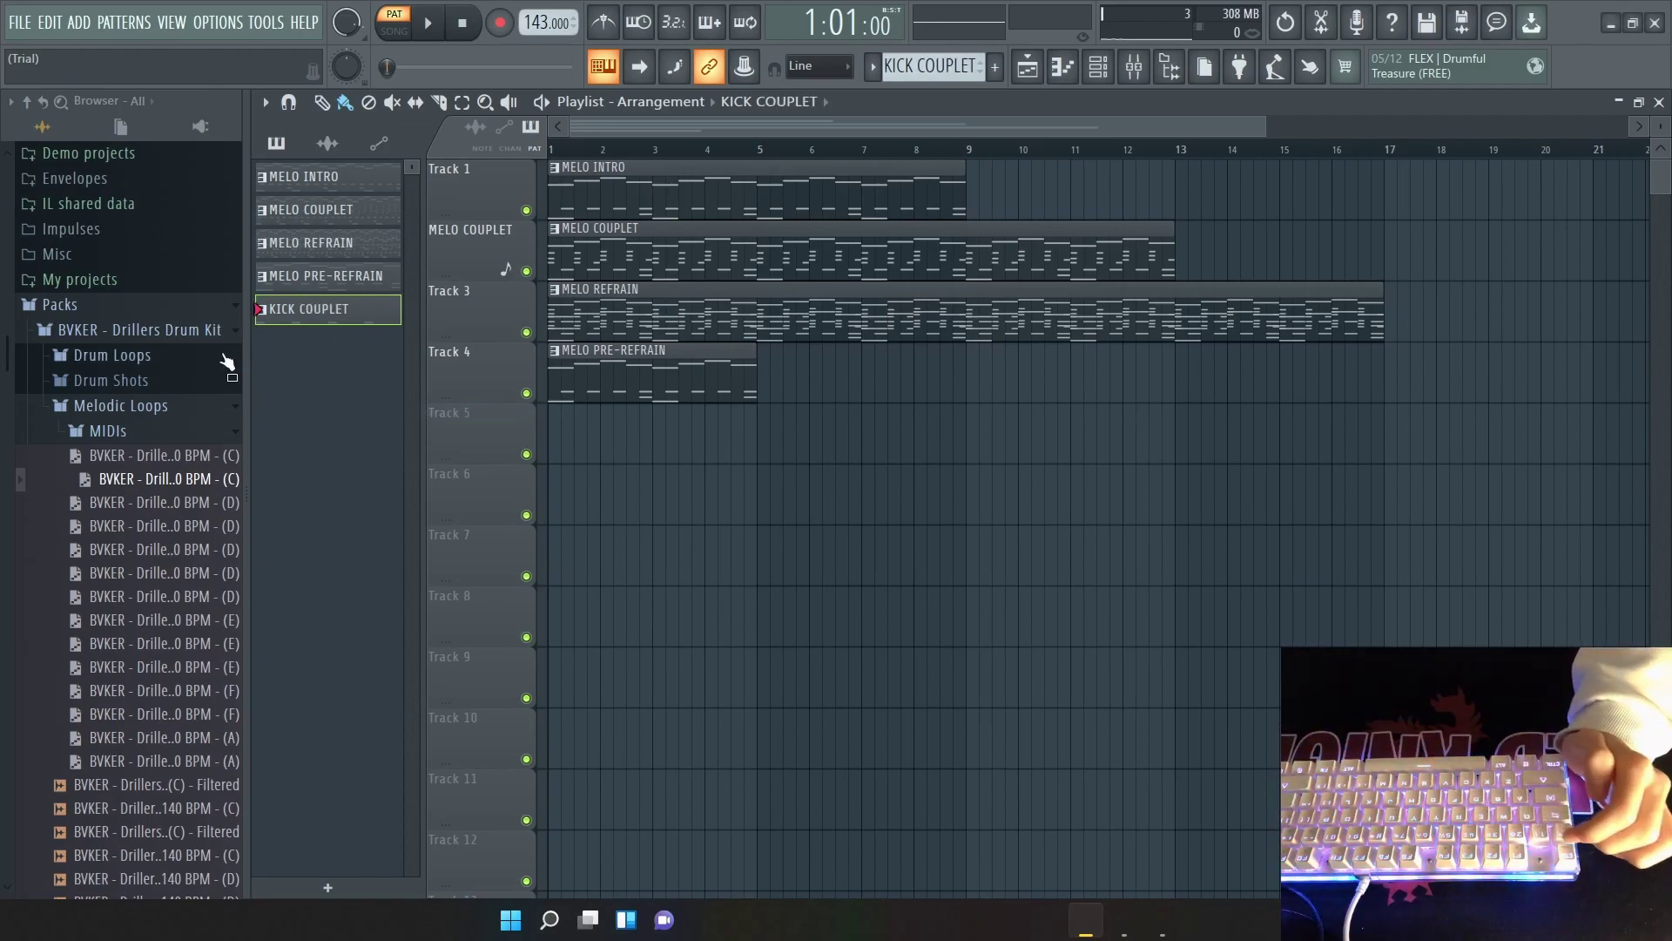
left_click_drag(406, 321, 566, 445)
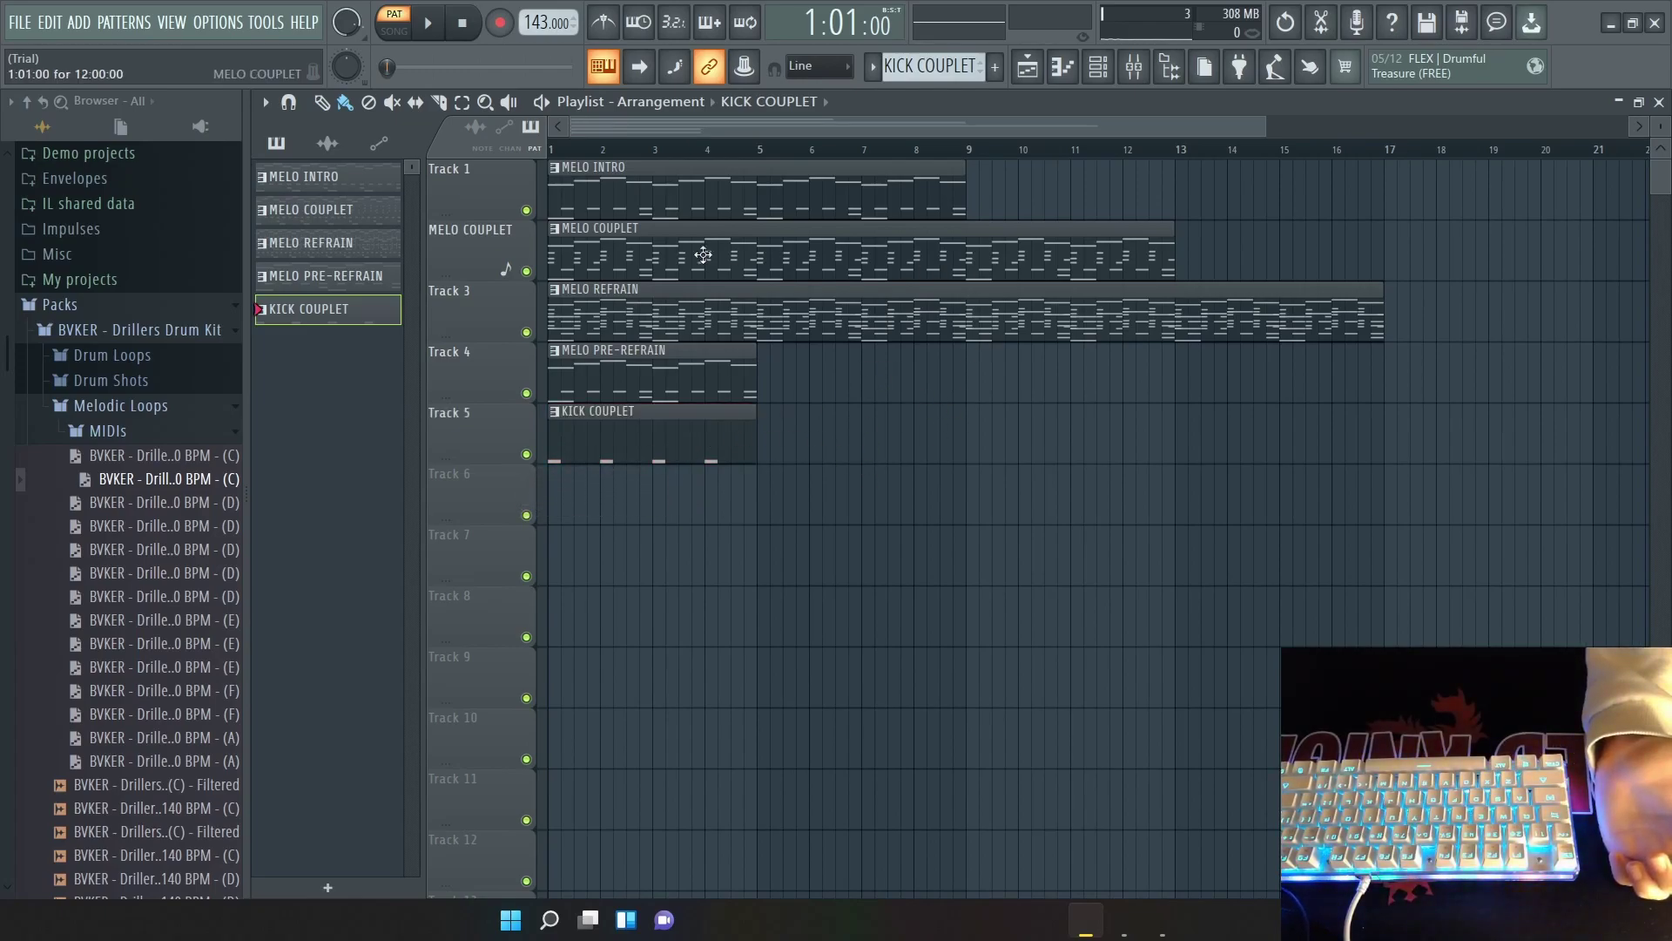
Duplicate all the KICK COUPLET notes twice in the piano roll so that the kick runs through bar 12.
double_click(664, 458)
key("ctrl+a")
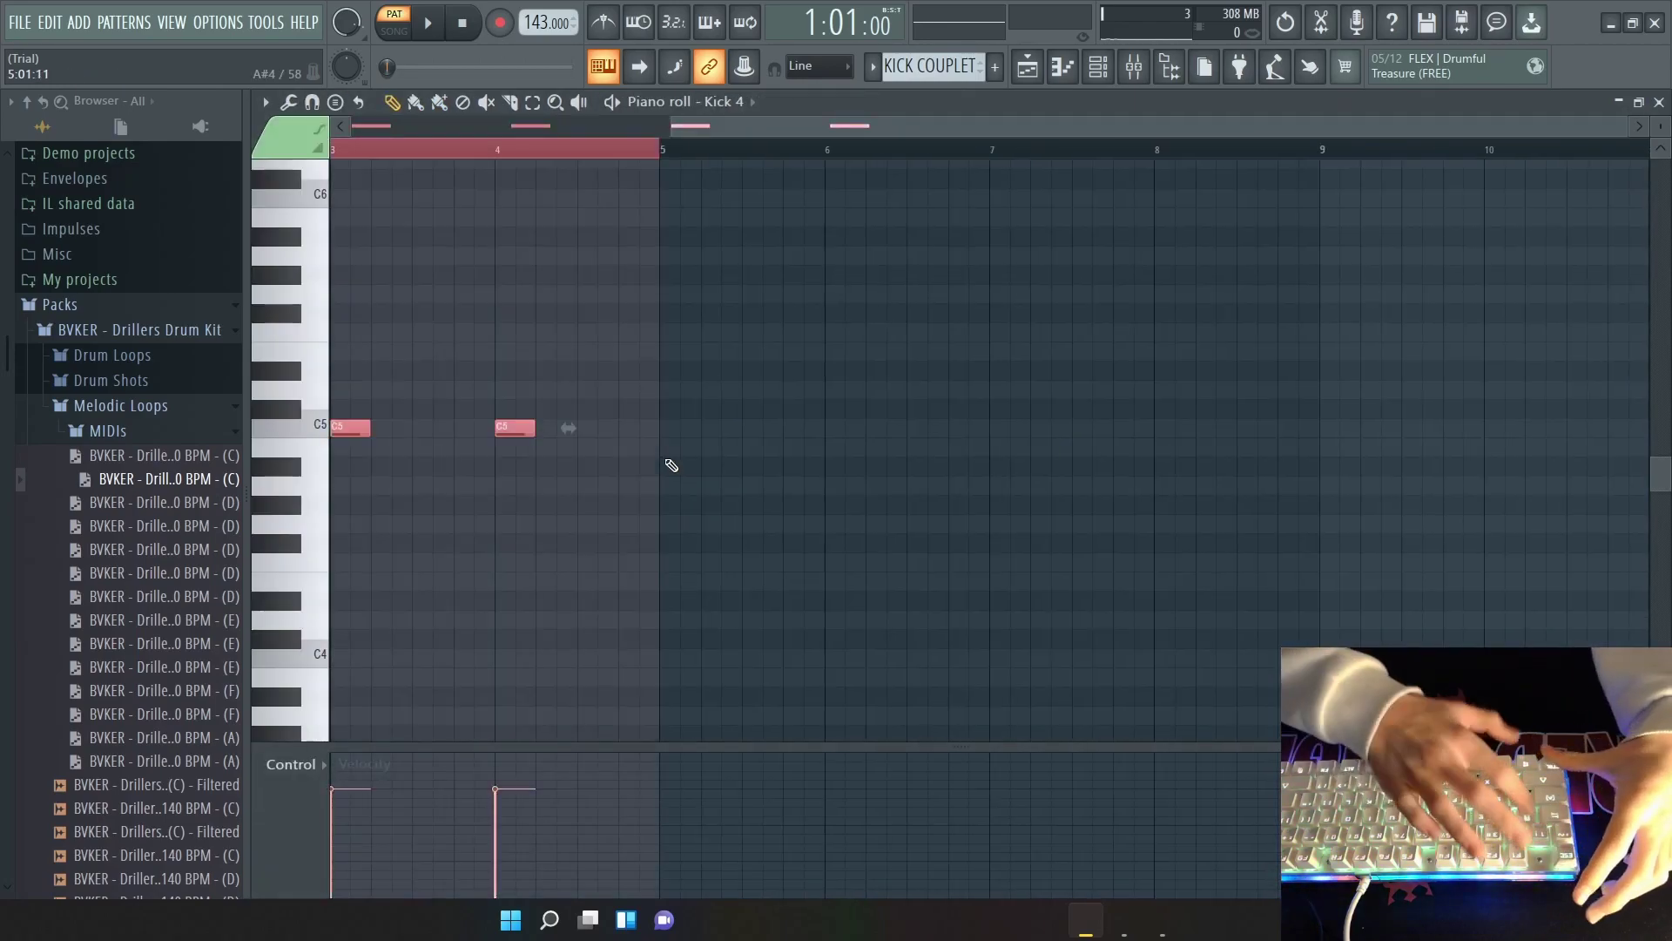
key("ctrl+b")
key("ctrl+b")
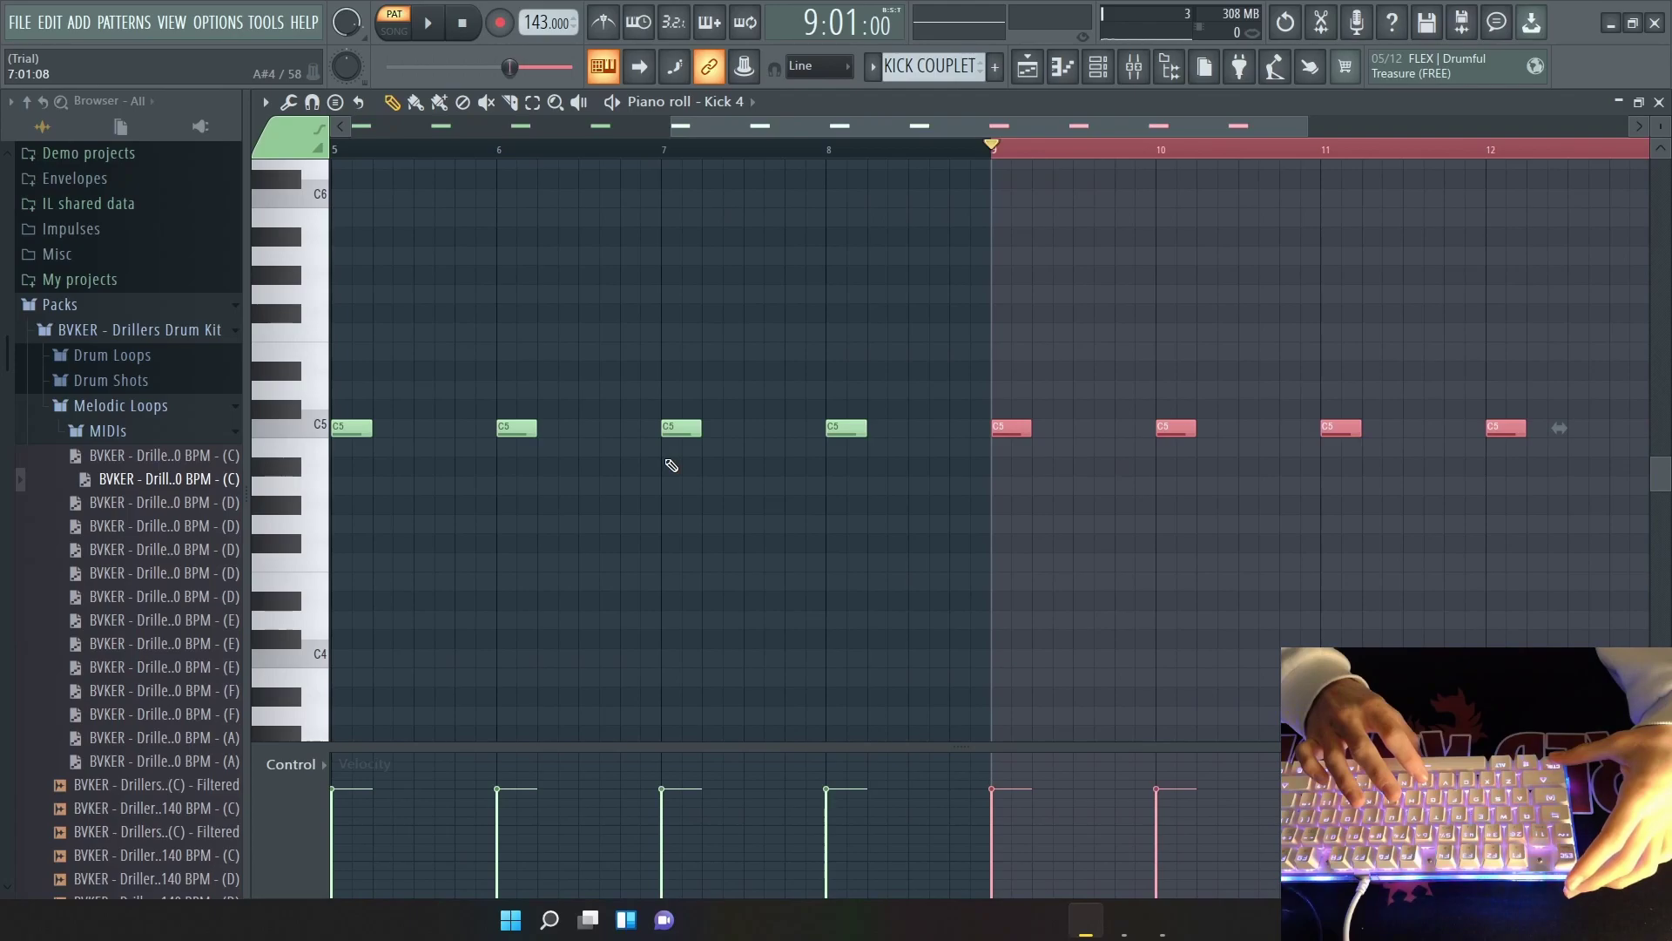
Deselect the kick notes and close the piano roll to return to the playlist.
key("ctrl+d")
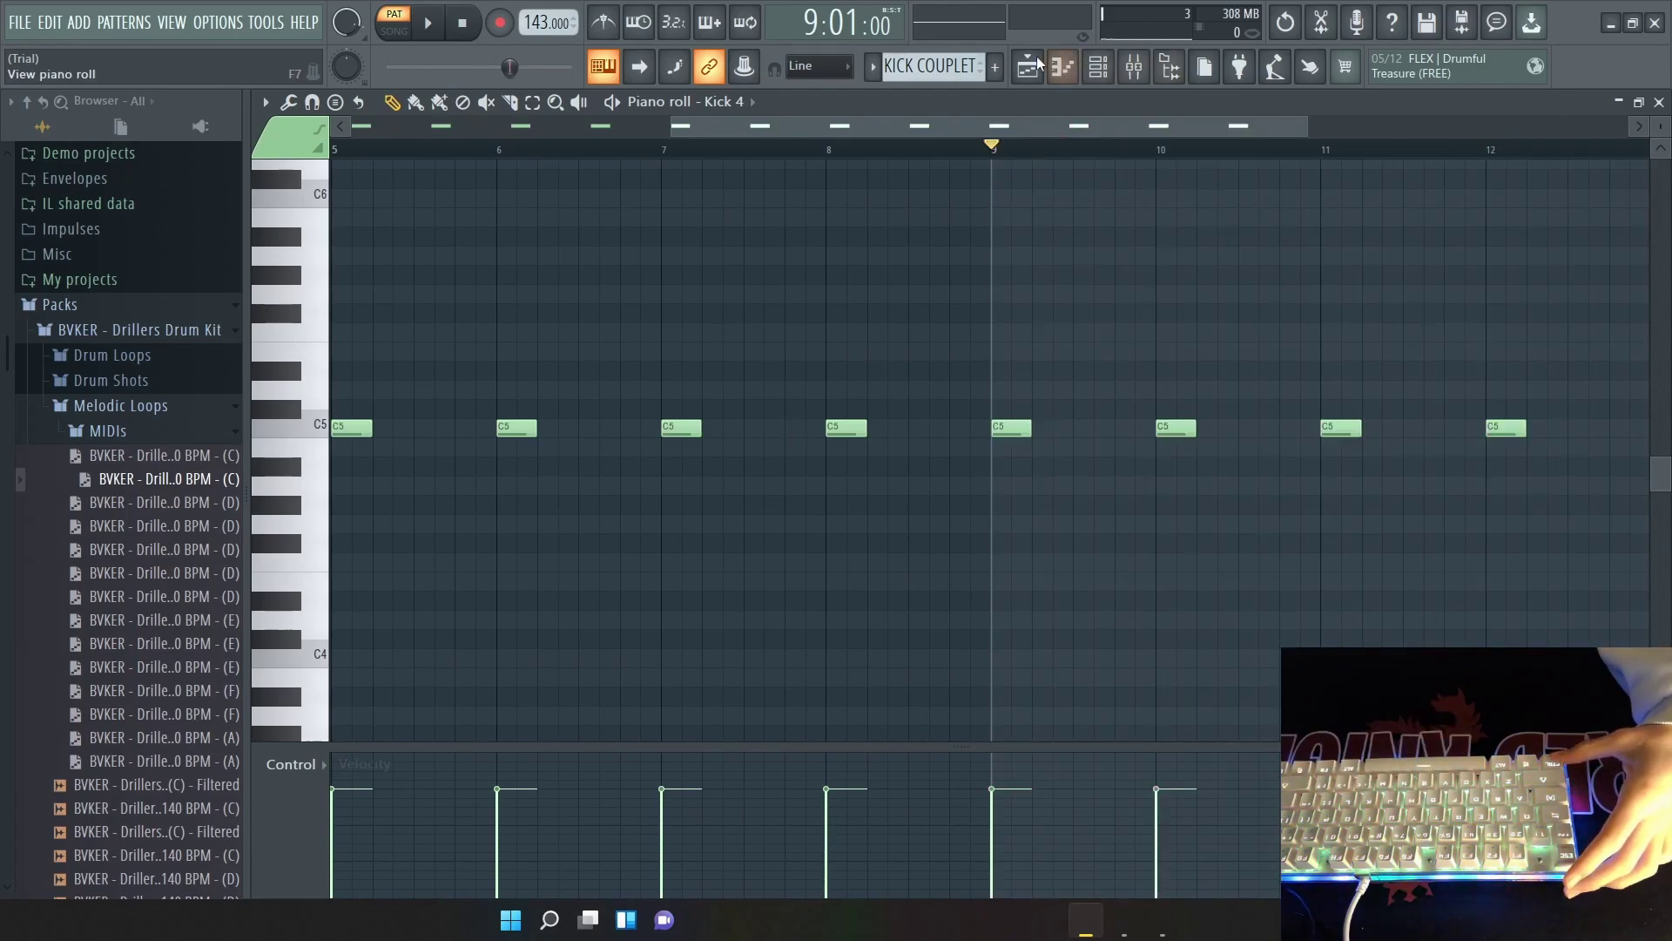
left_click(466, 26)
left_click(1659, 103)
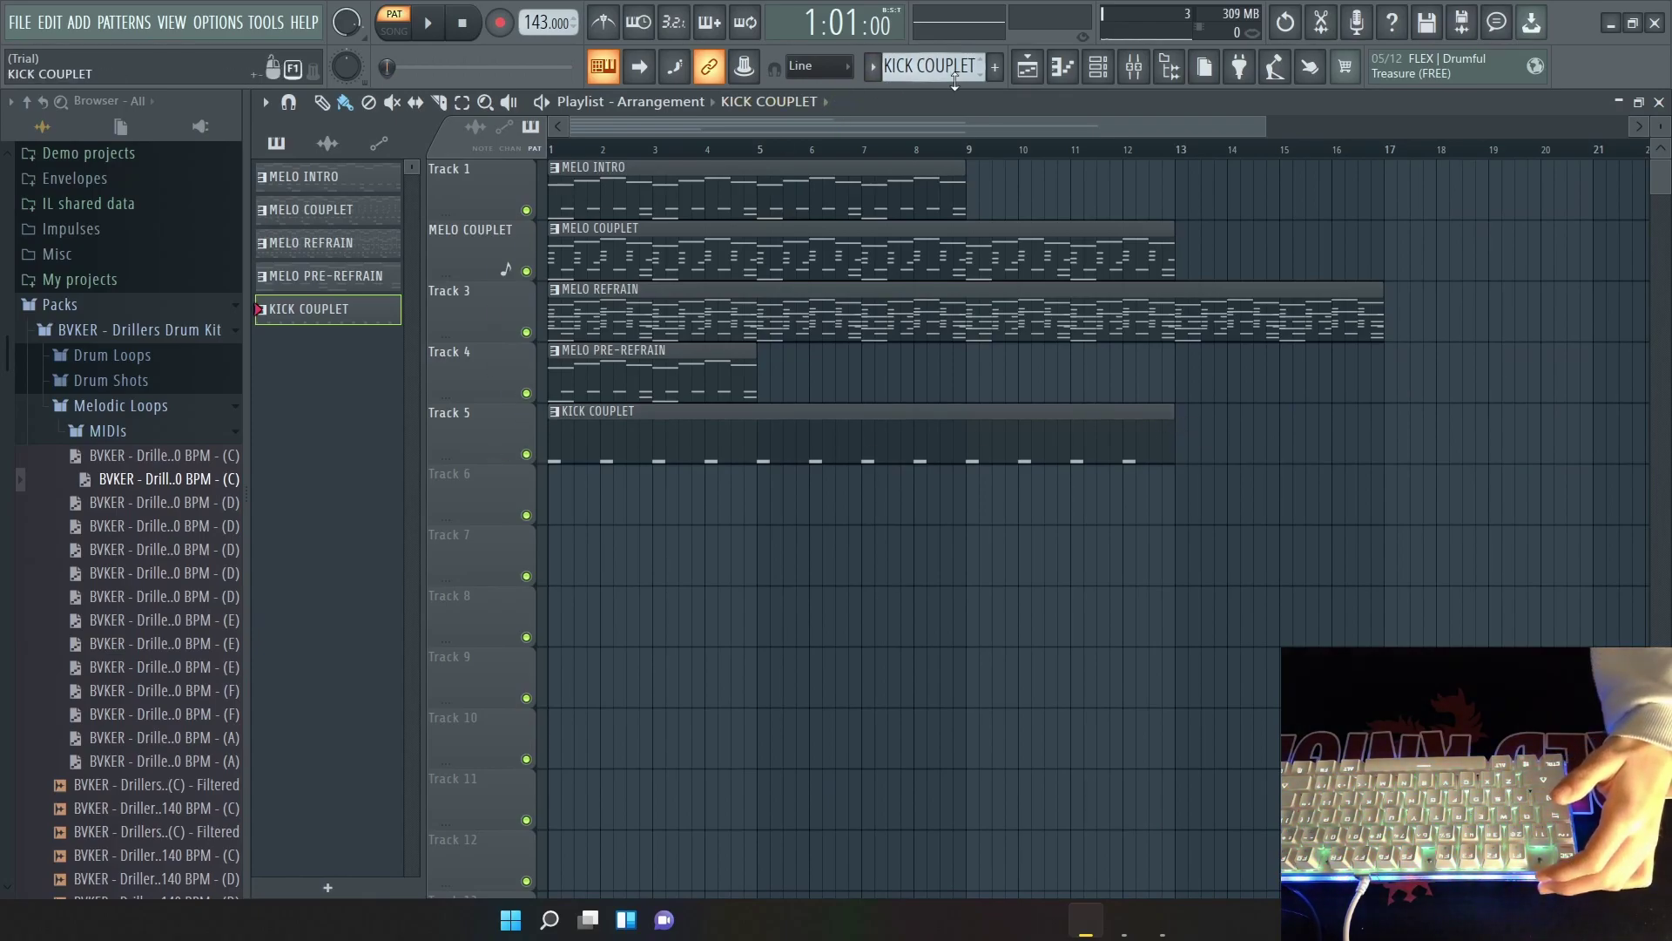
Select the Snare 8 channel, create a new pattern named SNARE and open it in the piano roll.
left_click(1098, 66)
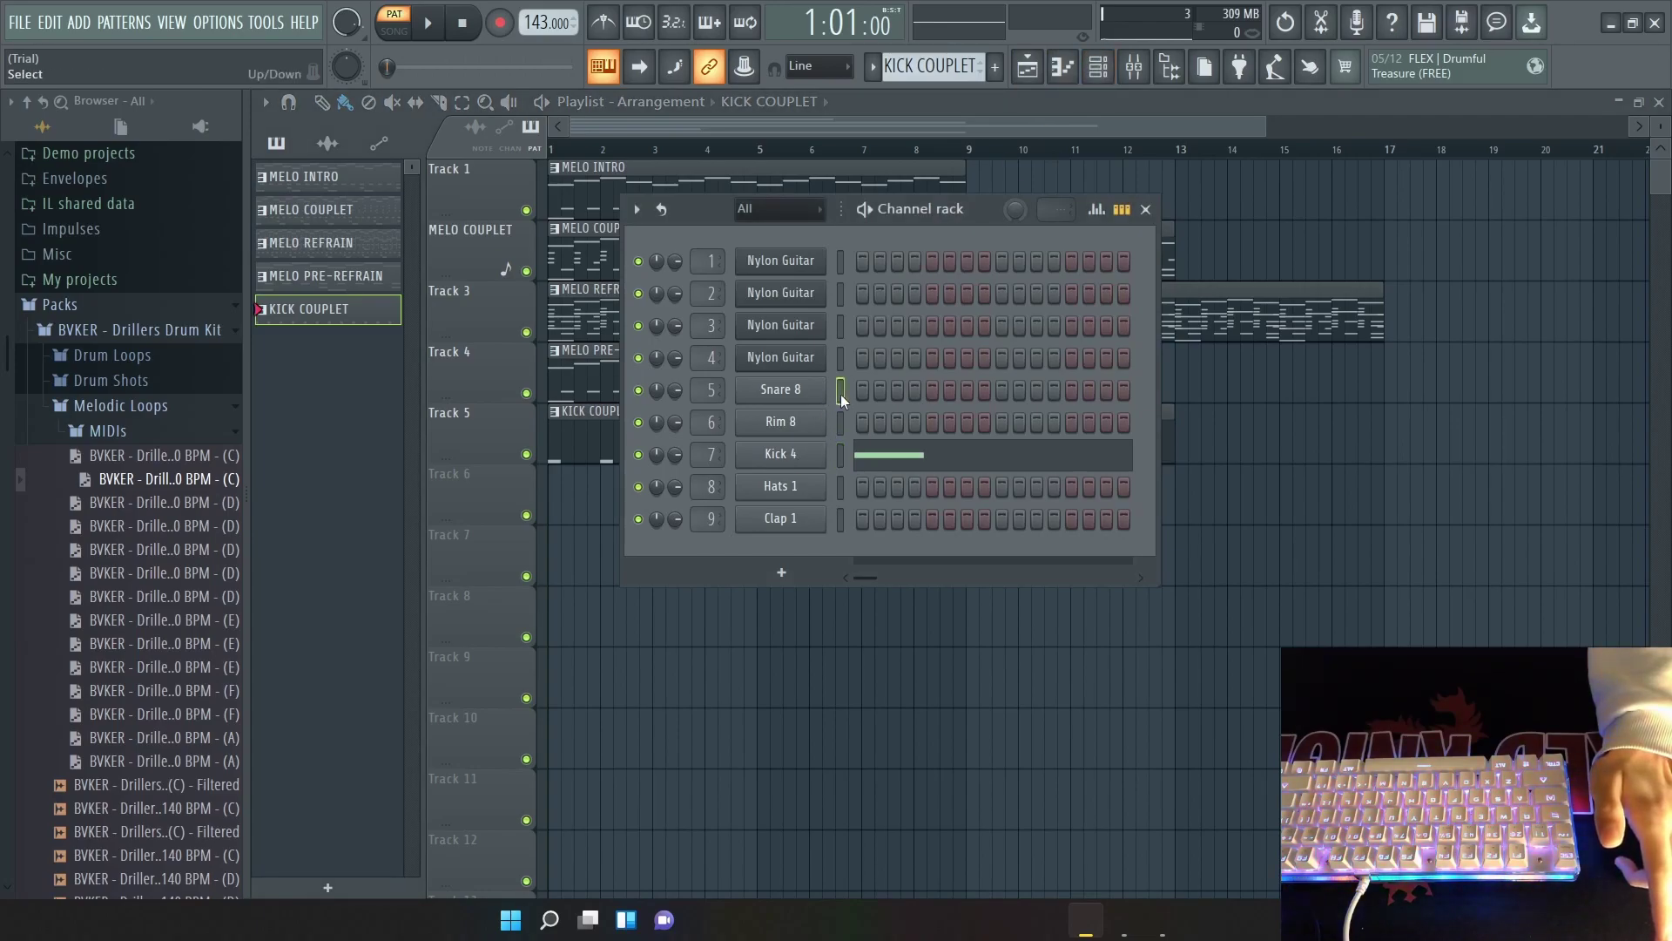
key("F4")
type("SNARE")
key("Return")
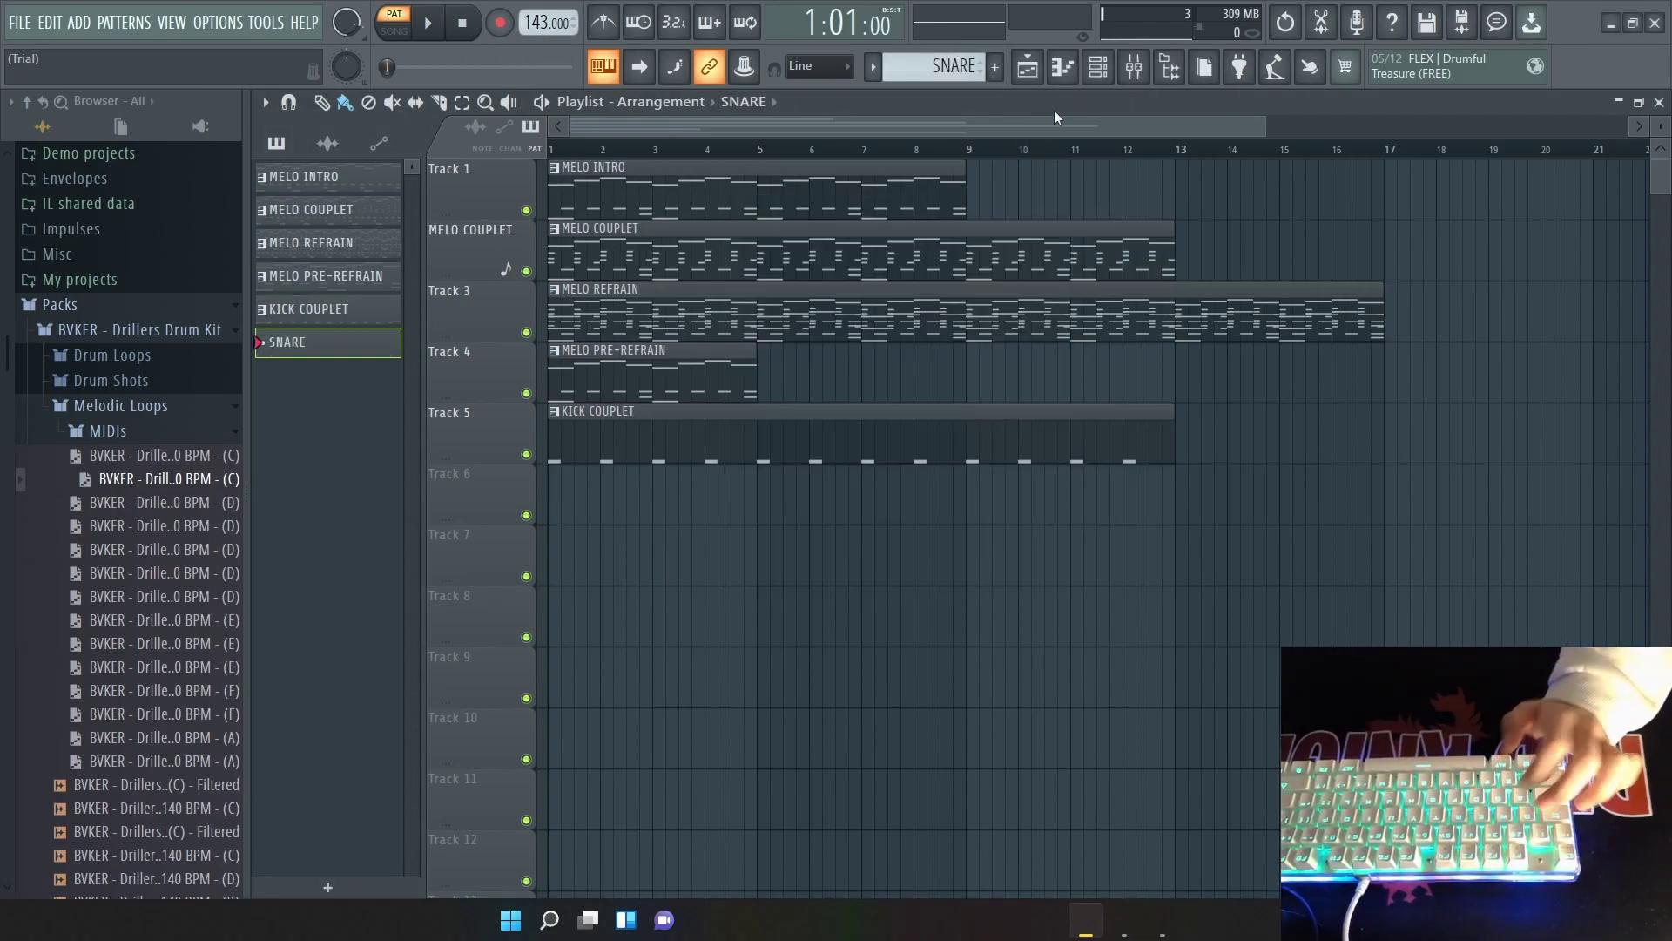
left_click(1098, 66)
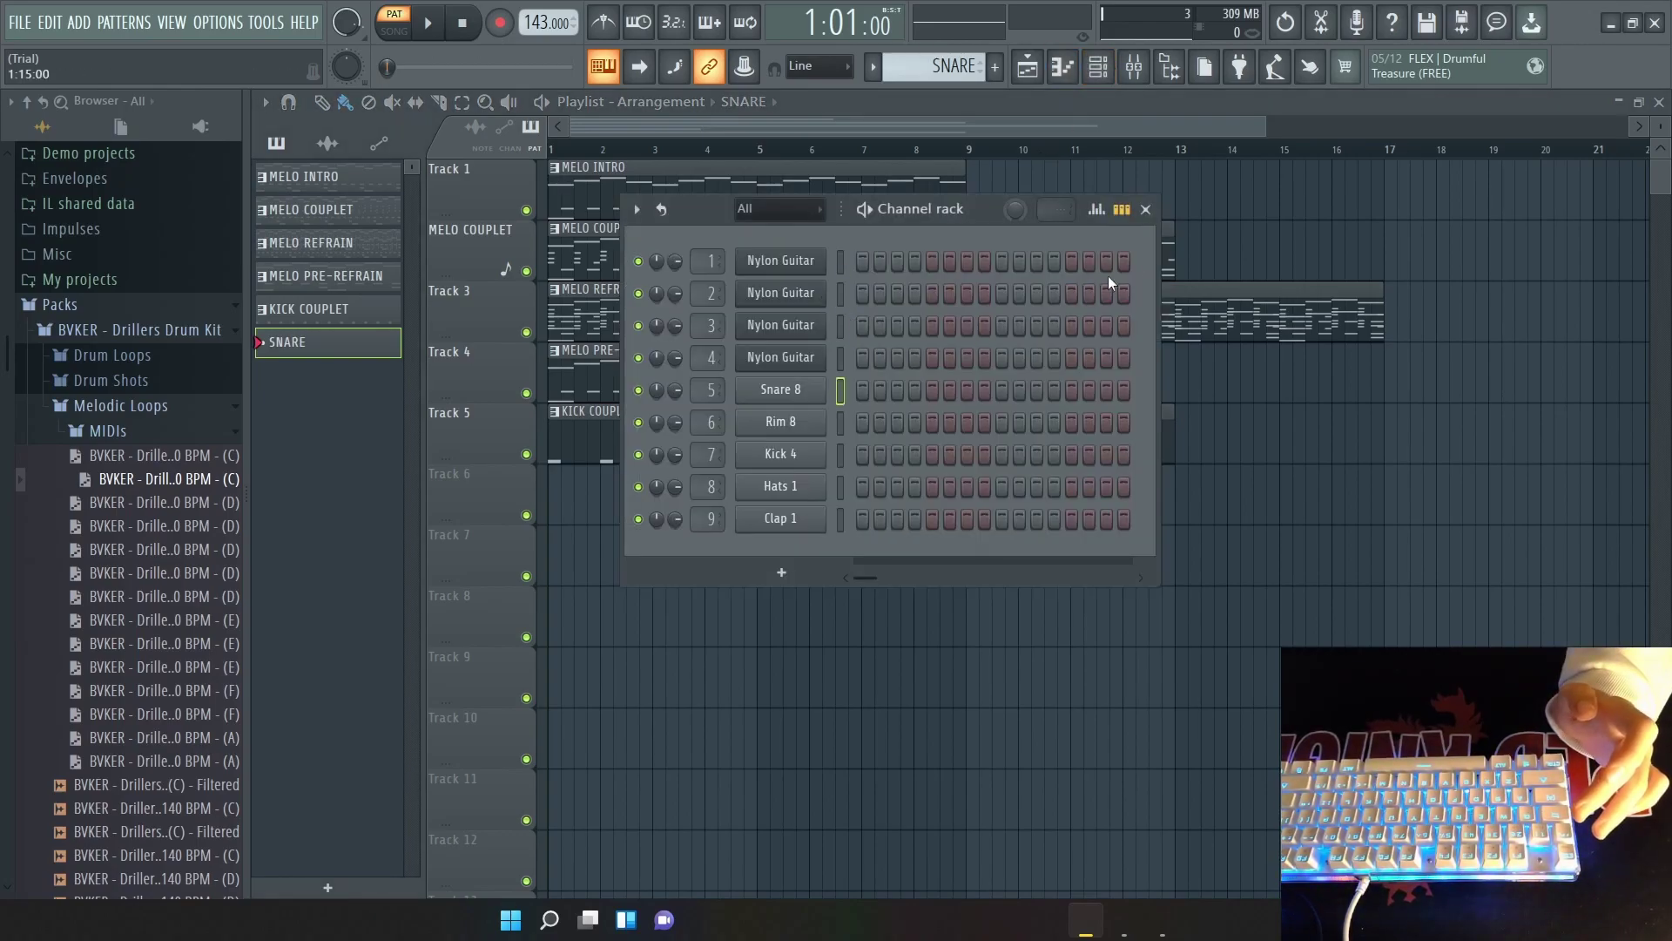
left_click(1148, 210)
left_click(1062, 66)
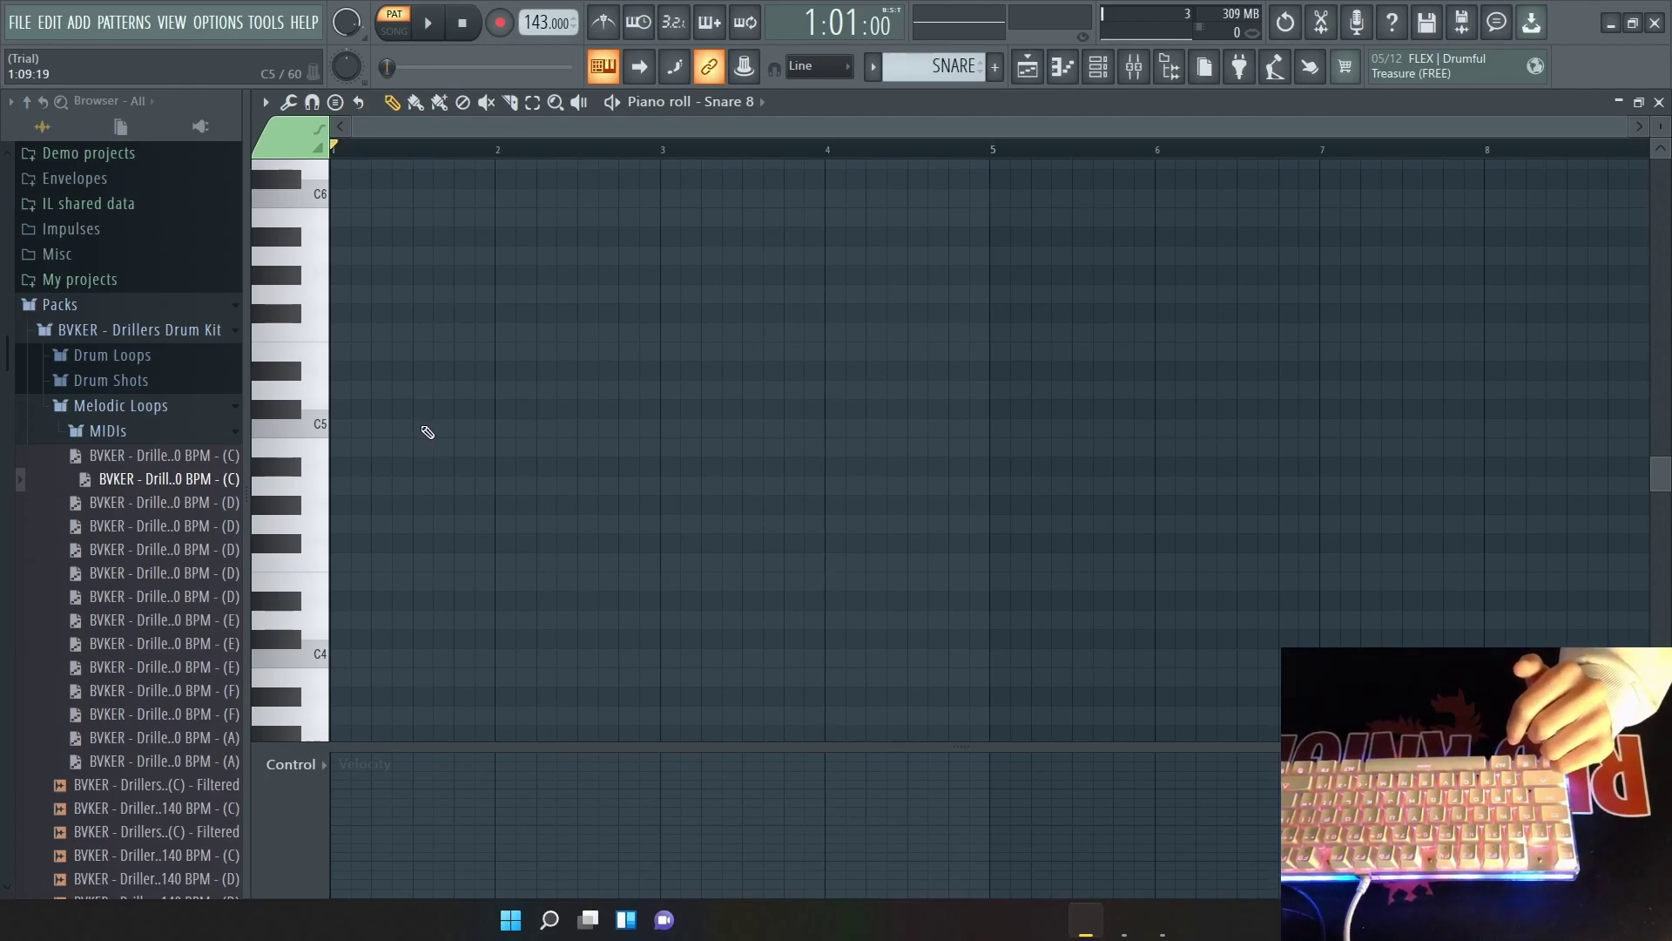
Shrink the piano roll window and add C5 snare notes on beat 3 of bars 1 and 3 and beat 4 of bars 2 and 4.
left_click(1638, 103)
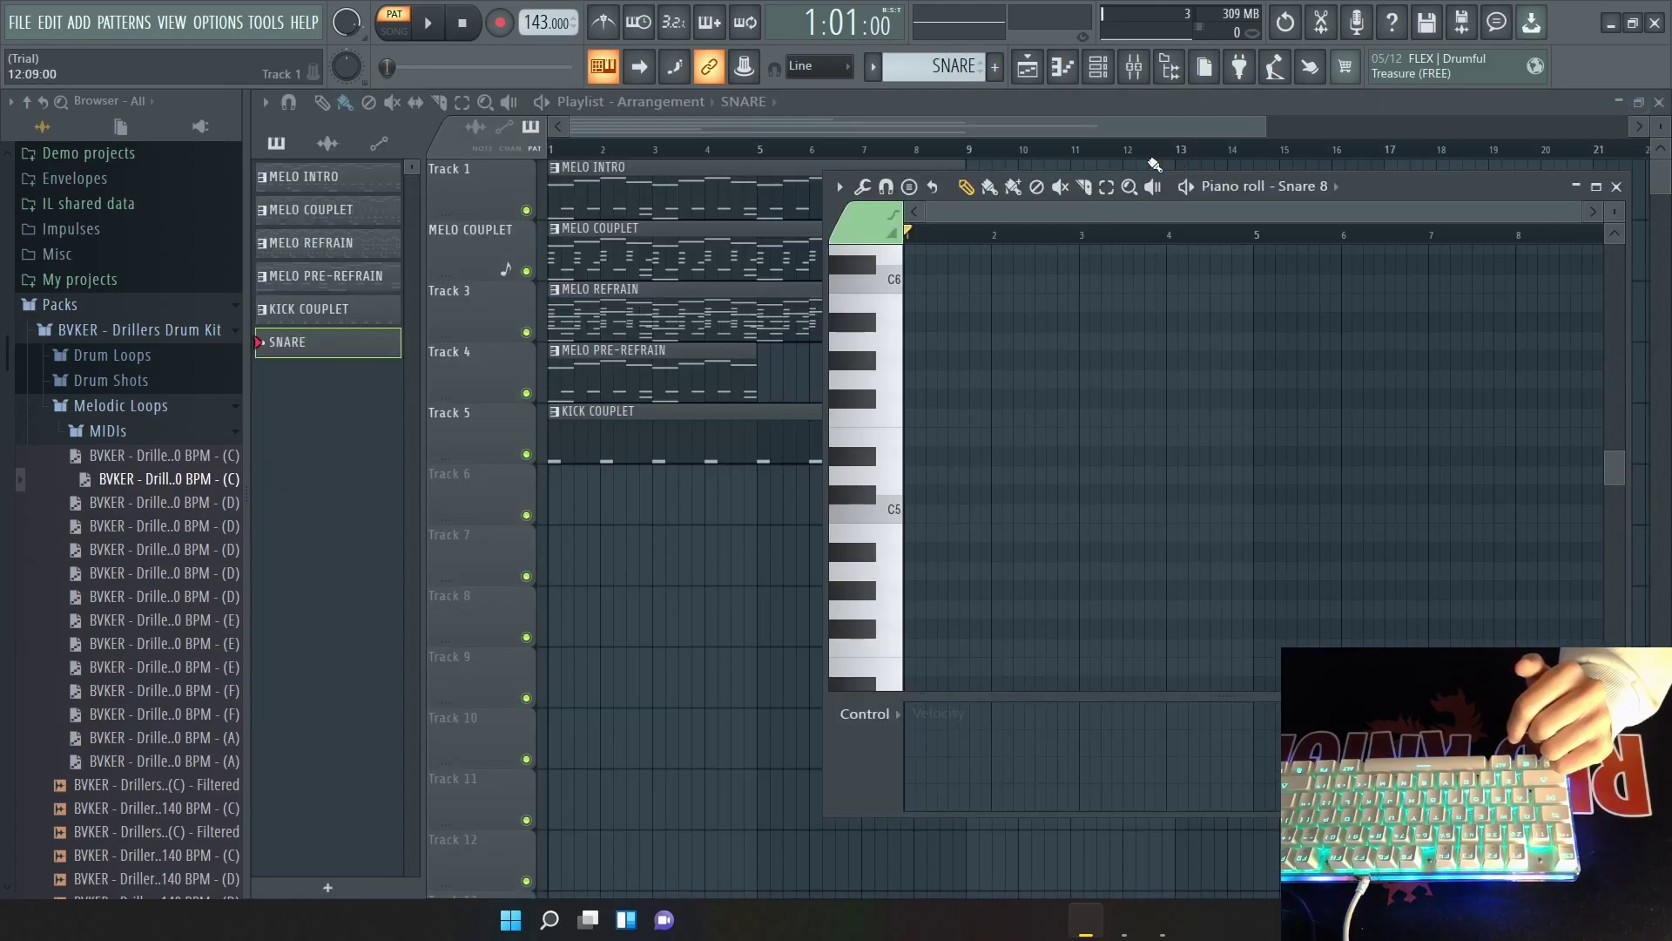
left_click_drag(1396, 188, 1478, 219)
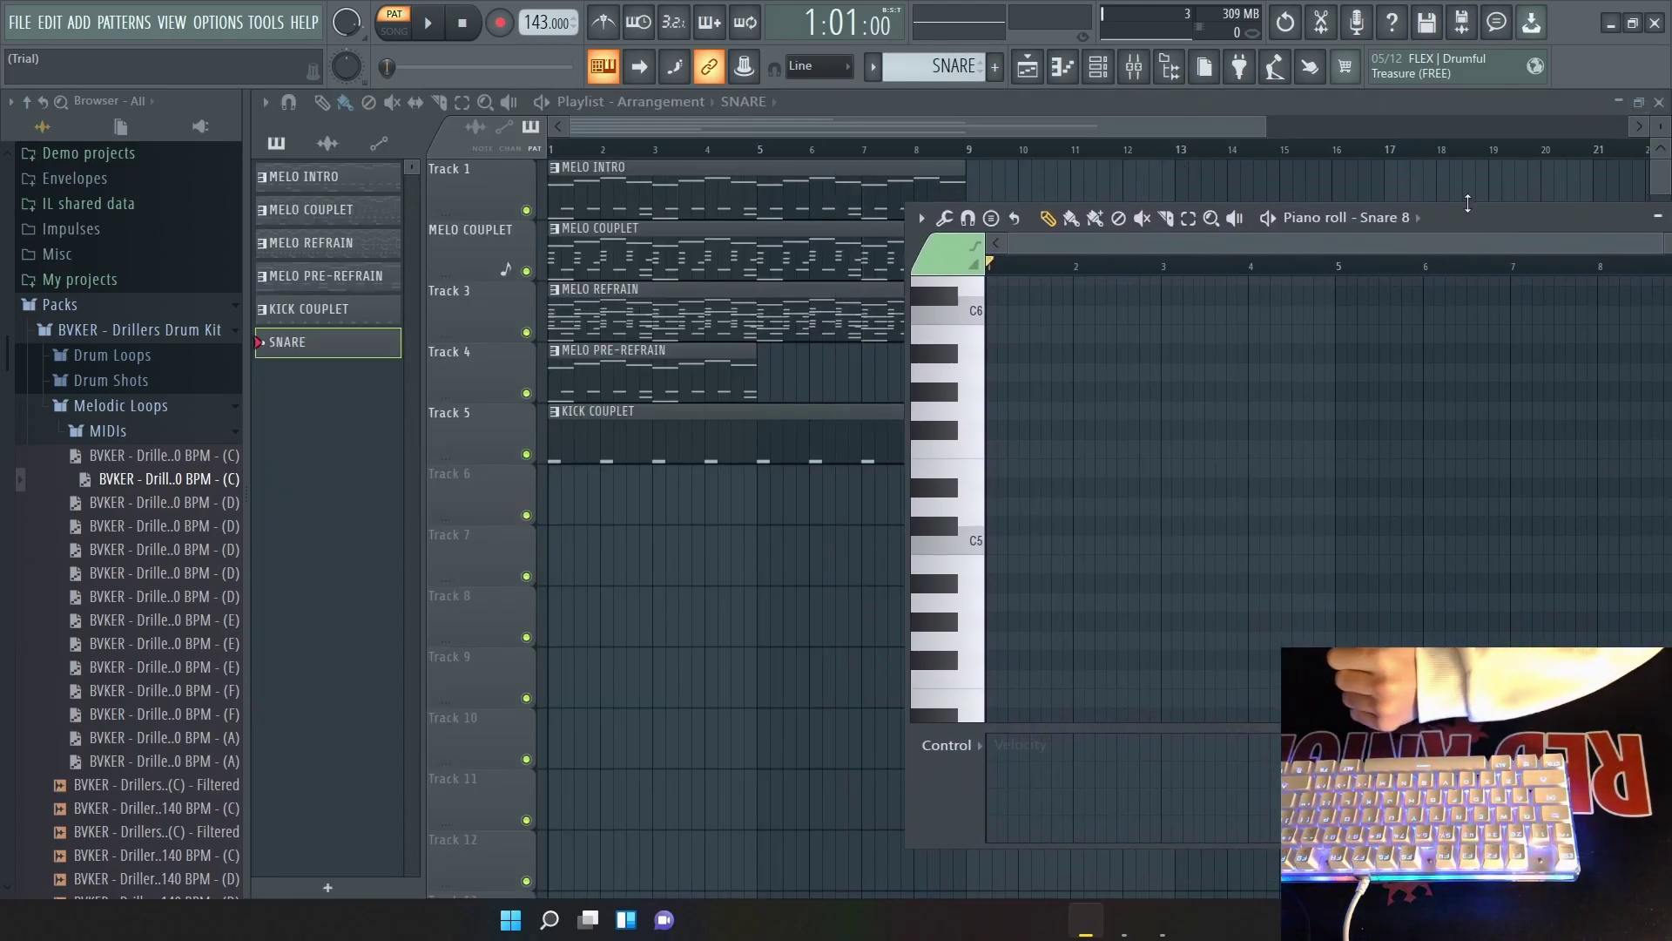
left_click(1039, 546)
left_click(1150, 545)
left_click(1213, 547)
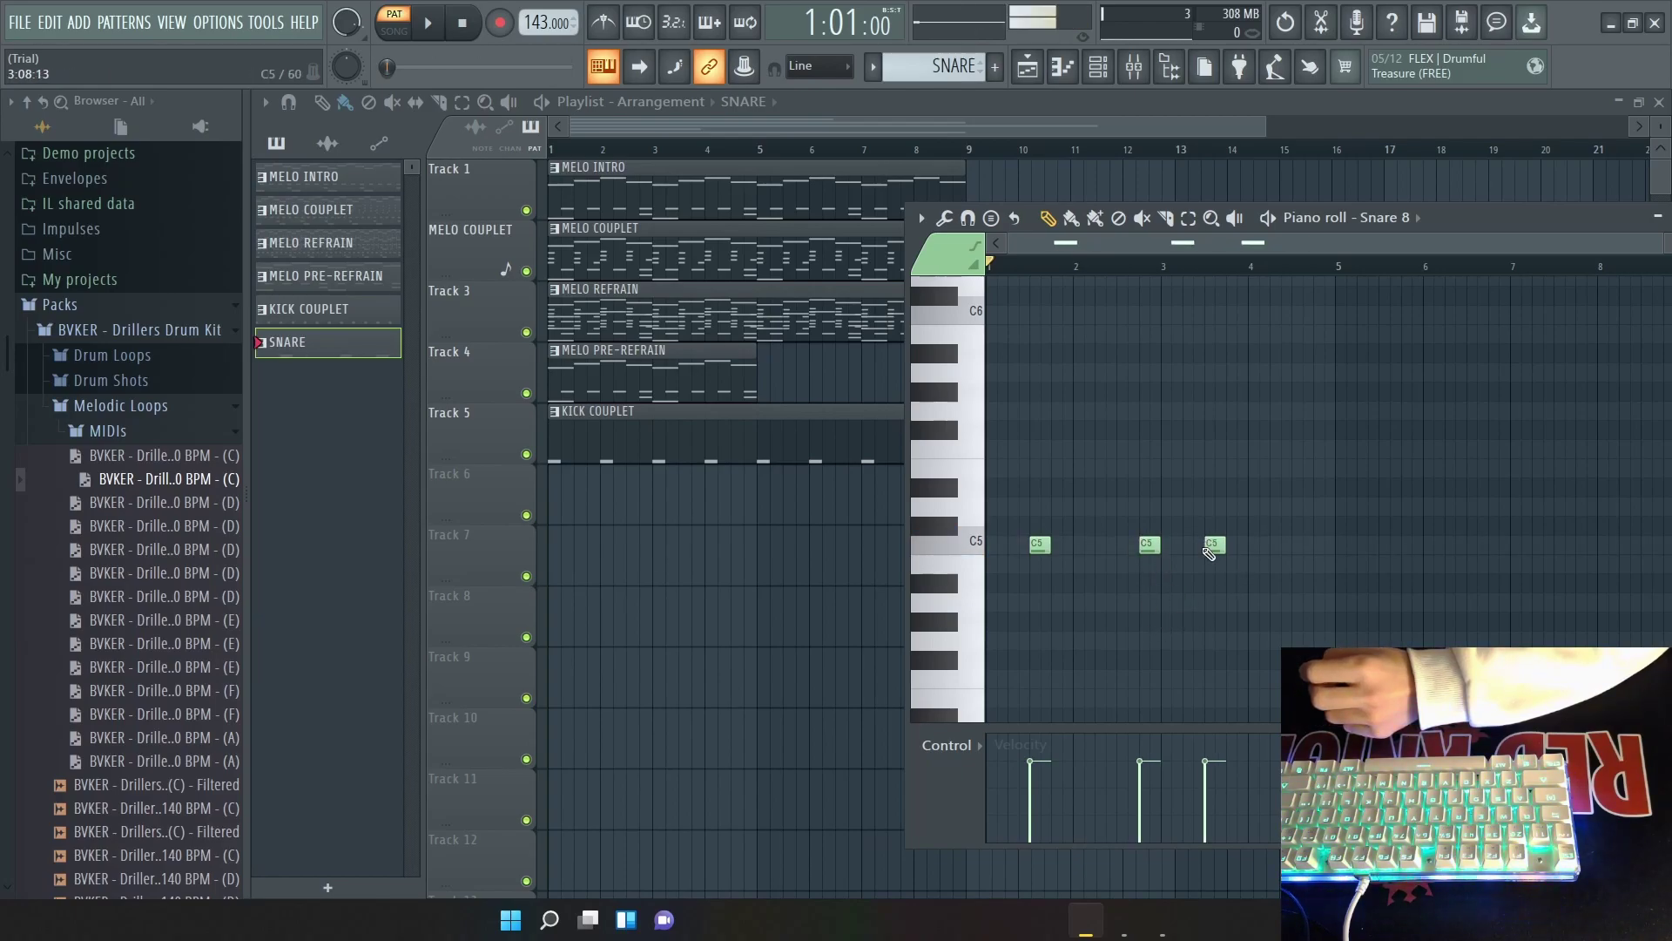
left_click(1322, 546)
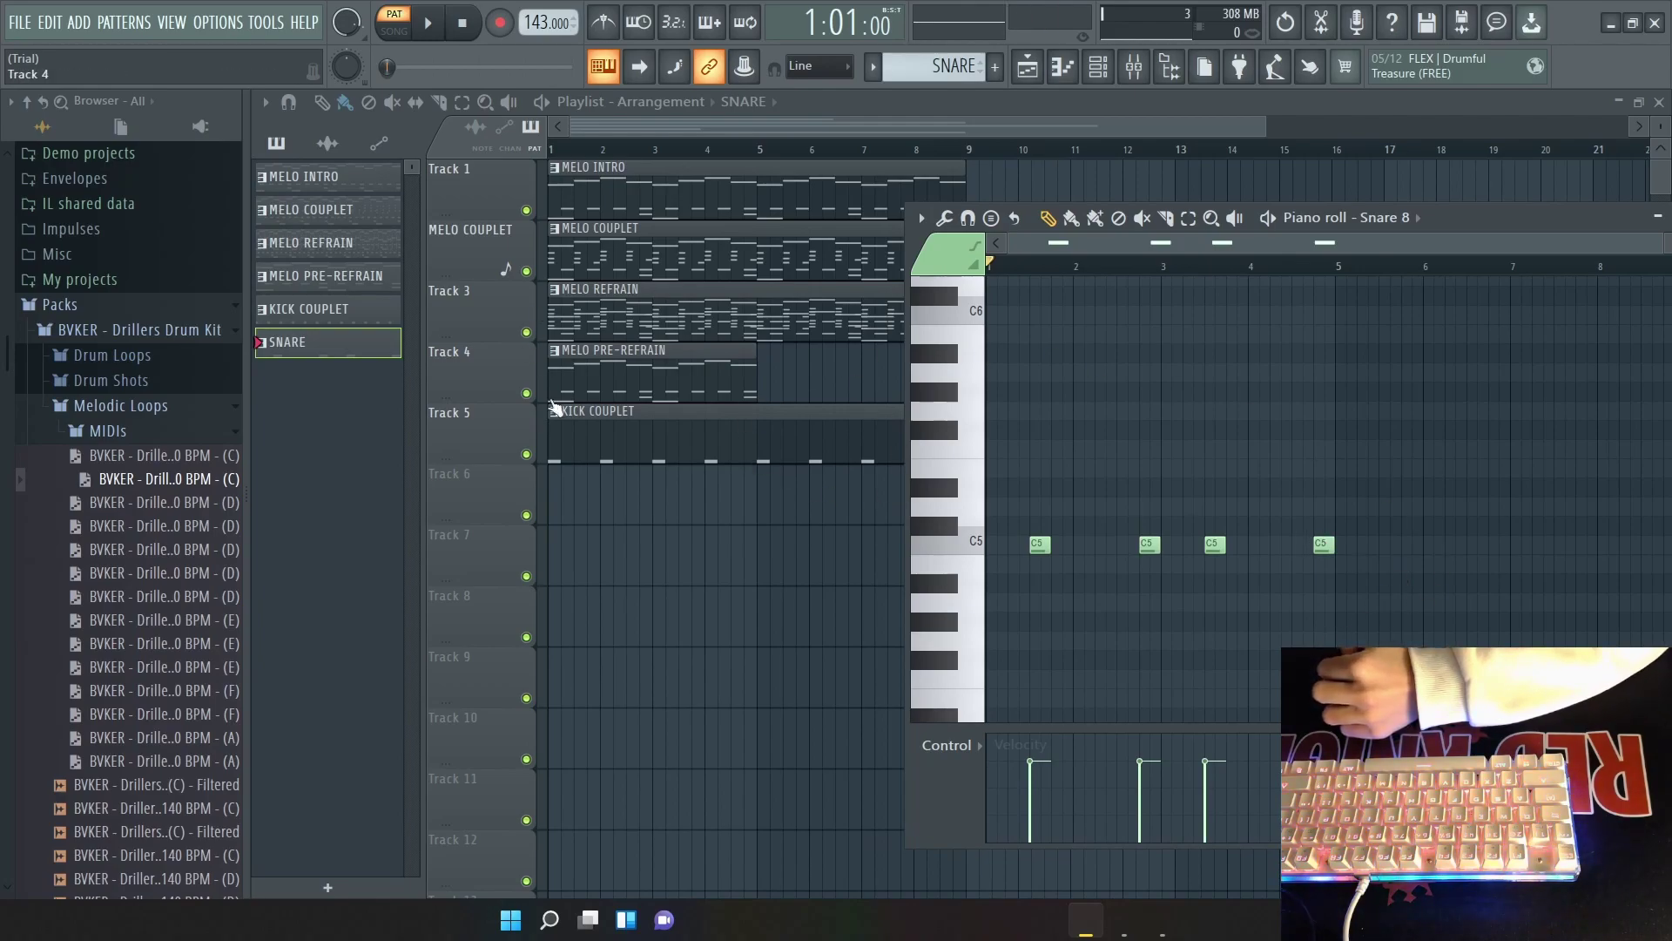
Place the SNARE pattern on Track 6 at bar 1 and mute the four melody tracks.
left_click_drag(340, 342, 590, 488)
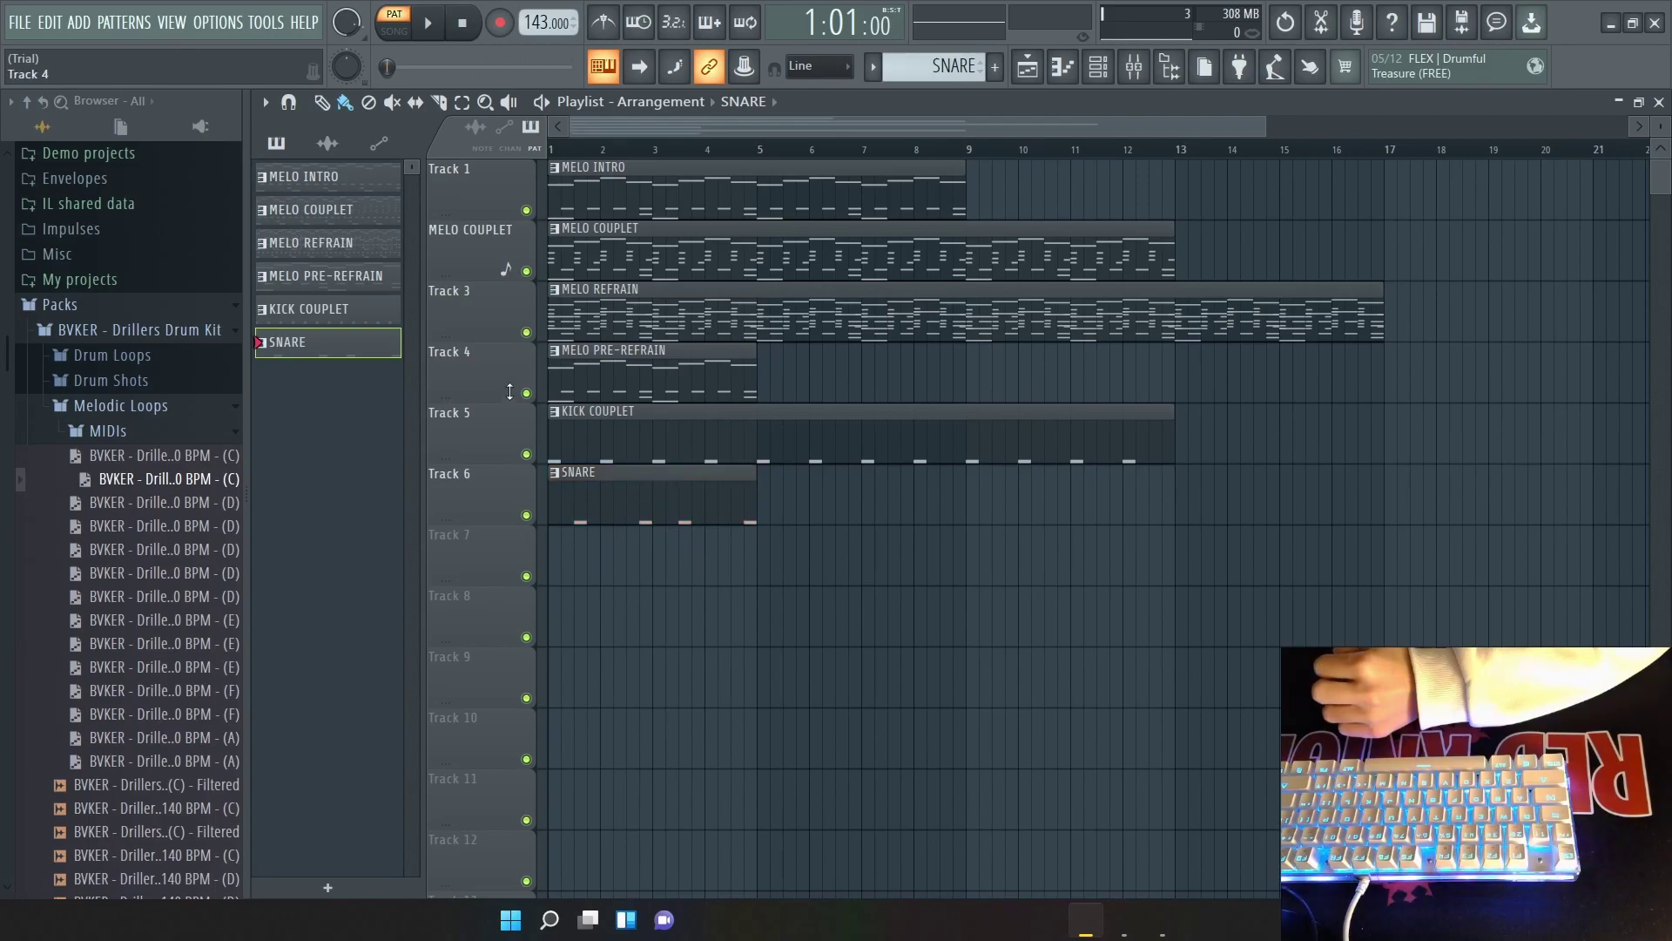
left_click(526, 393)
left_click(526, 332)
left_click(527, 271)
left_click(526, 210)
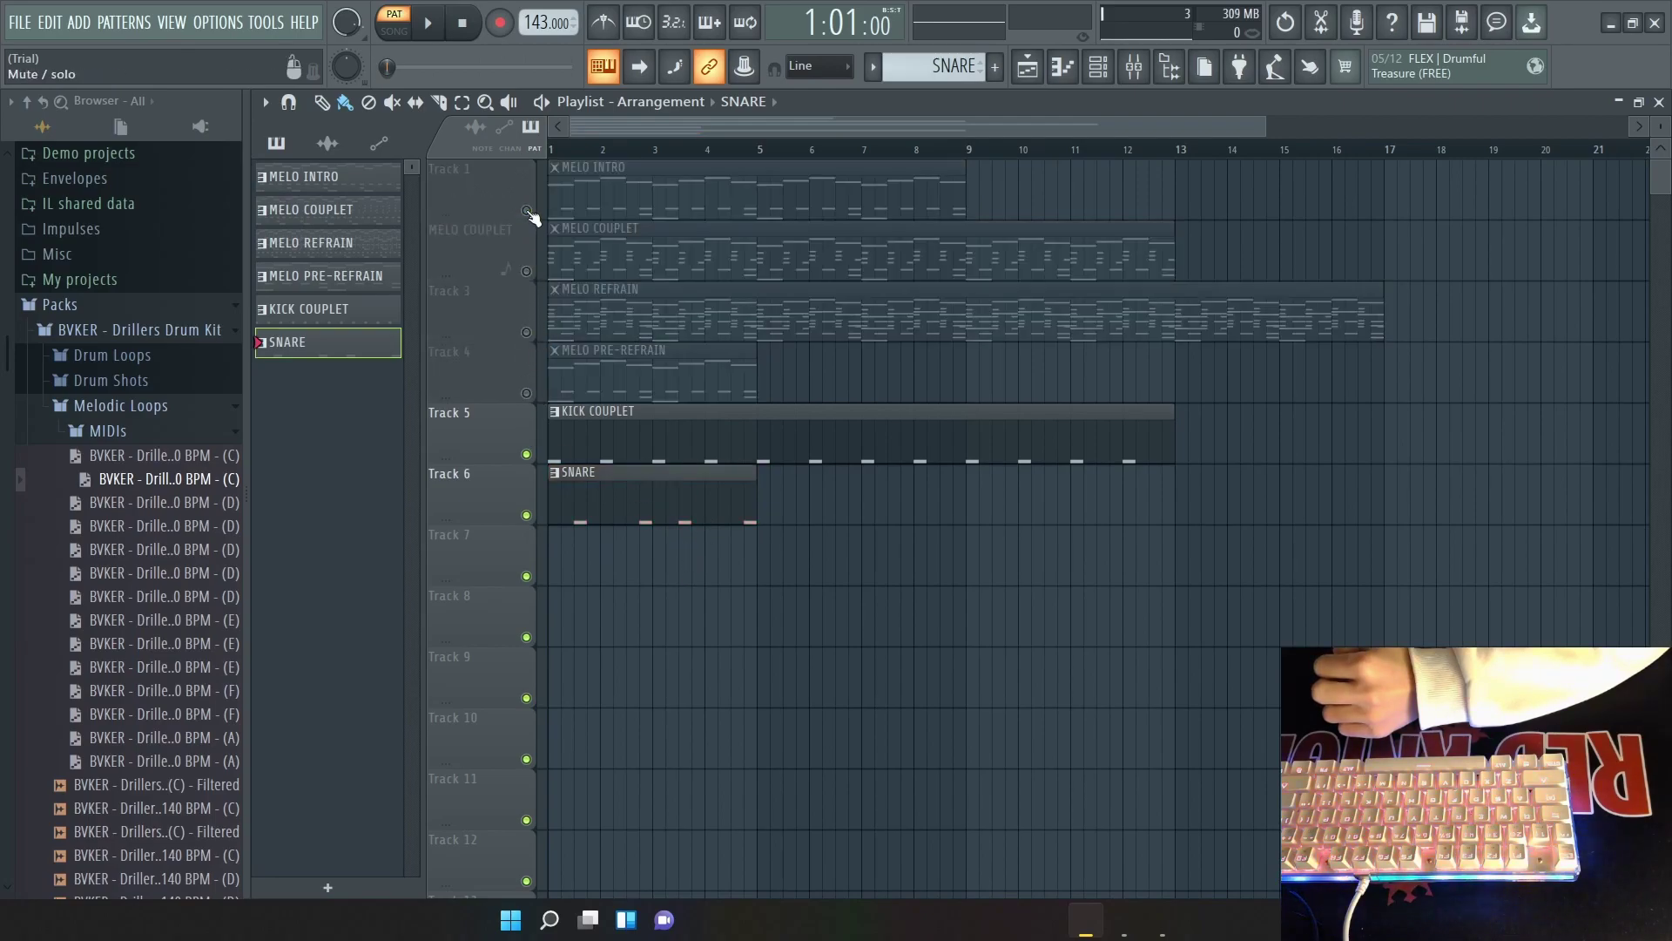
Play the kick and snare together in song mode through the first four bars and stop.
left_click(394, 32)
left_click(430, 24)
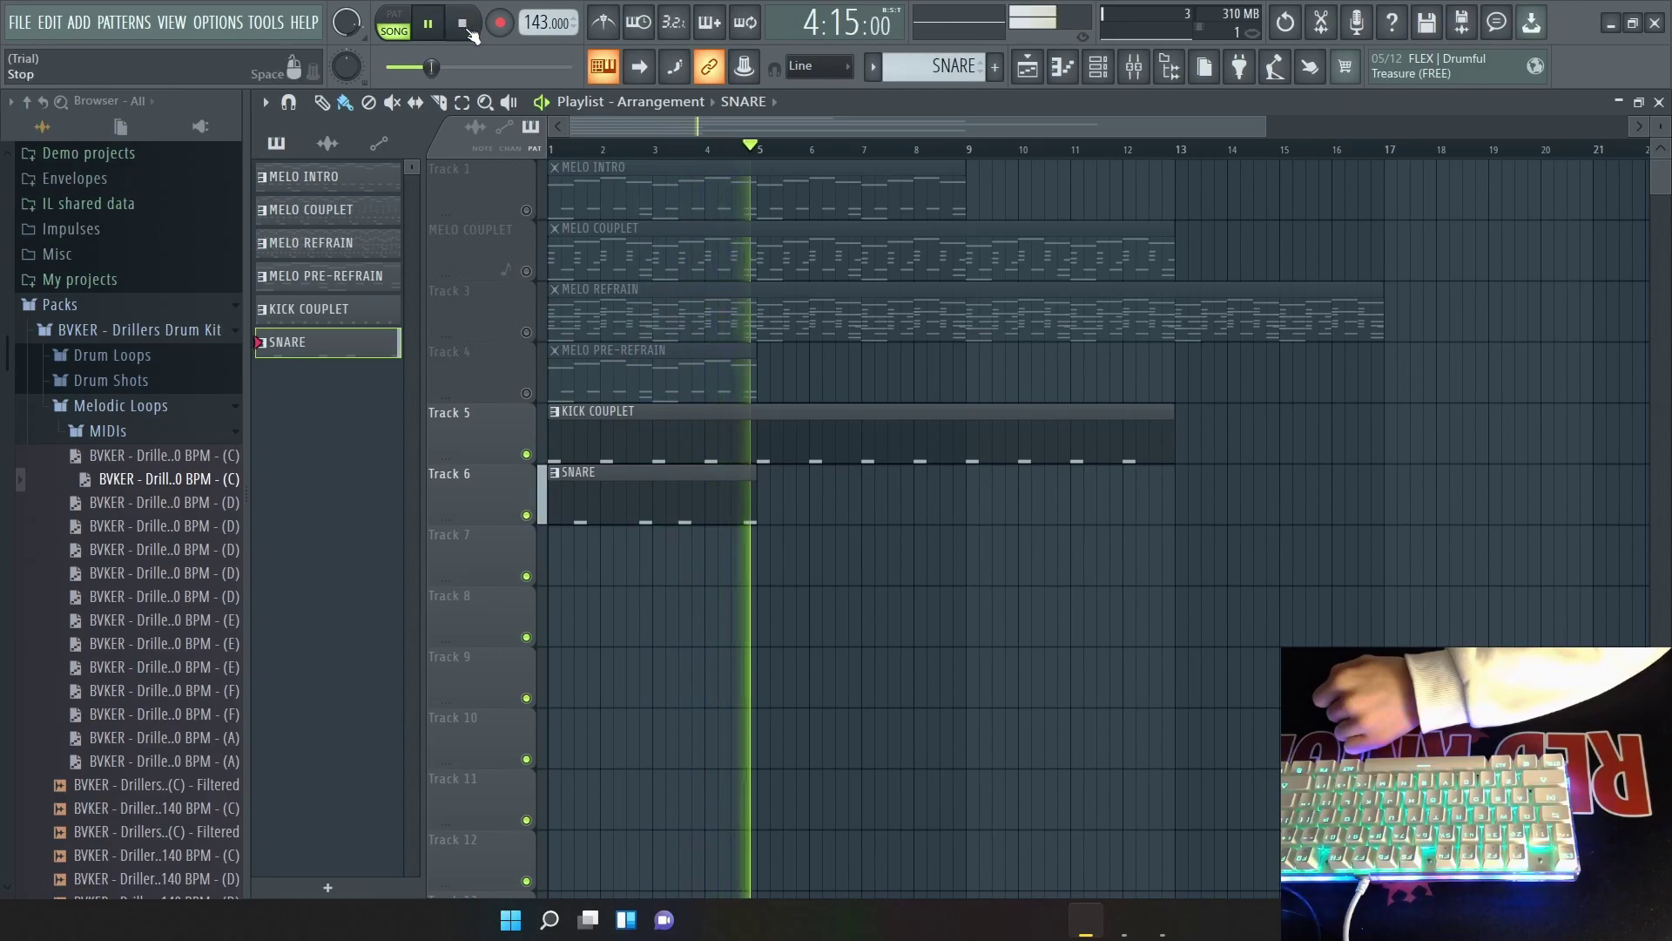
left_click(469, 31)
Duplicate all the snare notes in the piano roll so that the SNARE pattern runs through bar 12.
double_click(656, 518)
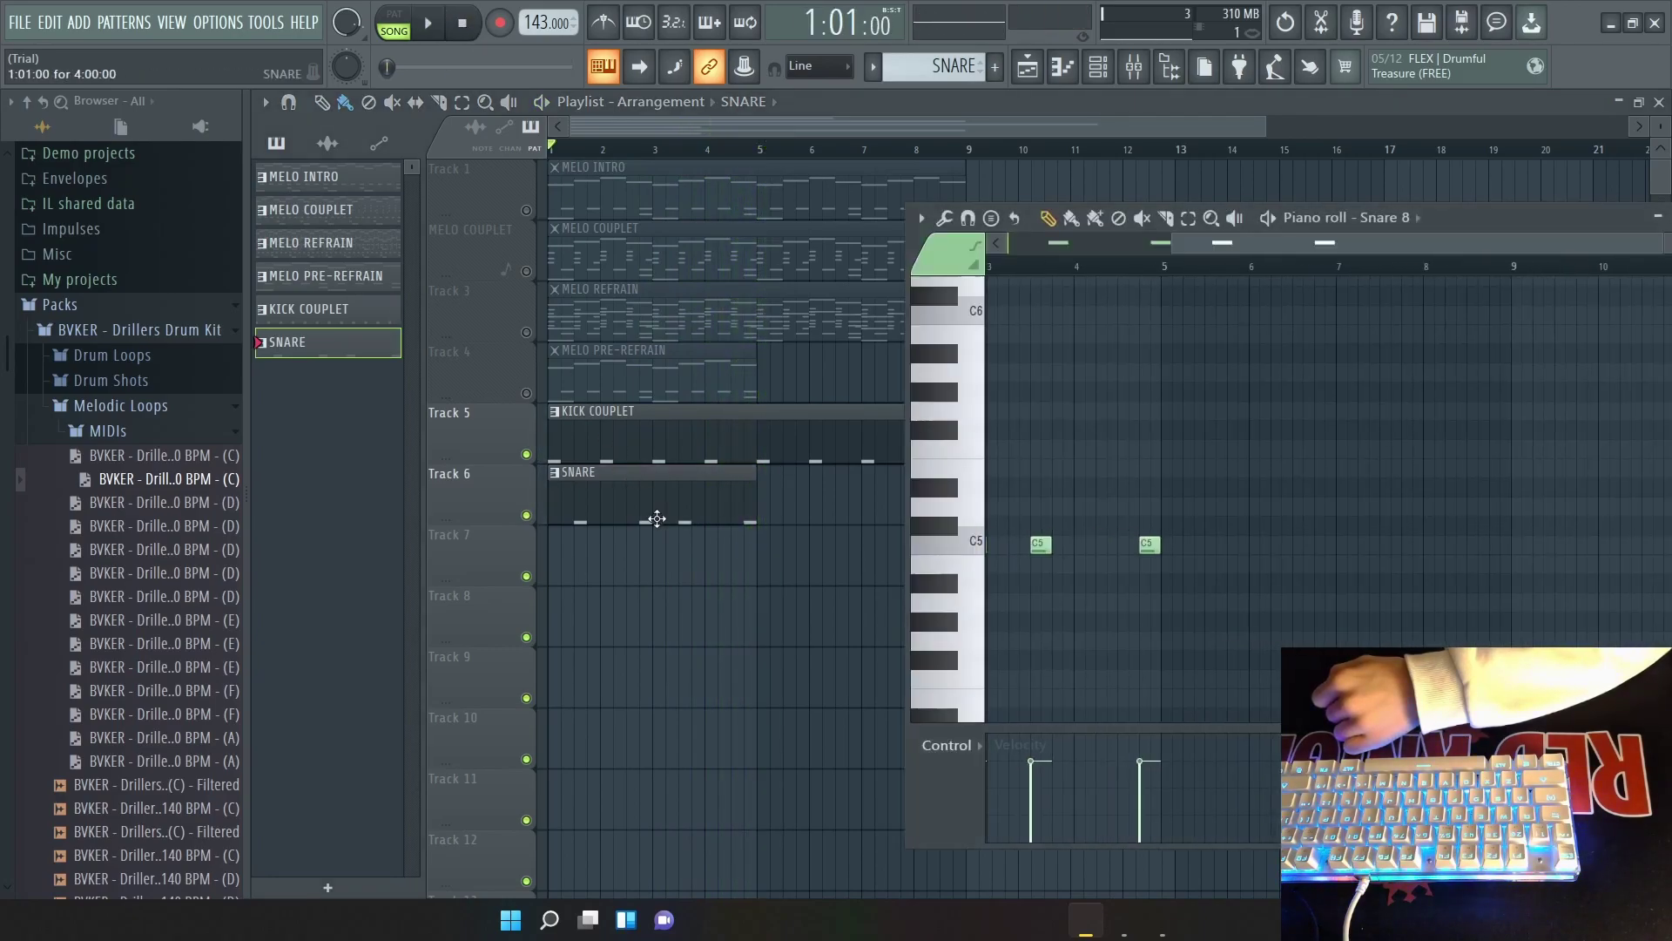
key("ctrl+a")
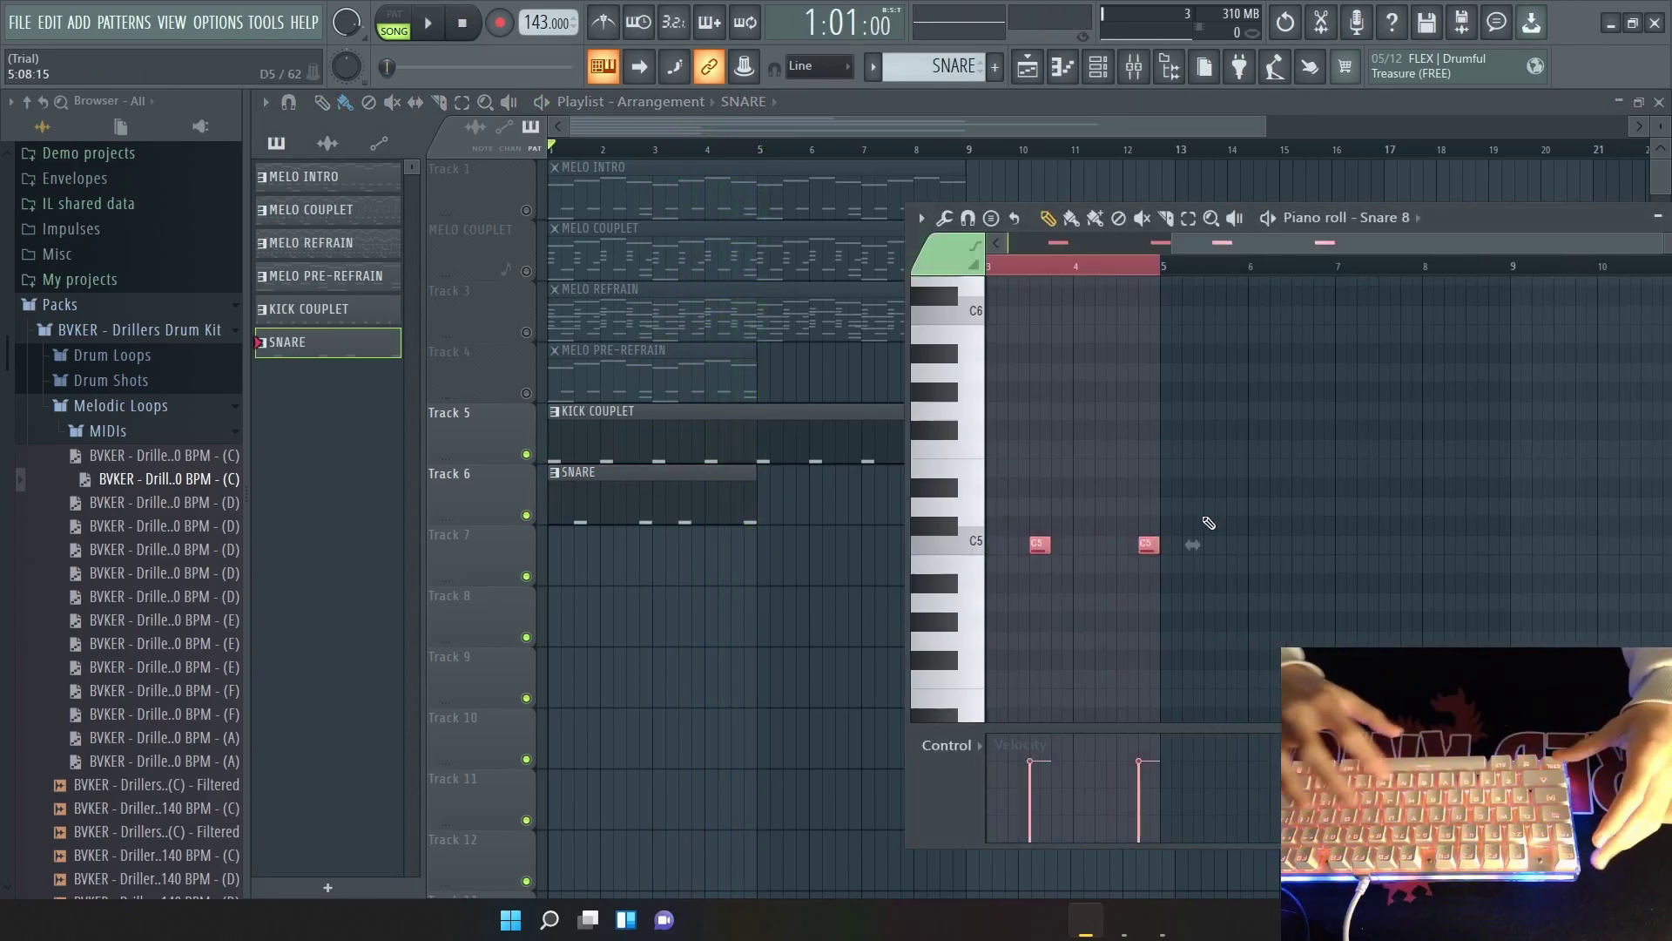
key("ctrl+b")
key("ctrl+b")
key("ctrl+b")
key("ctrl+b")
key("ctrl+d")
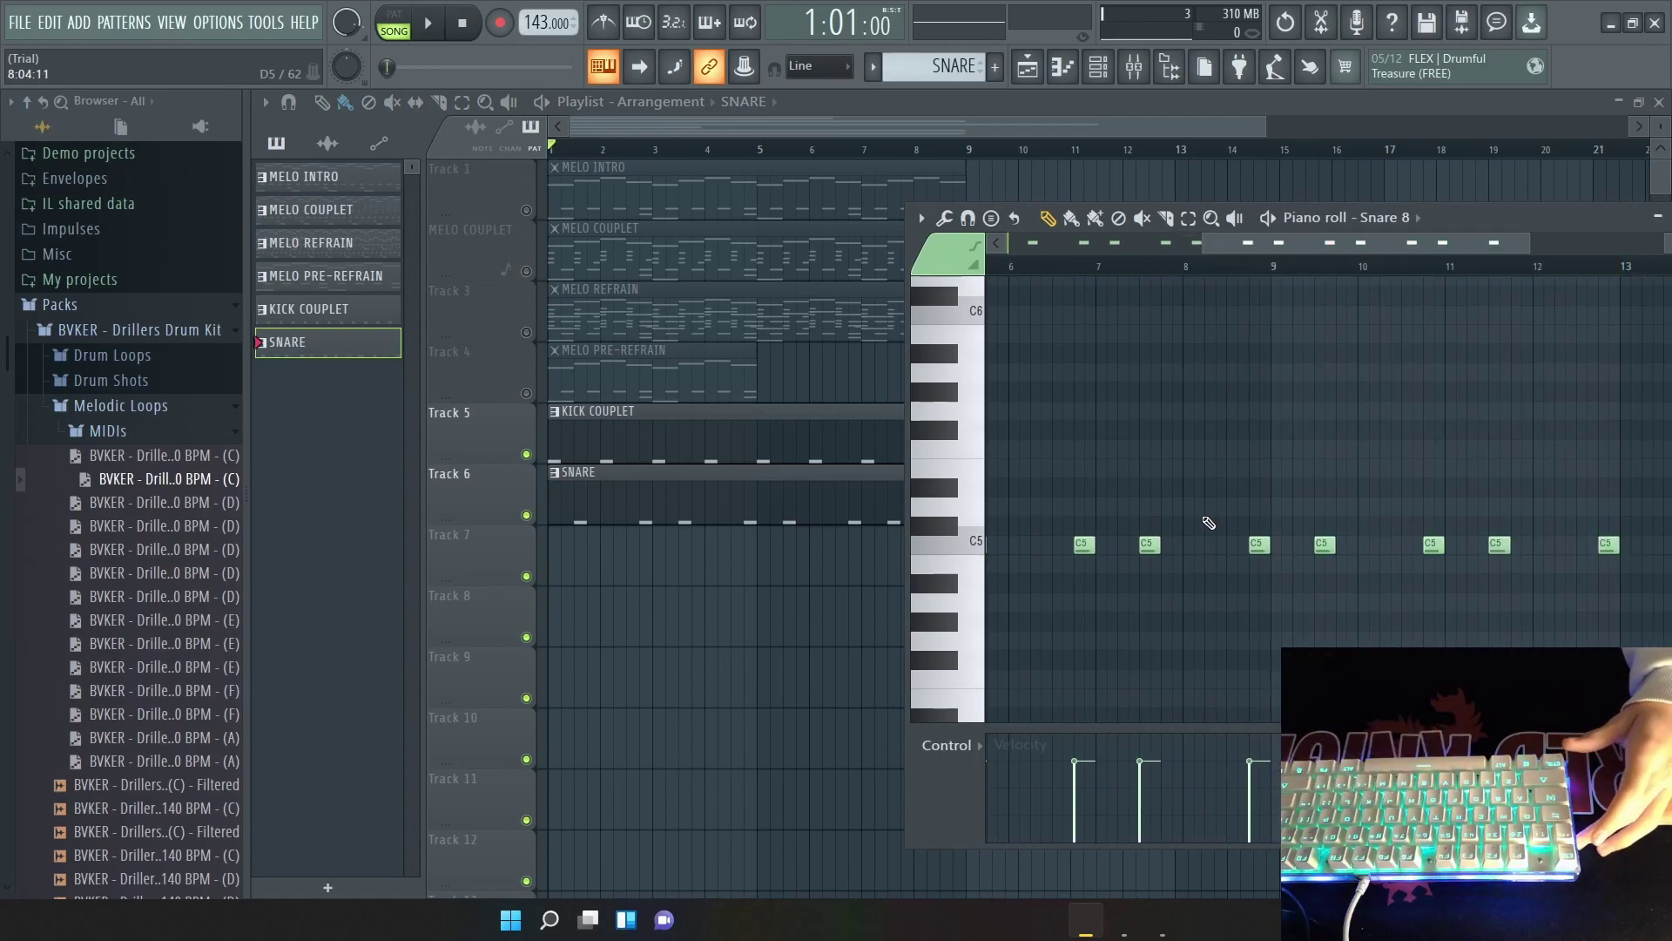
left_click_drag(1524, 216, 1380, 203)
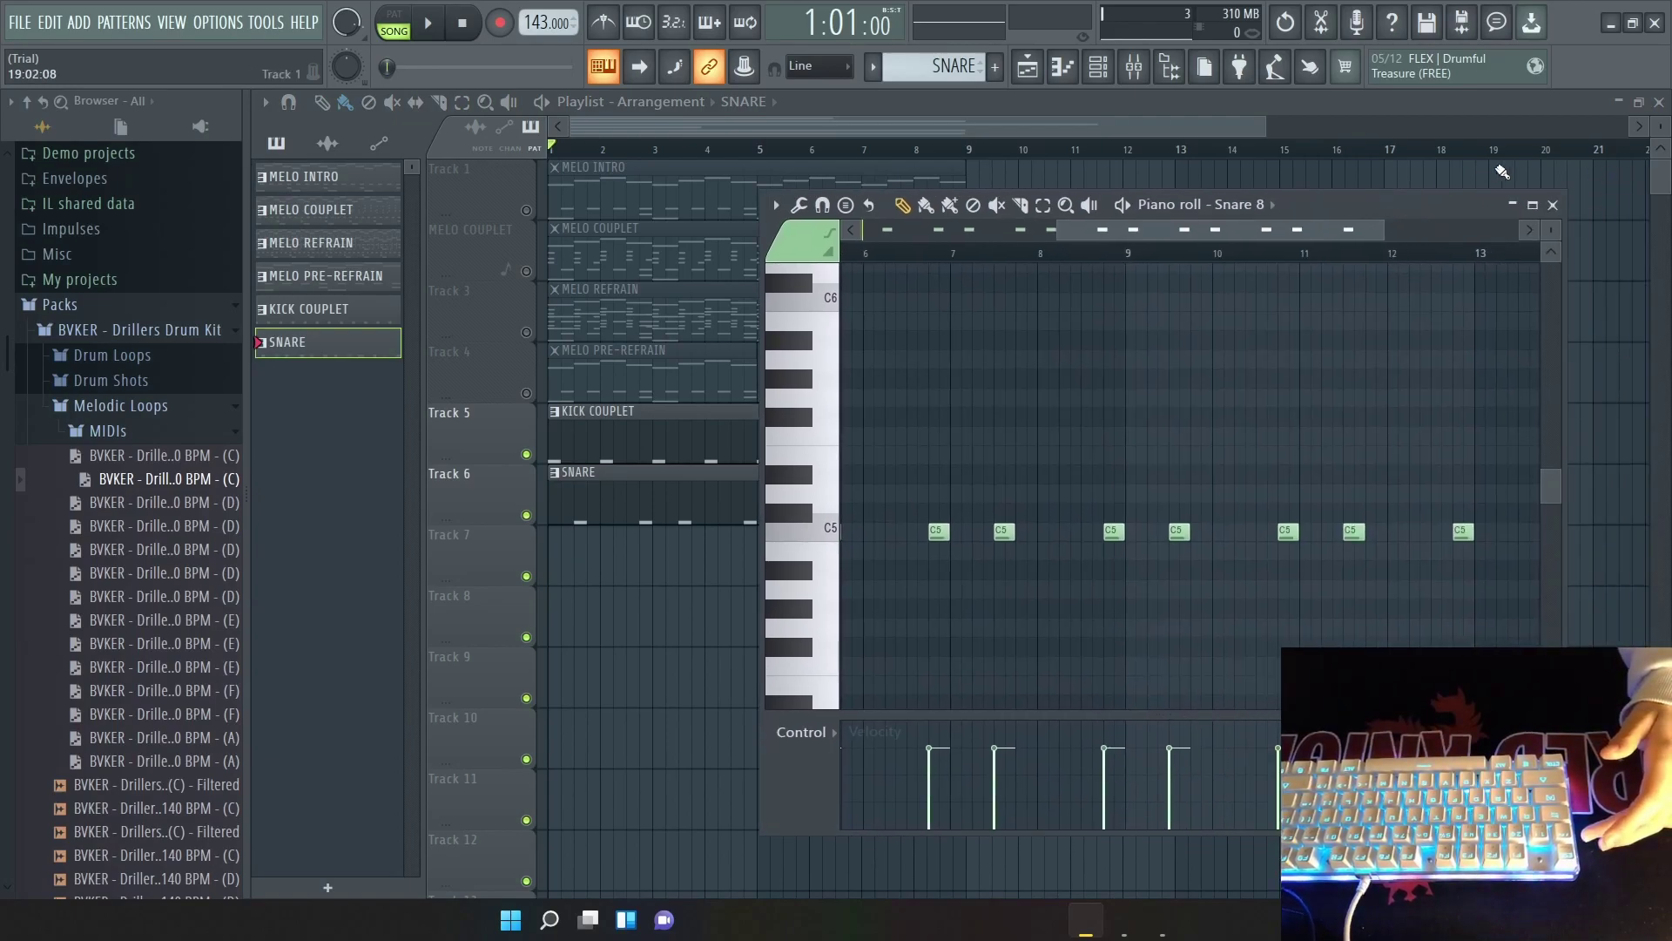
left_click(1555, 205)
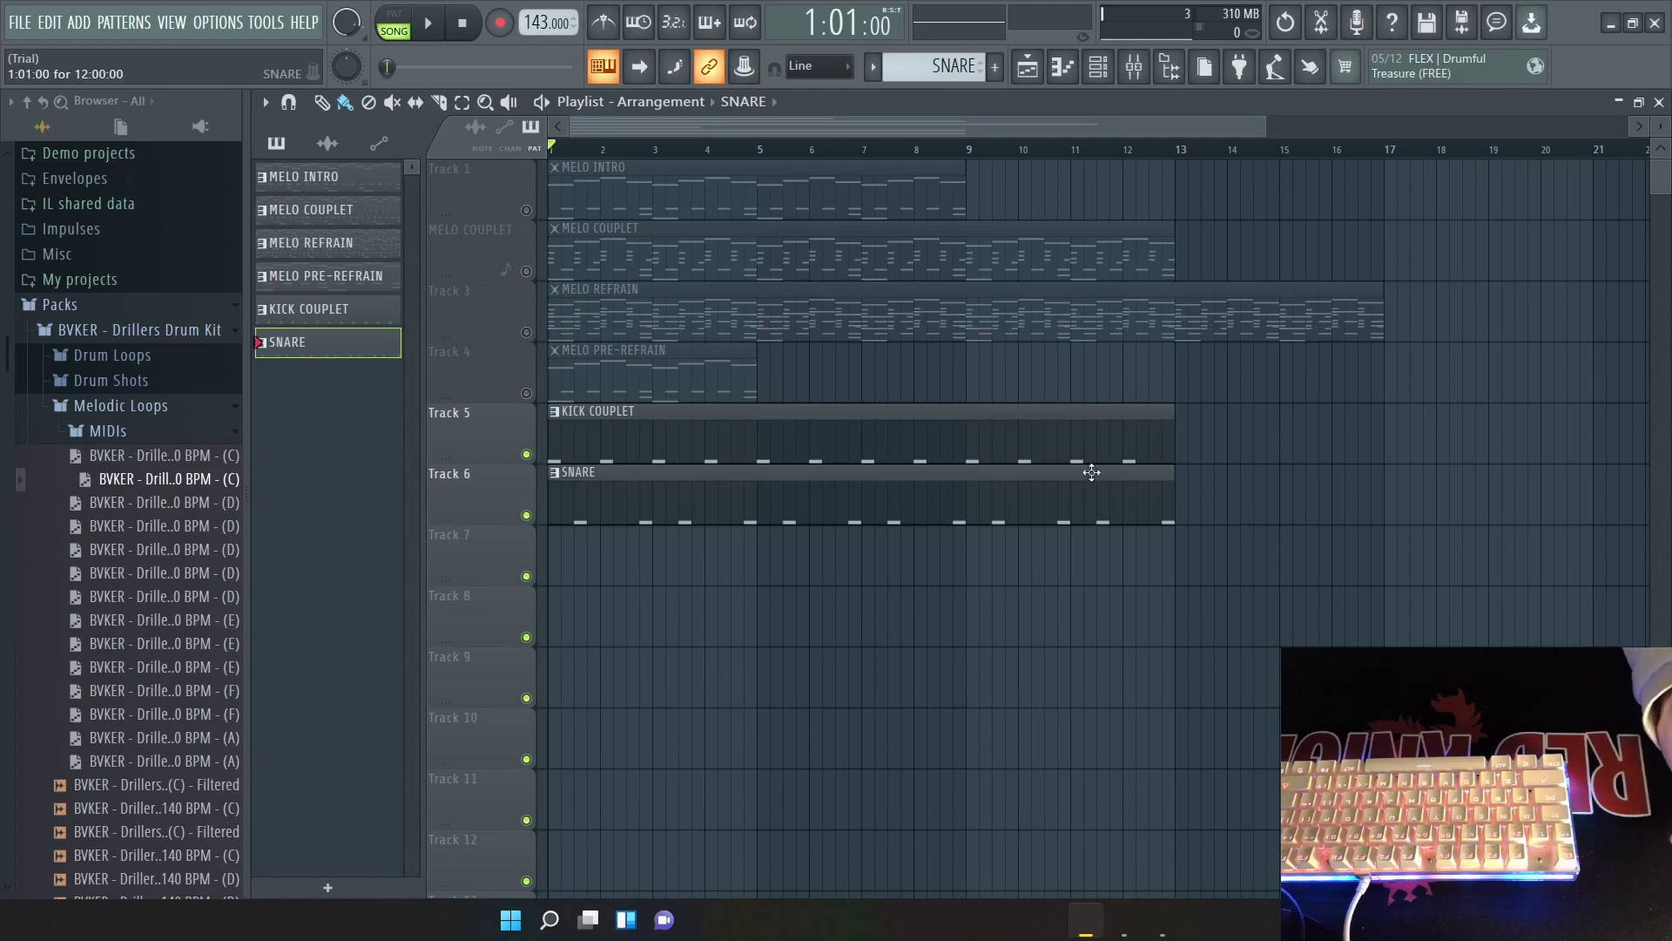
Copy the last four snare notes into bars 13 to 16 of the SNARE pattern and close the piano roll.
double_click(1067, 511)
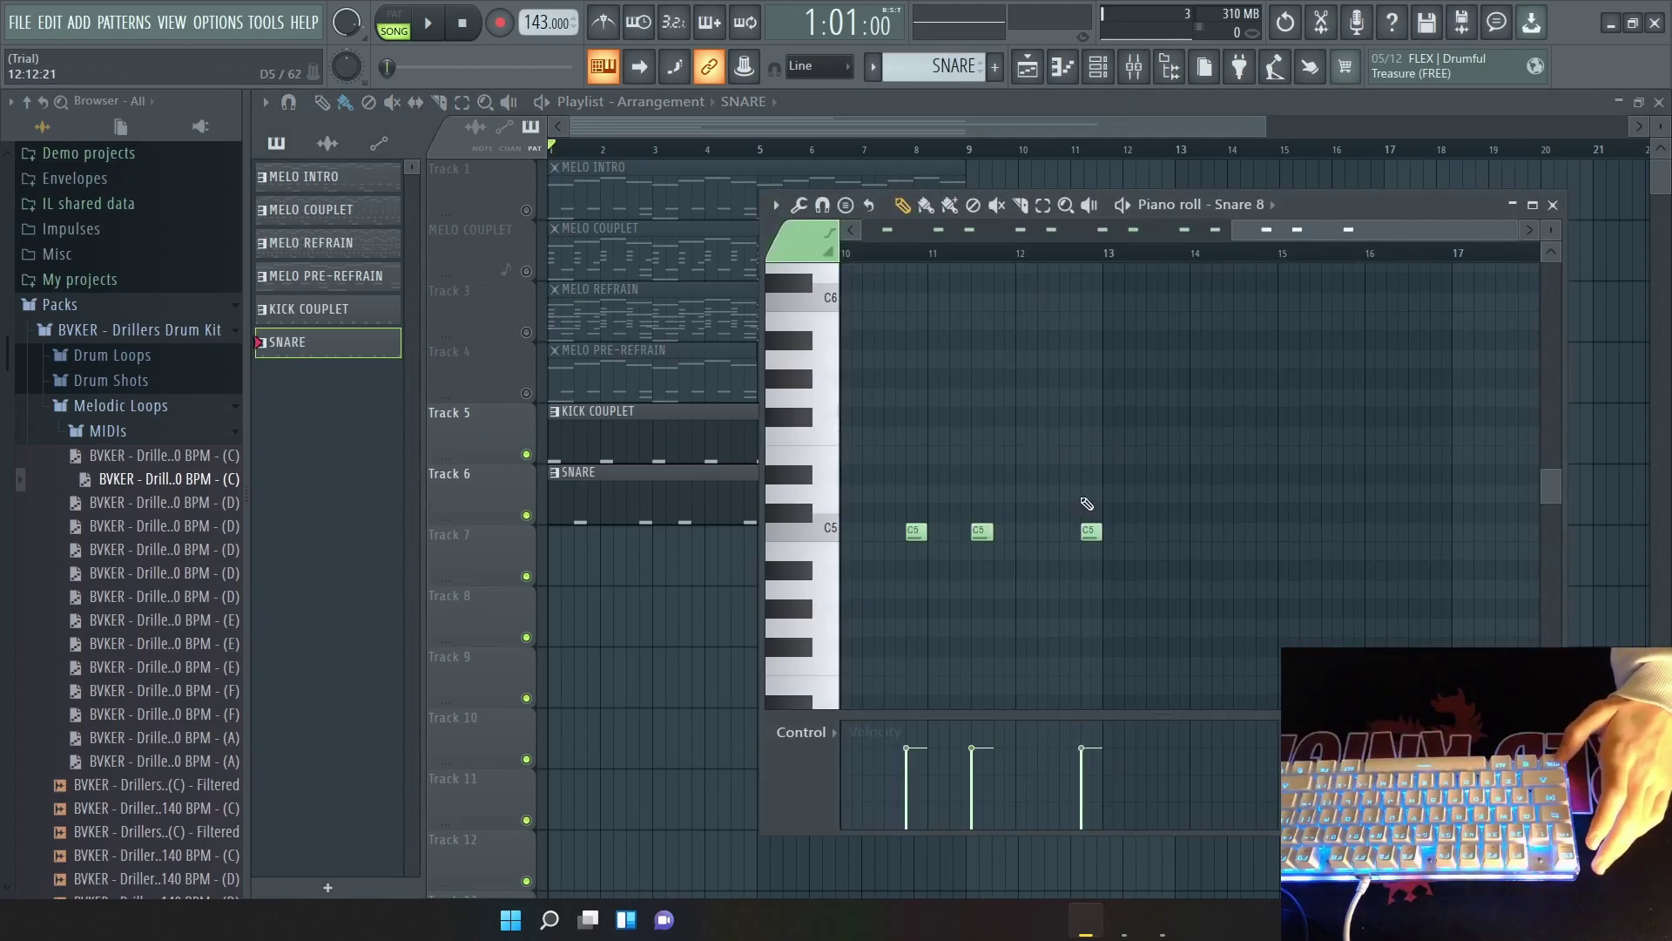
scroll(1063, 382, "down", 4)
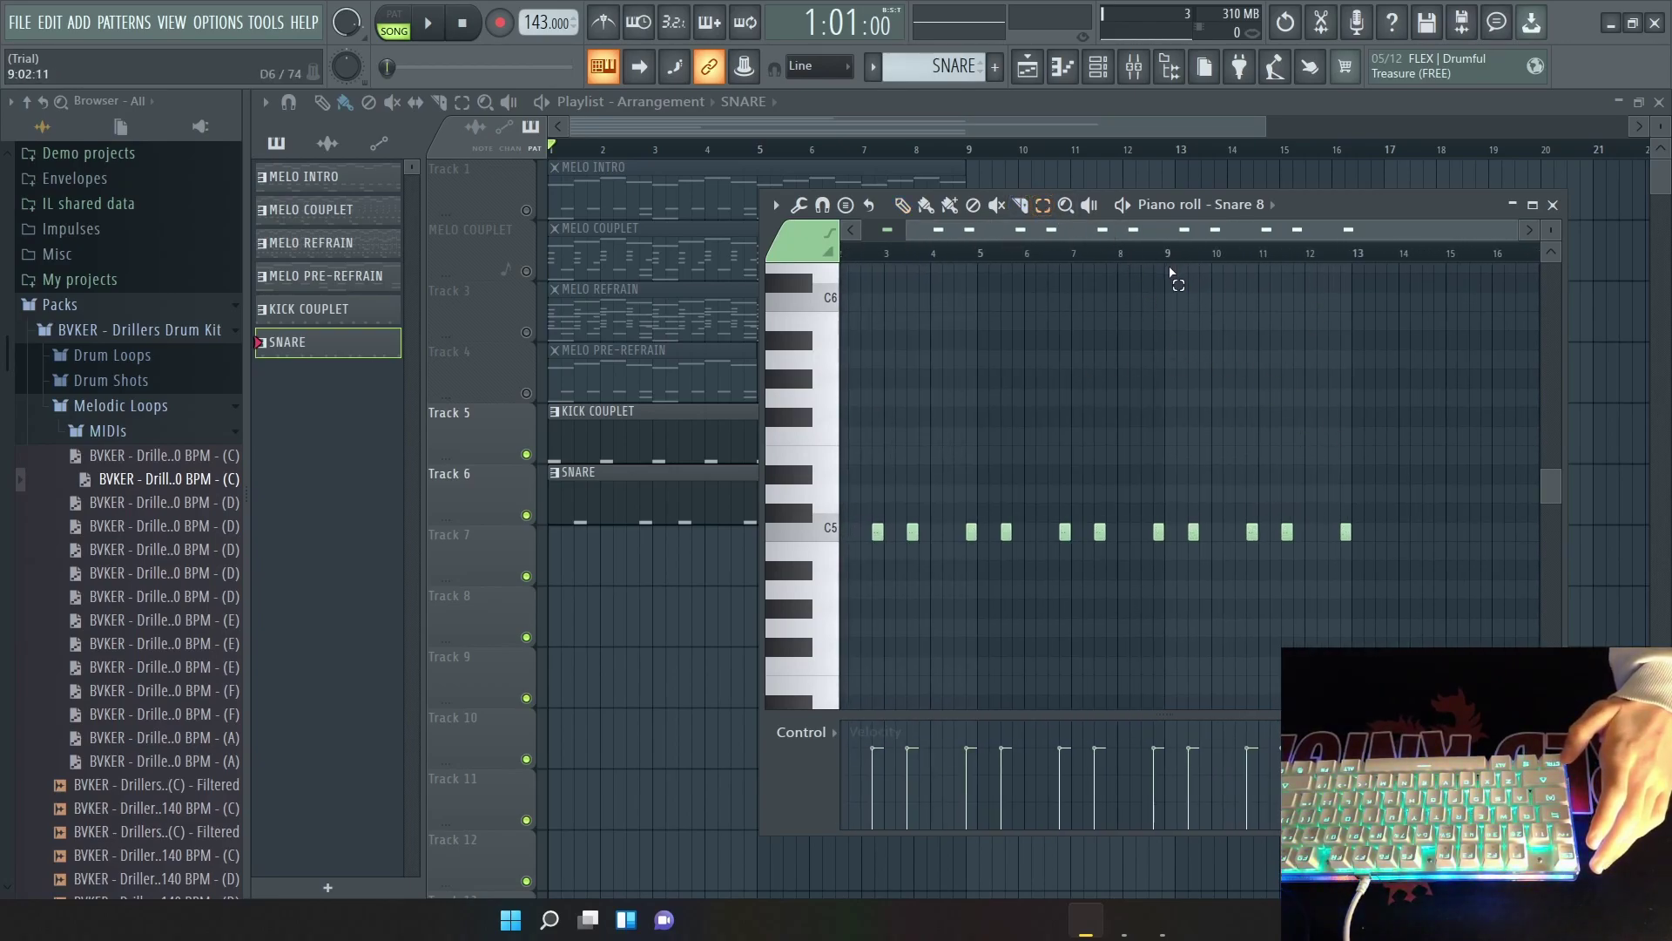
left_click_drag(1166, 277, 1168, 370)
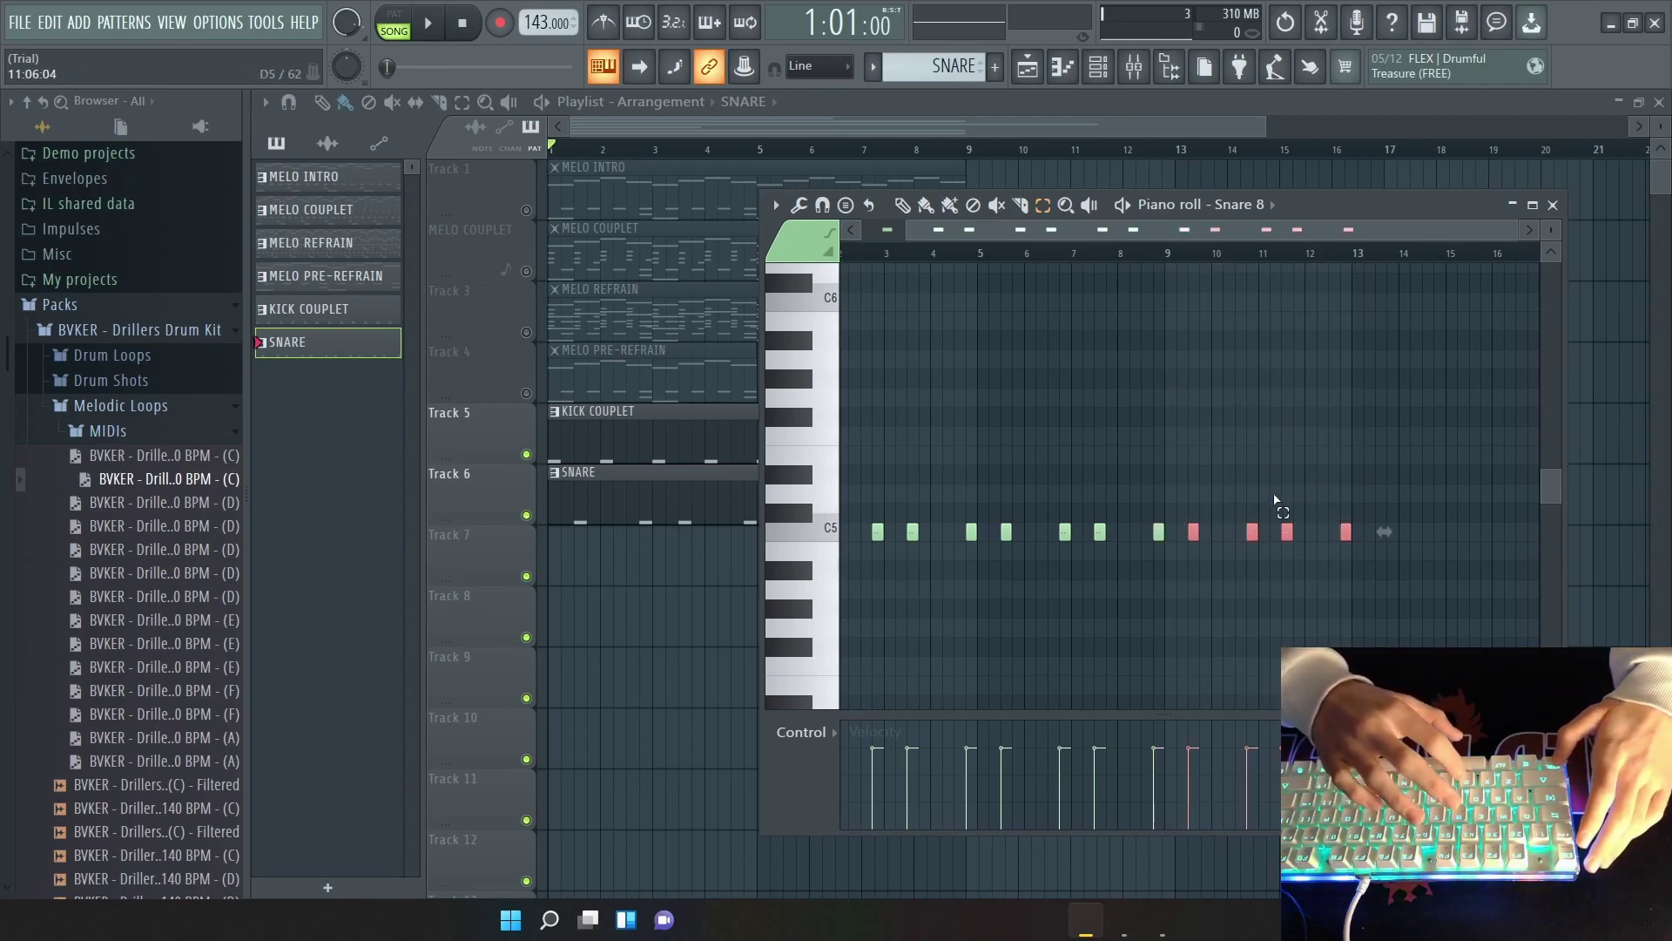
key("ctrl+c")
key("ctrl+v")
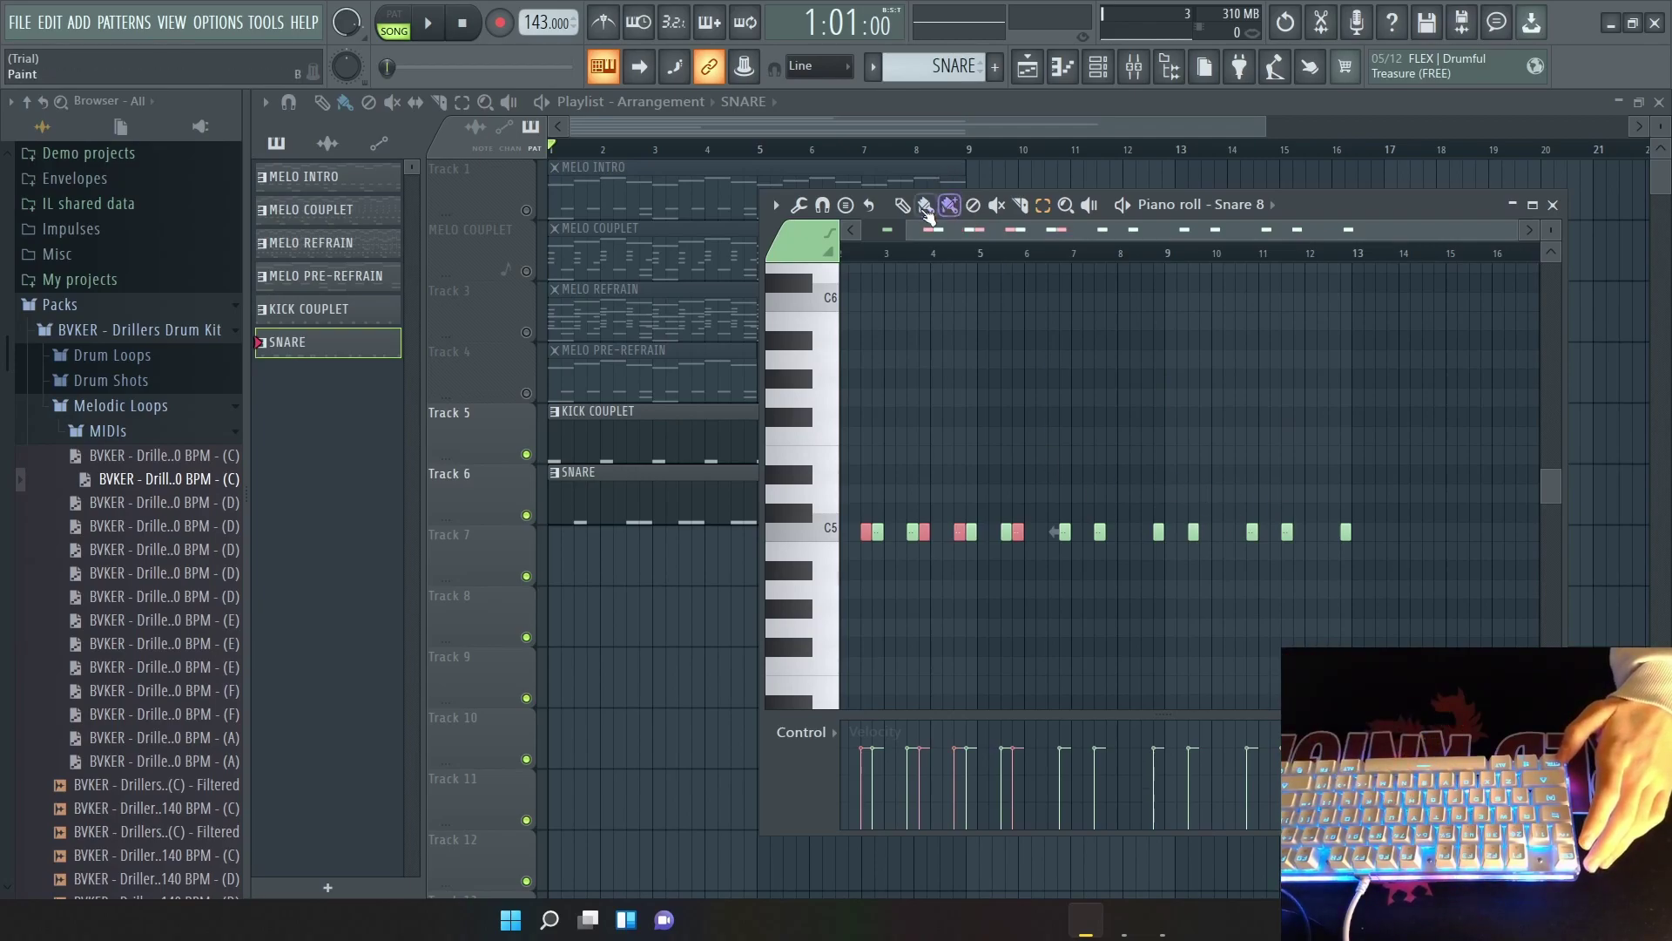
left_click_drag(958, 533, 1472, 544)
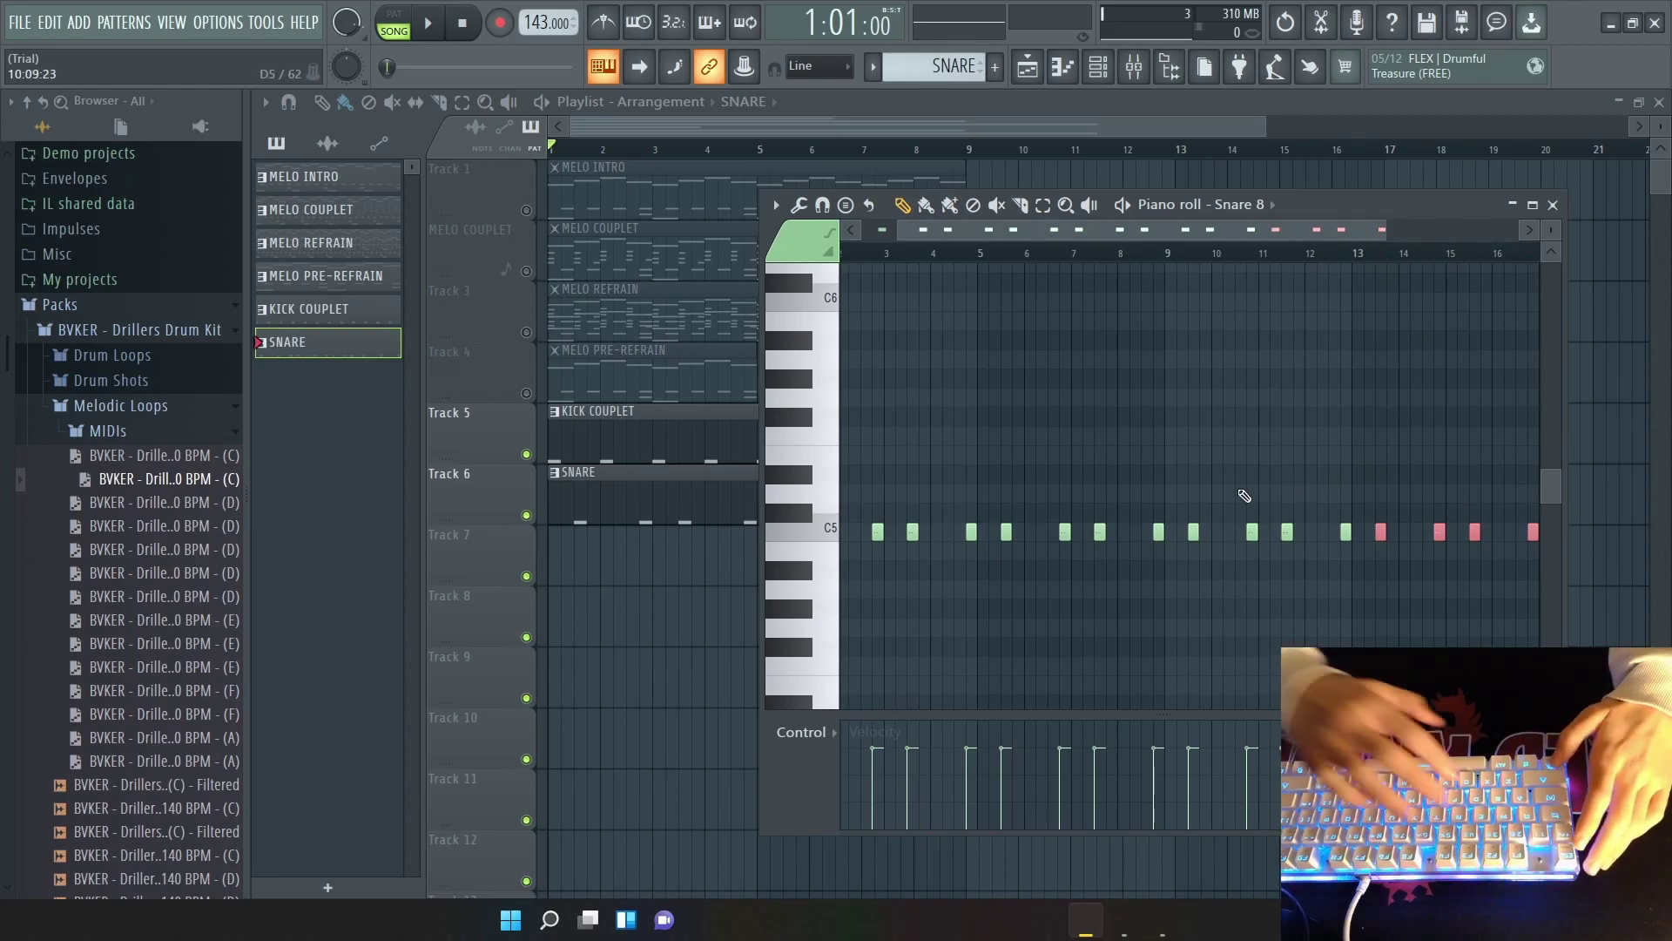
key("ctrl+d")
left_click(1553, 205)
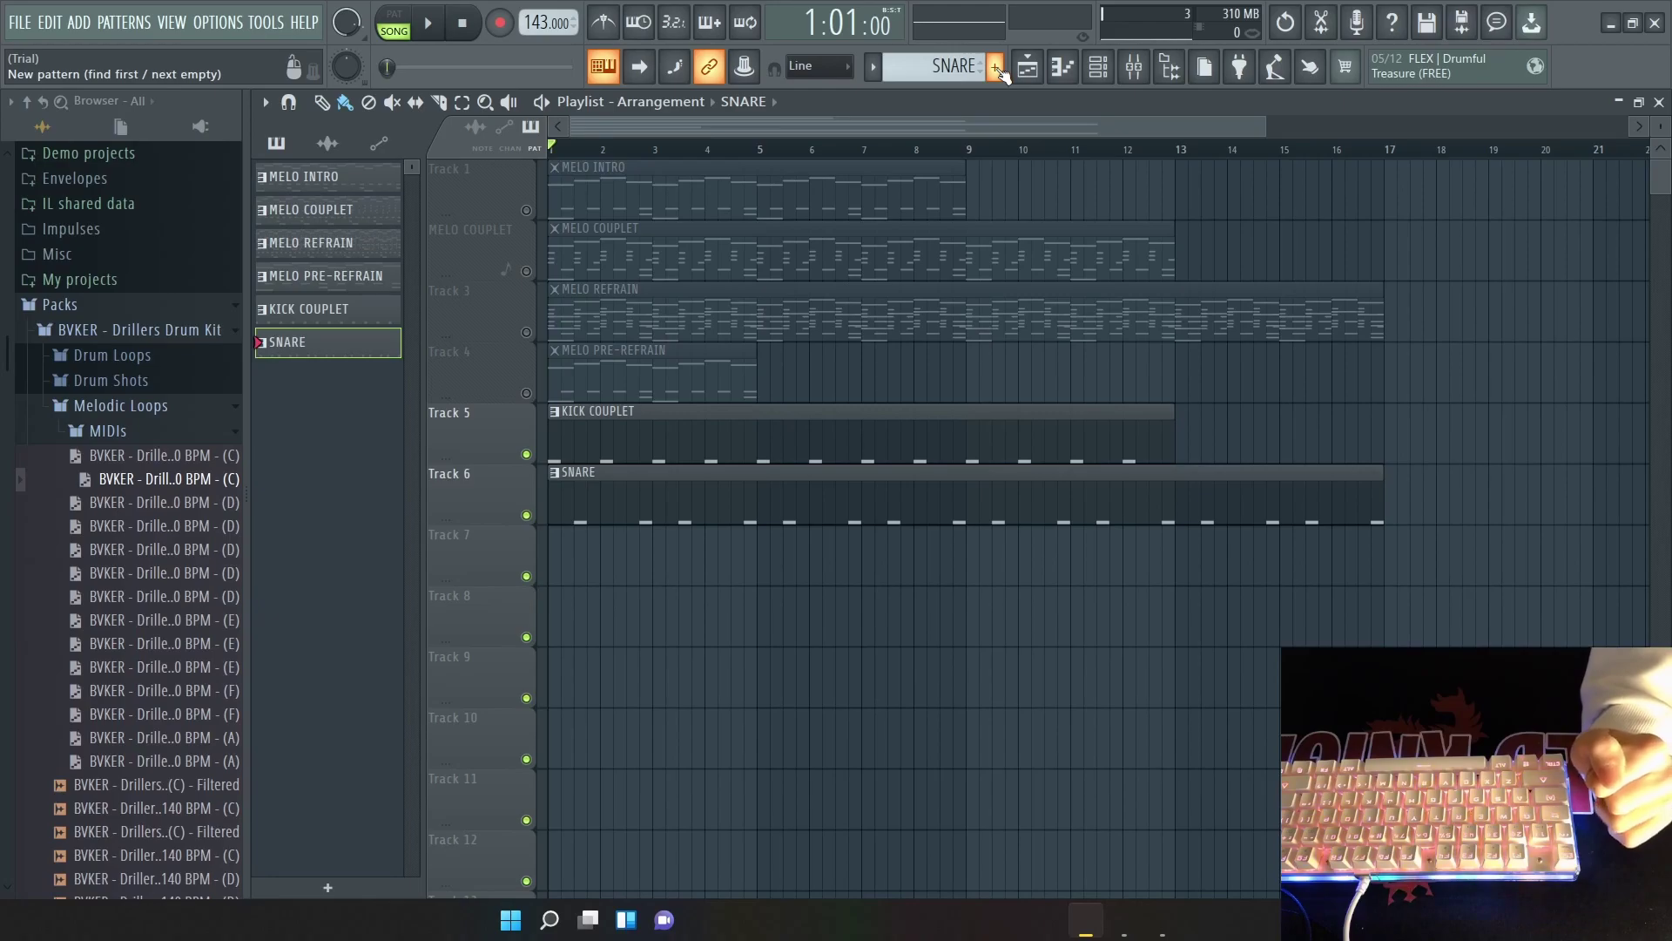
Select the Rim 8 channel and create a new pattern named RIM.
left_click(1098, 67)
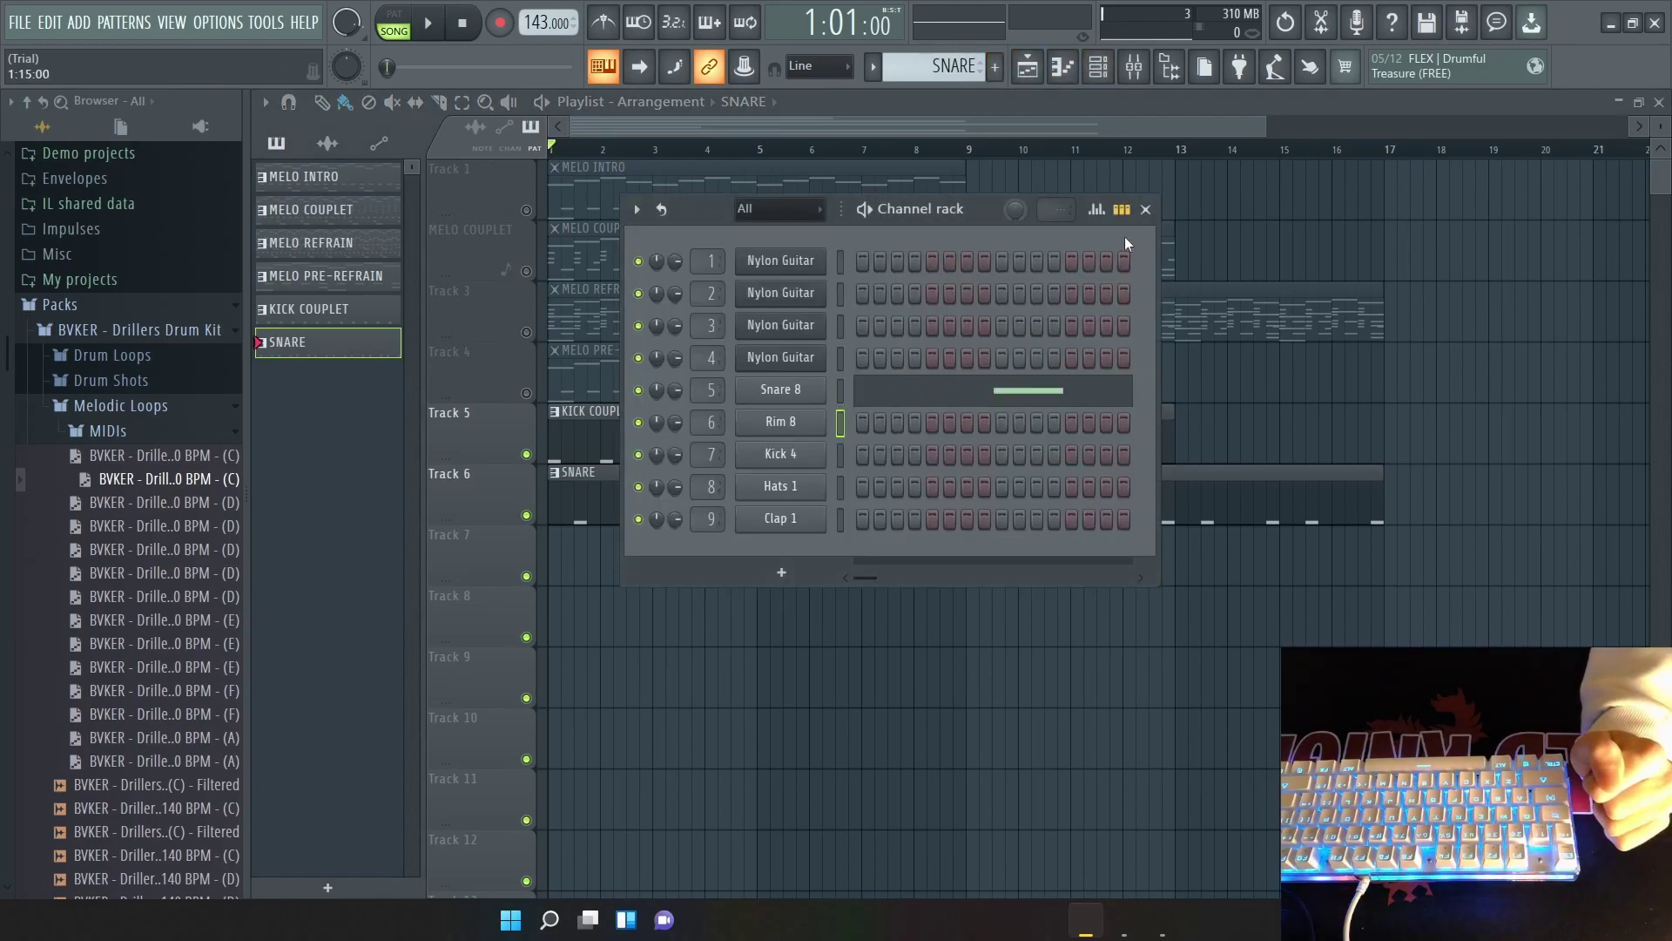
left_click(1147, 210)
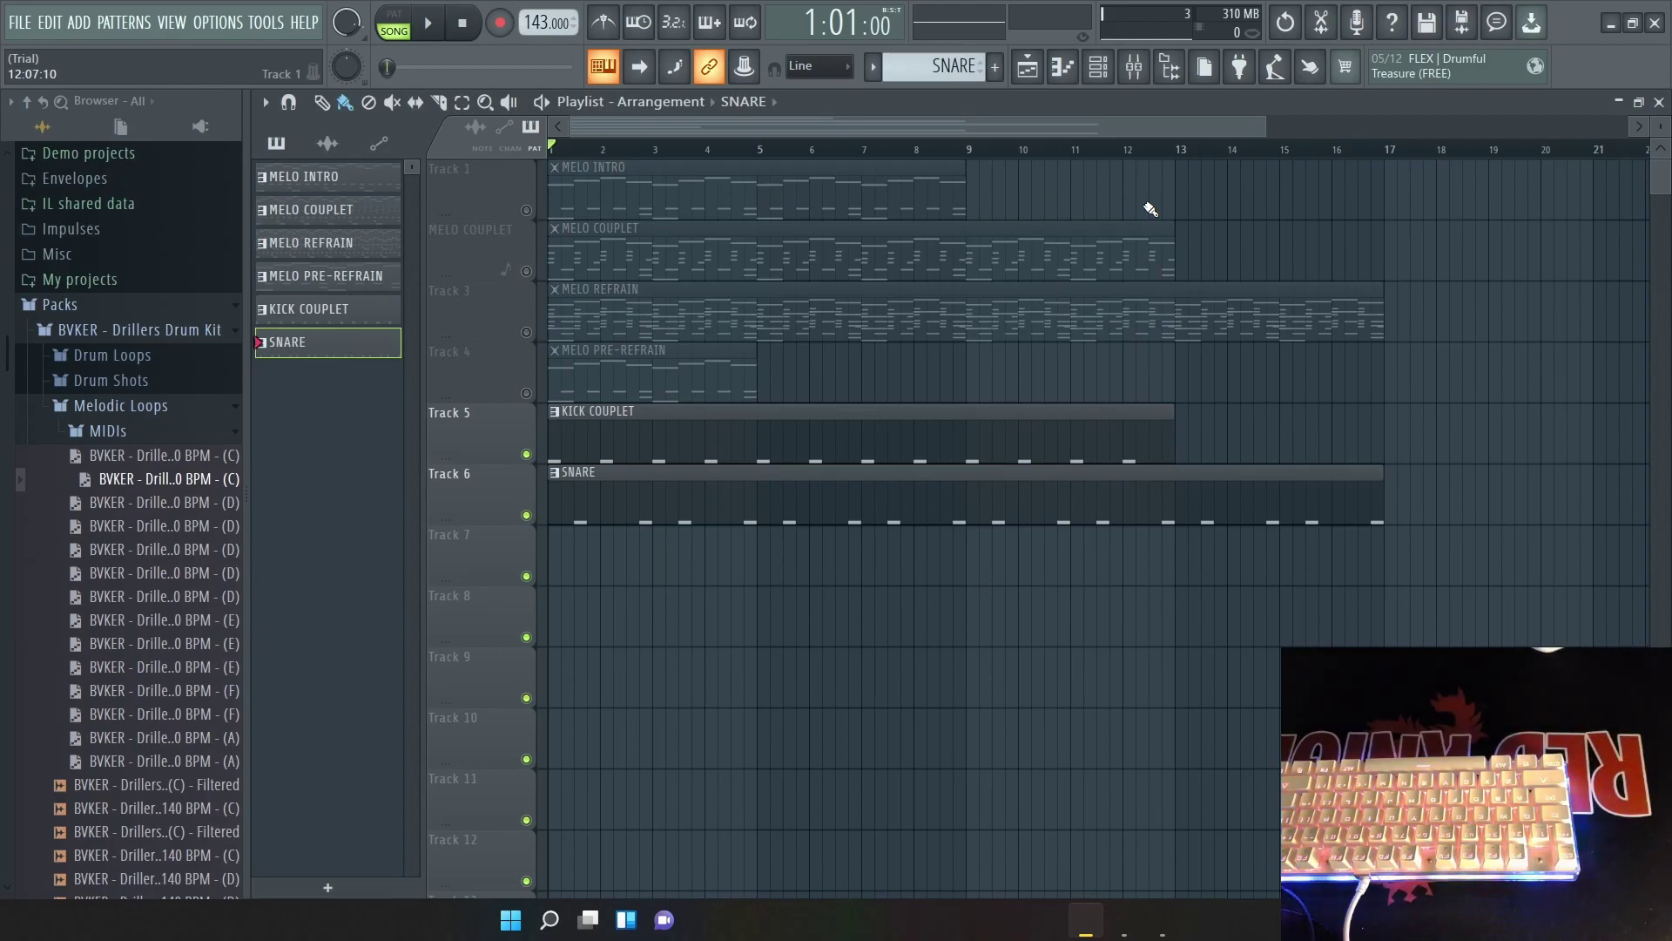
left_click(995, 67)
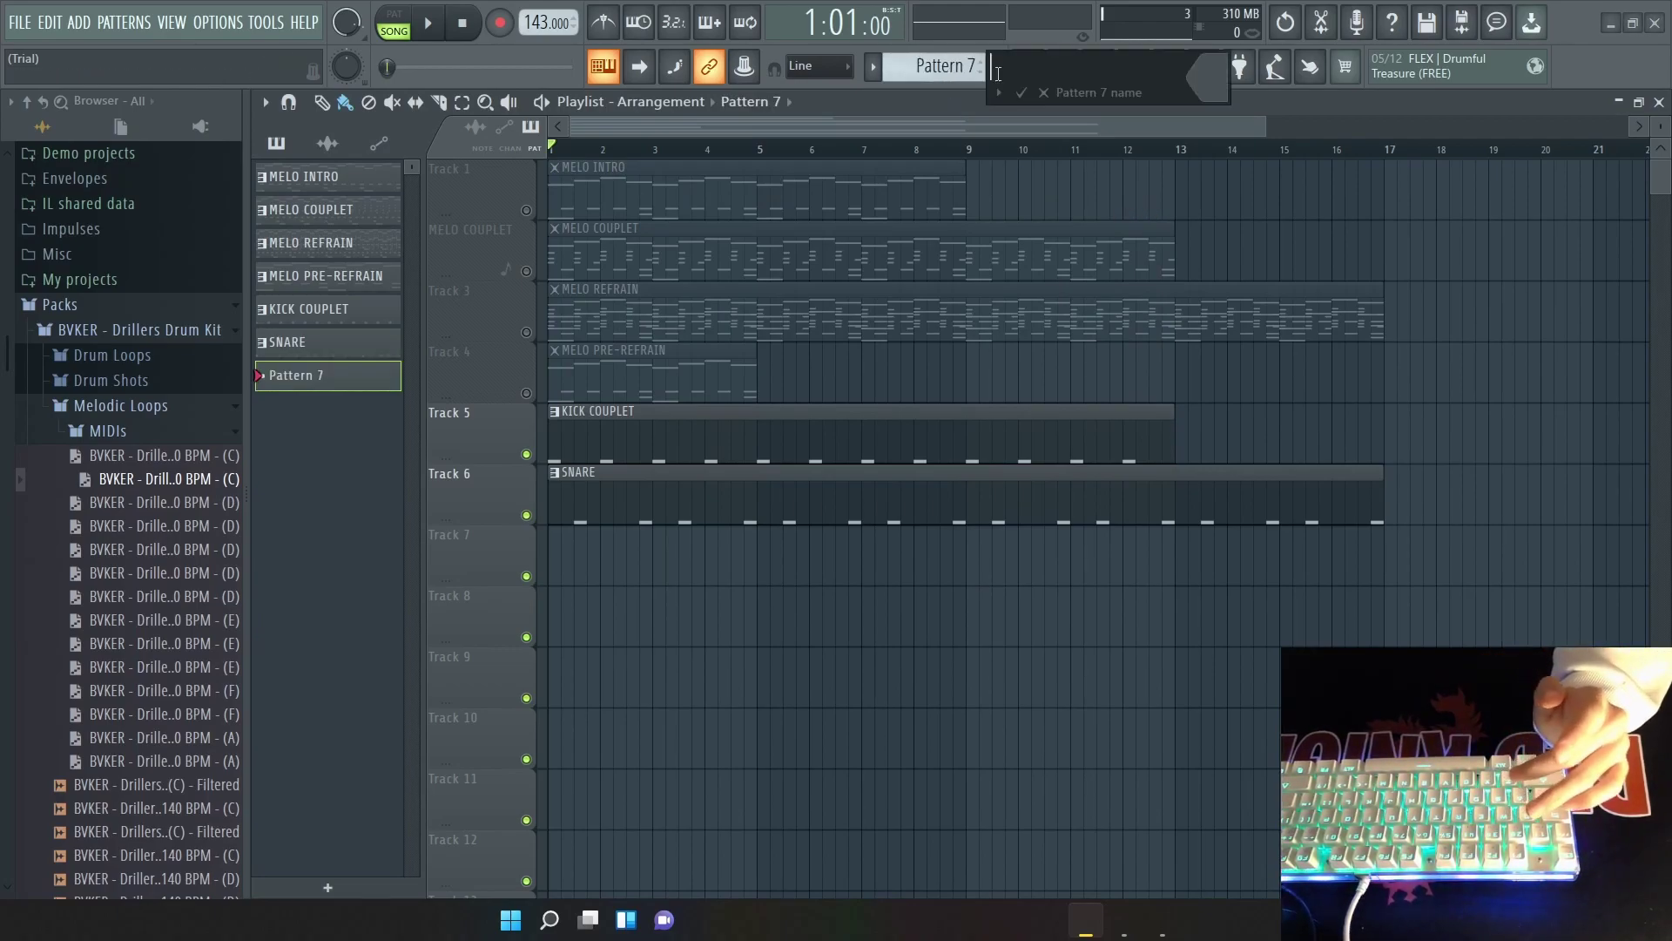
type("RIM")
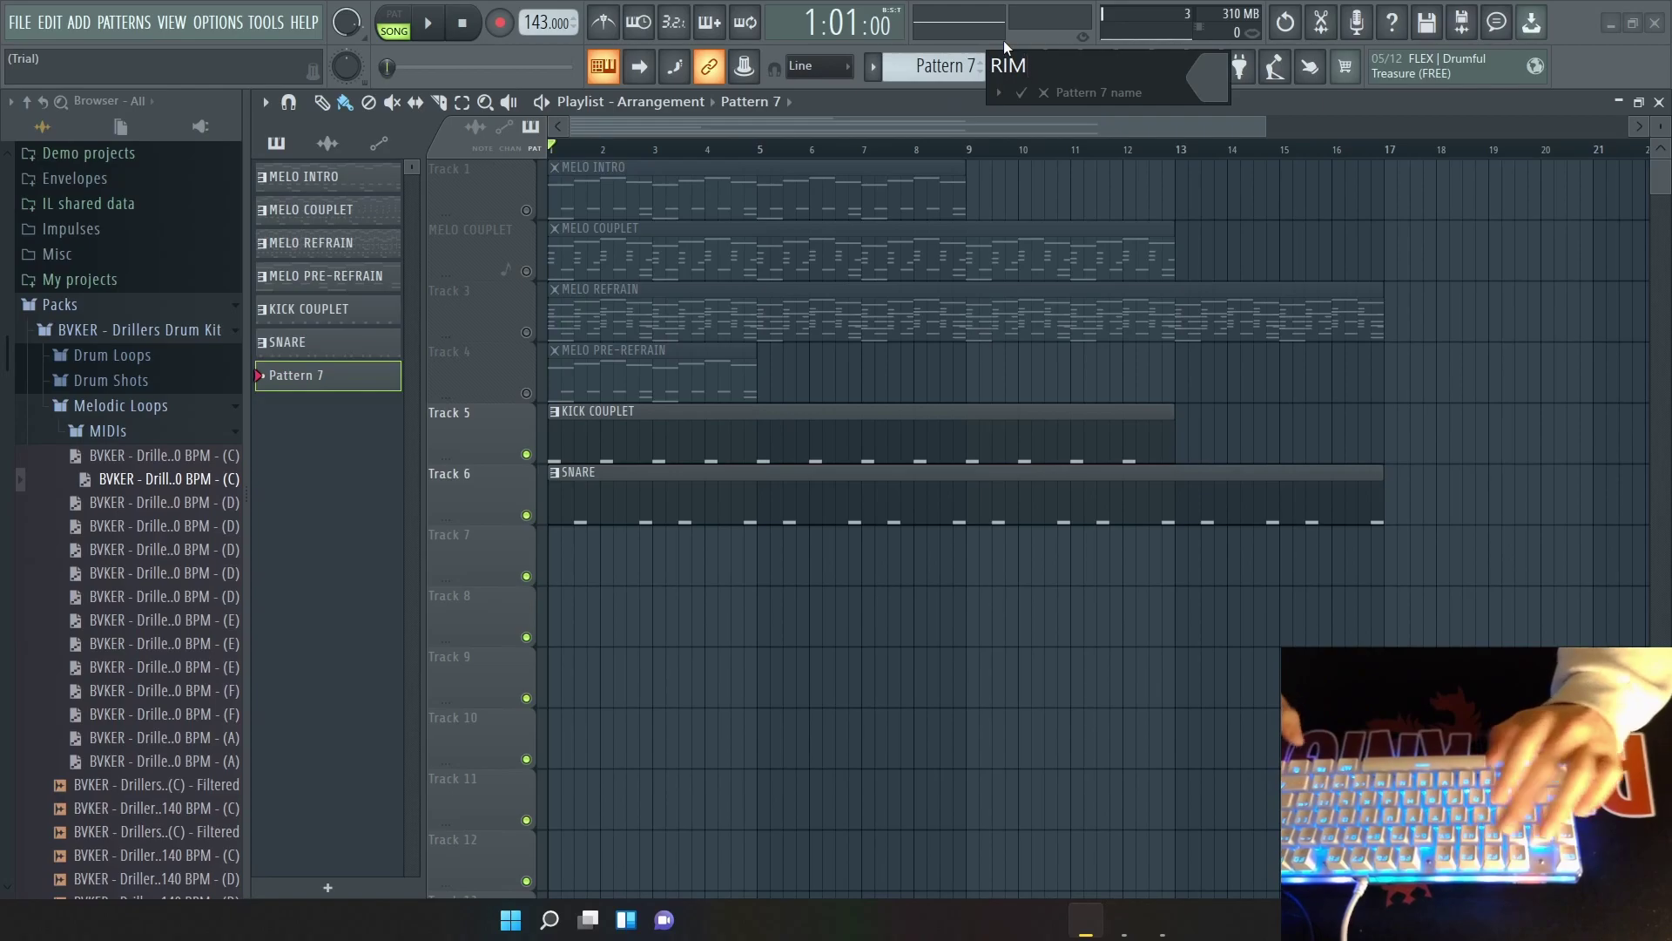
key("Return")
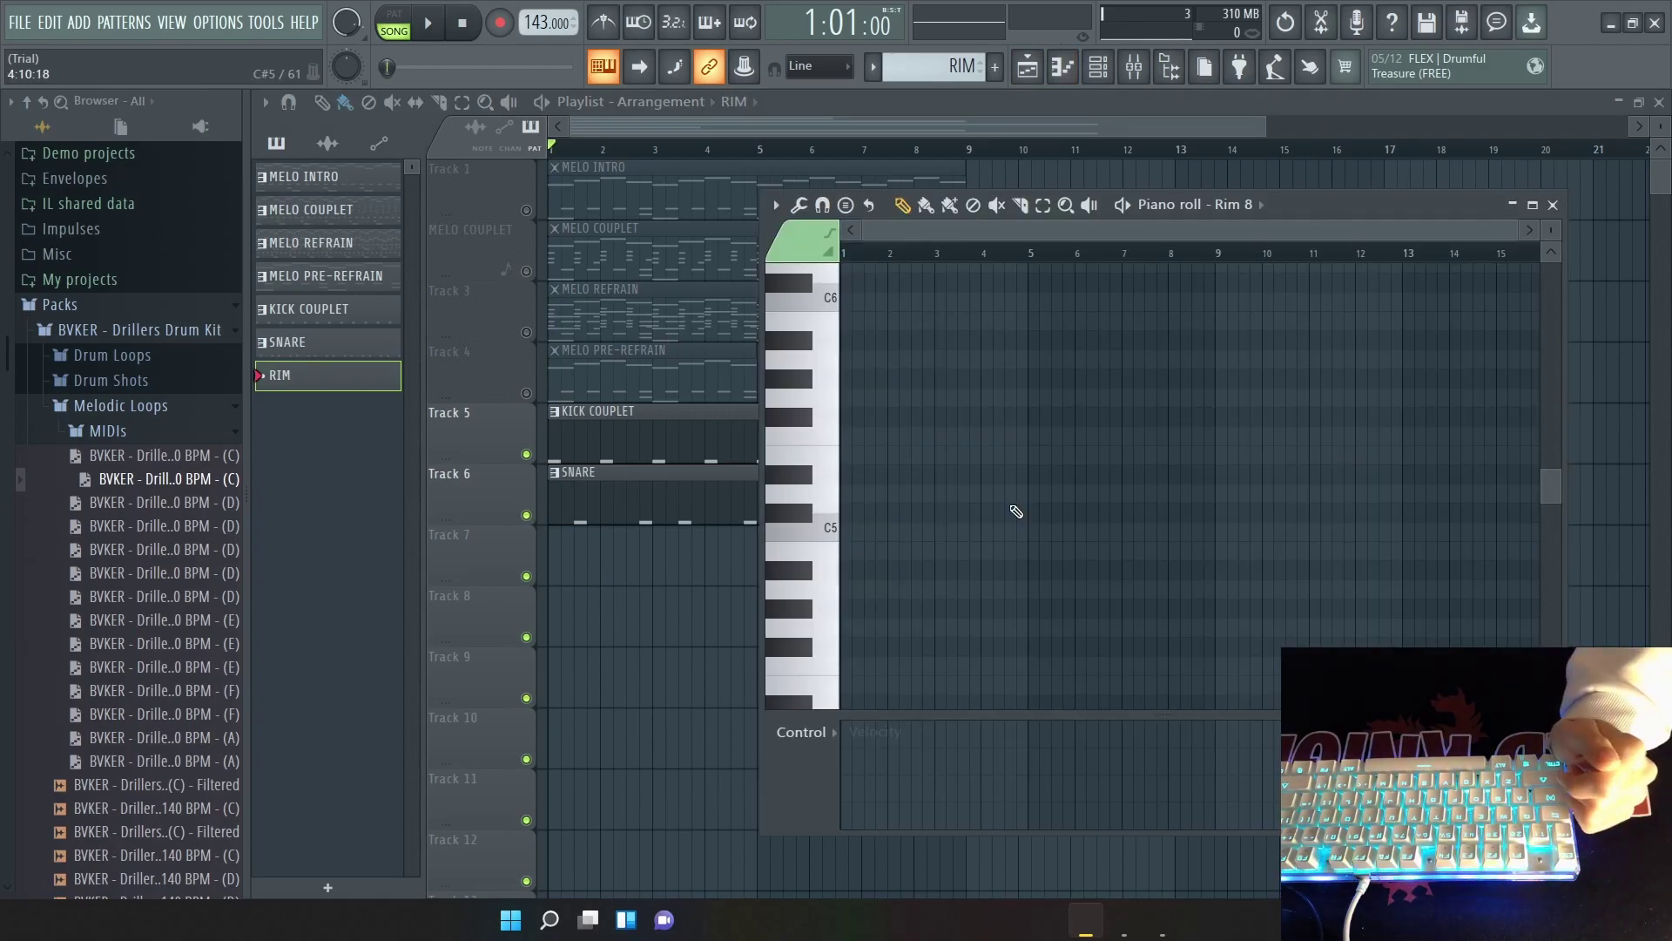
Try C5 rim notes in bars 2 and 4 with the RIM pattern on Track 7, and audition them with the drums.
left_click(890, 532)
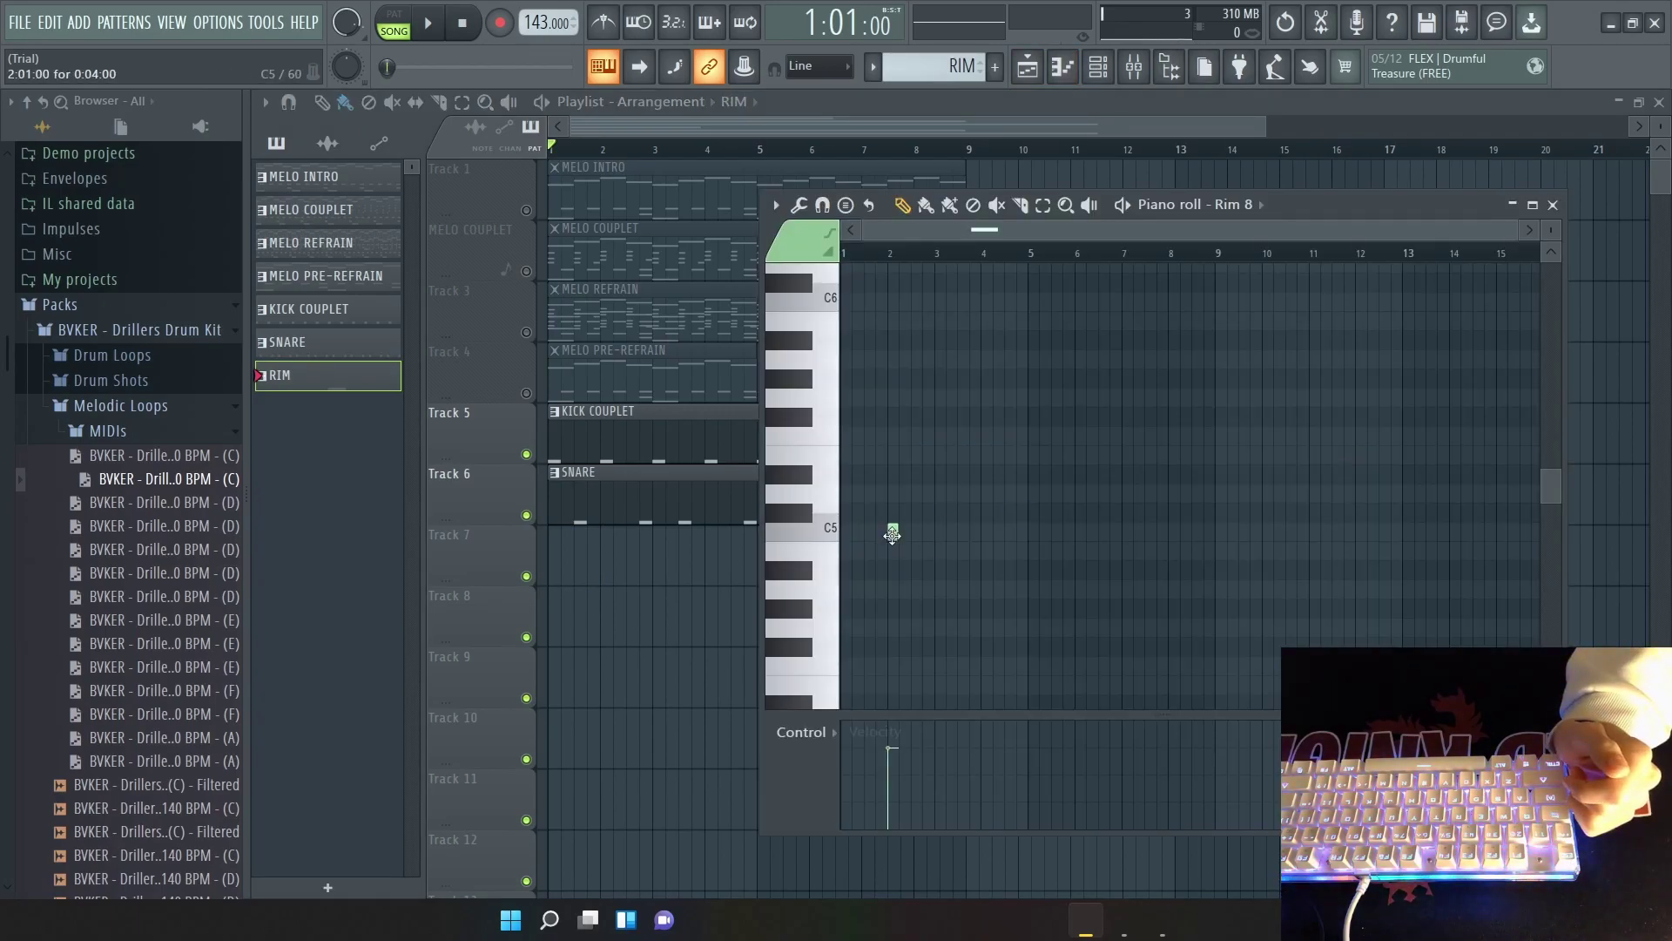
left_click(1150, 543)
left_click(431, 26)
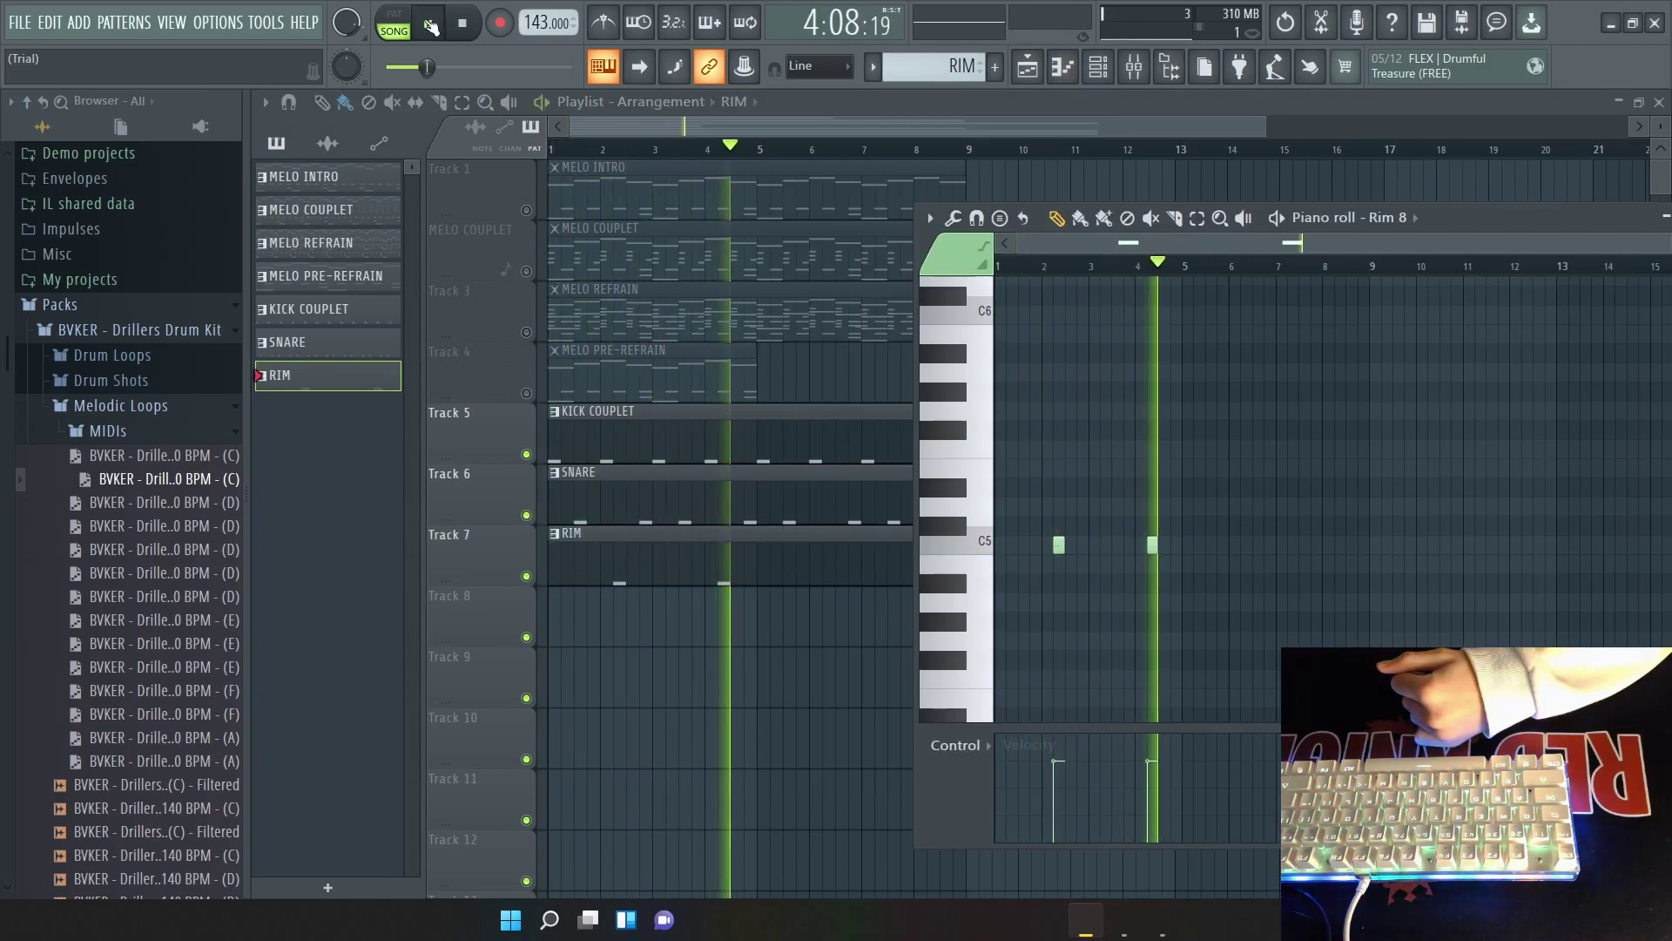
left_click(464, 29)
Shift the bar 2 rim note slightly earlier and audition the drums again.
mouse_move(1058, 546)
left_mouse_down()
mouse_move(1163, 545)
mouse_move(1002, 549)
mouse_move(1072, 546)
mouse_move(1046, 546)
left_mouse_up()
left_click(436, 27)
key("space")
left_click(430, 27)
left_click(462, 24)
Delete both rim notes, close the piano roll and remove the RIM clip from Track 7.
right_click(1048, 545)
right_click(1164, 545)
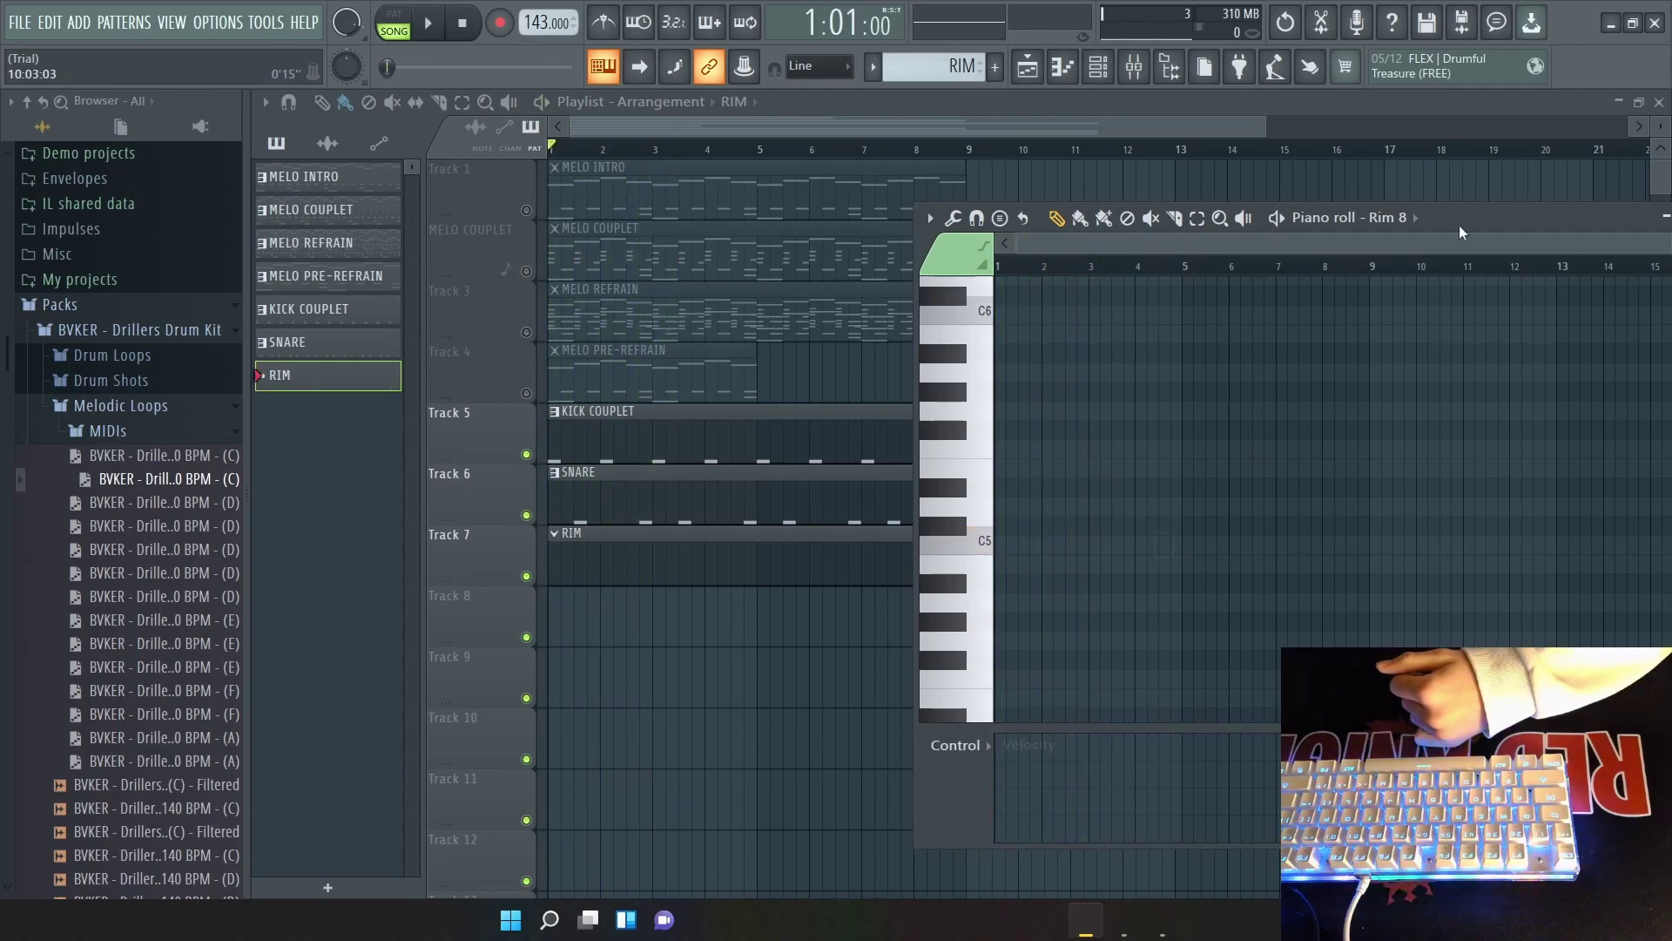
left_click_drag(1437, 218, 1275, 198)
left_click(1544, 199)
right_click(762, 556)
Select the Hats 1 channel and create a new pattern named HI-HATS.
left_click(1098, 67)
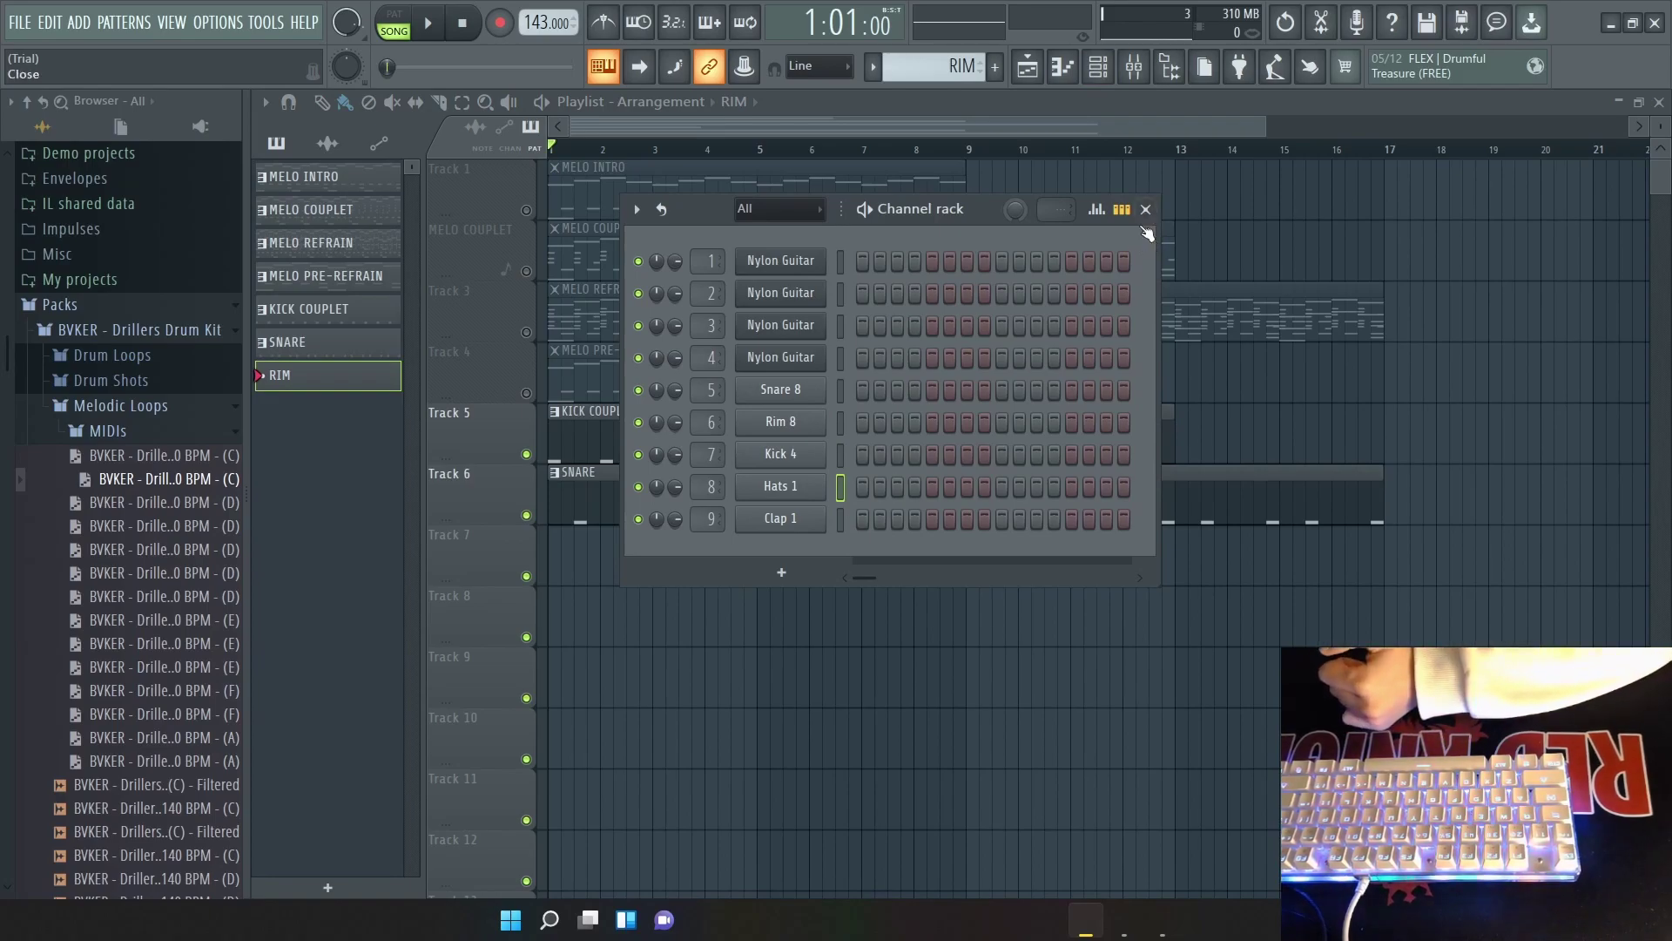
left_click(1146, 210)
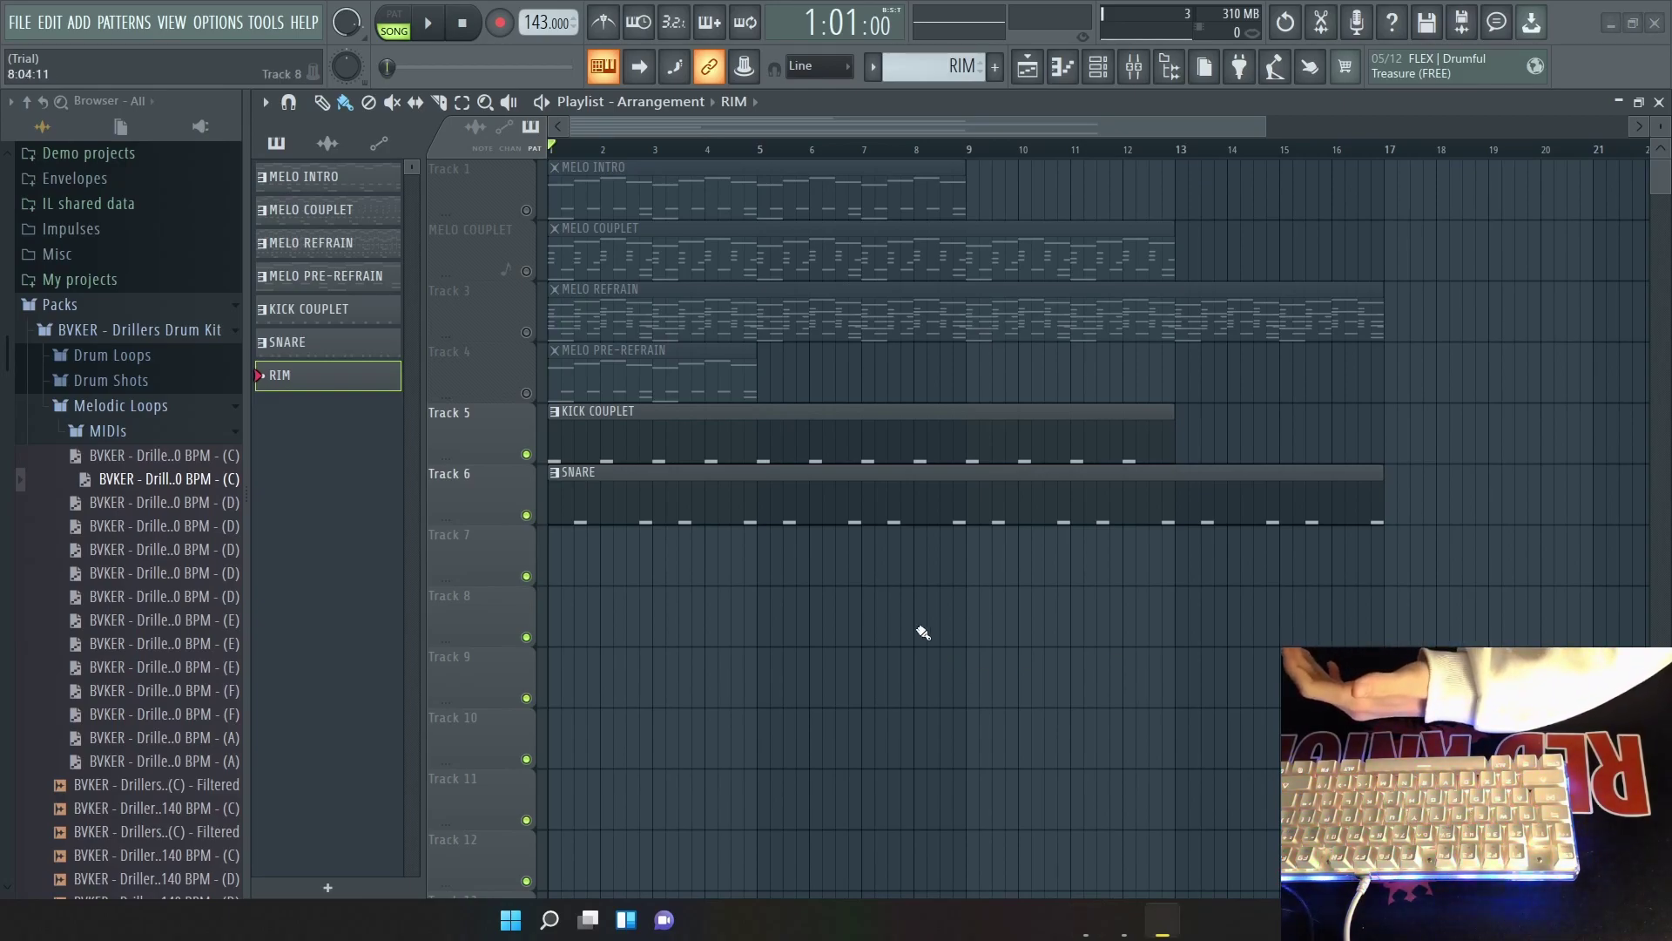
left_click(994, 68)
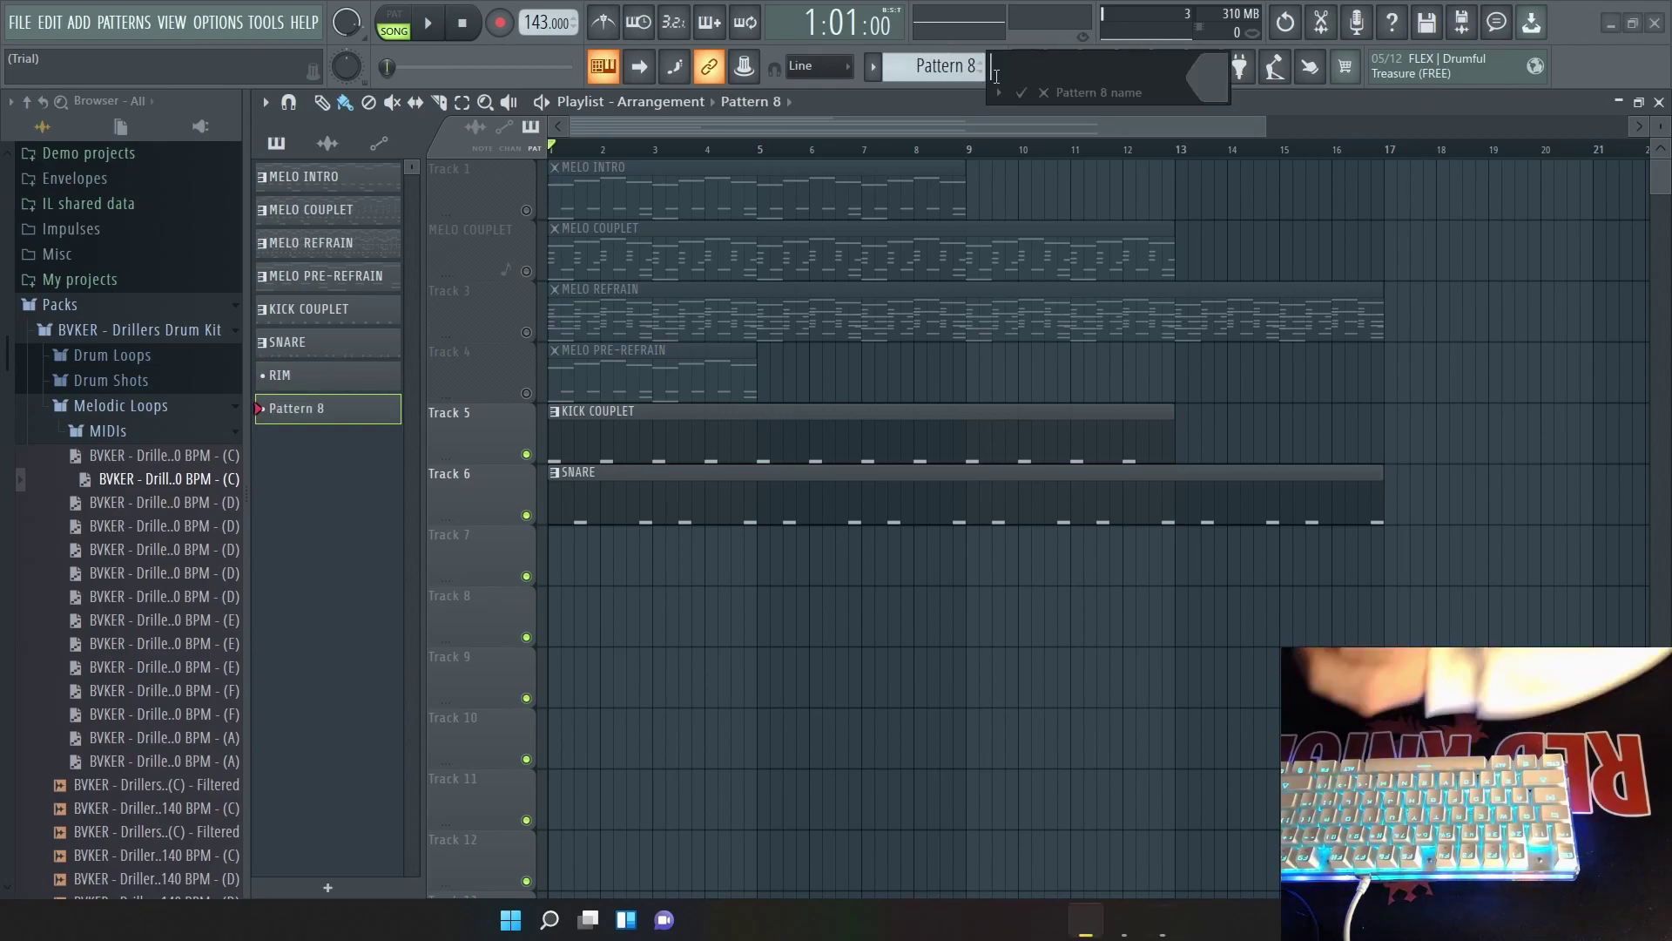
type("HI-HATS")
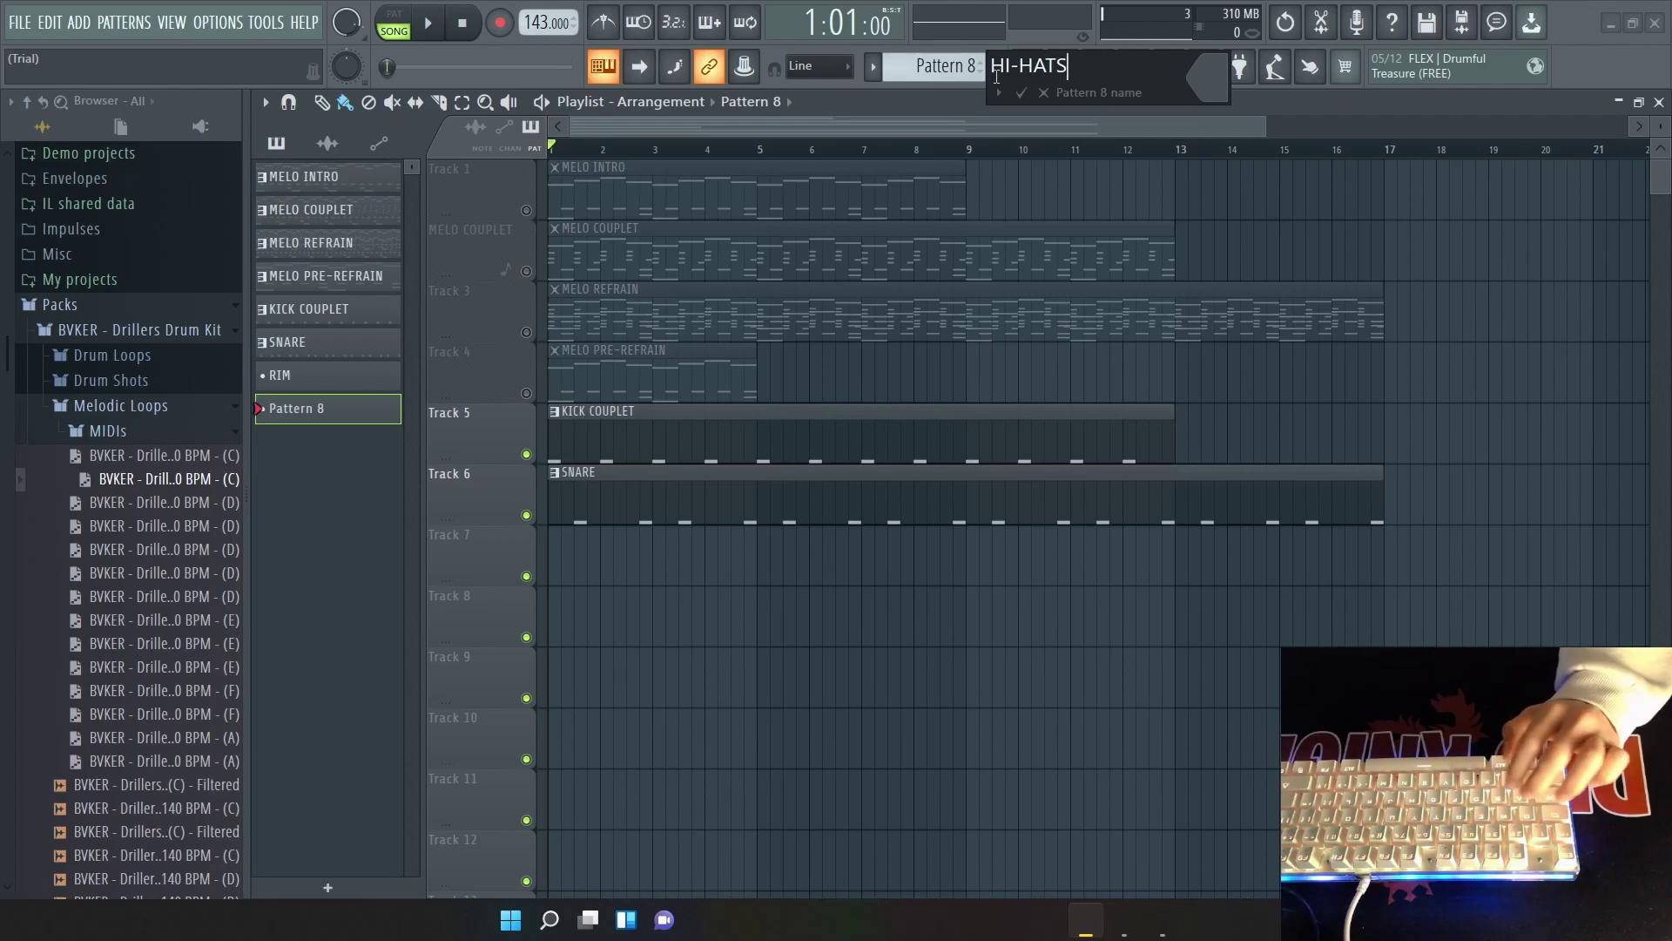
key("Return")
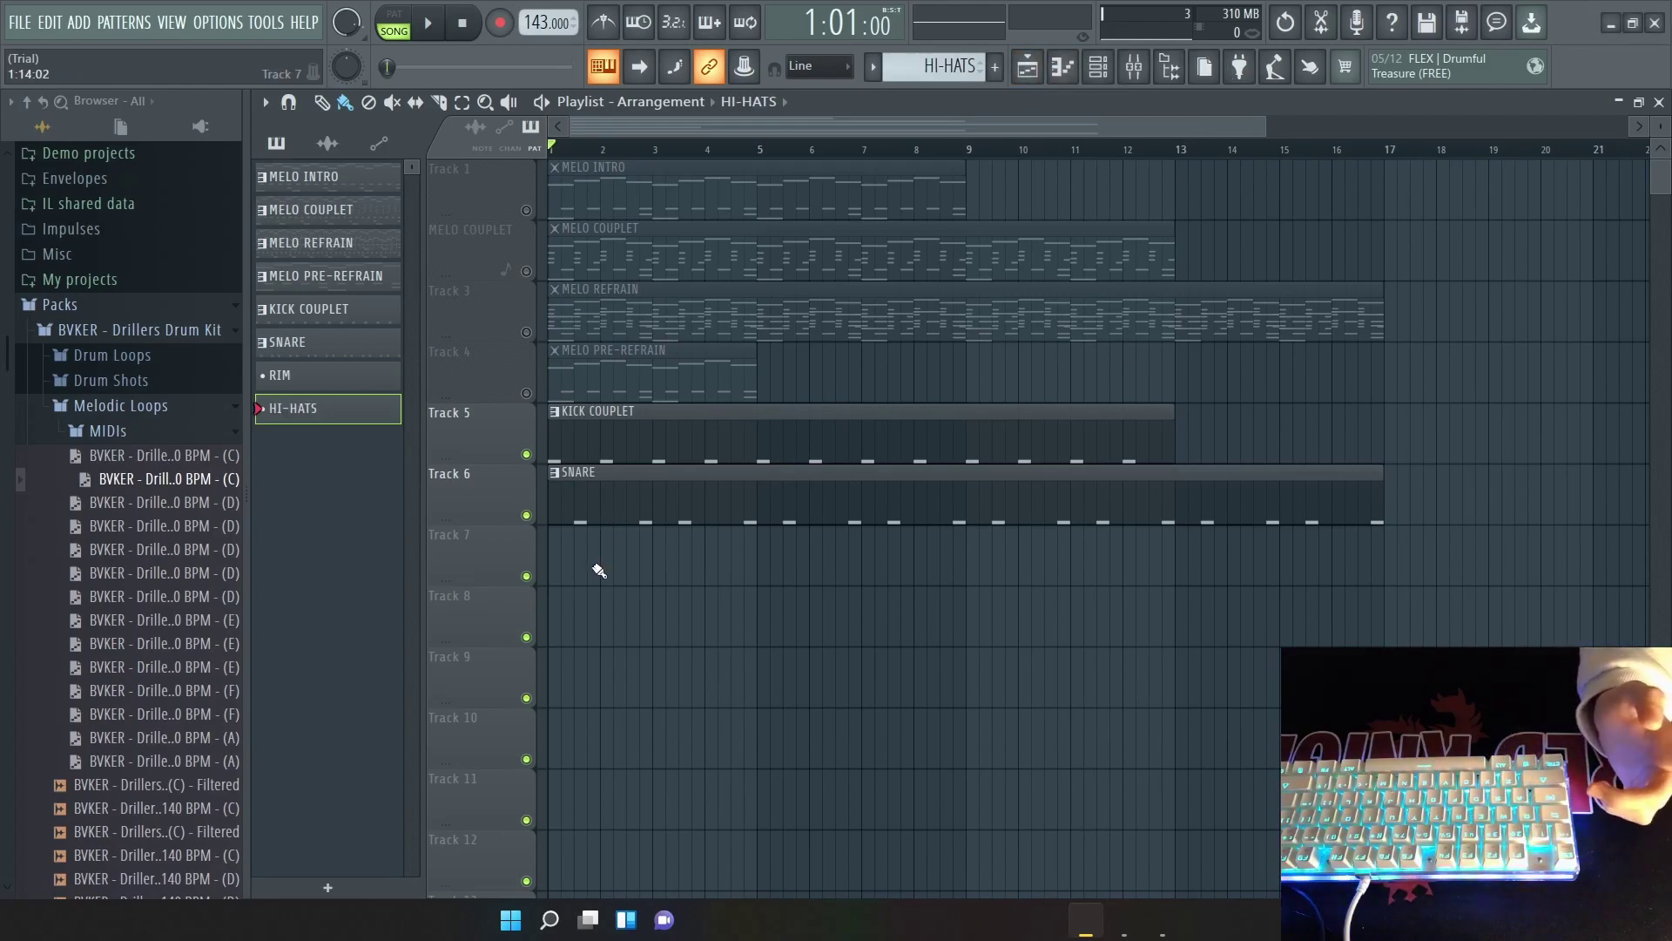
Enter a two-bar C5 hi-hat pattern for Hats 1, moving two notes late in bar 2 to D5 and B4.
left_click(1061, 76)
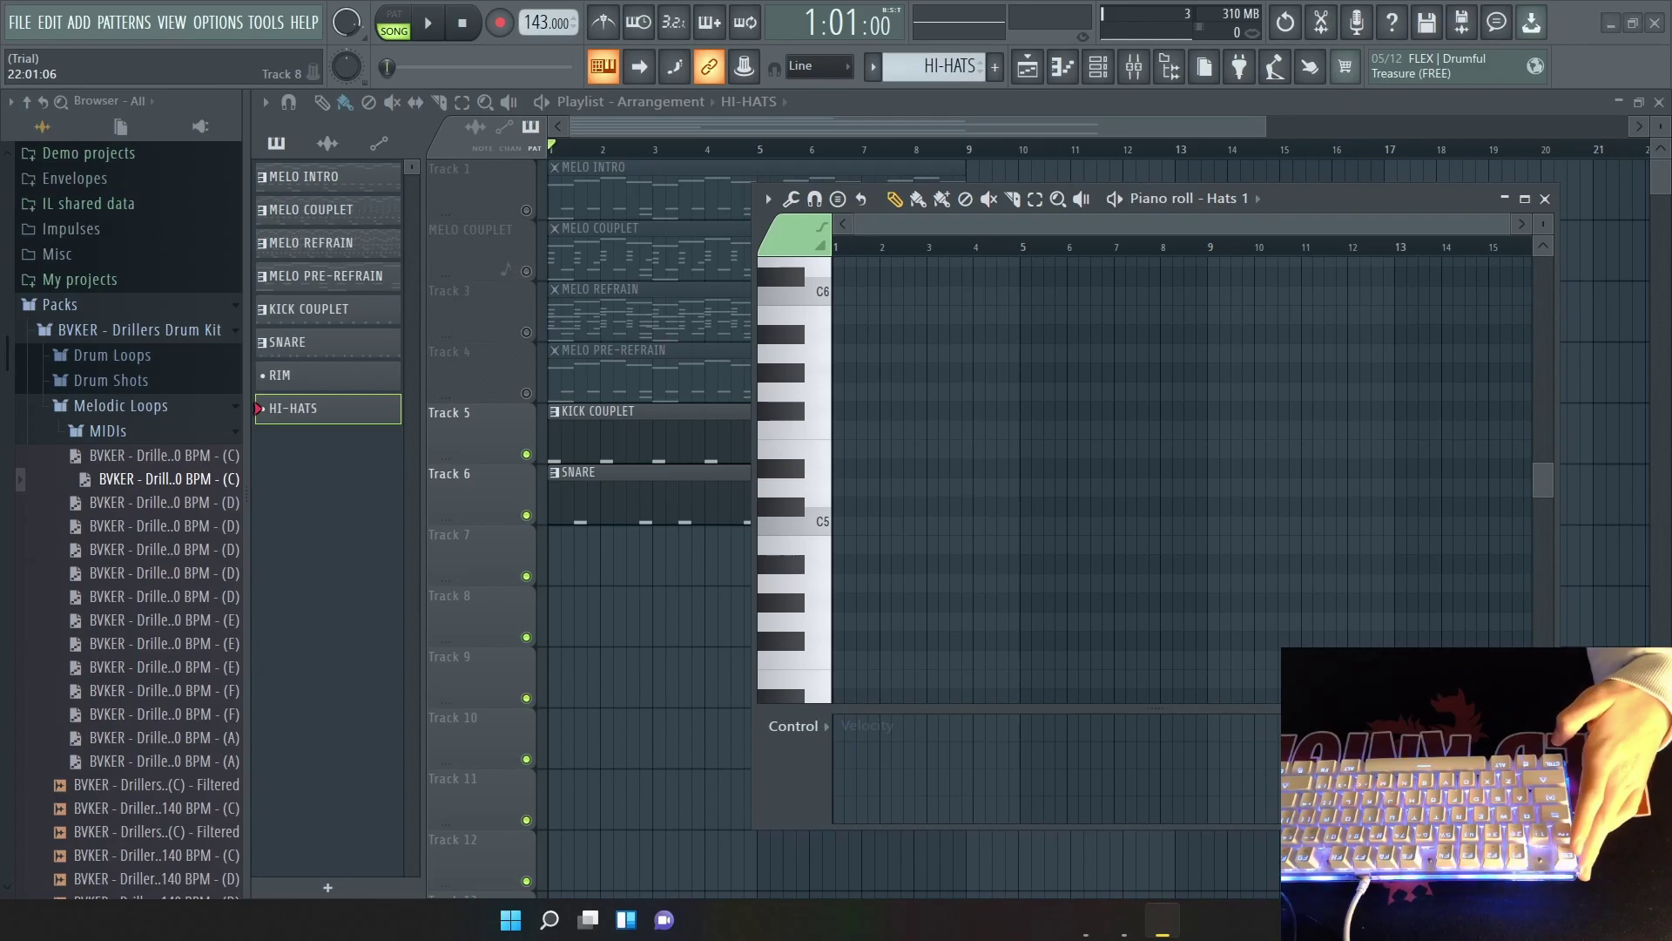
key("ctrl+v")
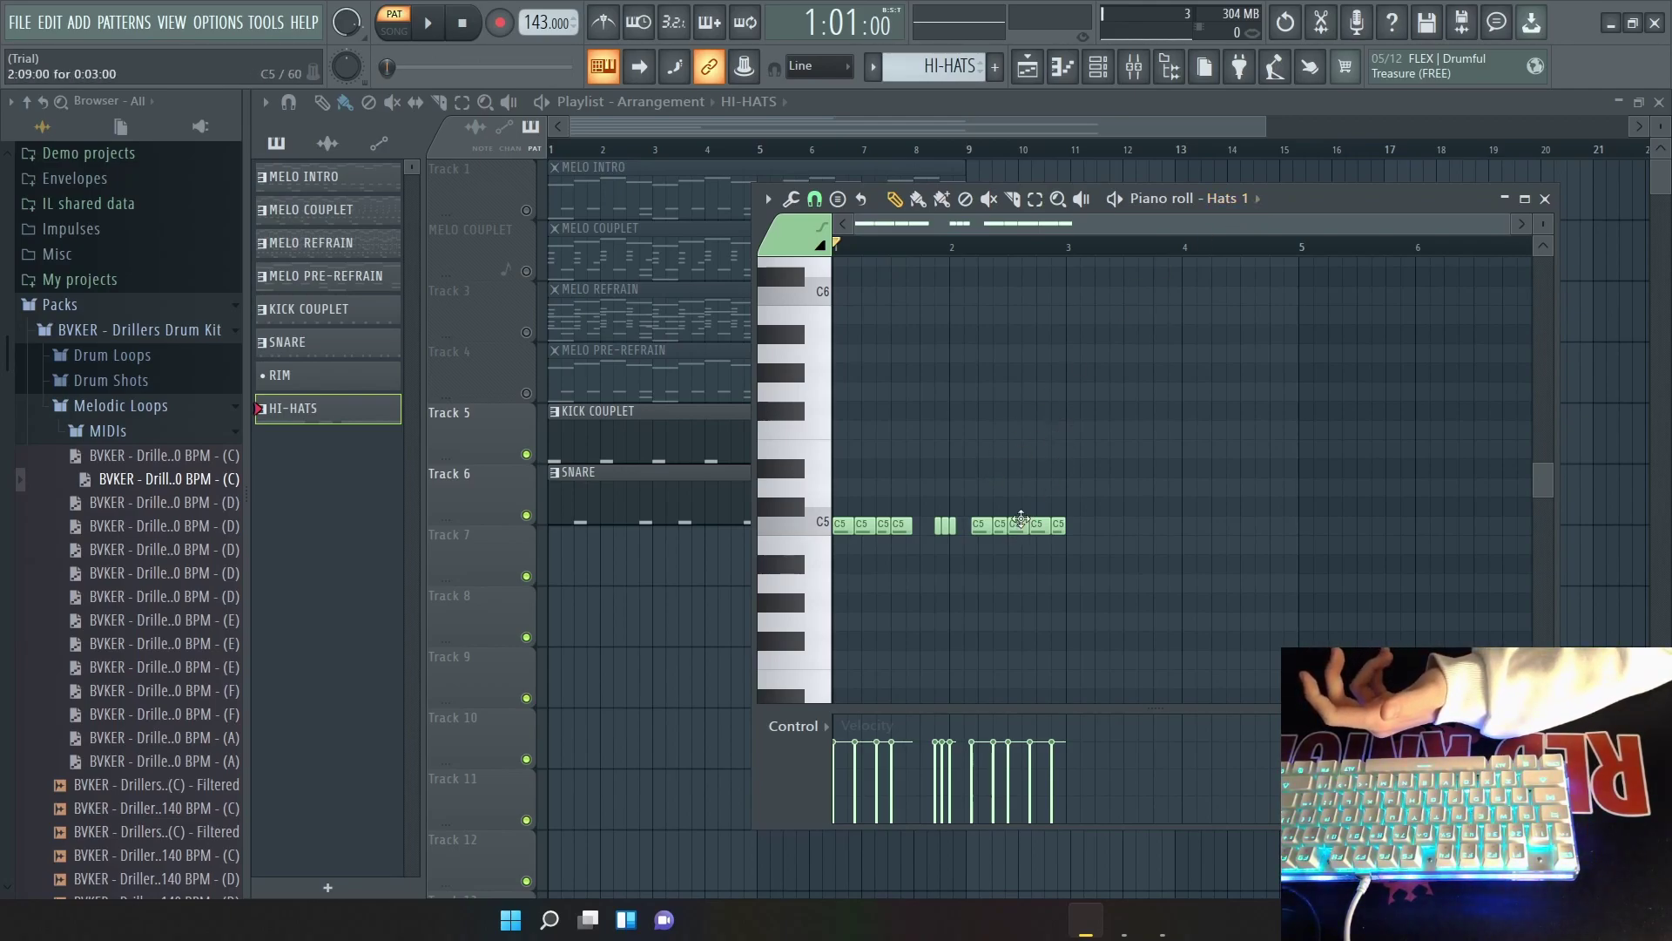
mouse_move(1019, 524)
left_mouse_down()
mouse_move(1017, 486)
mouse_move(1036, 542)
left_mouse_up()
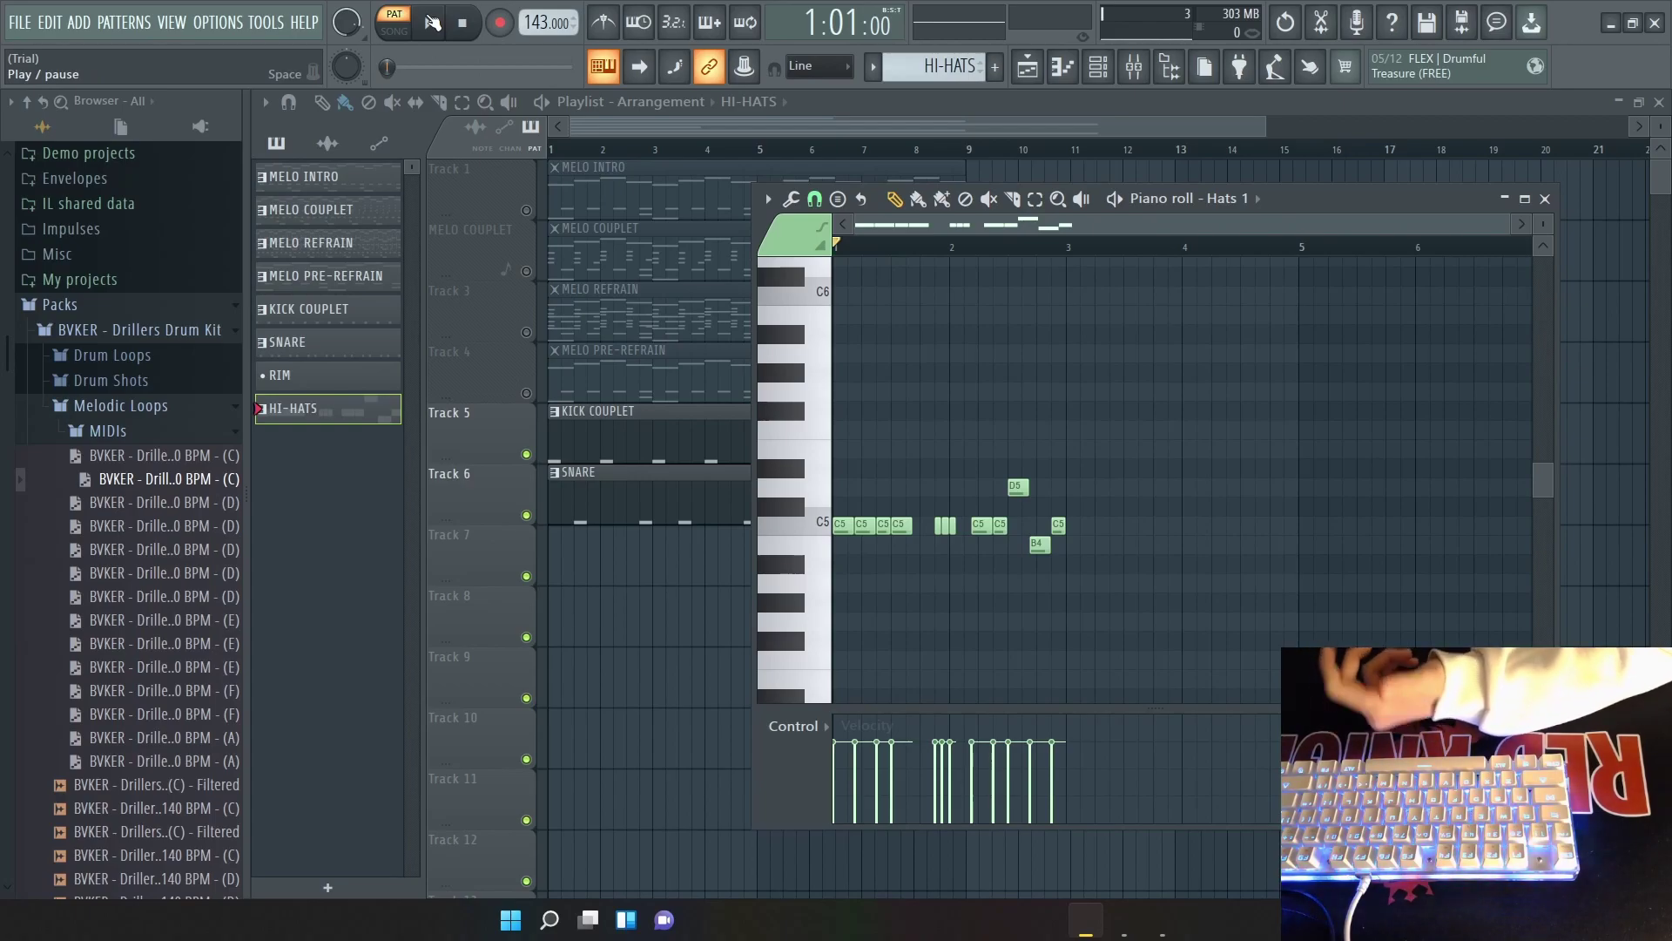
Audition the hi-hats, lower the D5 note in bar 2 to C#5, and audition the pattern again.
left_click(433, 23)
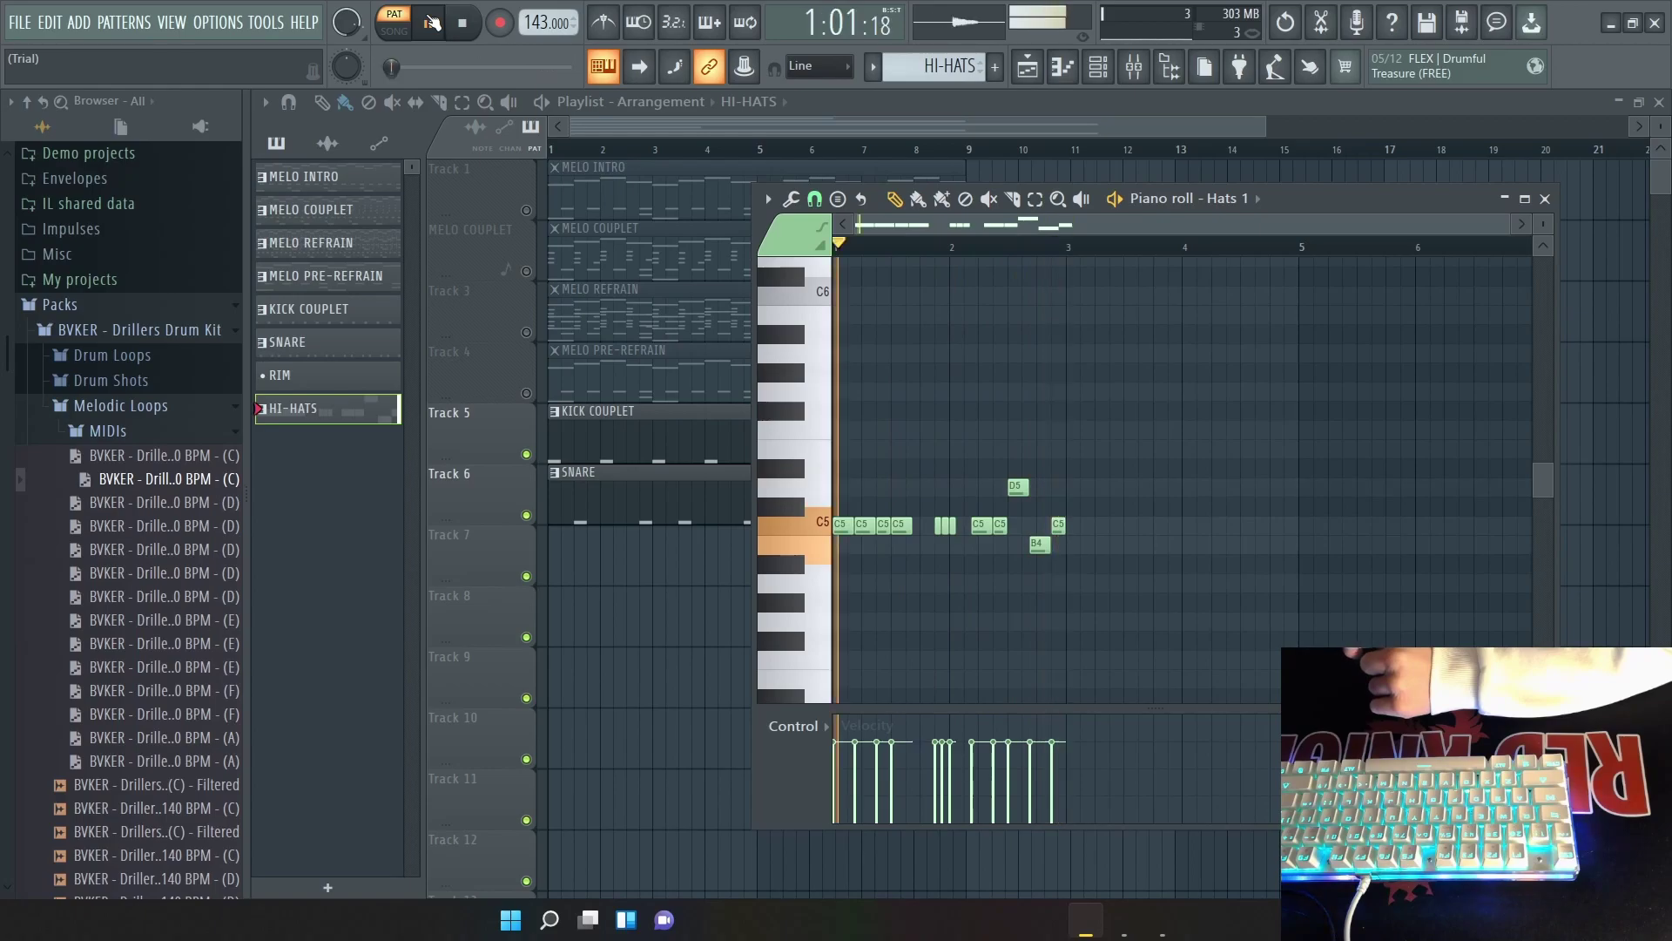
left_click(463, 24)
left_click_drag(1018, 486, 1017, 503)
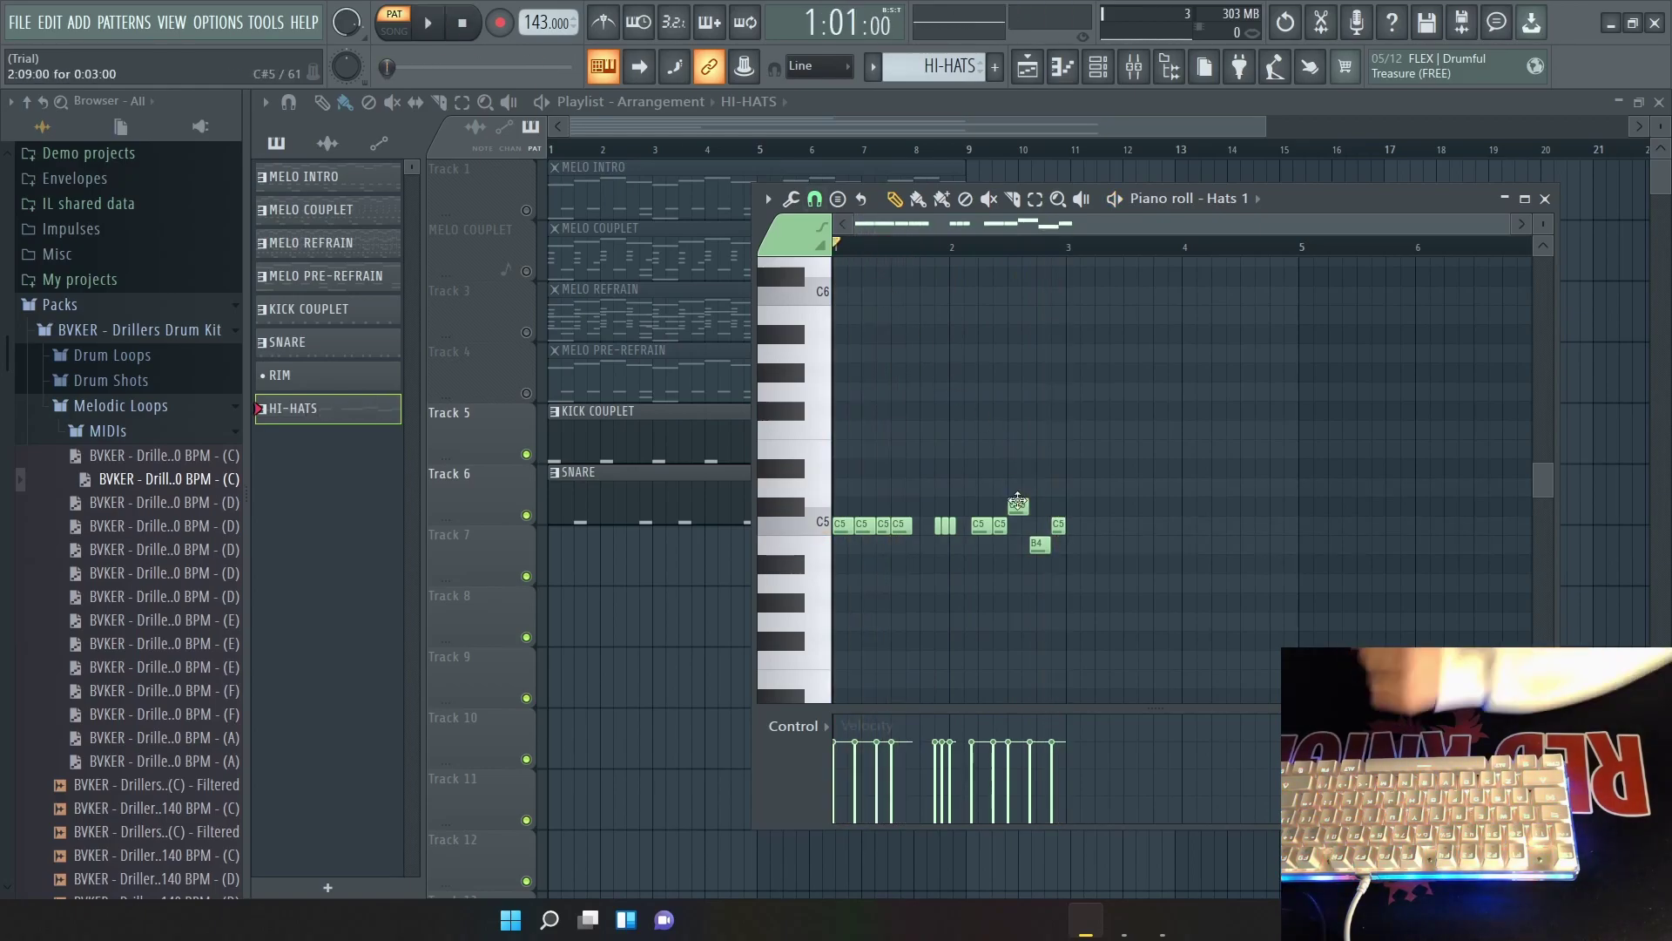
left_click(431, 30)
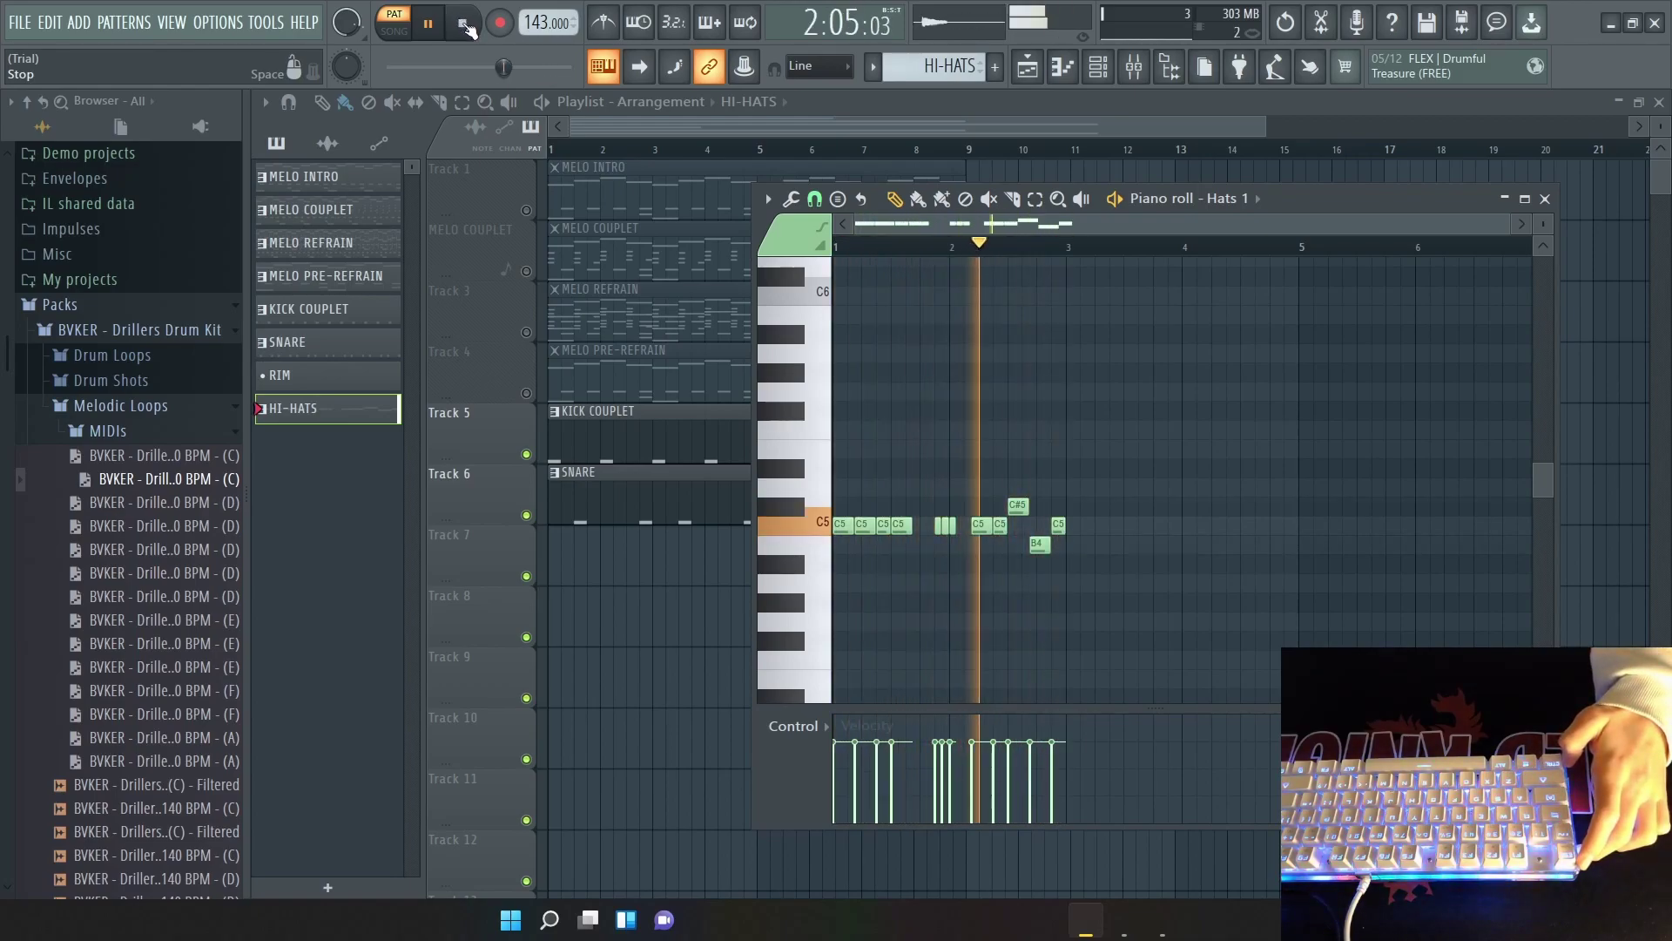
left_click(464, 25)
Duplicate the two-bar hi-hat phrase repeatedly through bar 16, deselect the notes and return the playhead to the start.
key("ctrl+a")
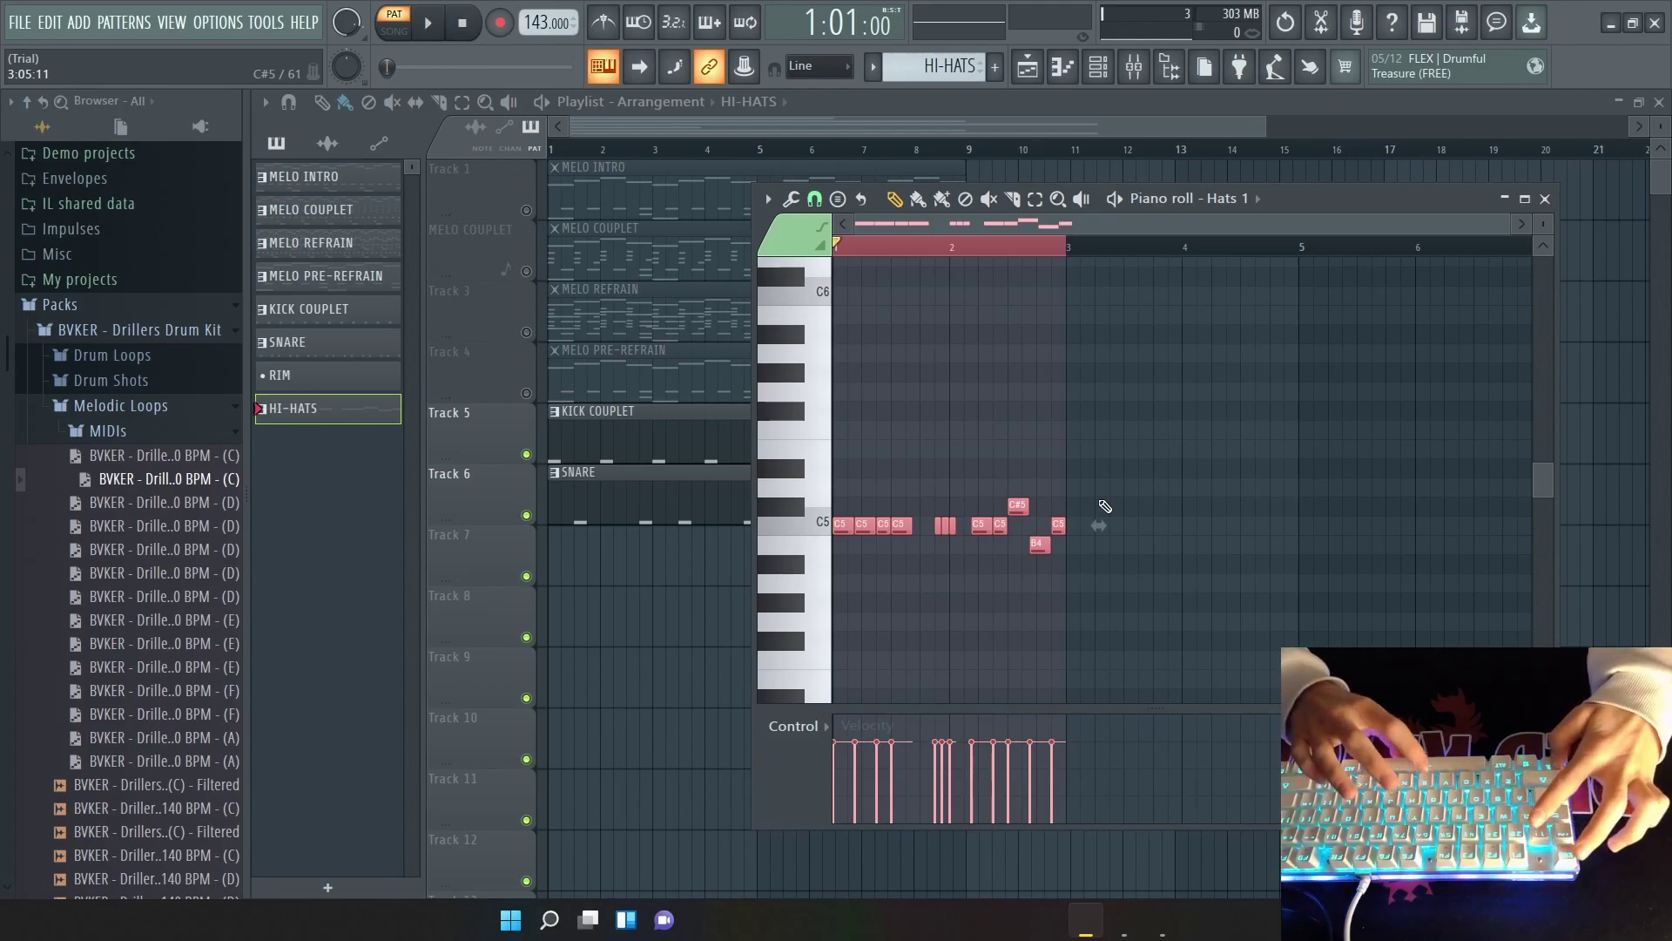
key("ctrl+b")
key("ctrl+b")
key("ctrl+b")
key("ctrl+b")
key("ctrl+b")
key("ctrl+b")
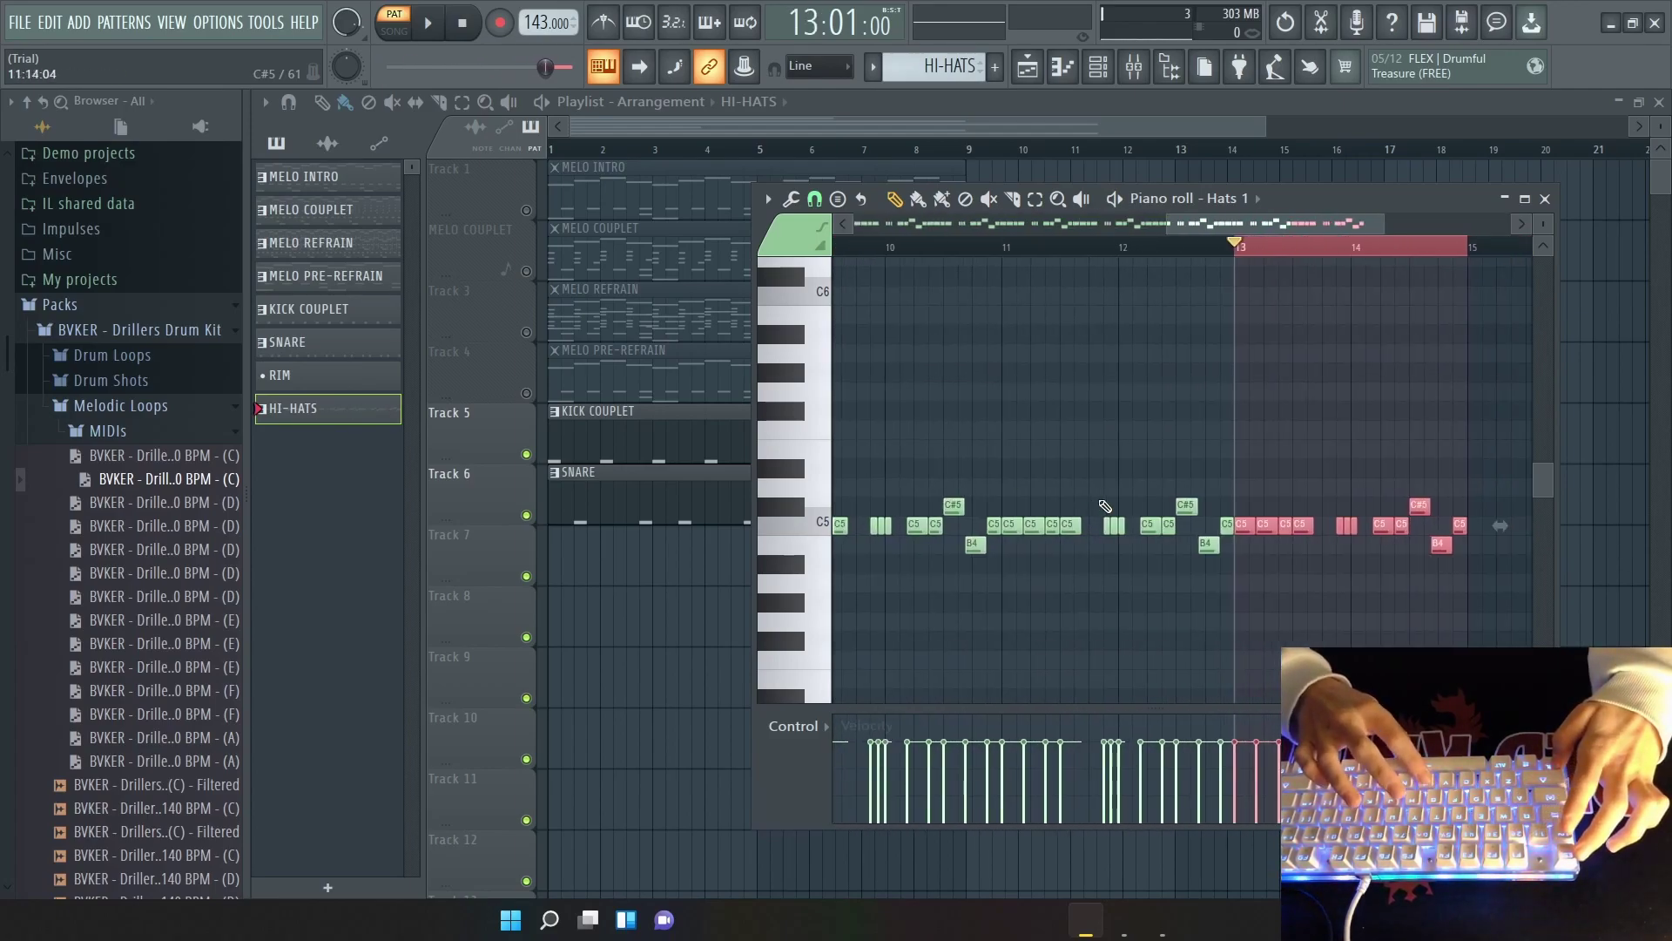
key("ctrl+b")
key("ctrl+d")
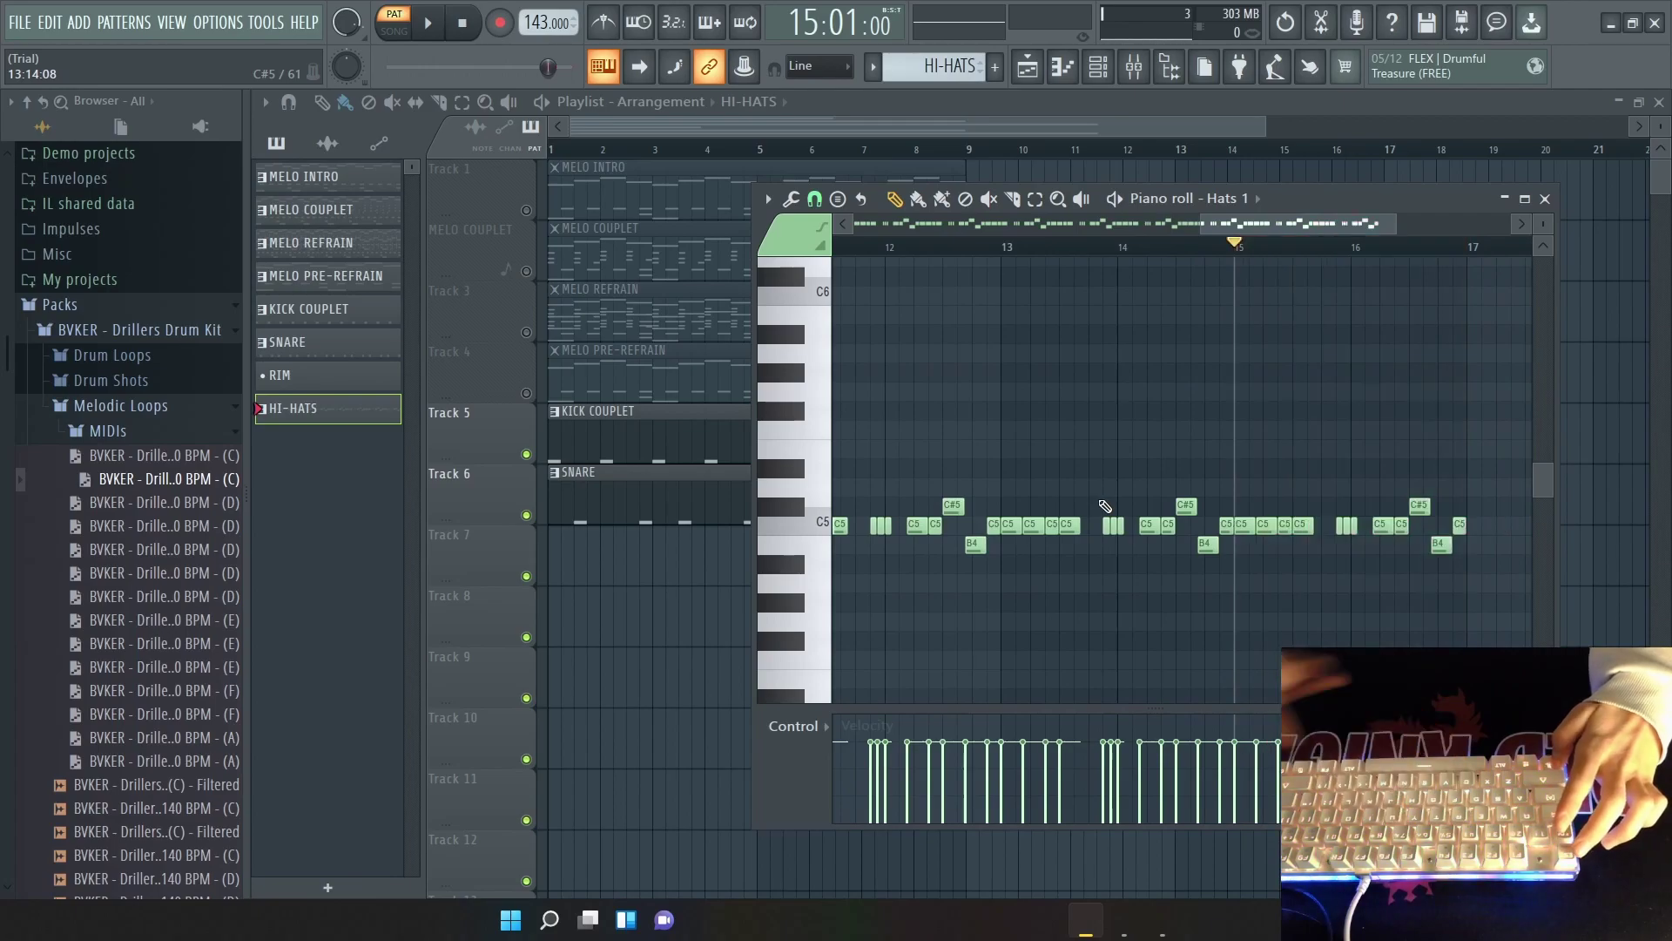
left_click(462, 25)
Close the piano roll and place the HI-HATS clip at the start of Track 7.
left_click(1545, 199)
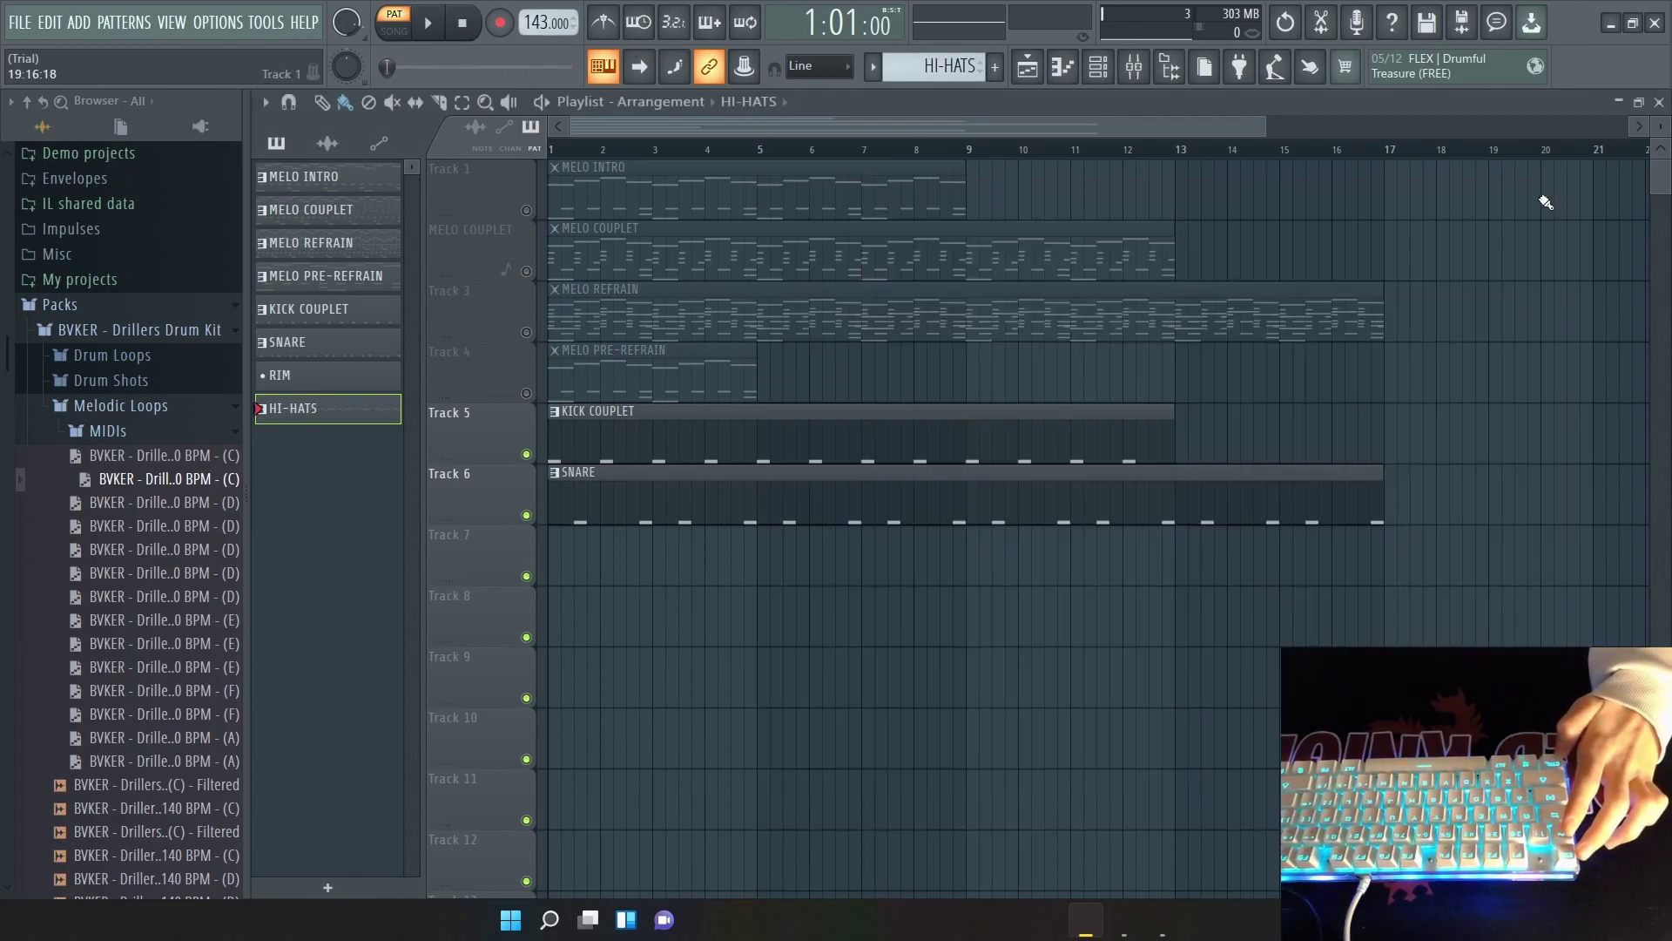
left_click(618, 561)
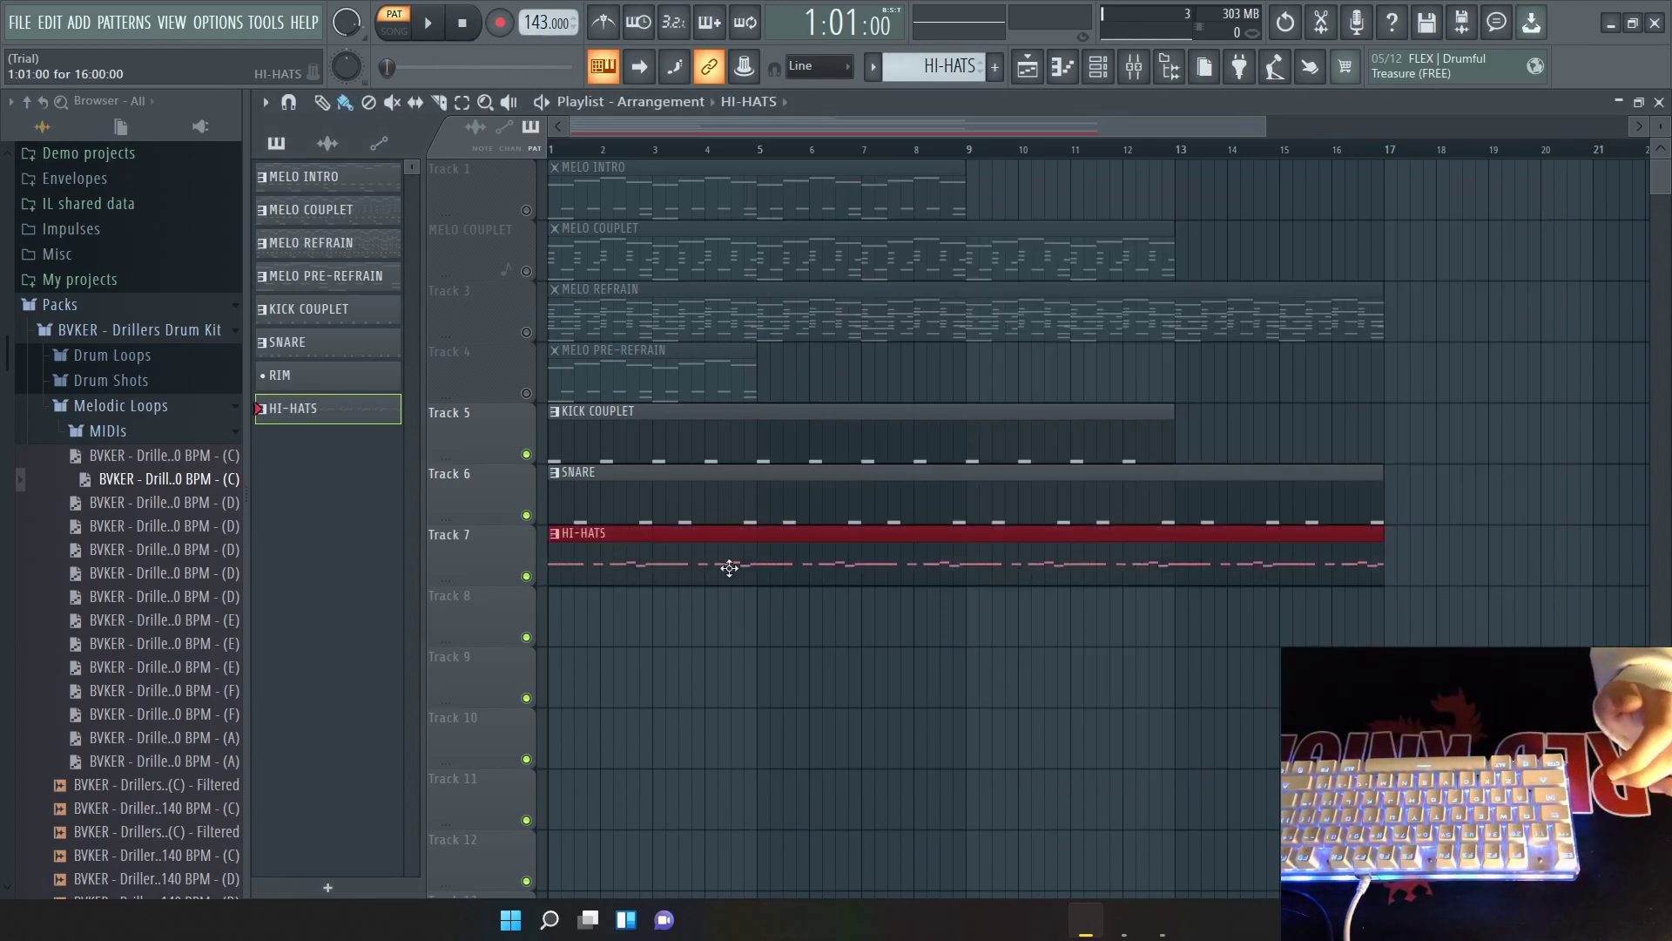
left_click_drag(1380, 562, 1389, 542)
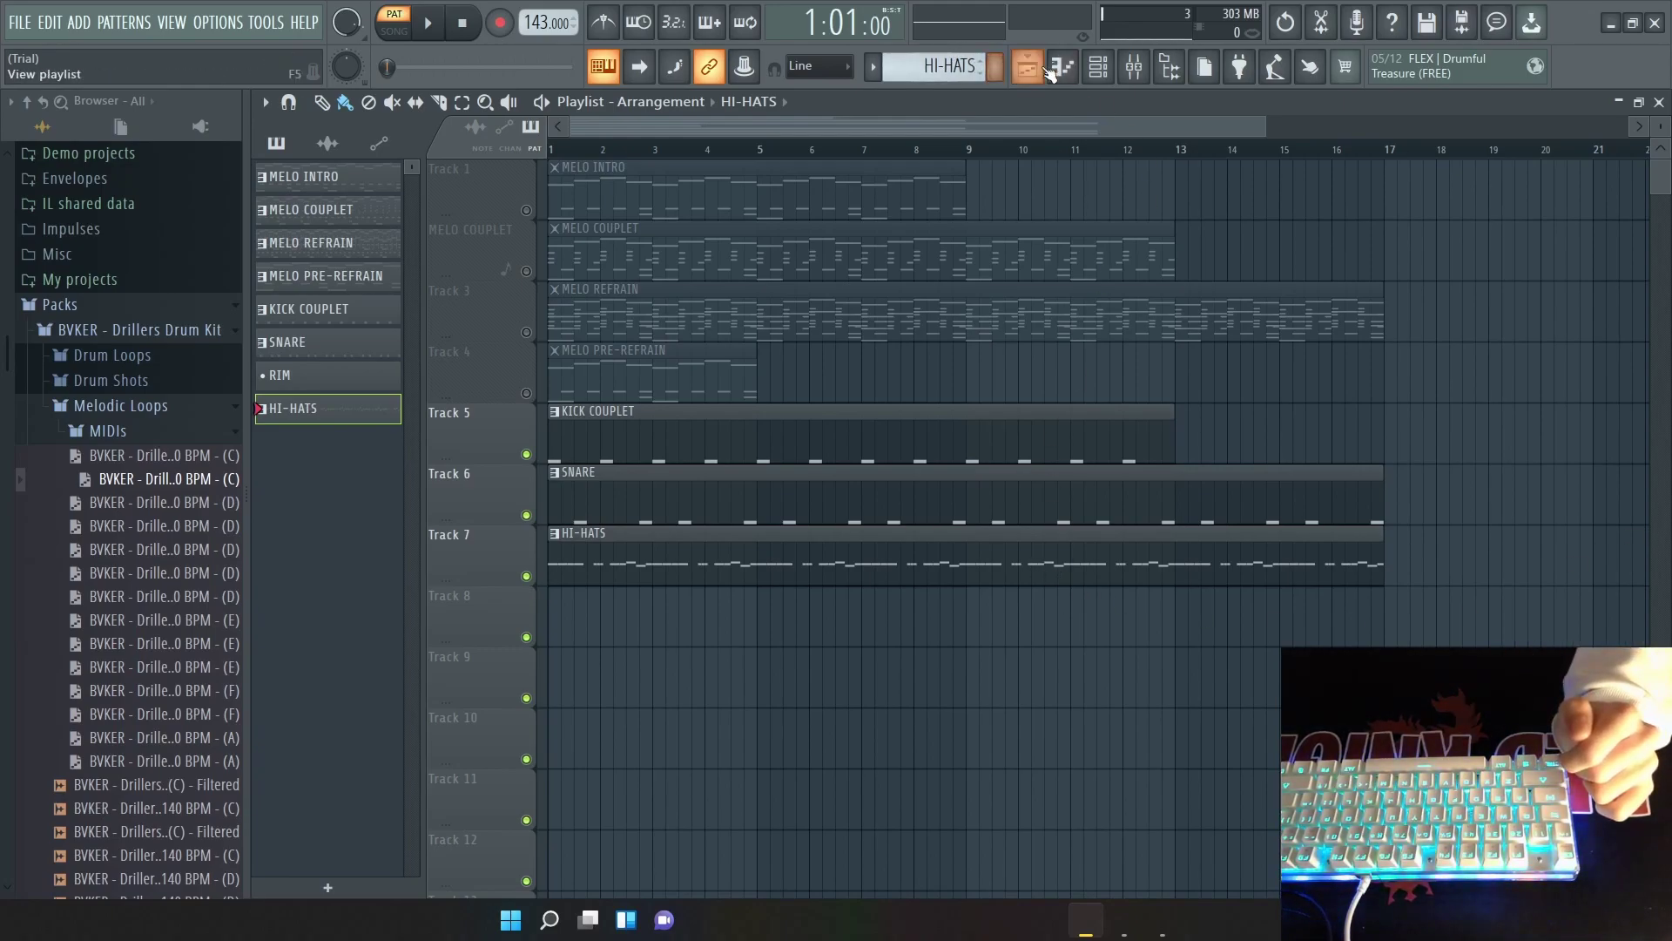
Select the Clap 1 channel and create a new pattern named CLAP.
left_click(1099, 67)
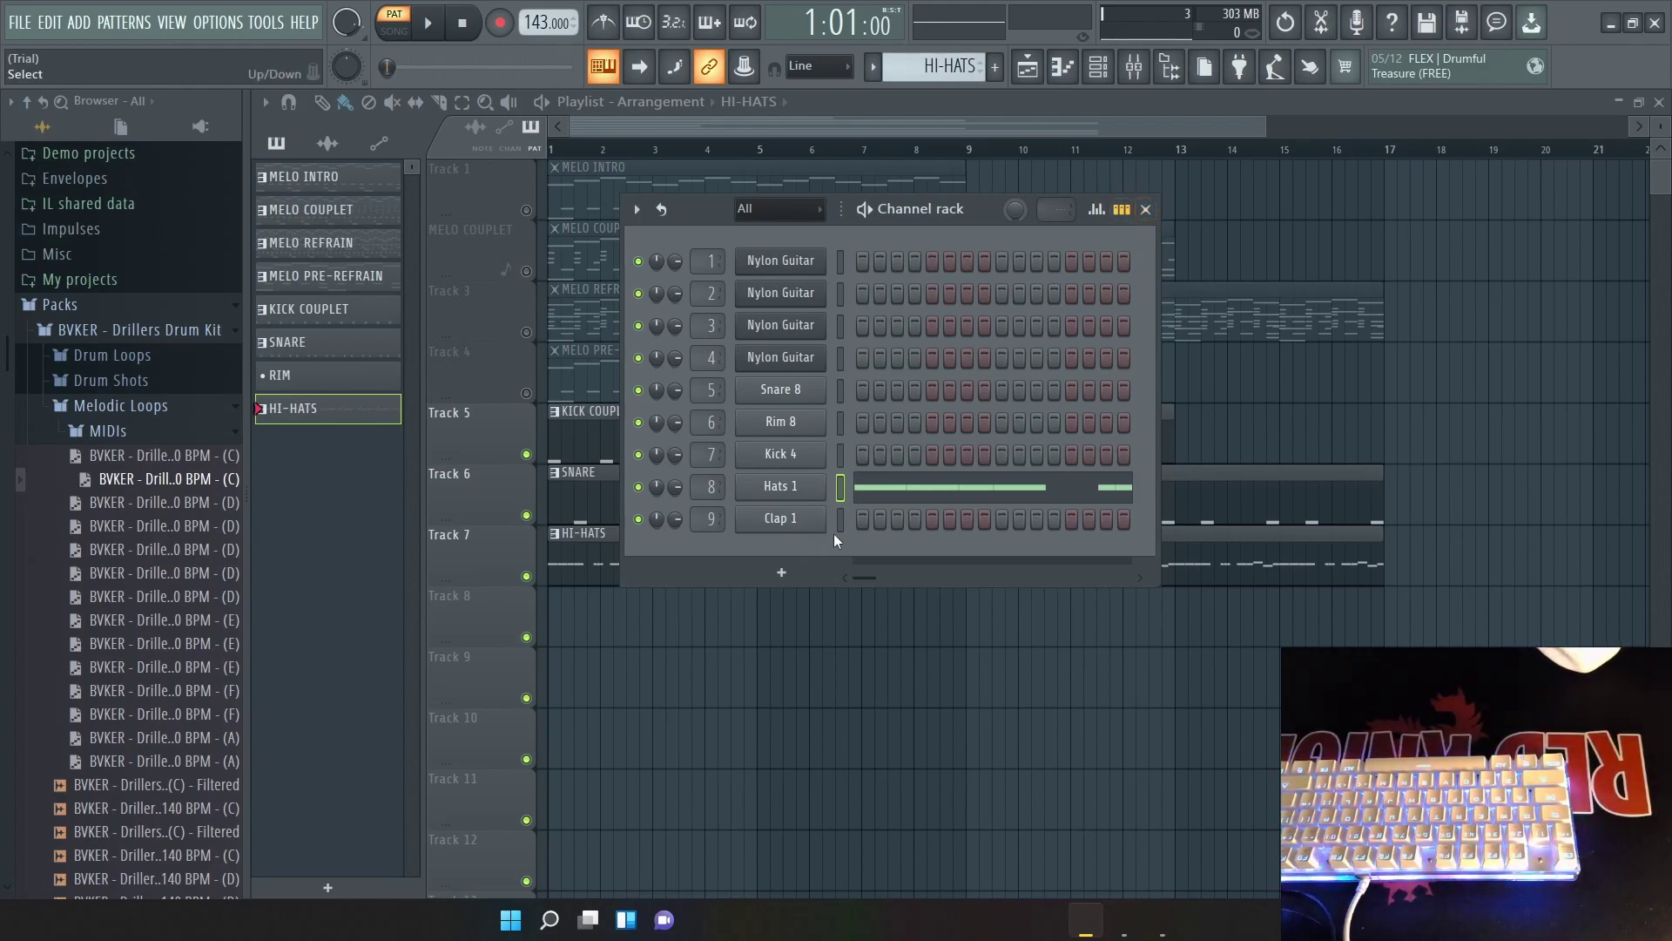
left_click(1148, 210)
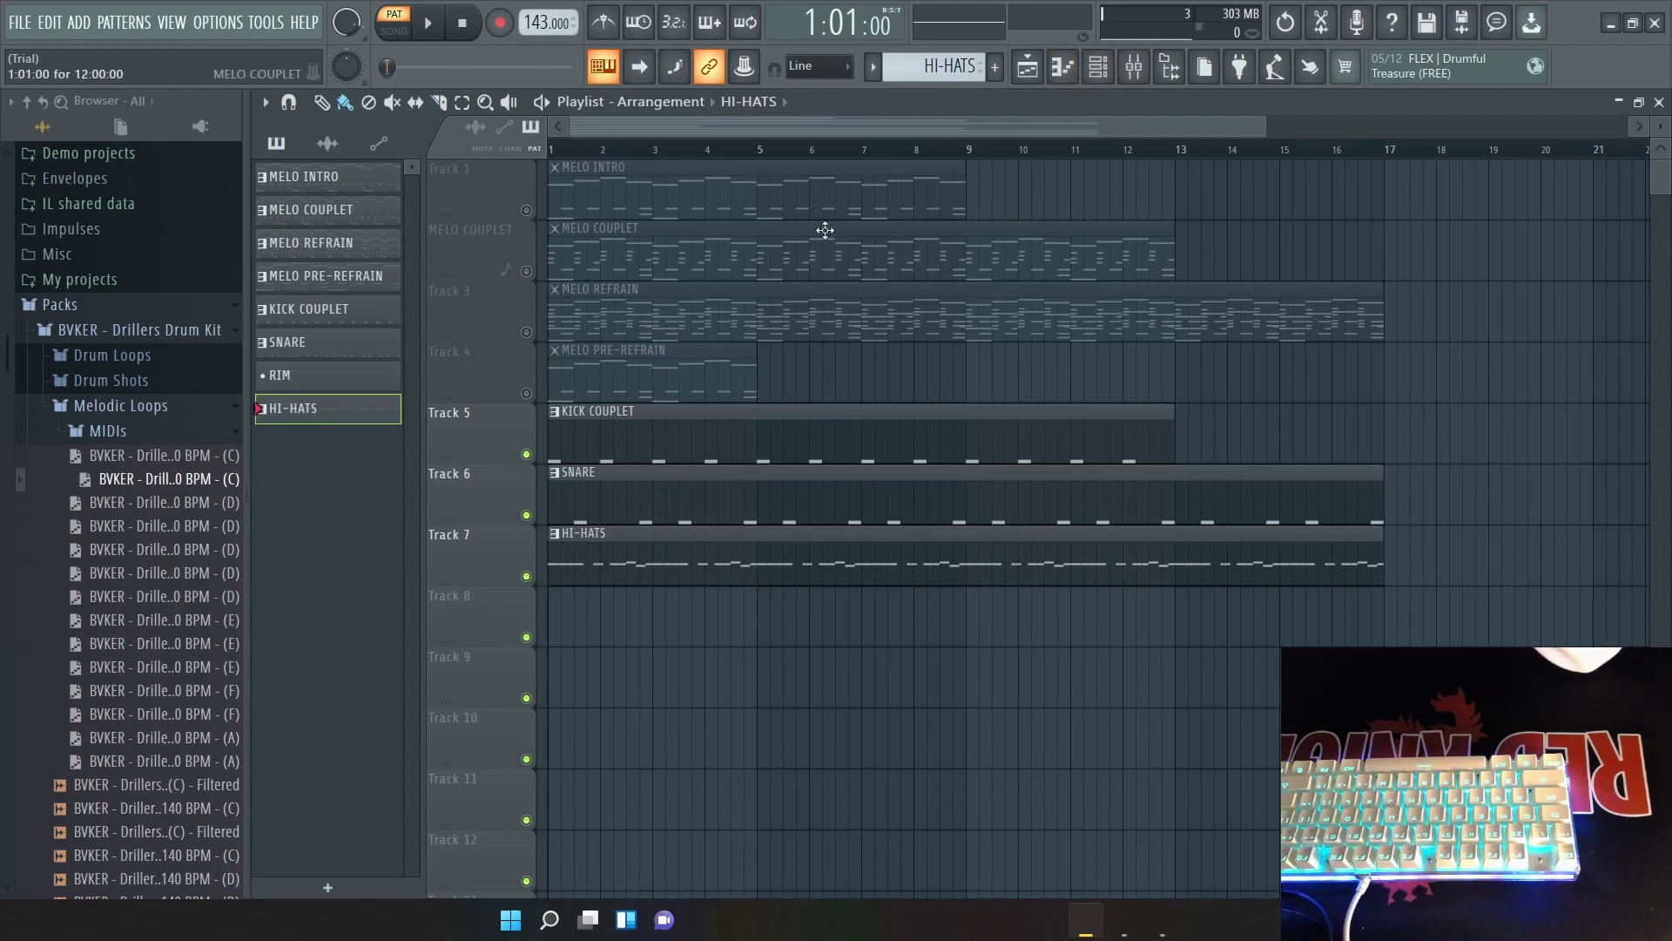
left_click(995, 67)
type("CLAP")
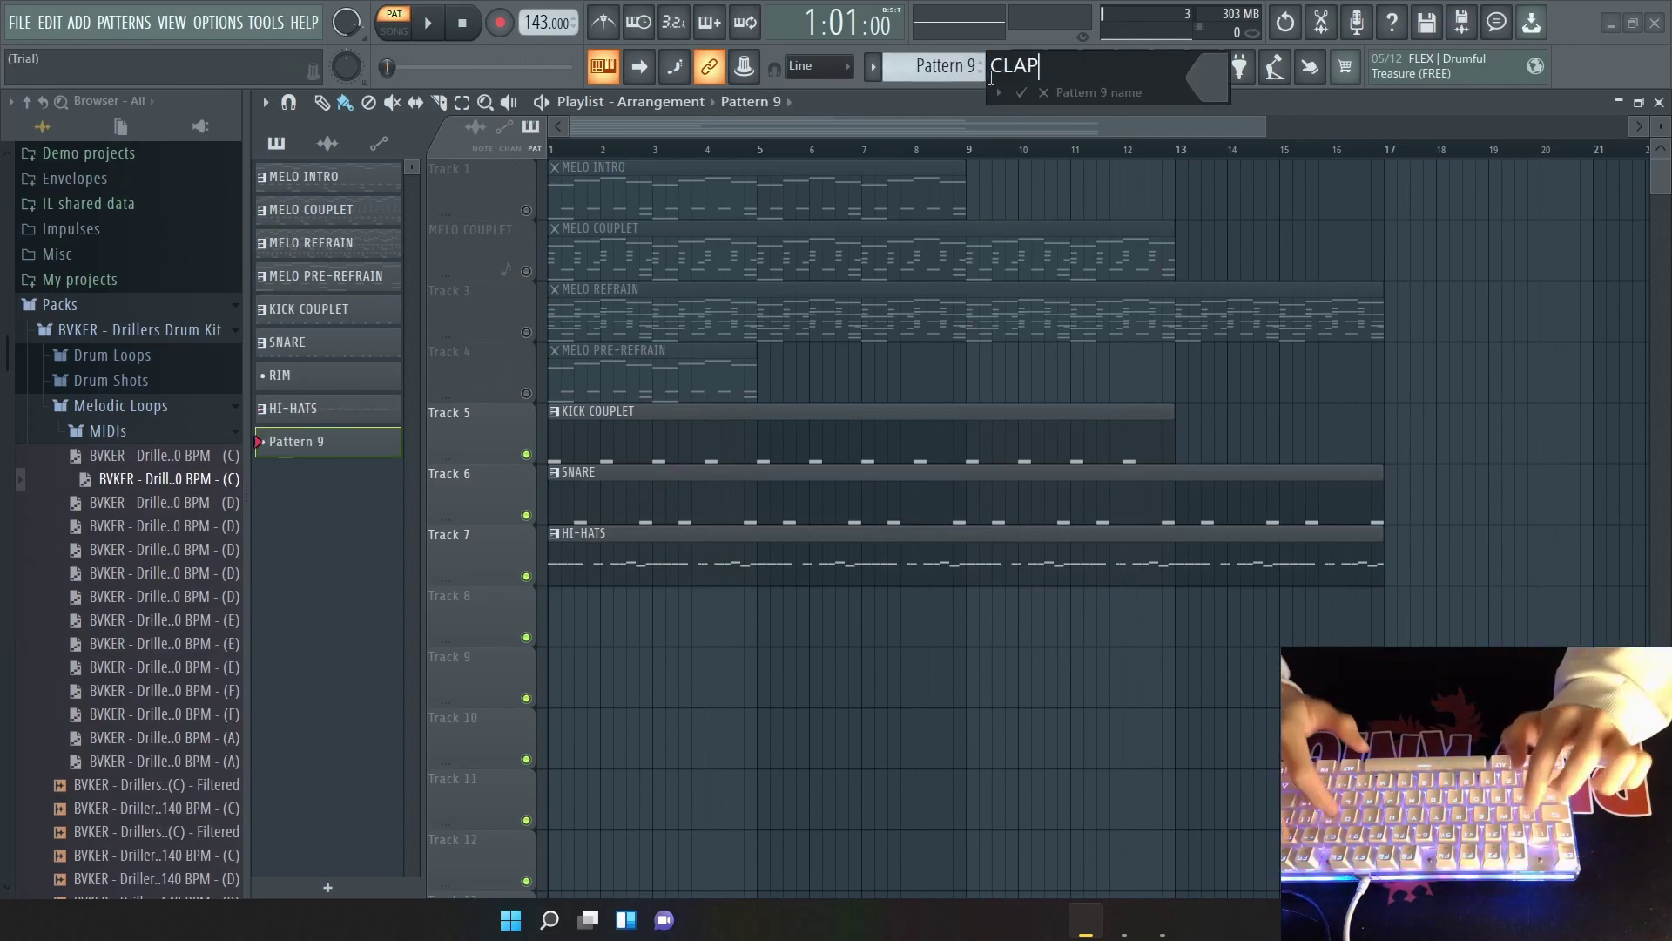
key("Return")
Try a CLAP clip on Track 8 and audition the C5 key in the Clap 1 piano roll.
left_click(605, 617)
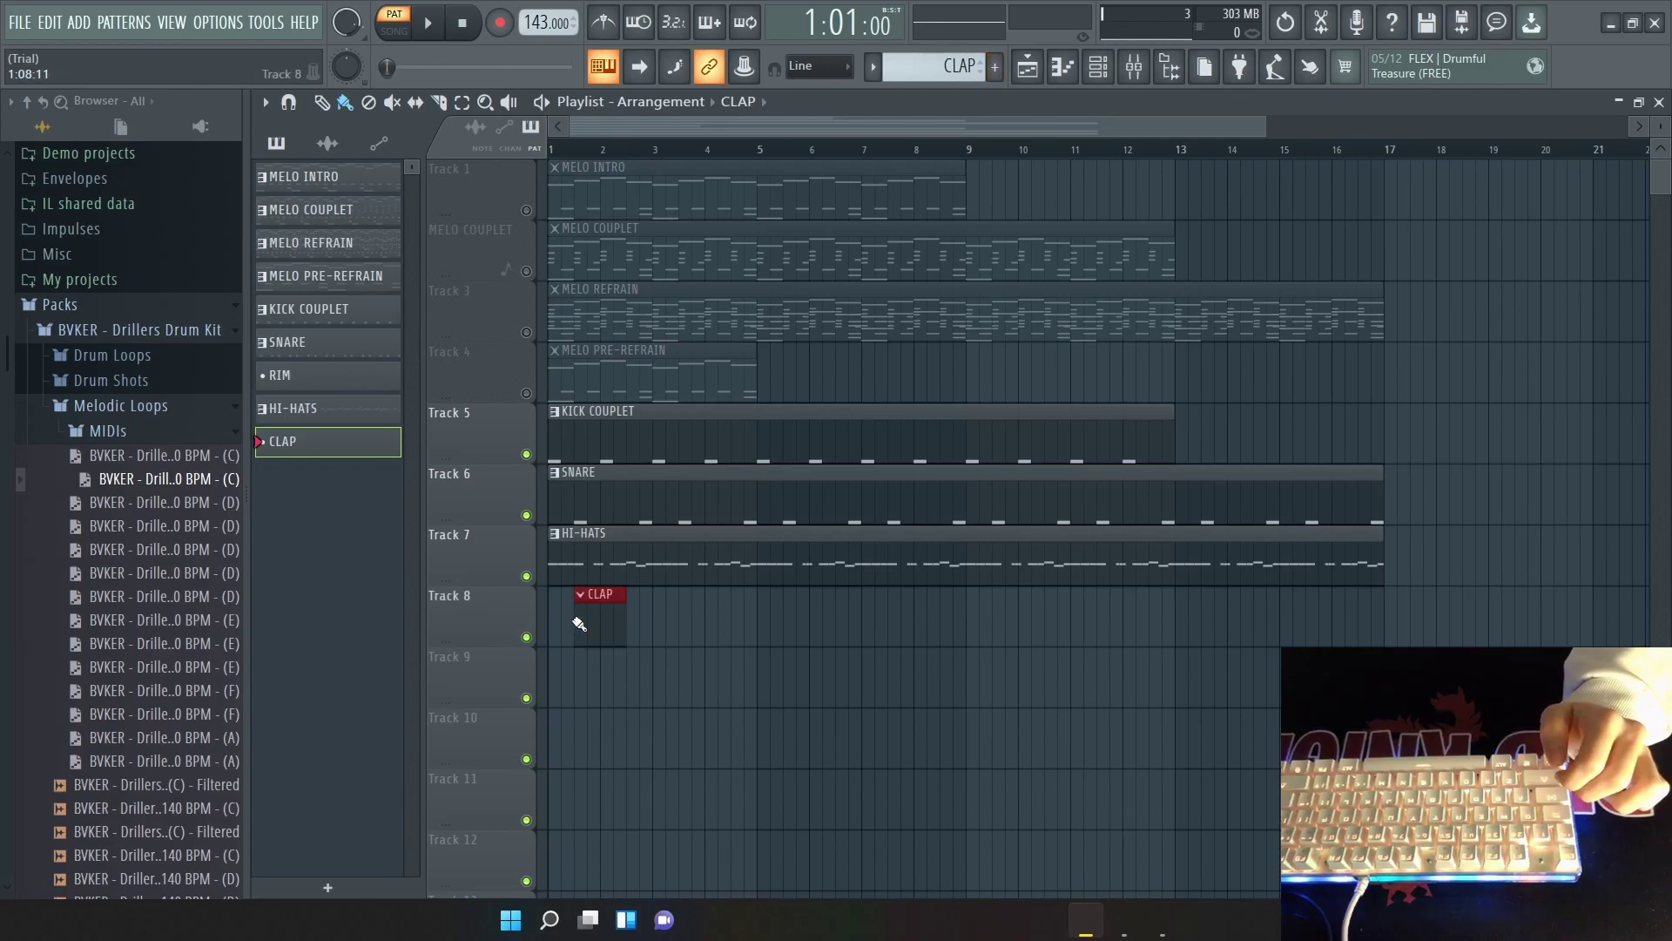
left_click(1064, 71)
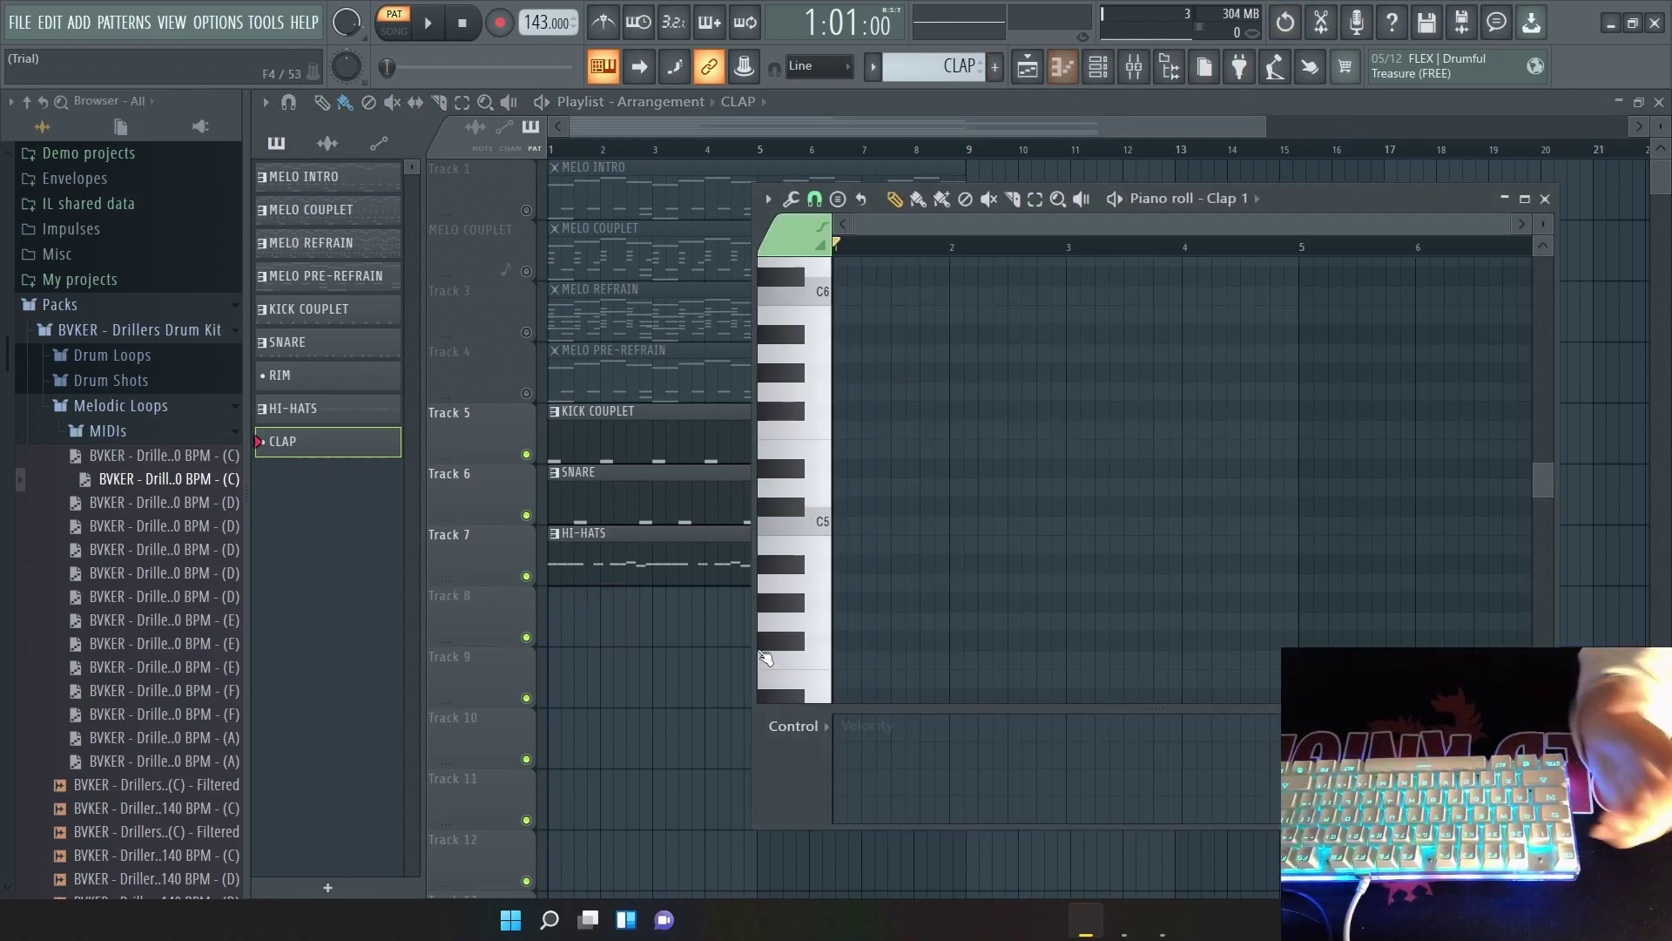
left_click(802, 528)
left_click(811, 525)
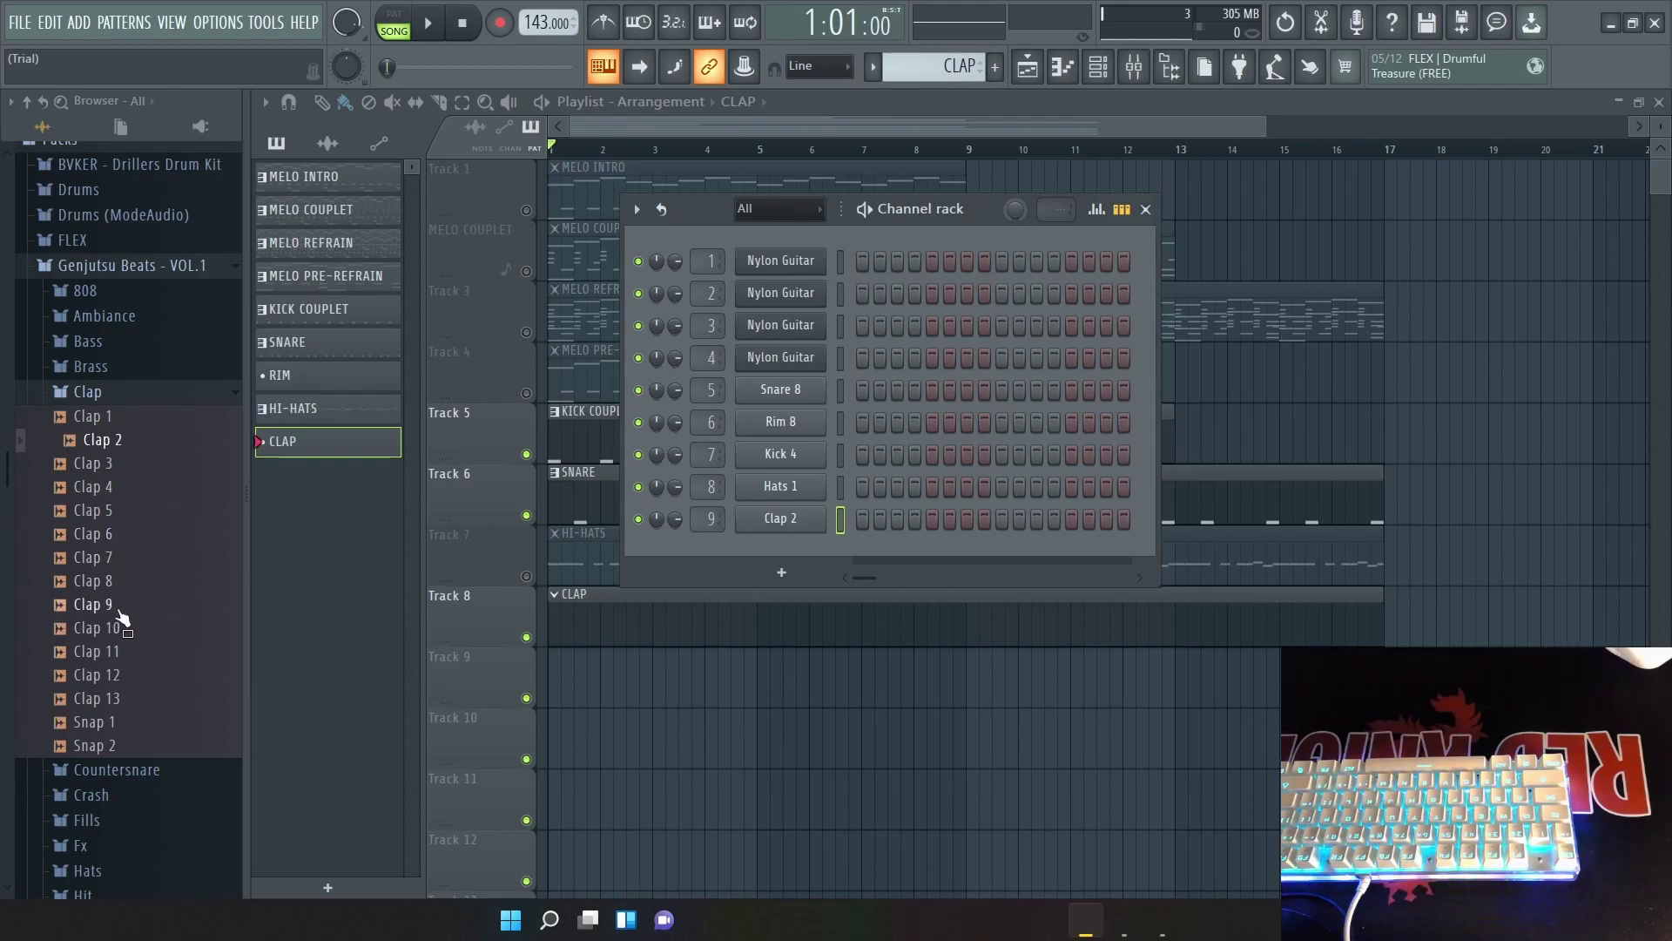
Unmute the HI-HATS track and open the channel rack.
left_click(526, 575)
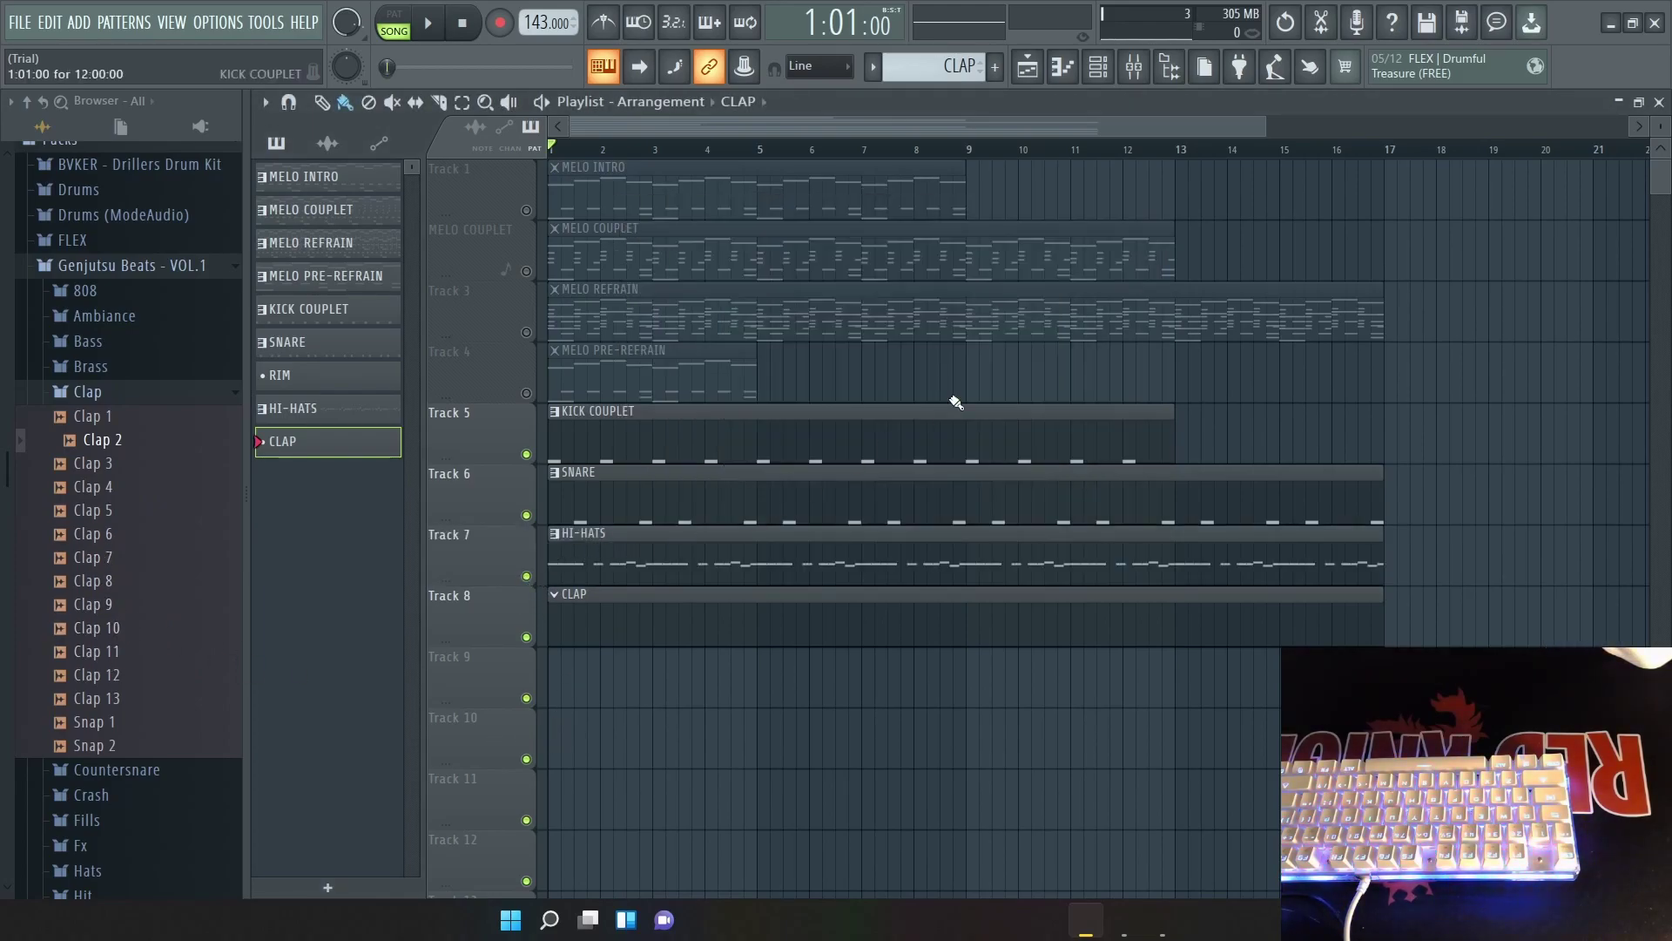
left_click(1094, 70)
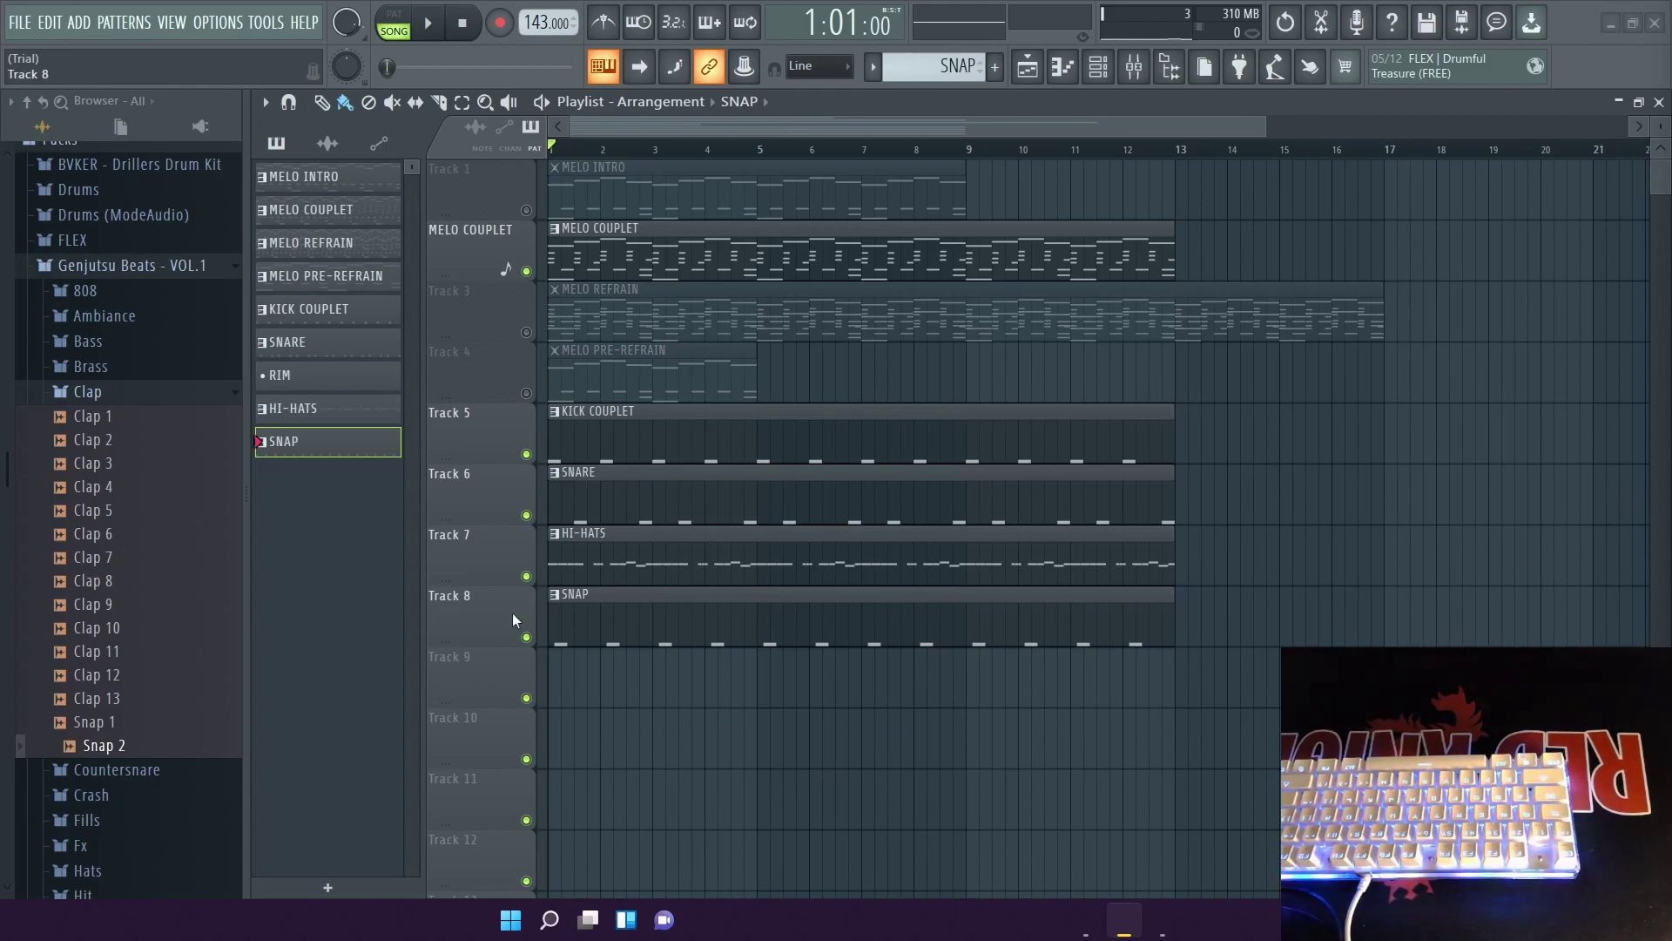
Mute the MELO COUPLET track and audition the kick, snare, hi-hat and snap patterns together.
left_click(526, 271)
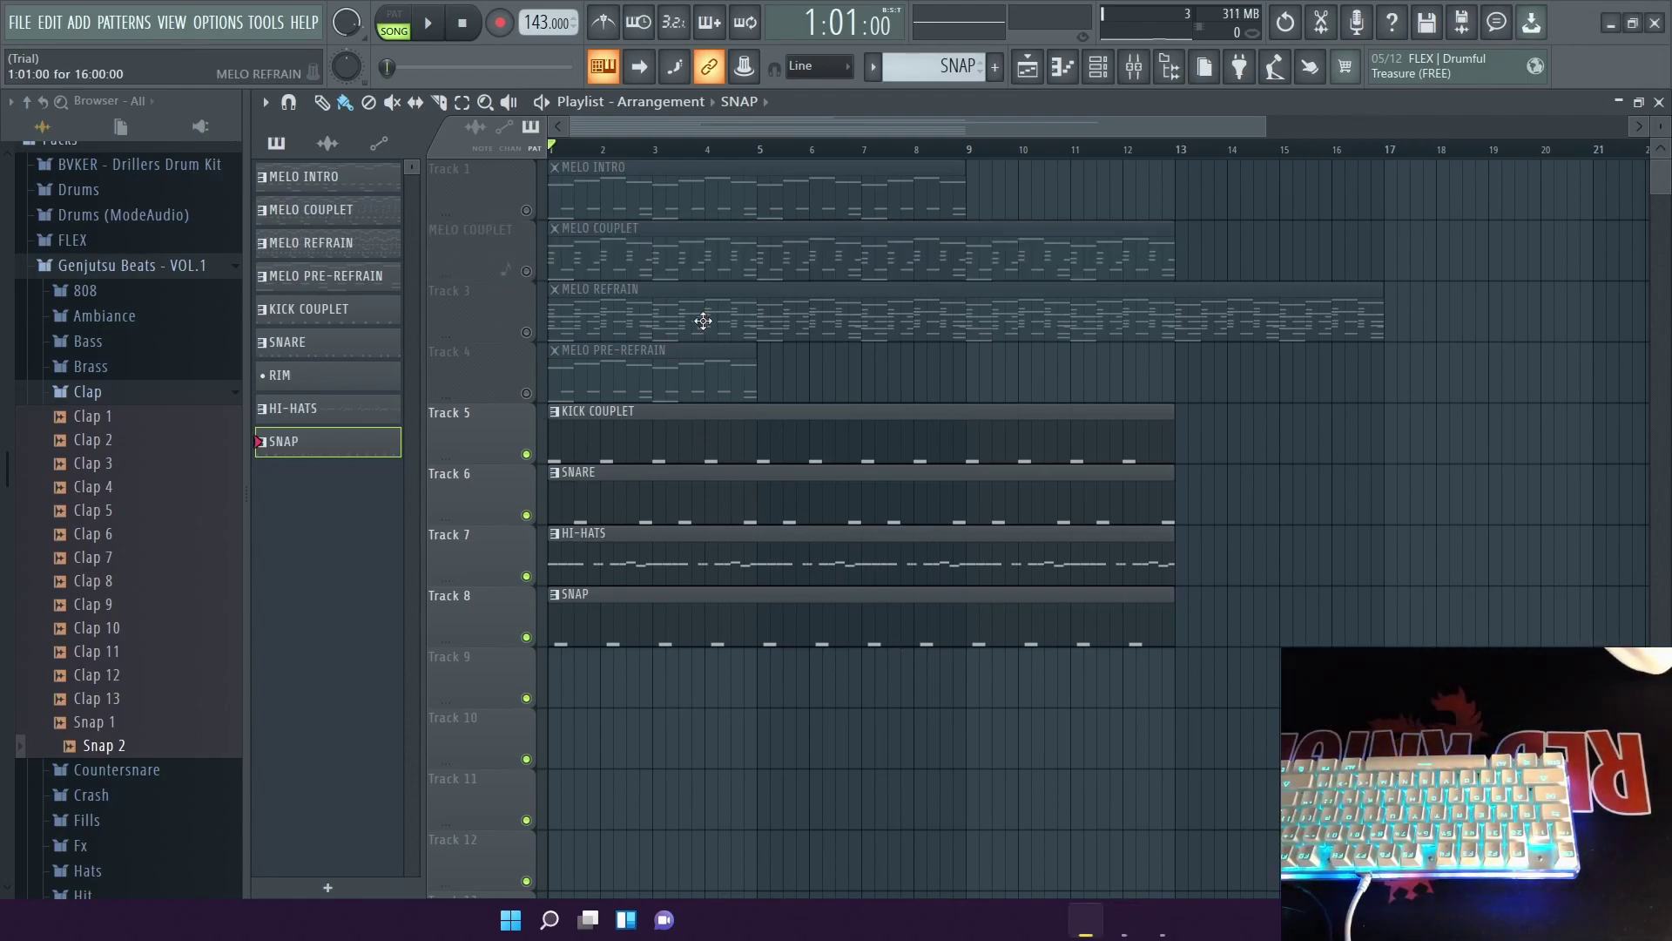
left_click(432, 26)
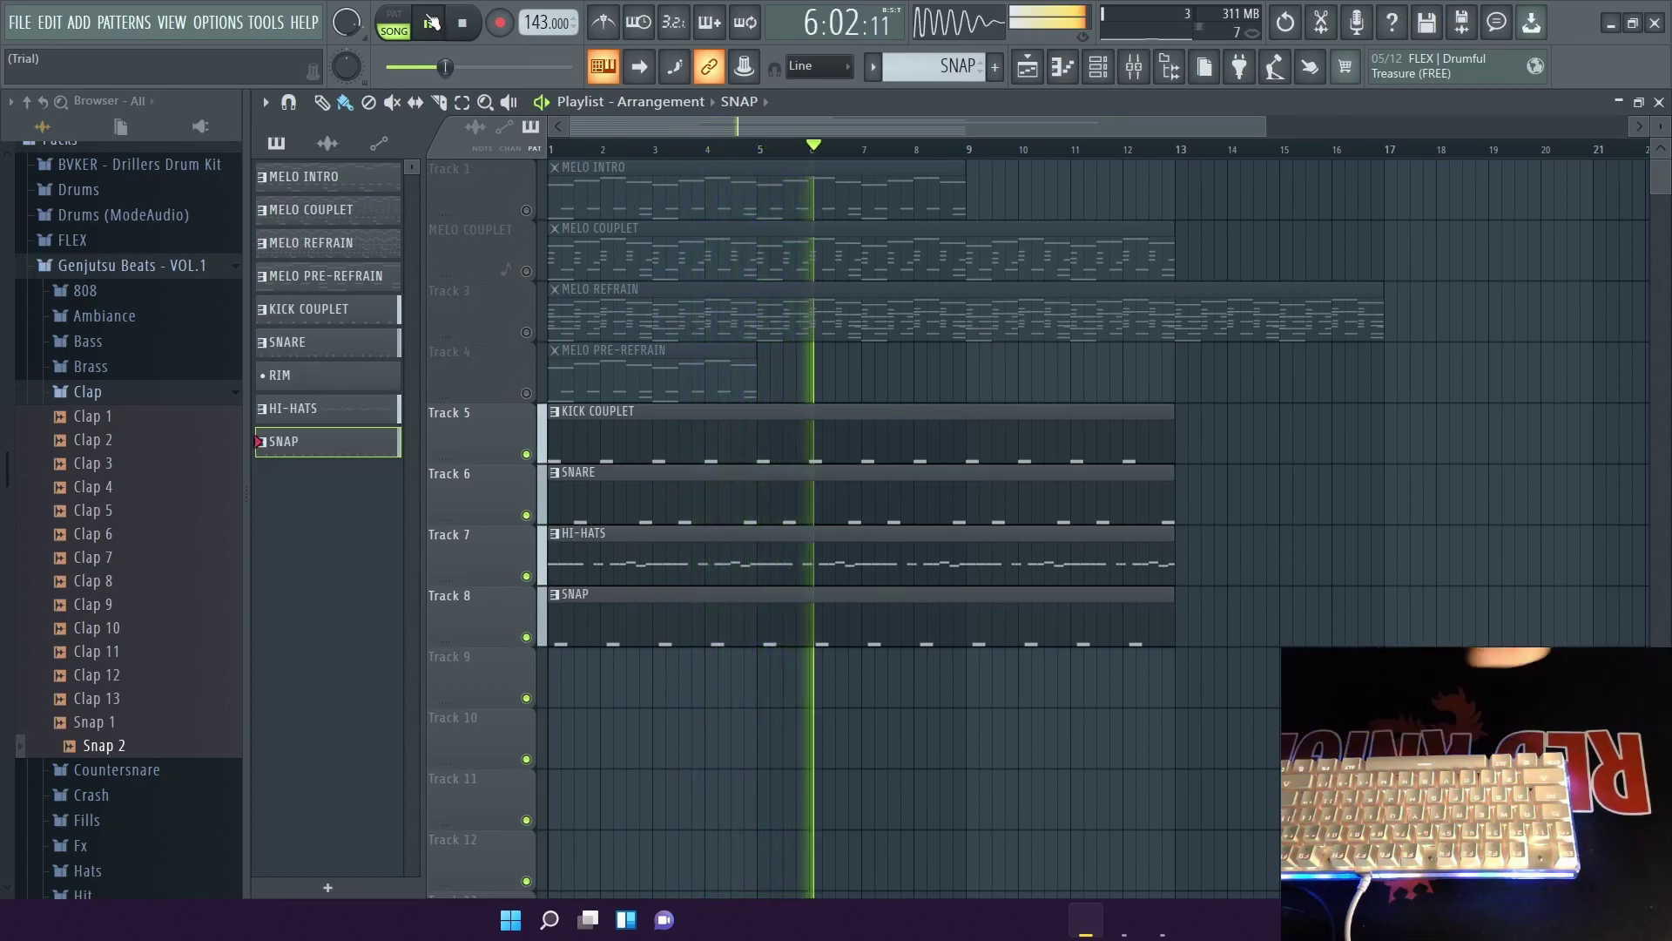
left_click(466, 33)
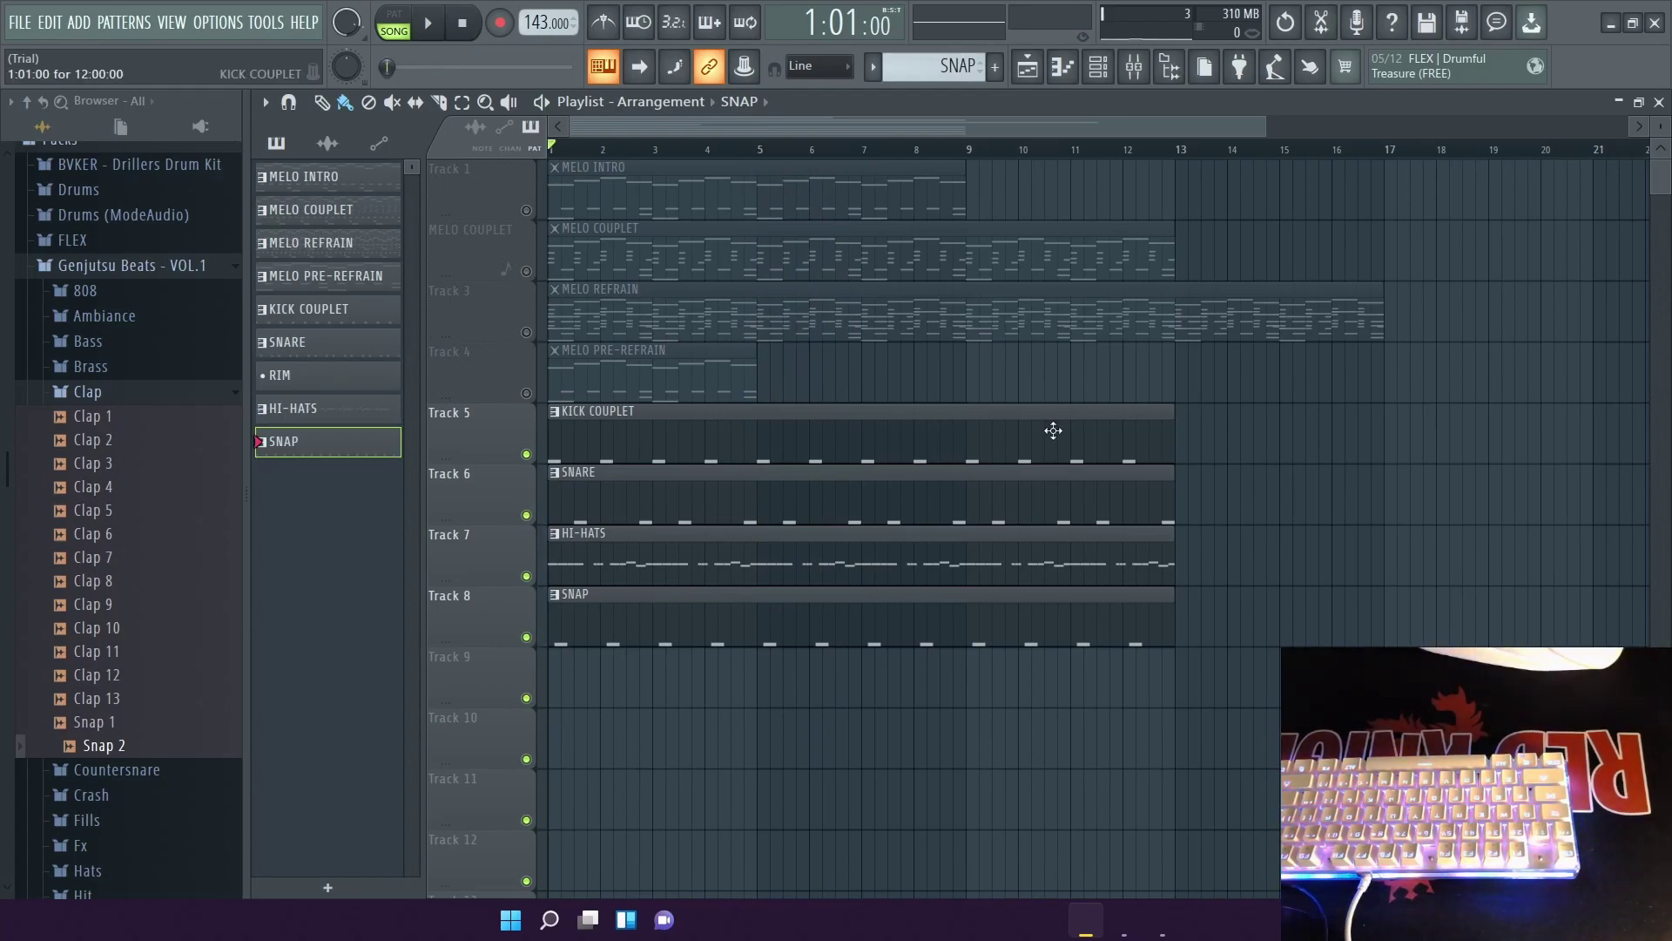
Try removing the bar 6 kick from the KICK COUPLET pattern, deleting and re-entering the C5 kick at bar 7.
double_click(888, 429)
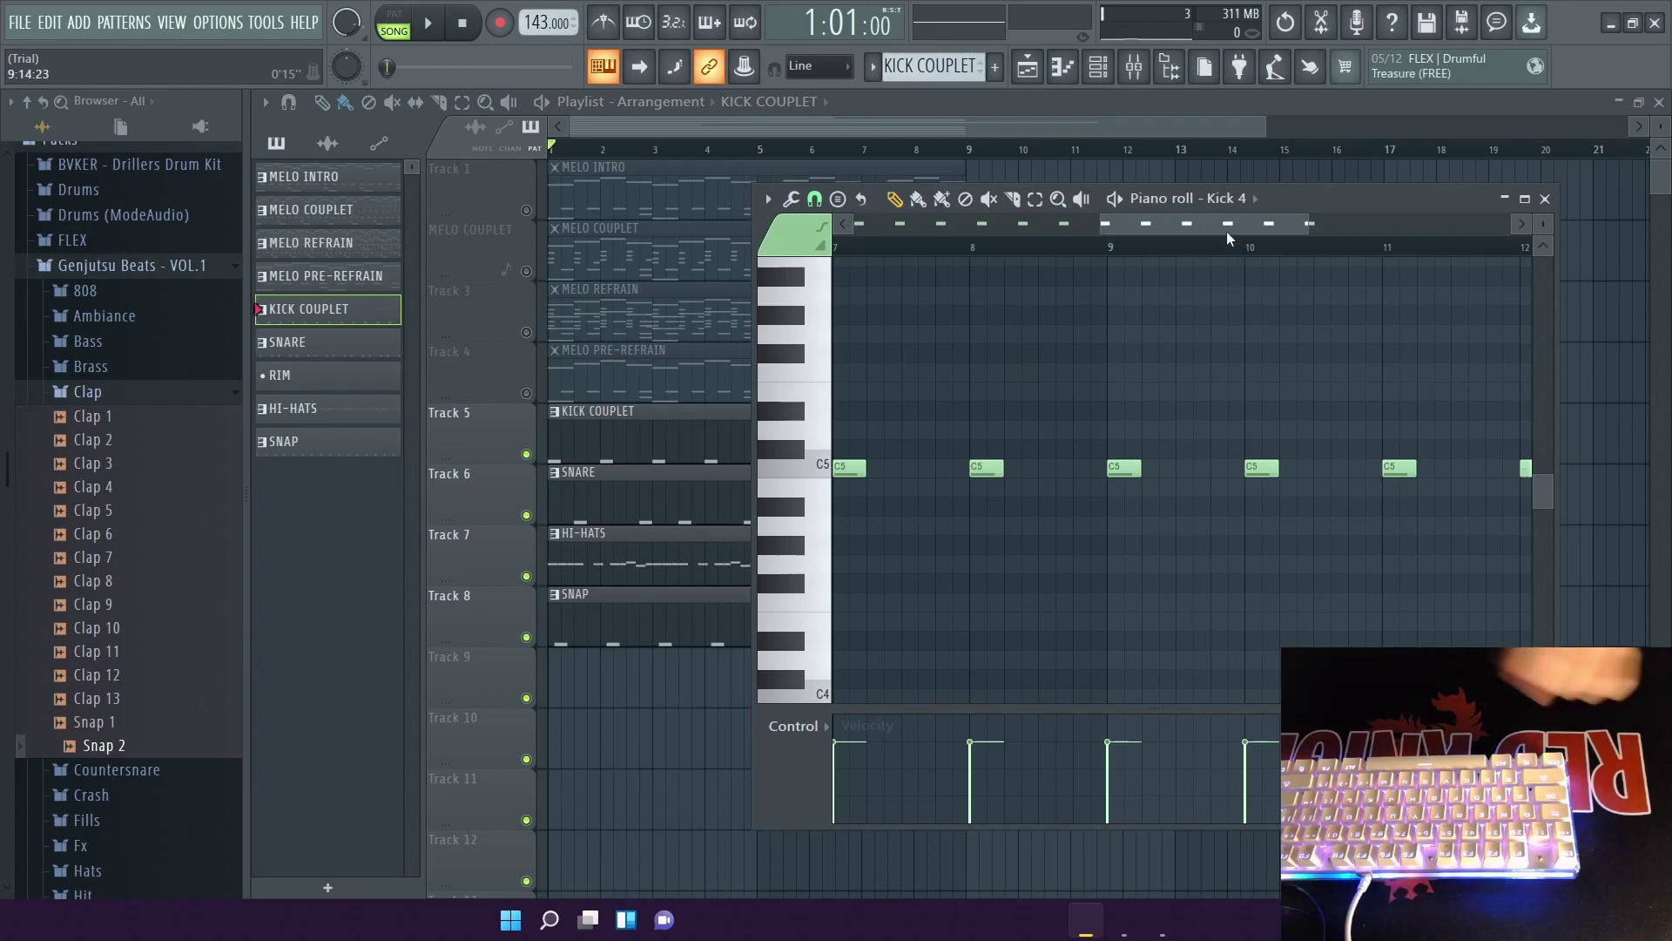
left_click_drag(1214, 234, 1082, 232)
right_click(1289, 468)
right_click(1149, 467)
left_click(1285, 476)
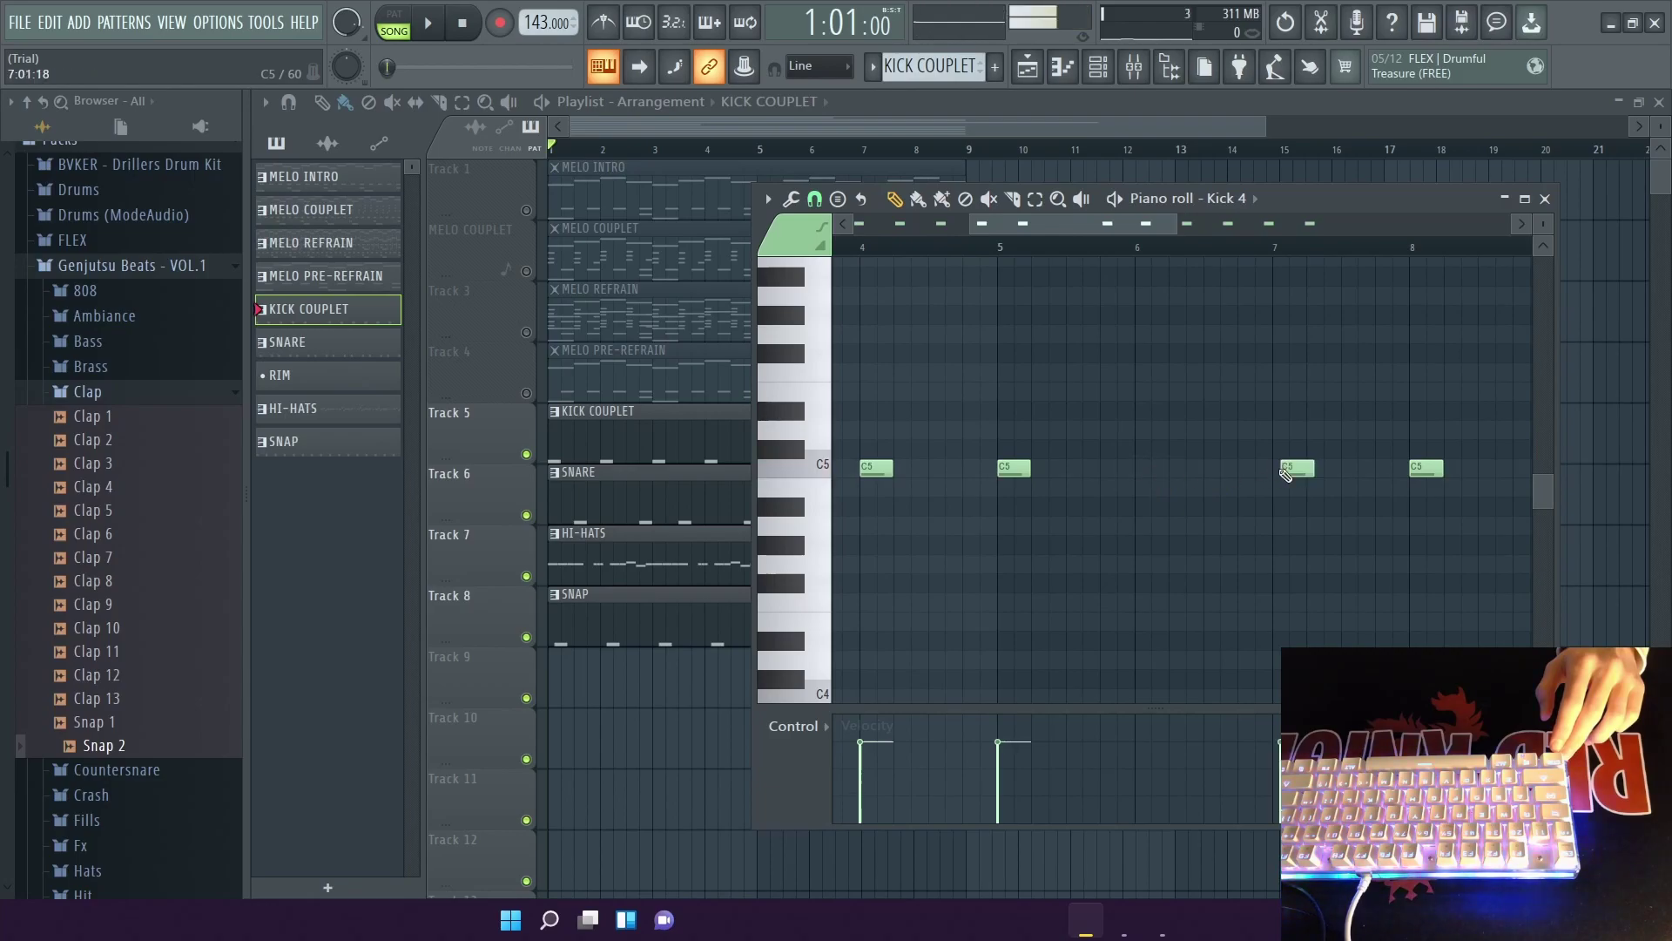
Try three consecutive short C5 kicks in the second half of bar 6.
scroll(1273, 480, "up", 1)
scroll(1272, 483, "up", 1)
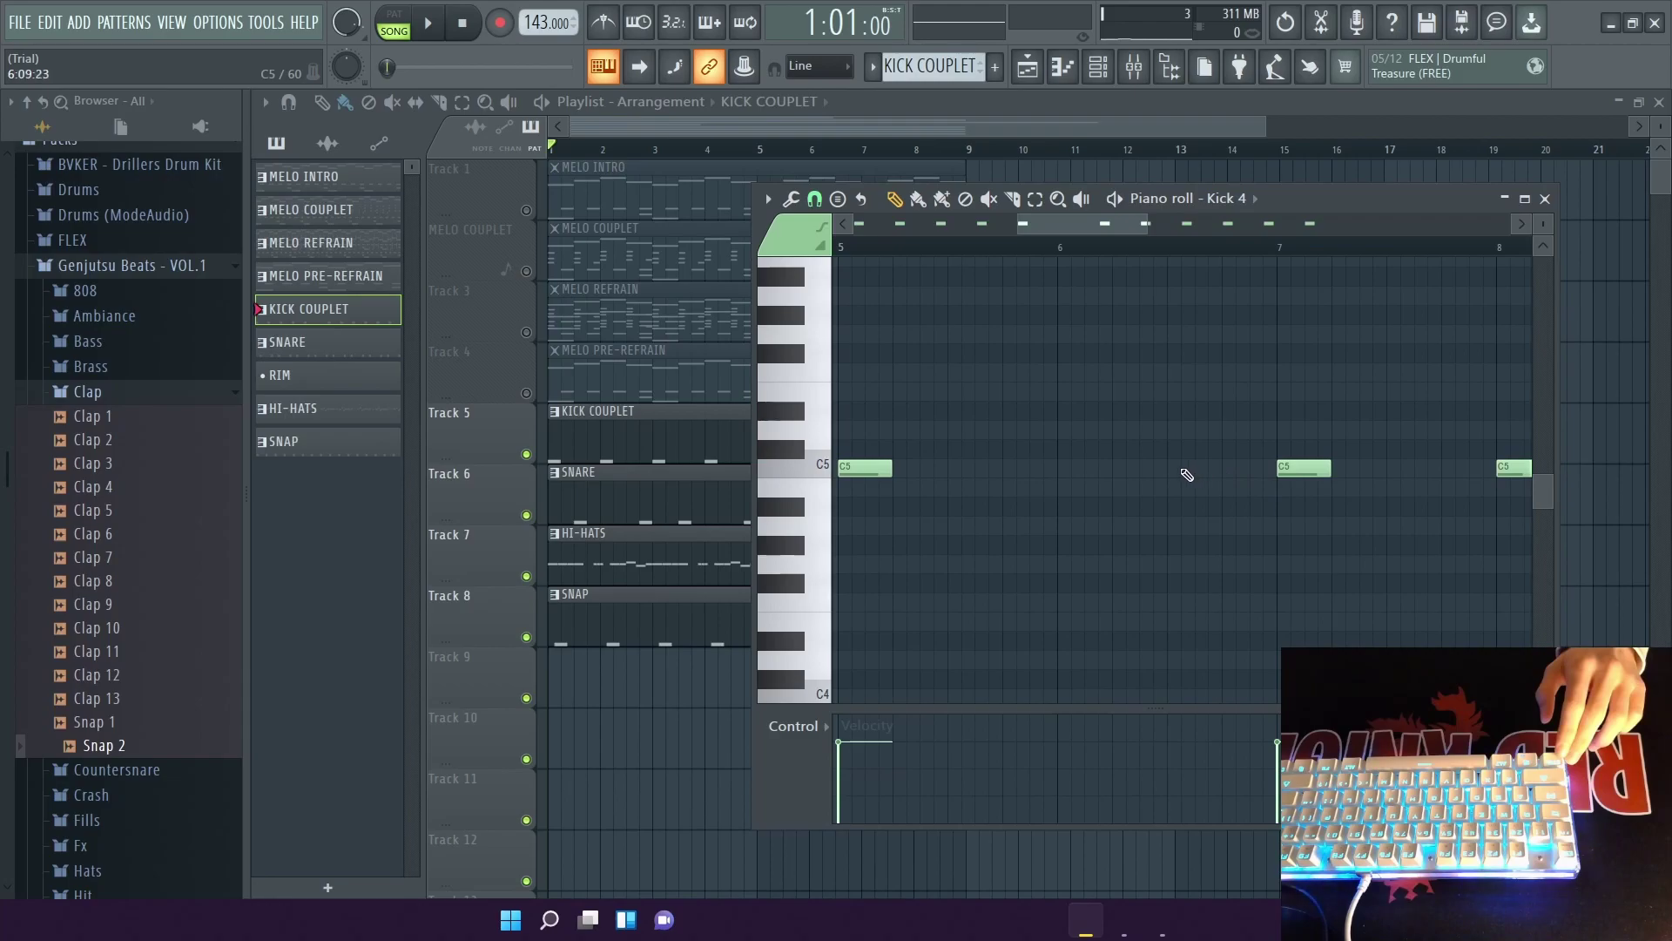
left_click(1180, 474)
left_click(1208, 472)
left_click(1235, 471)
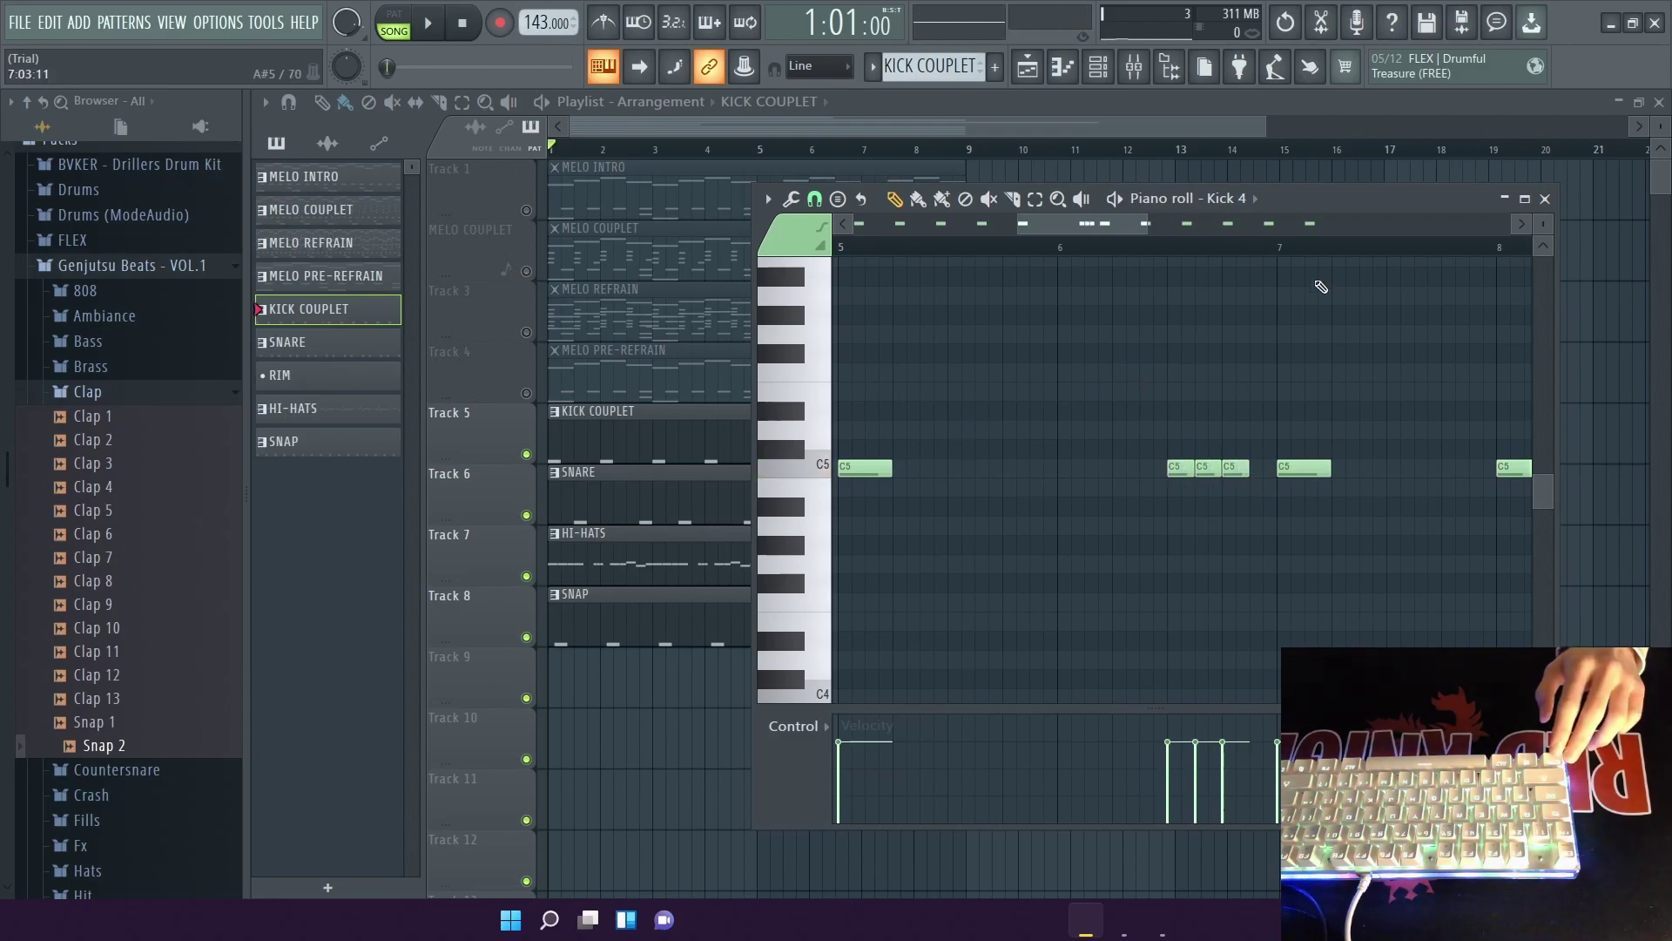
Close the piano roll and audition the drums with the edited kick pattern.
left_click(1545, 199)
left_click(430, 24)
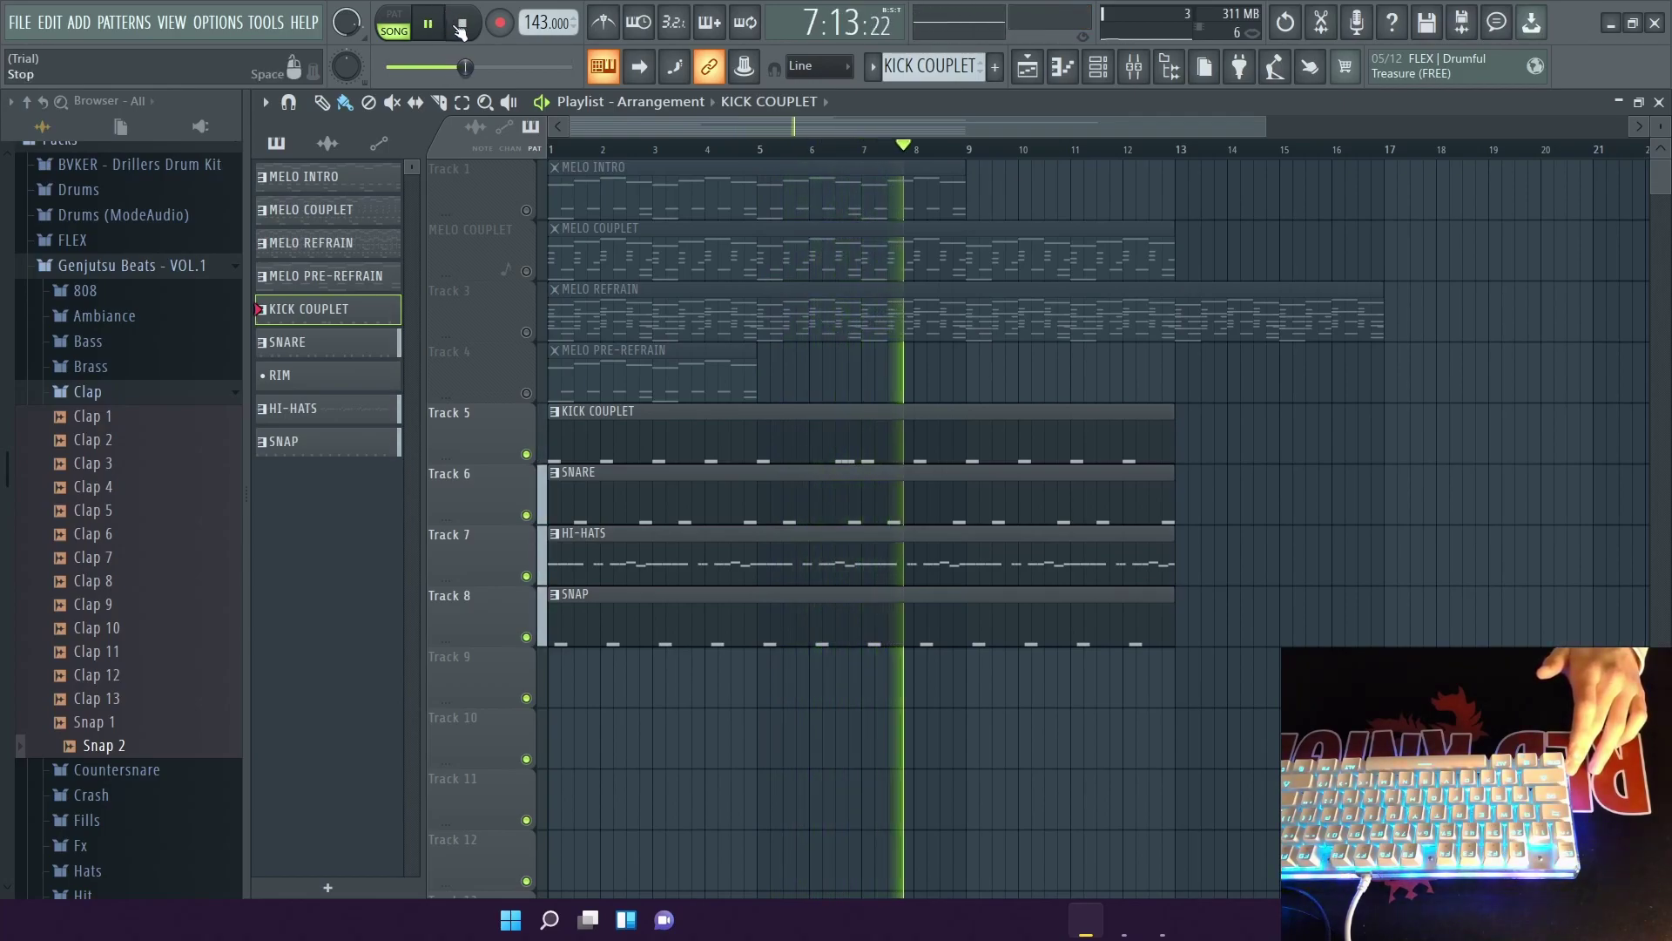
left_click(461, 26)
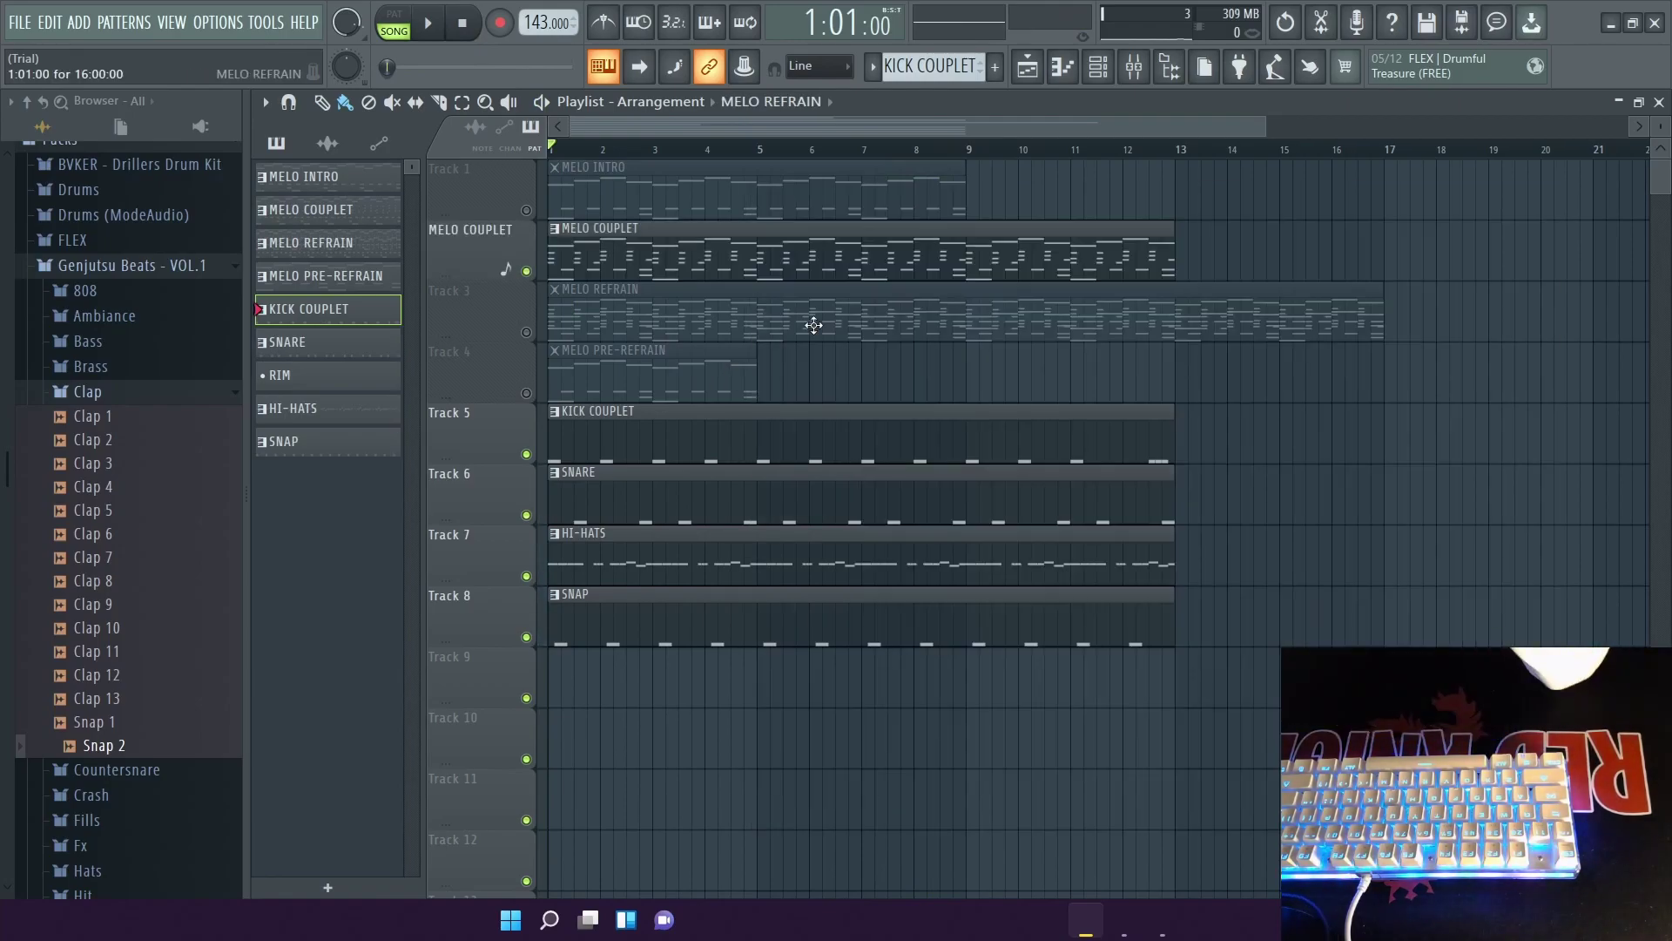
Select the Rim 8 channel and place the RIM pattern on Track 9 from bar 1 to bar 13.
left_click(1097, 67)
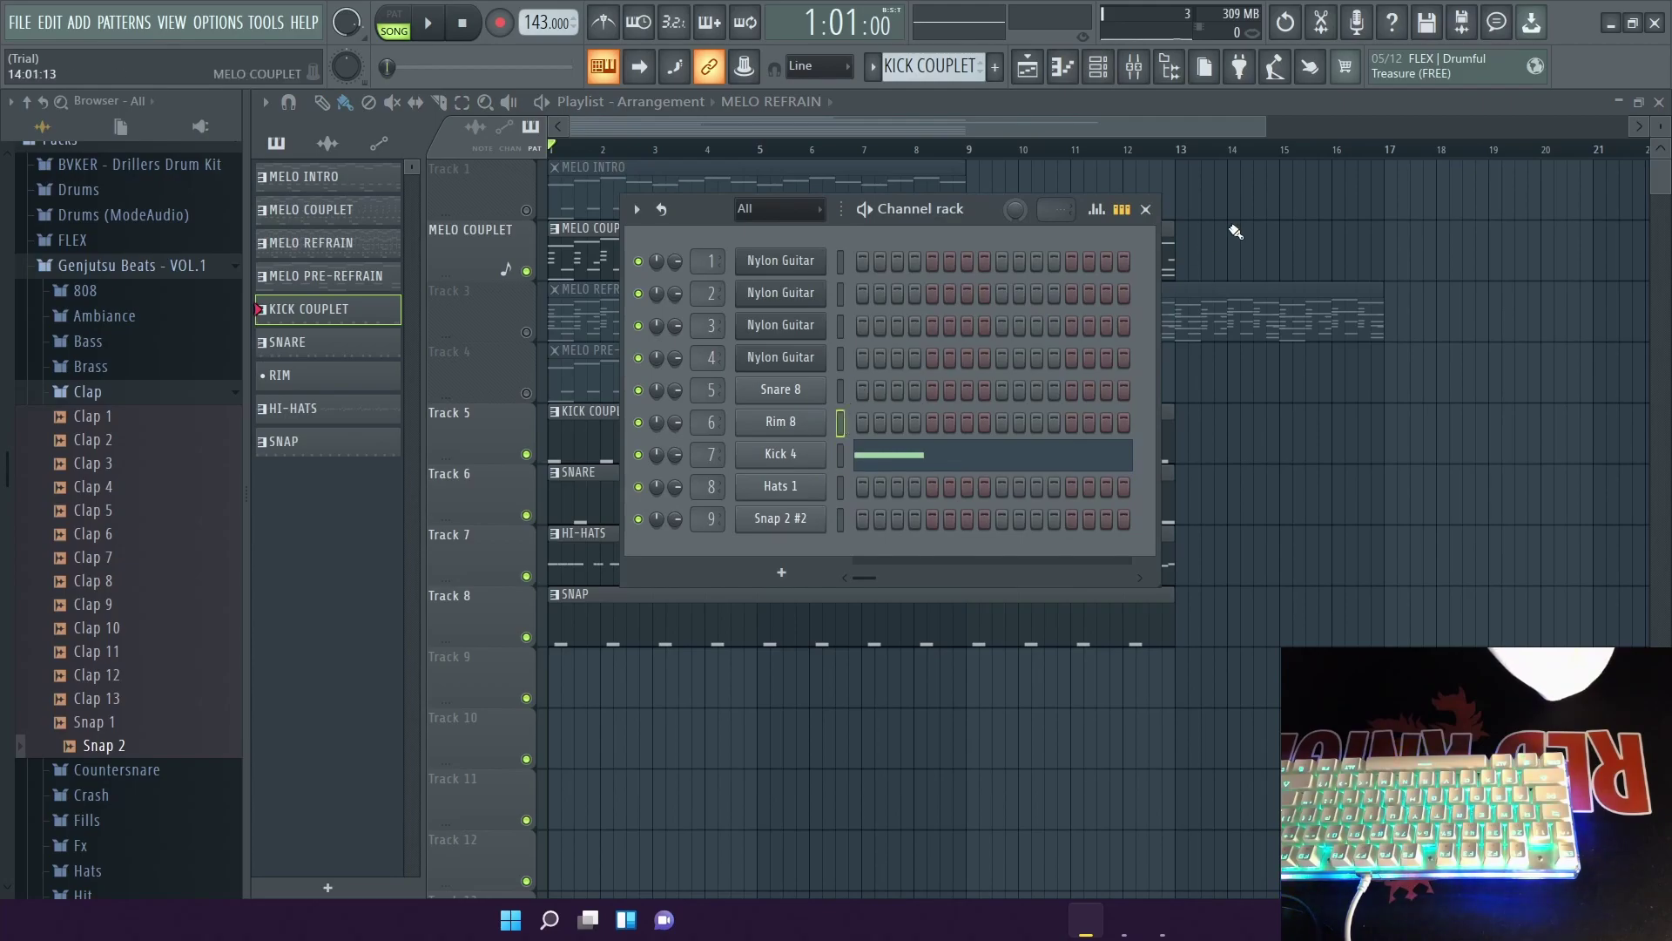
left_click(1146, 209)
left_click_drag(301, 377, 1169, 701)
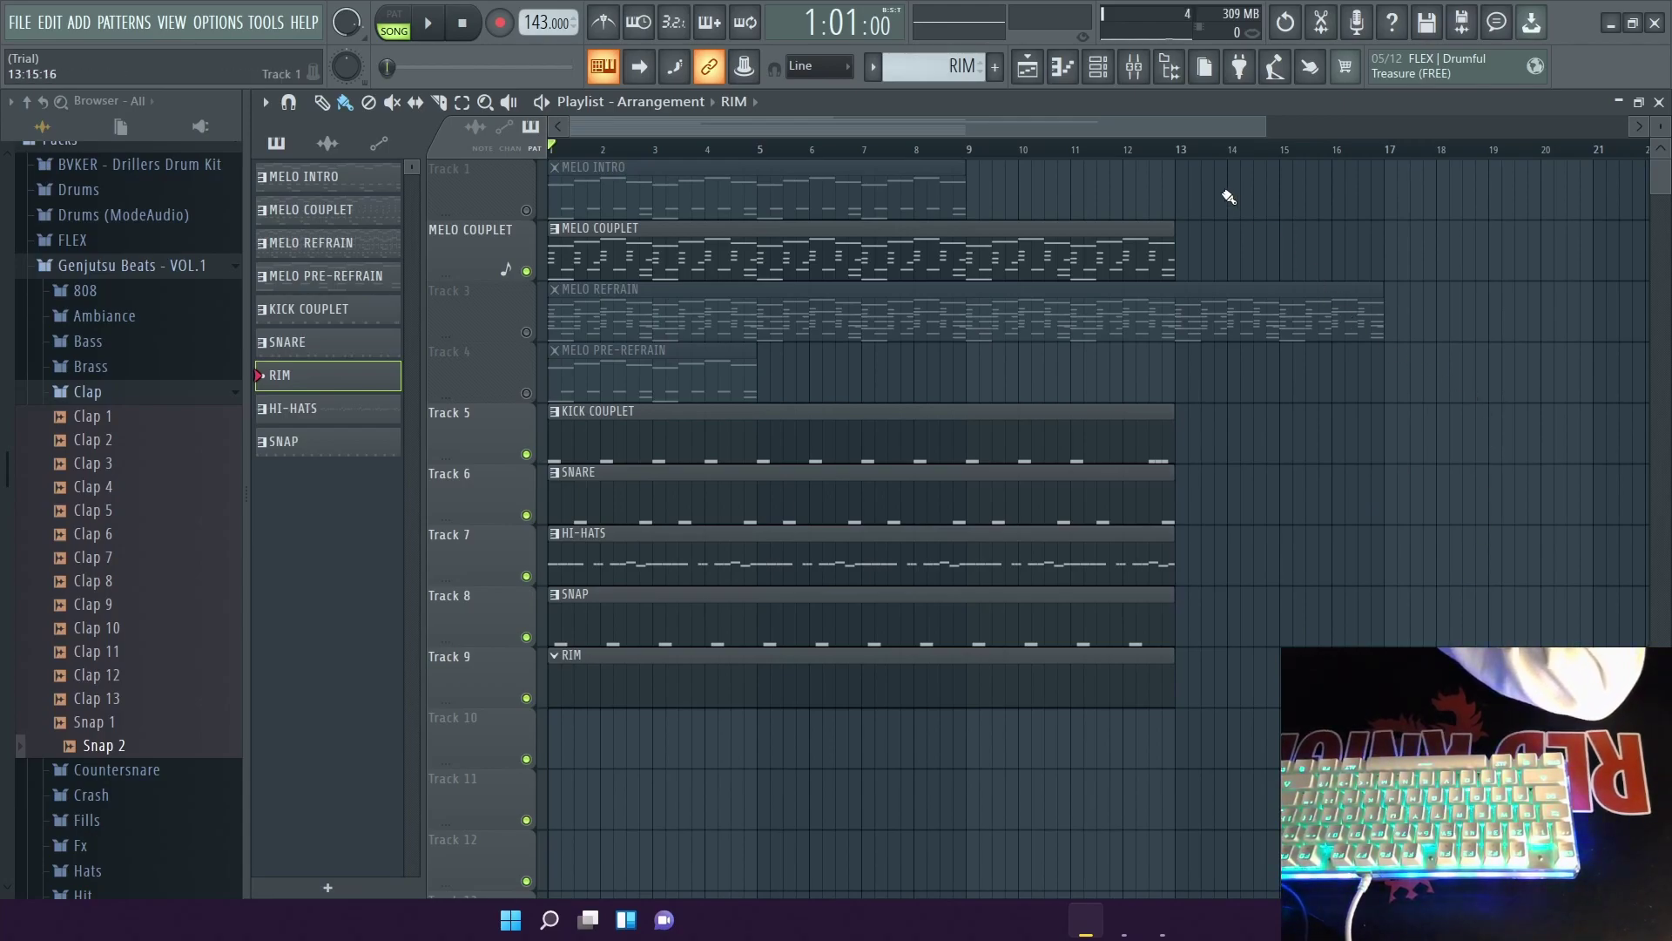
Enter C5 rim notes in the RIM pattern at beat 3 of bars 1 and 3 and beat 4 of bars 2 and 4.
left_click(1064, 70)
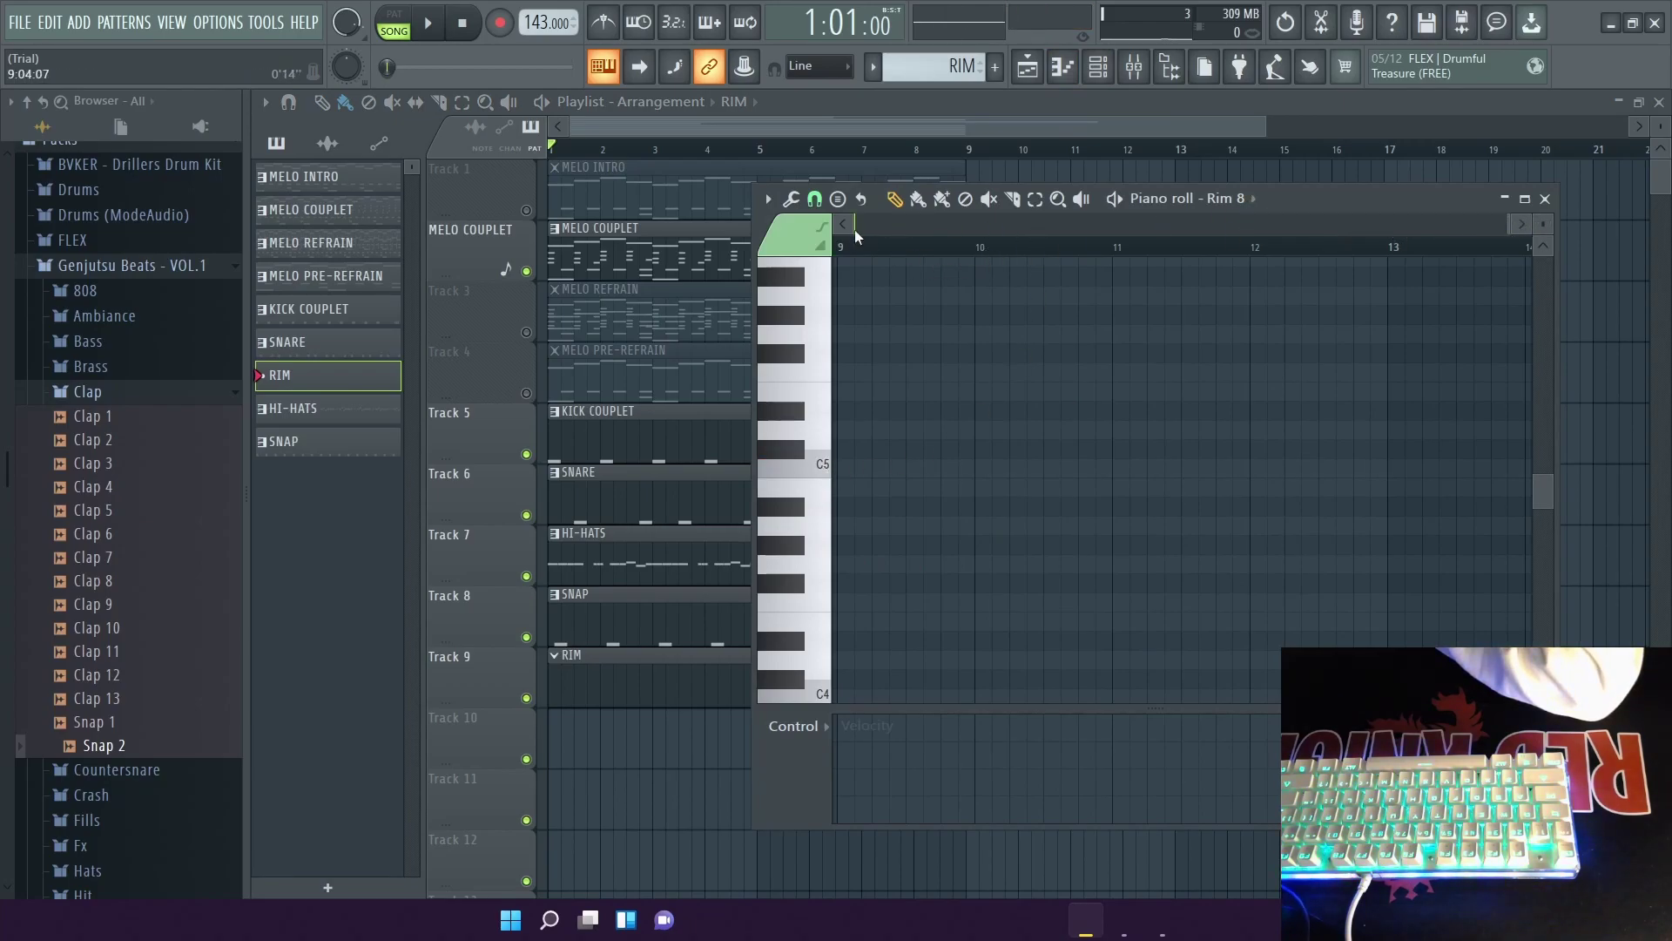
left_click_drag(853, 230, 845, 228)
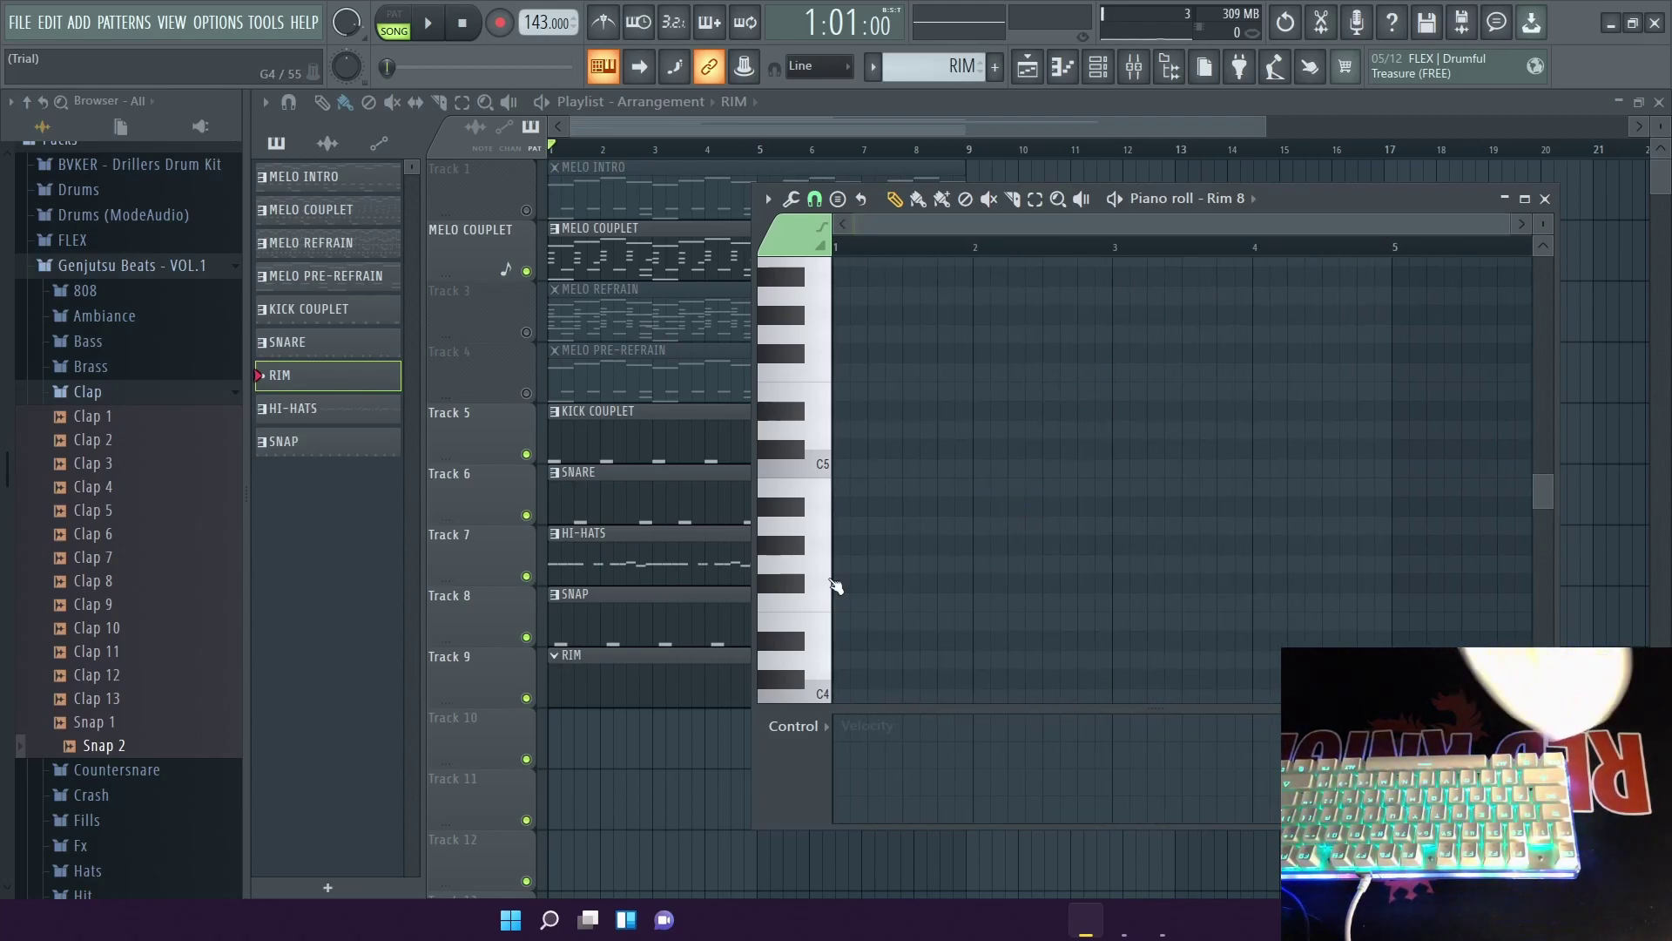
left_click(828, 475)
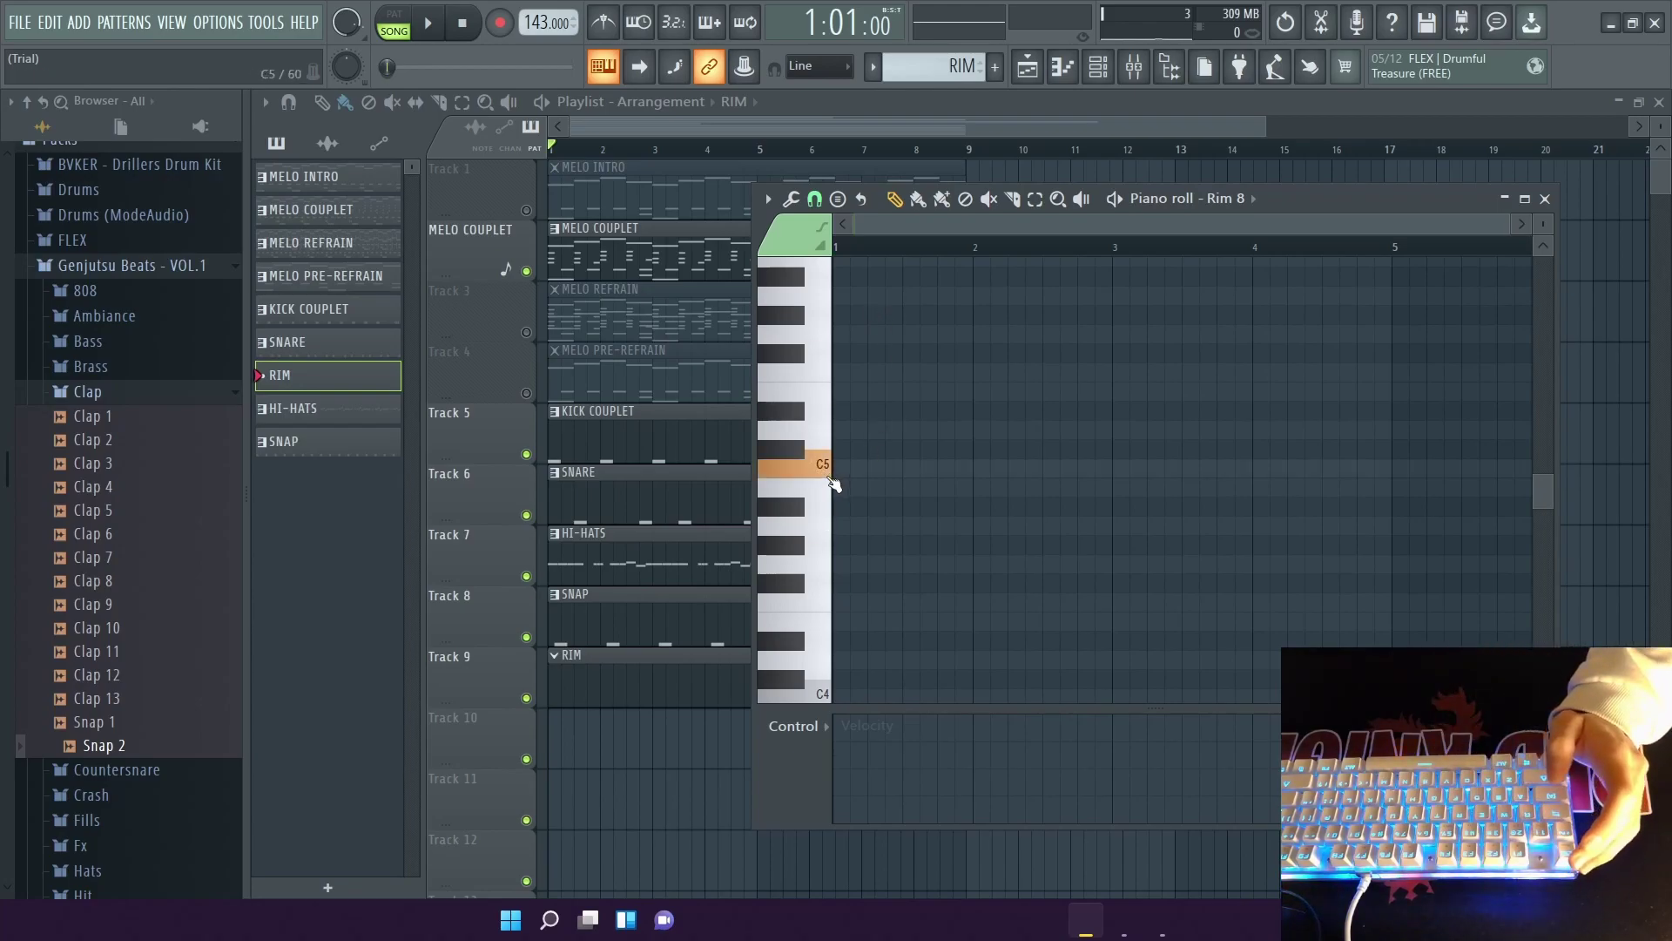
left_click(830, 479)
left_click(830, 479)
left_click(830, 479)
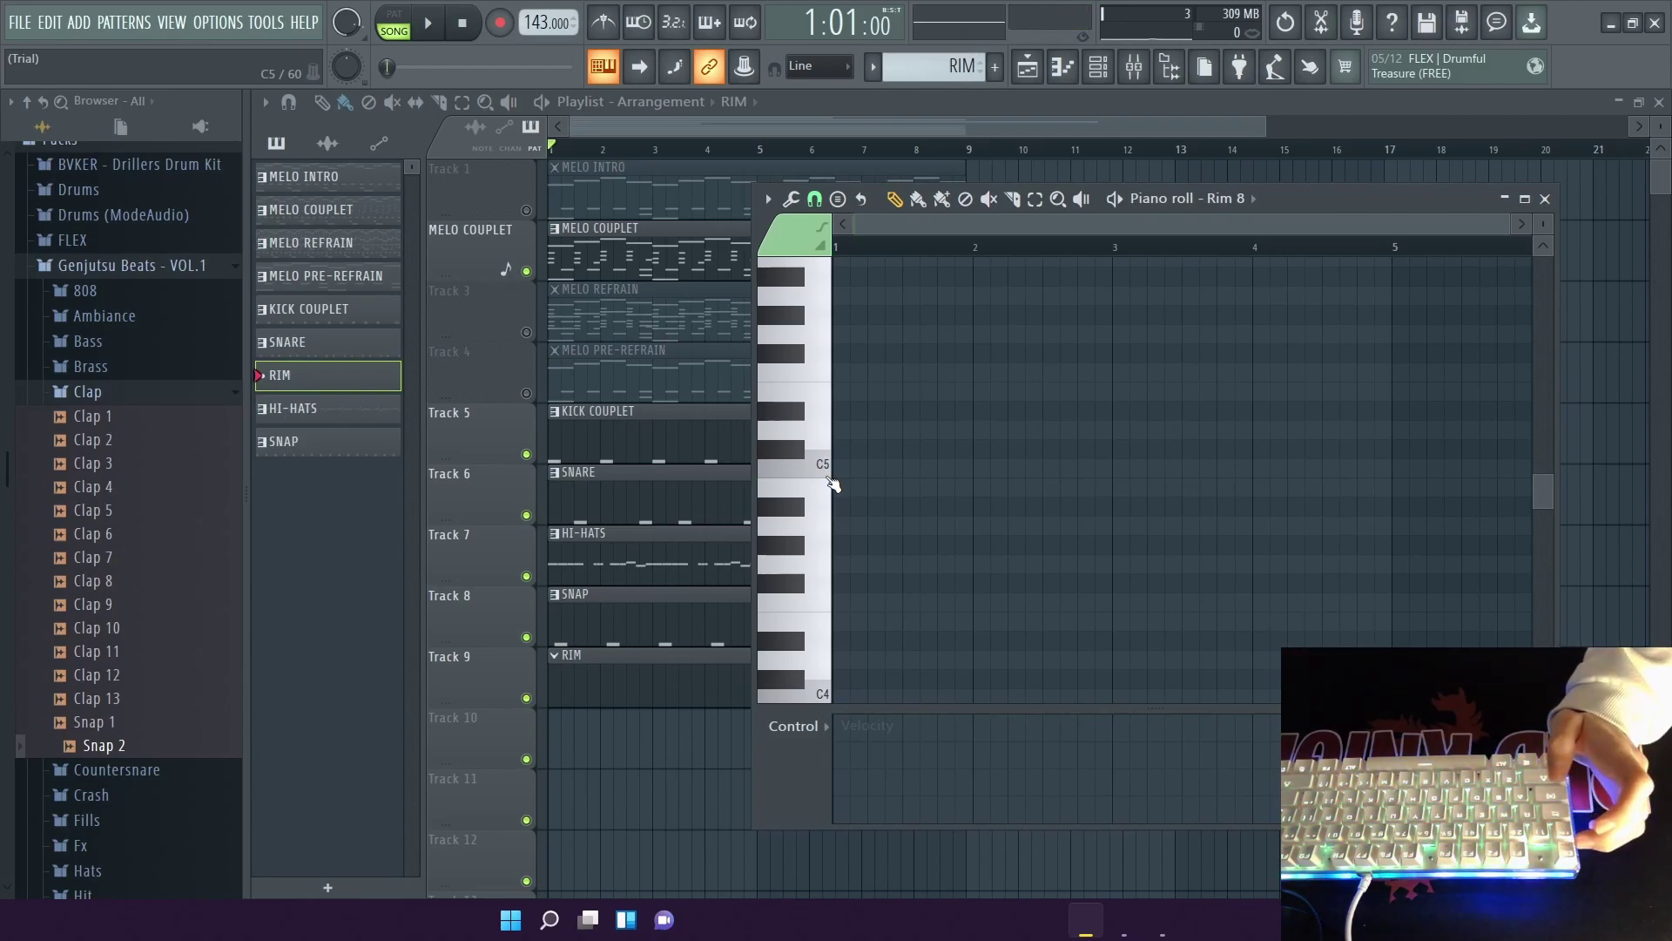
left_click(913, 469)
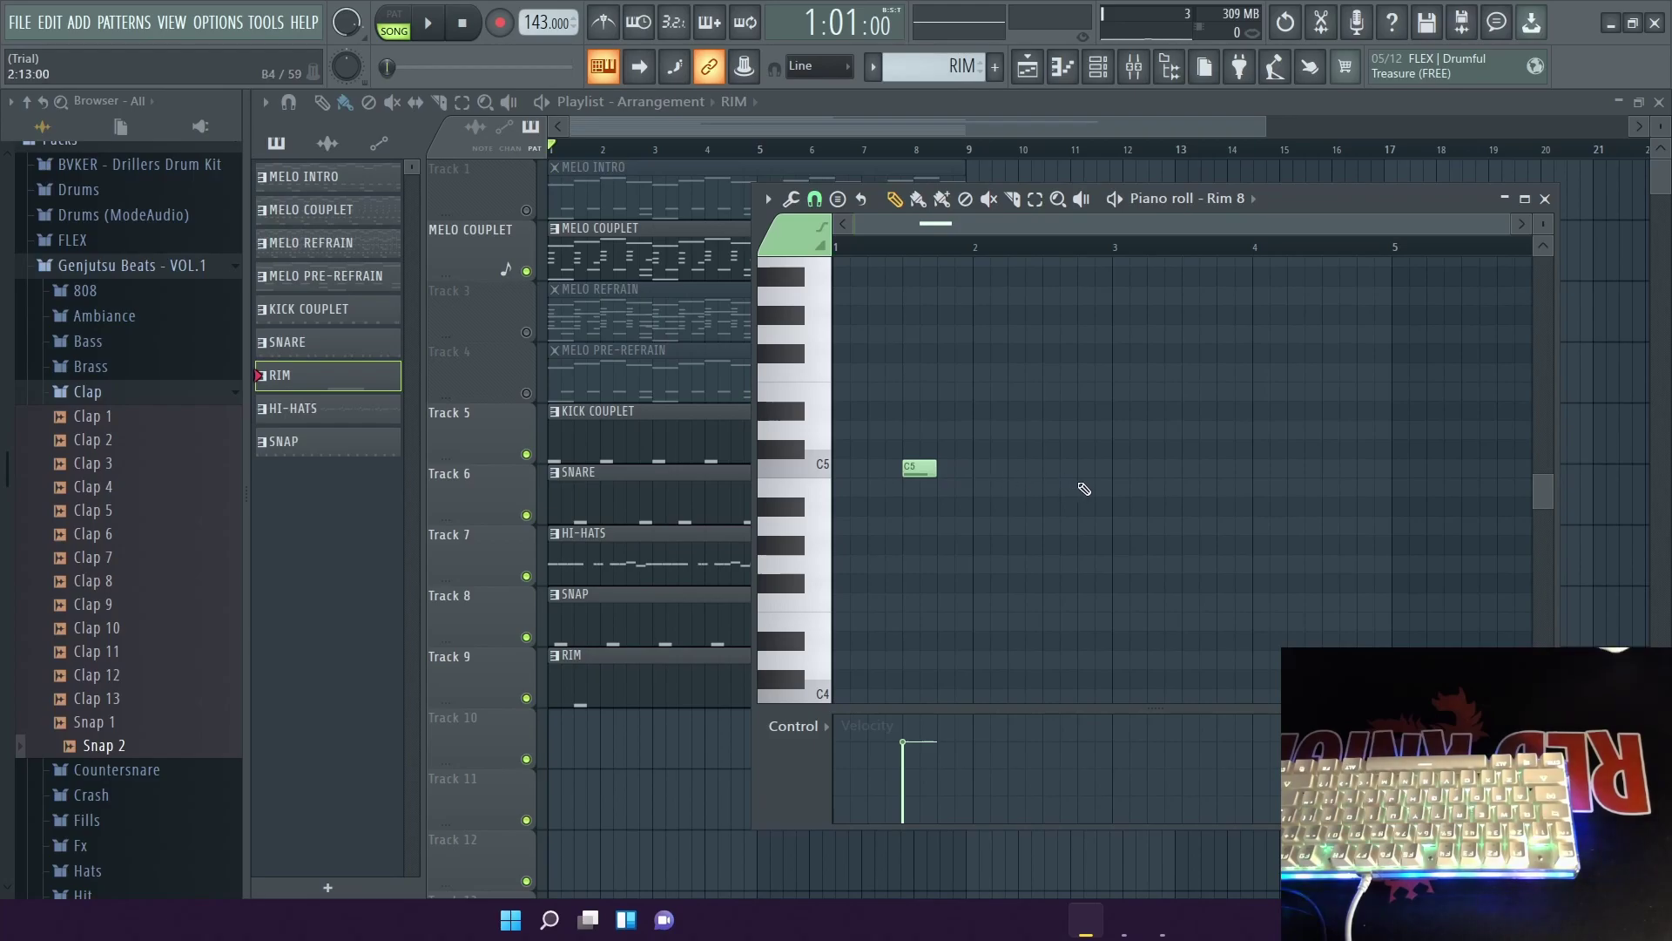
left_click(1087, 468)
left_click(1193, 468)
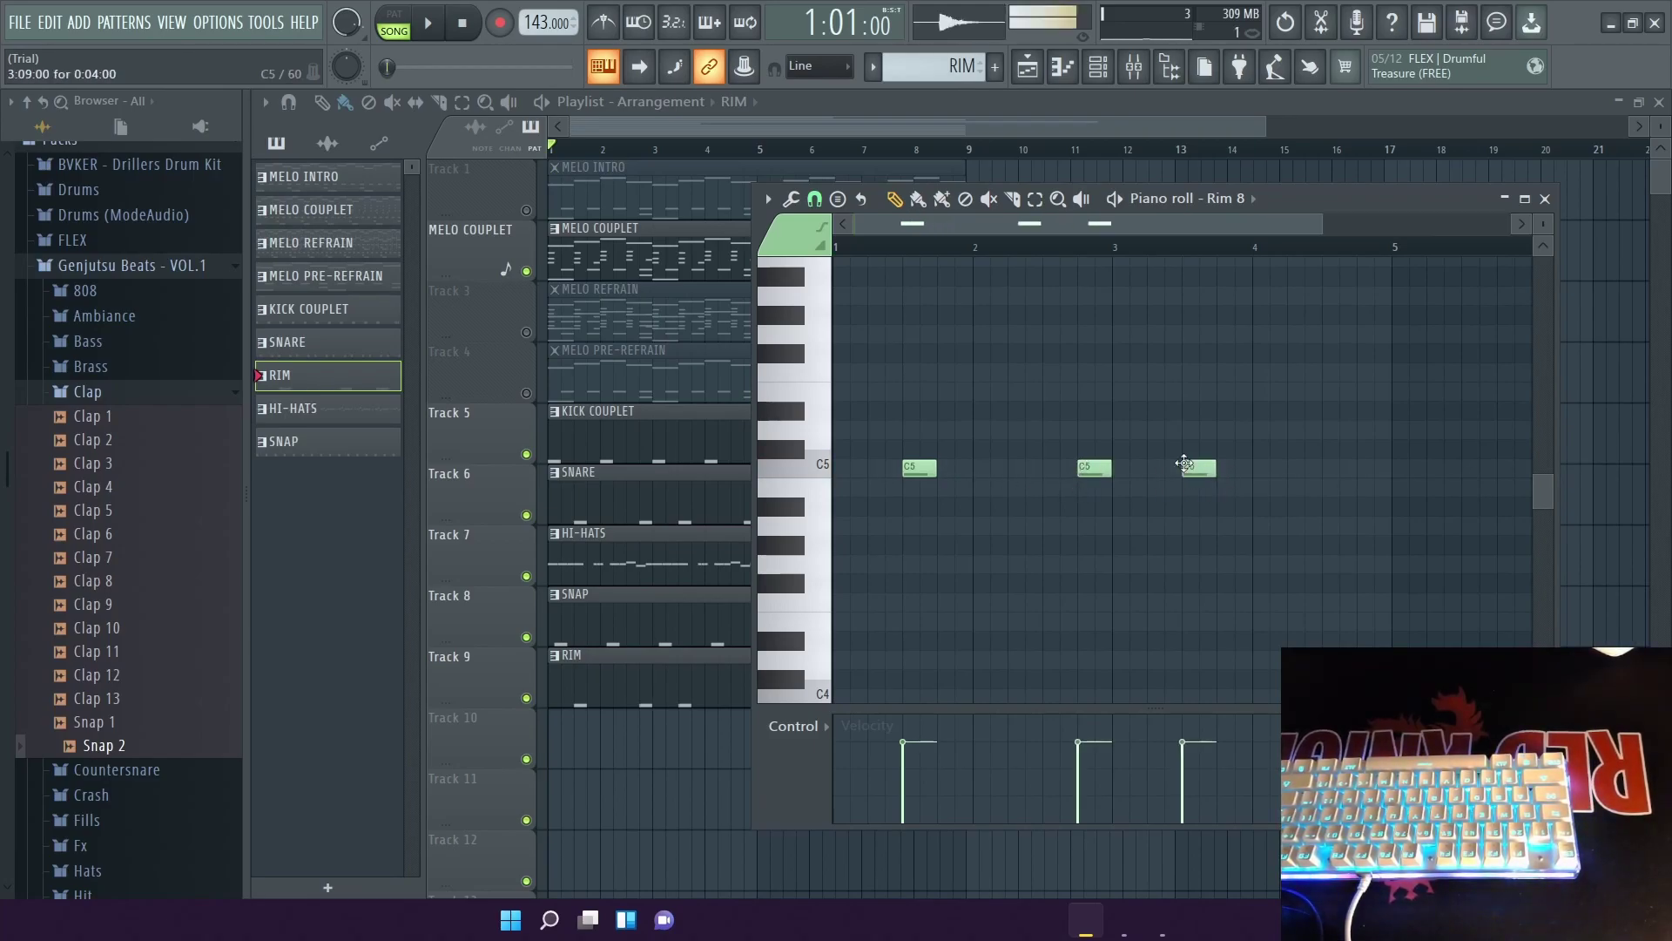
left_click(1363, 468)
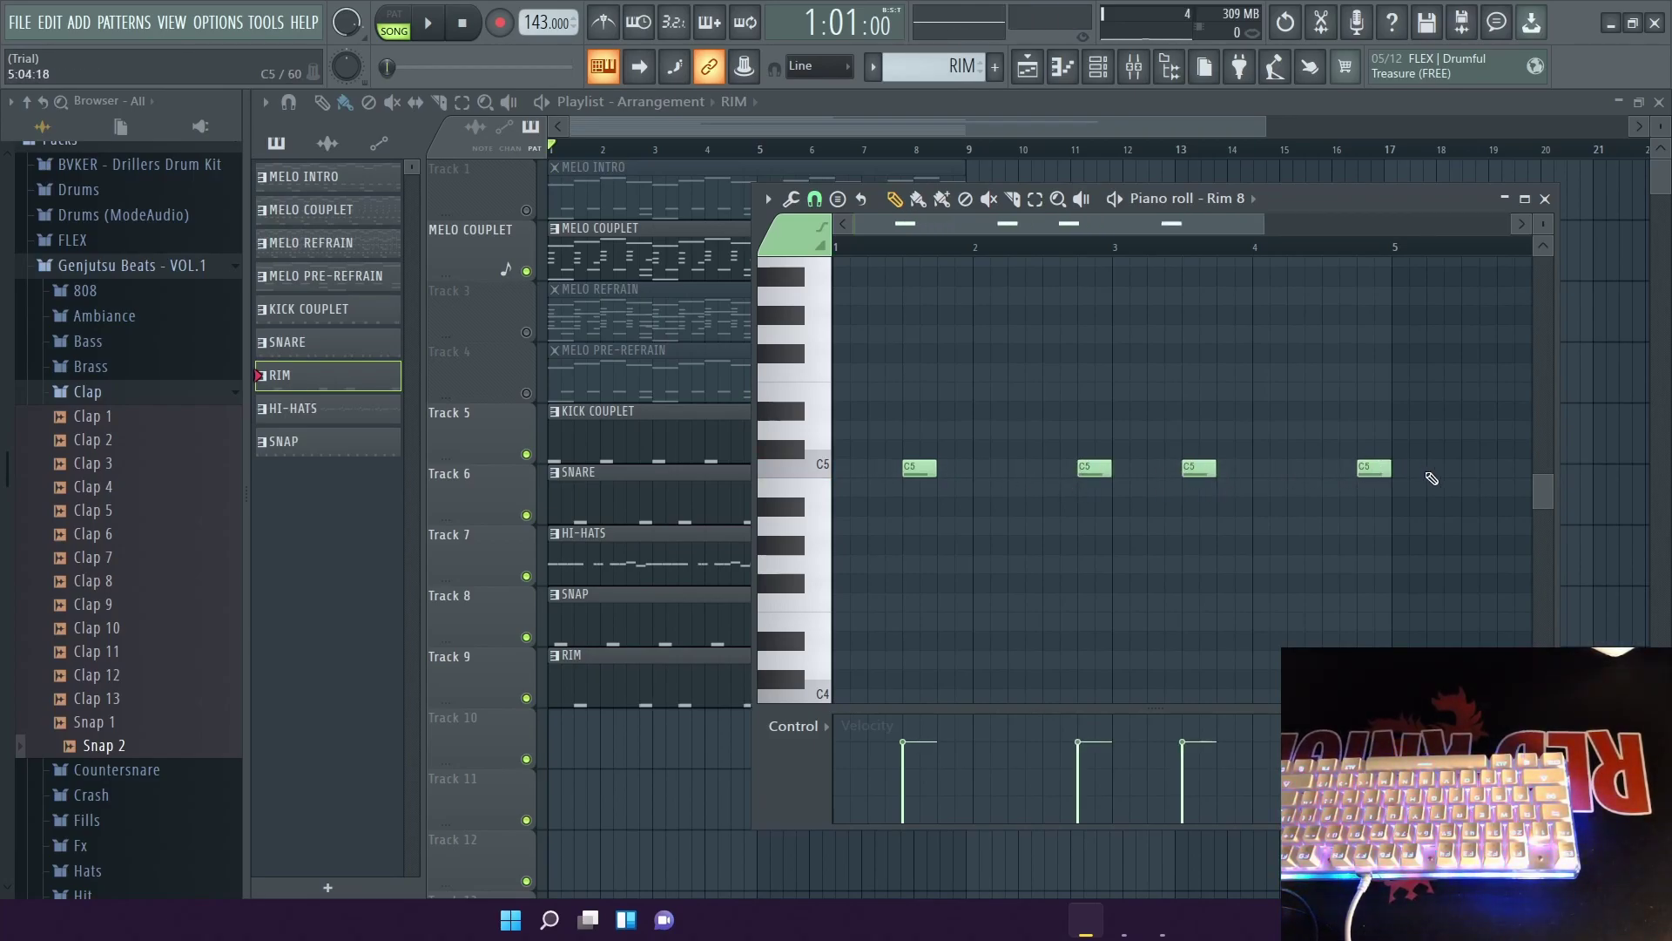
left_click(1545, 199)
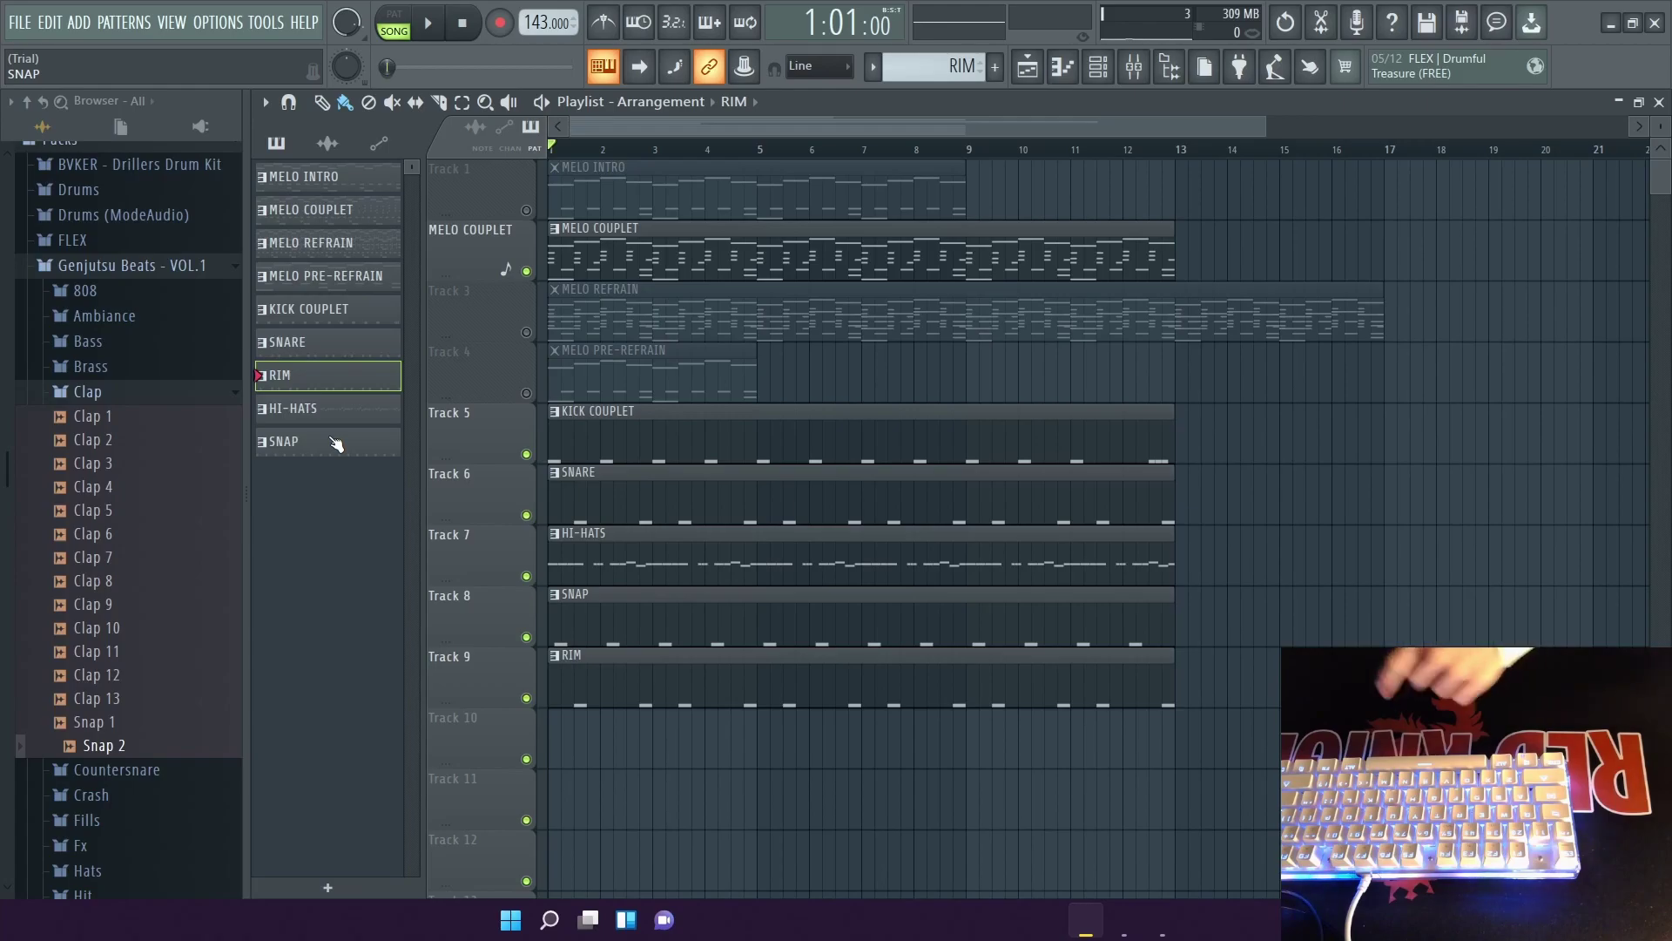
Rename the RIM pattern as RIM (COUPLET) and the SNARE pattern as SNARE (REFRAIN).
right_click(349, 382)
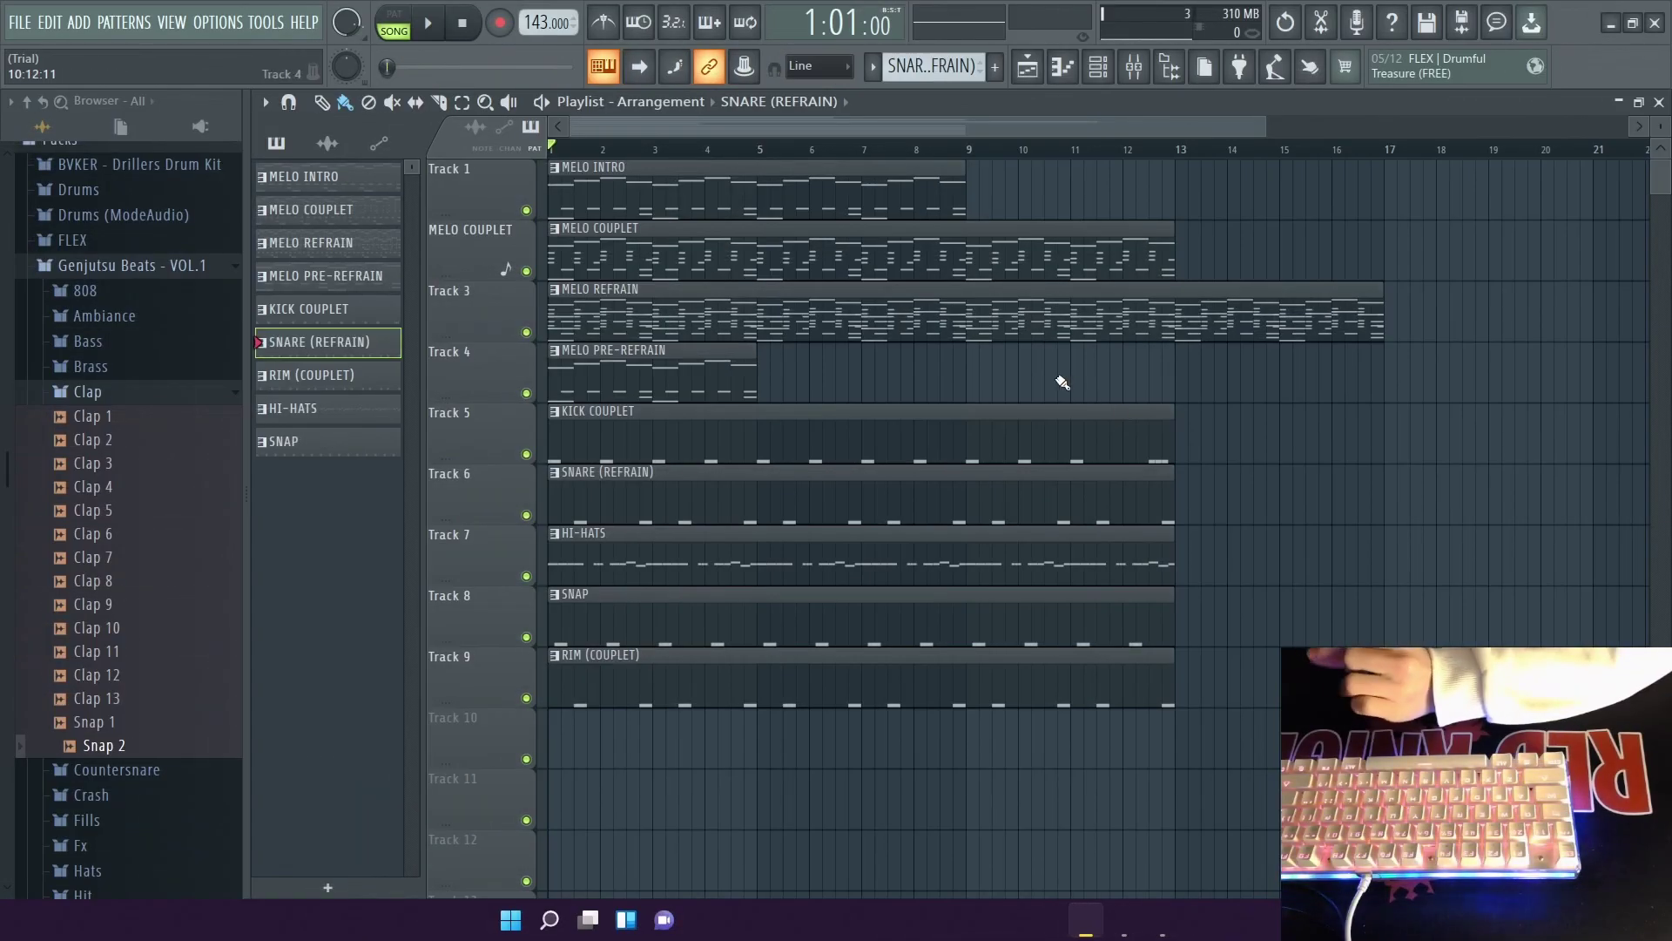
Extend the SNARE (REFRAIN), HI-HATS, SNAP and RIM (COUPLET) clips to bar 17.
left_click_drag(1166, 453, 1383, 485)
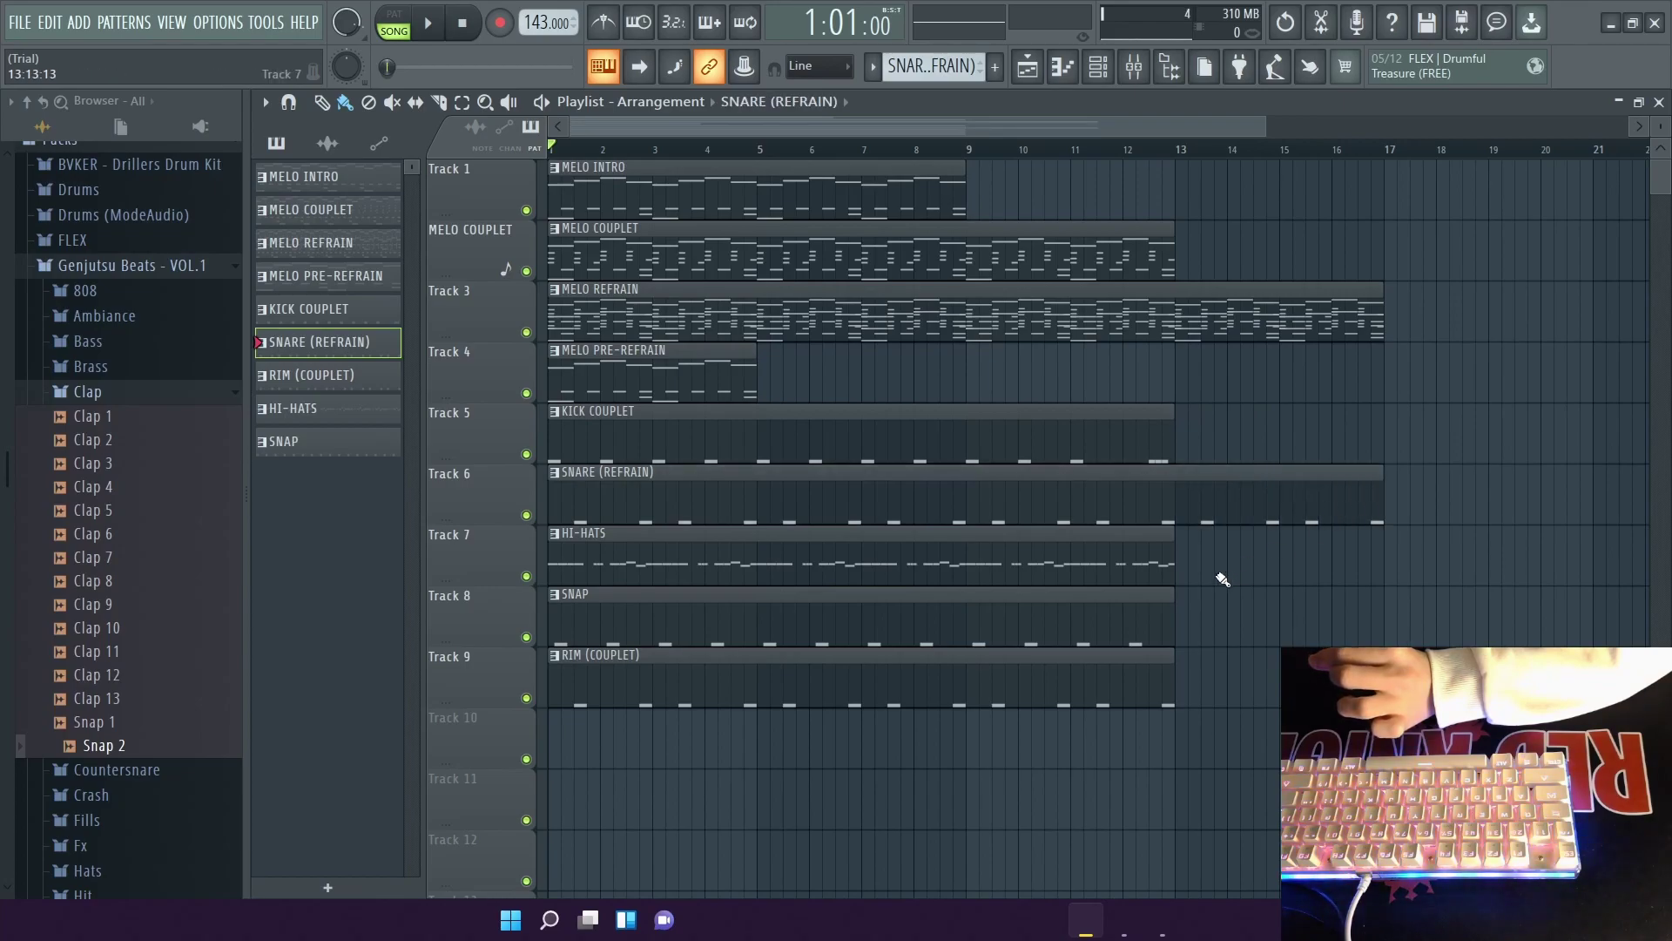
left_click_drag(1174, 566, 1357, 570)
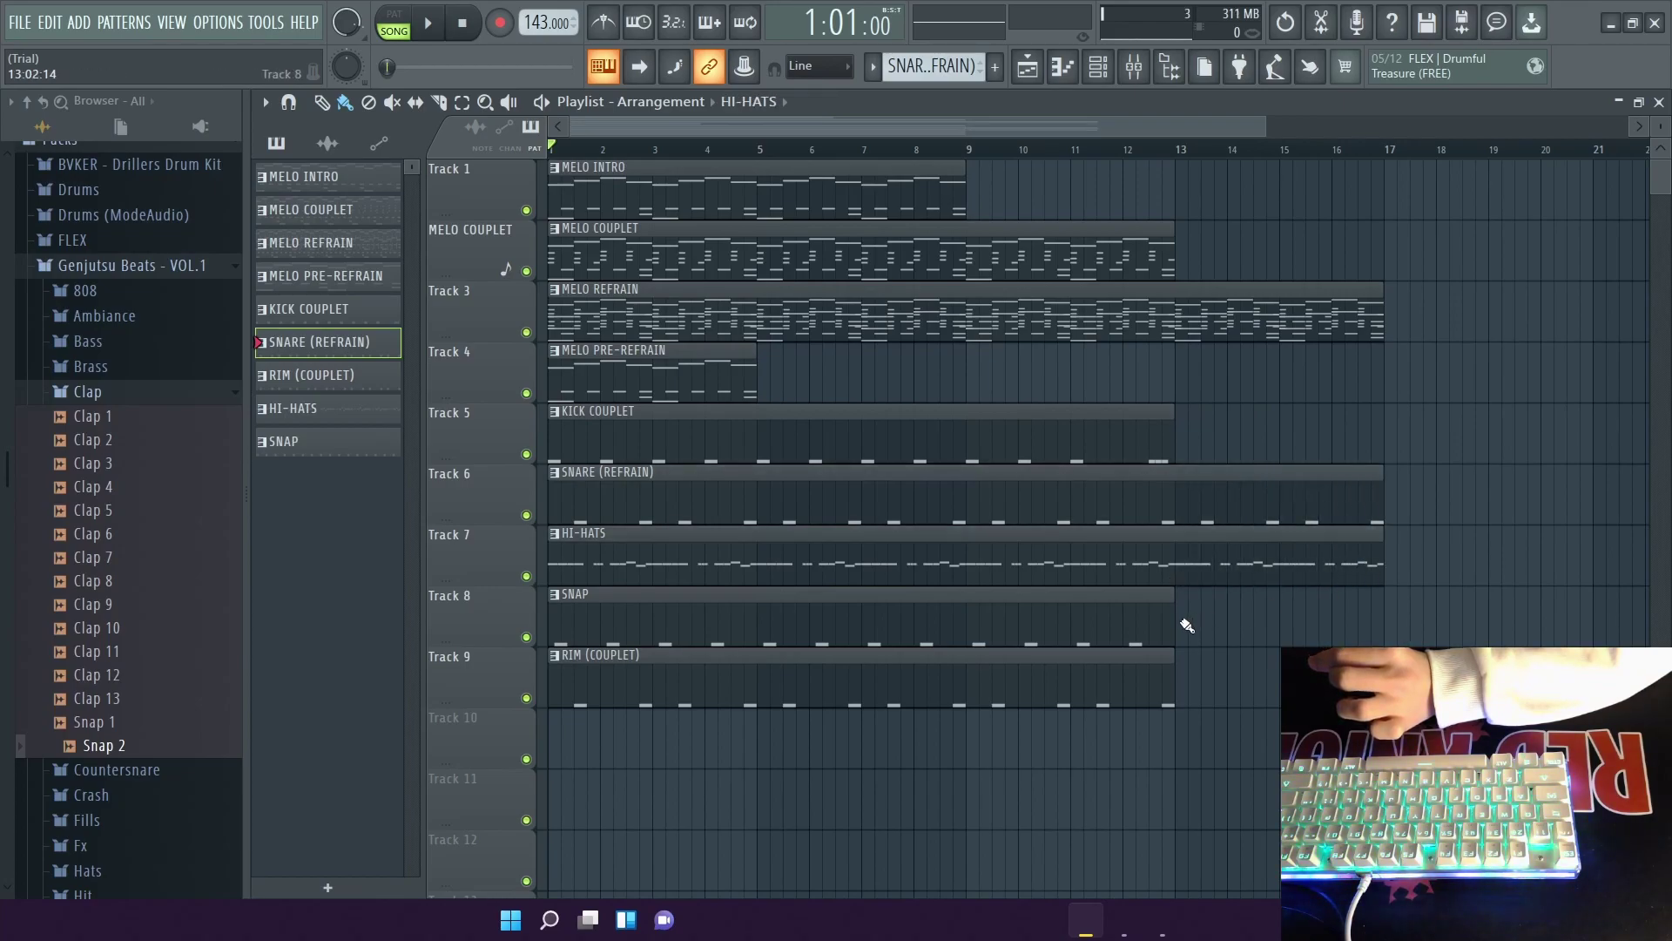
left_click_drag(1174, 624, 1371, 624)
left_click_drag(1174, 685, 1383, 684)
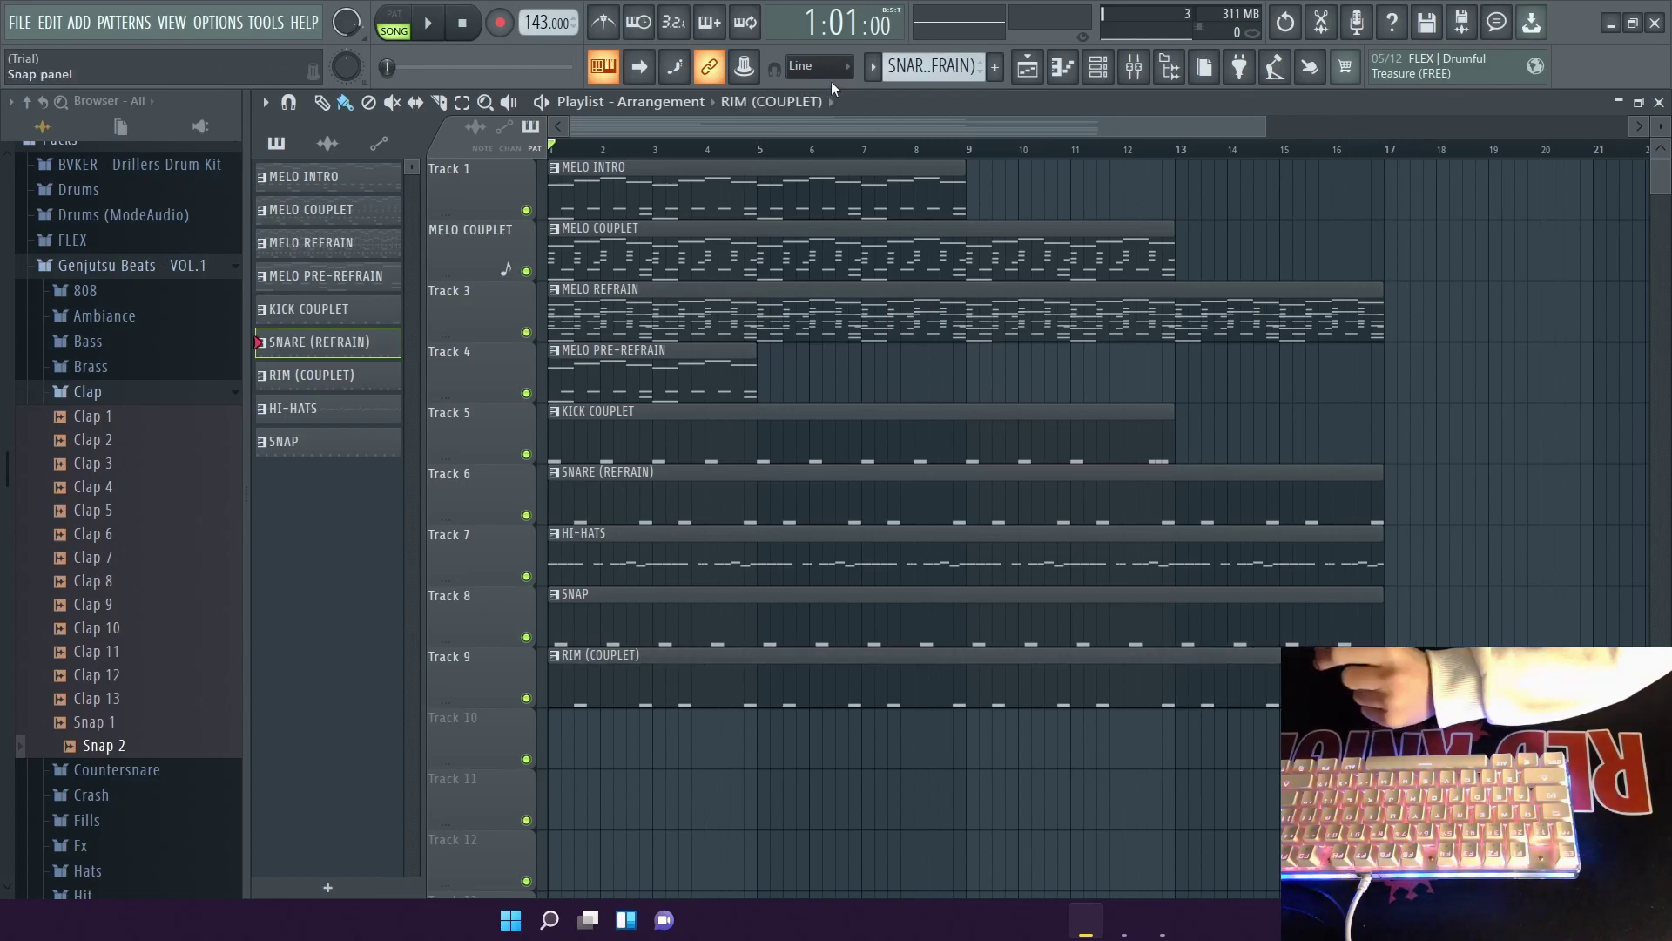
Create a new pattern named KICK REFRAIN and place it on Track 10 from bar 1 to bar 17.
left_click(999, 69)
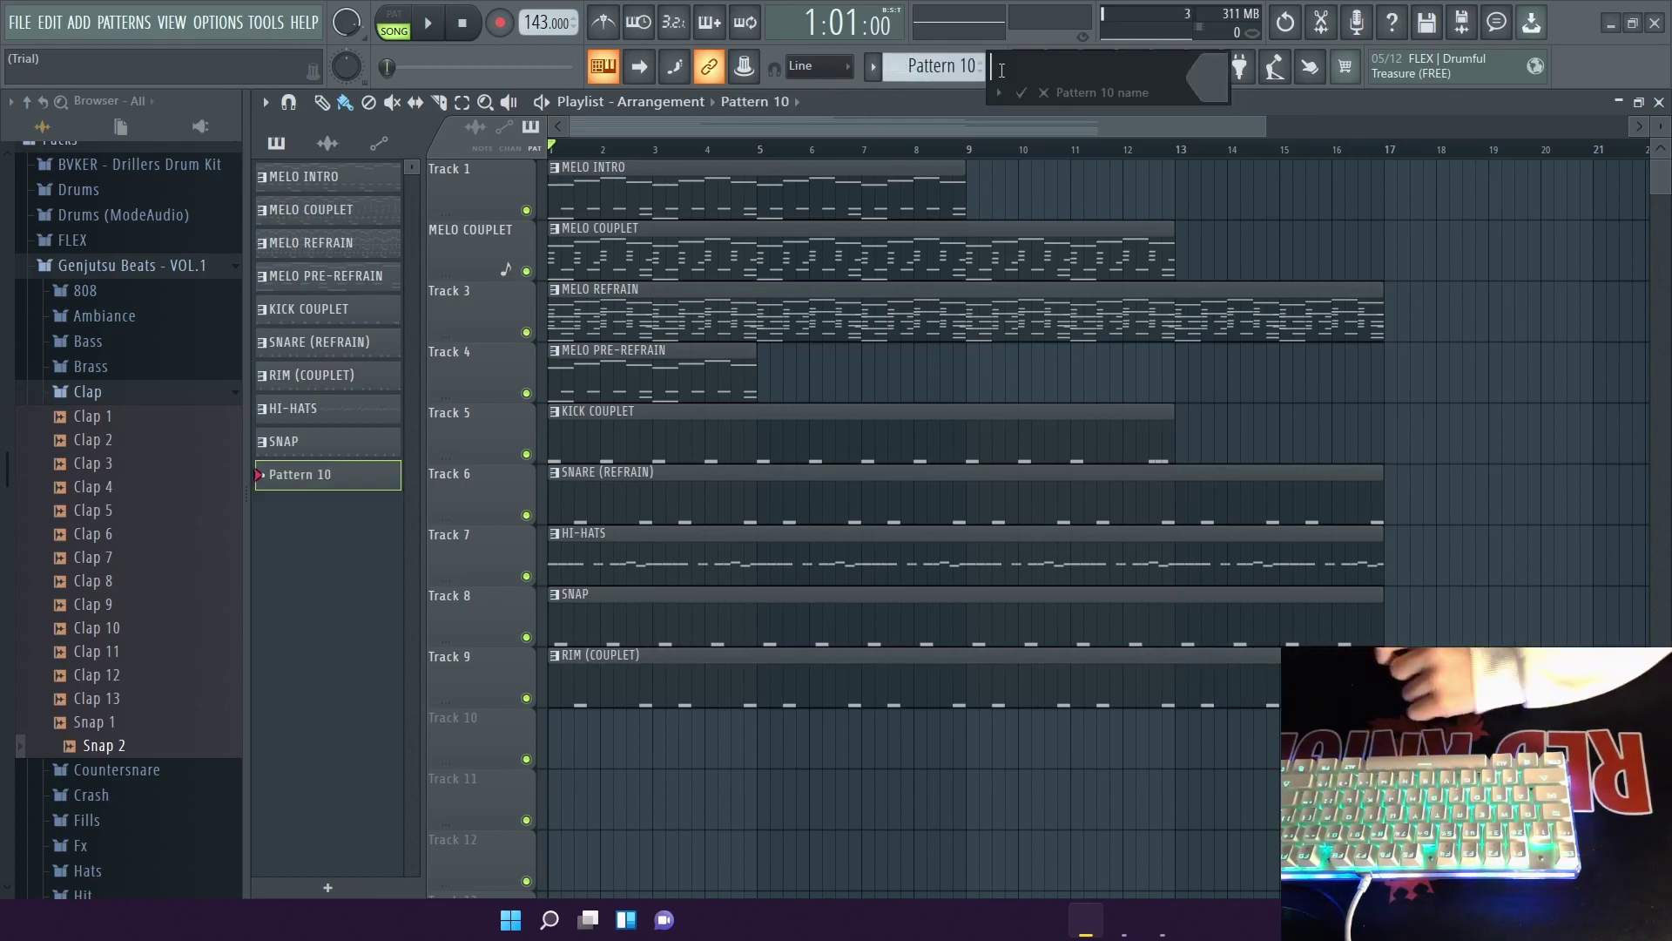
type("KICK REFRAIN")
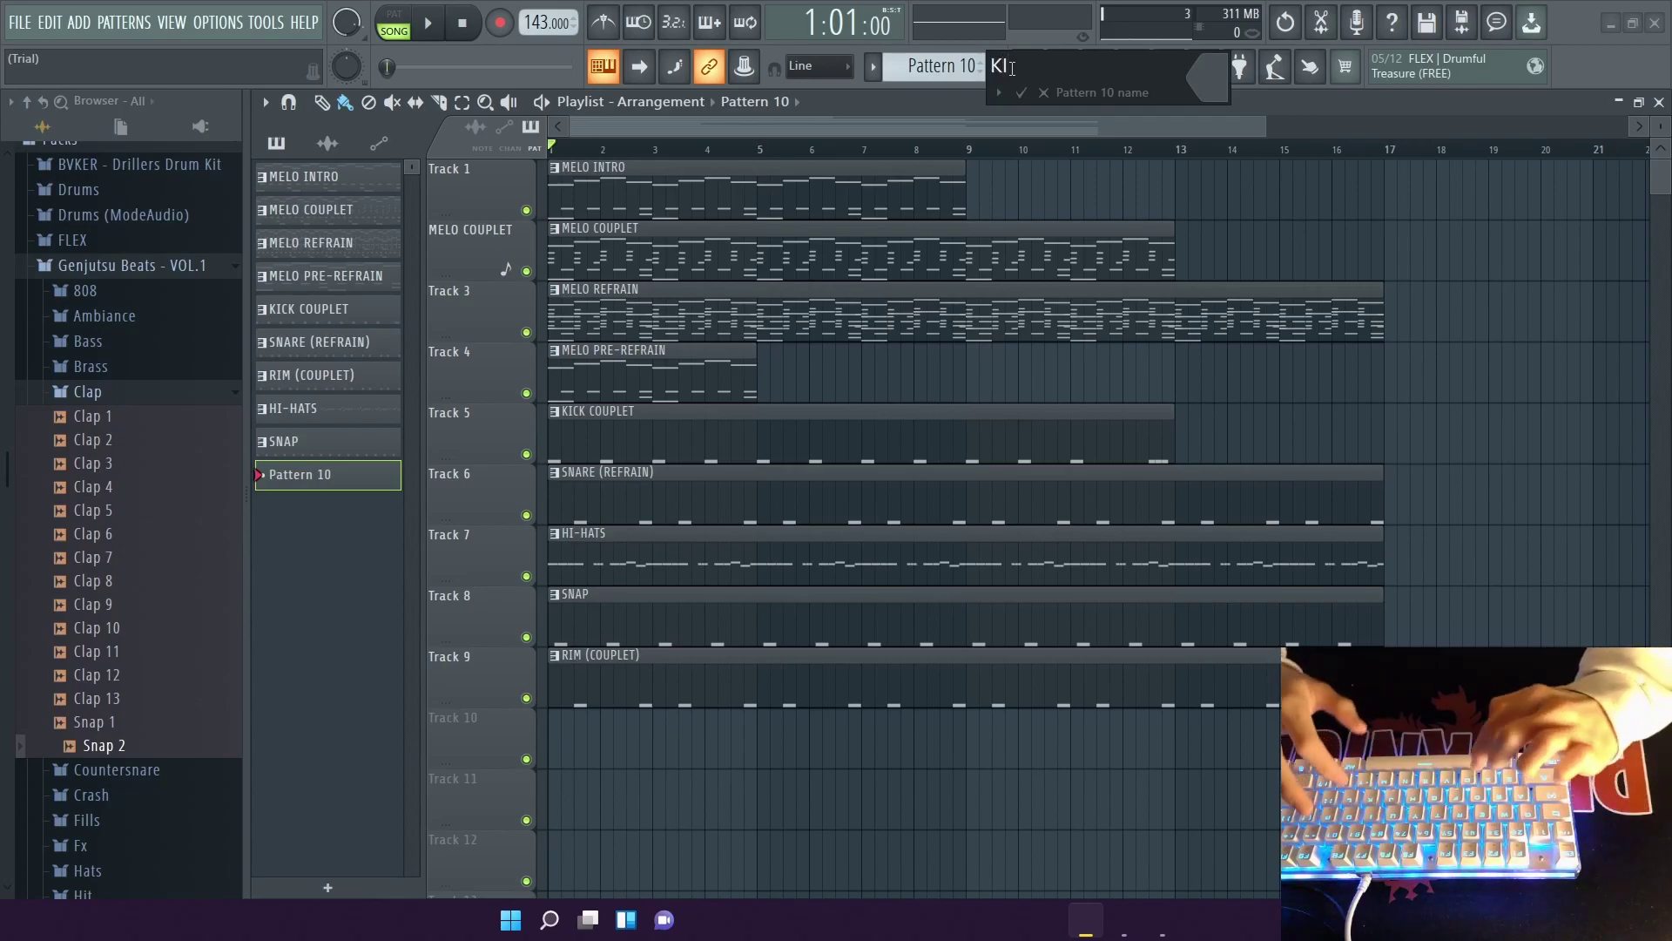
key("Return")
left_click_drag(596, 743, 1386, 774)
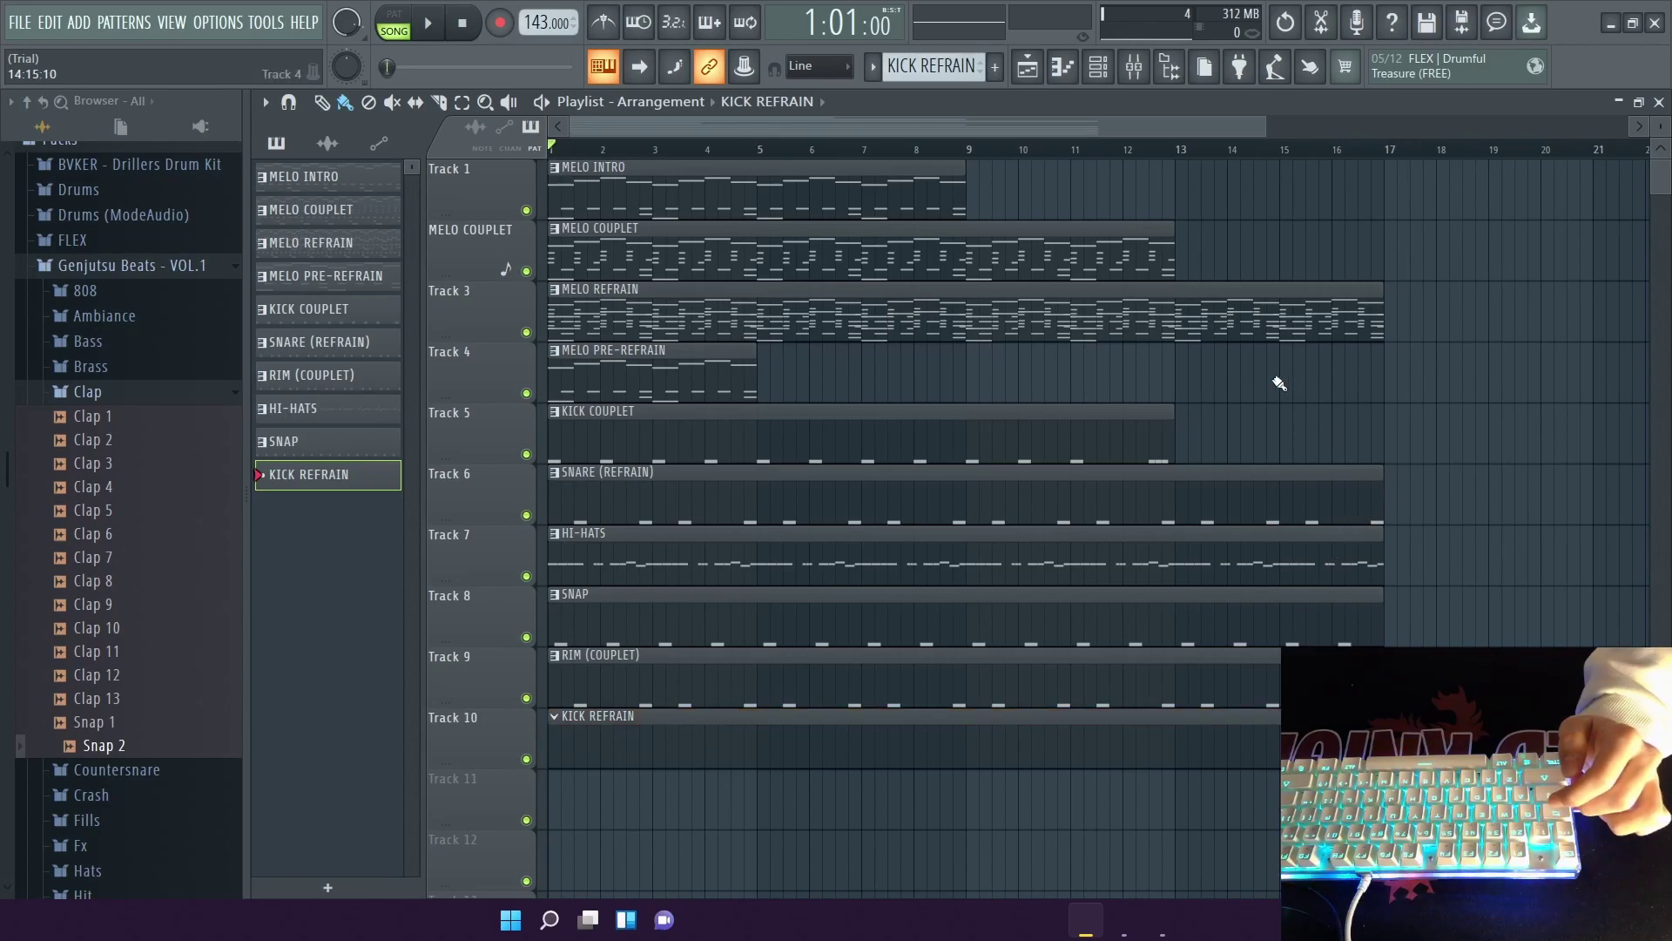
Enter eight C5 notes for Kick 4 in the KICK REFRAIN pattern, one every half bar across bars 1 to 4.
left_click(1099, 67)
left_click(842, 457)
left_click(1145, 206)
left_click(1063, 67)
left_click(839, 471)
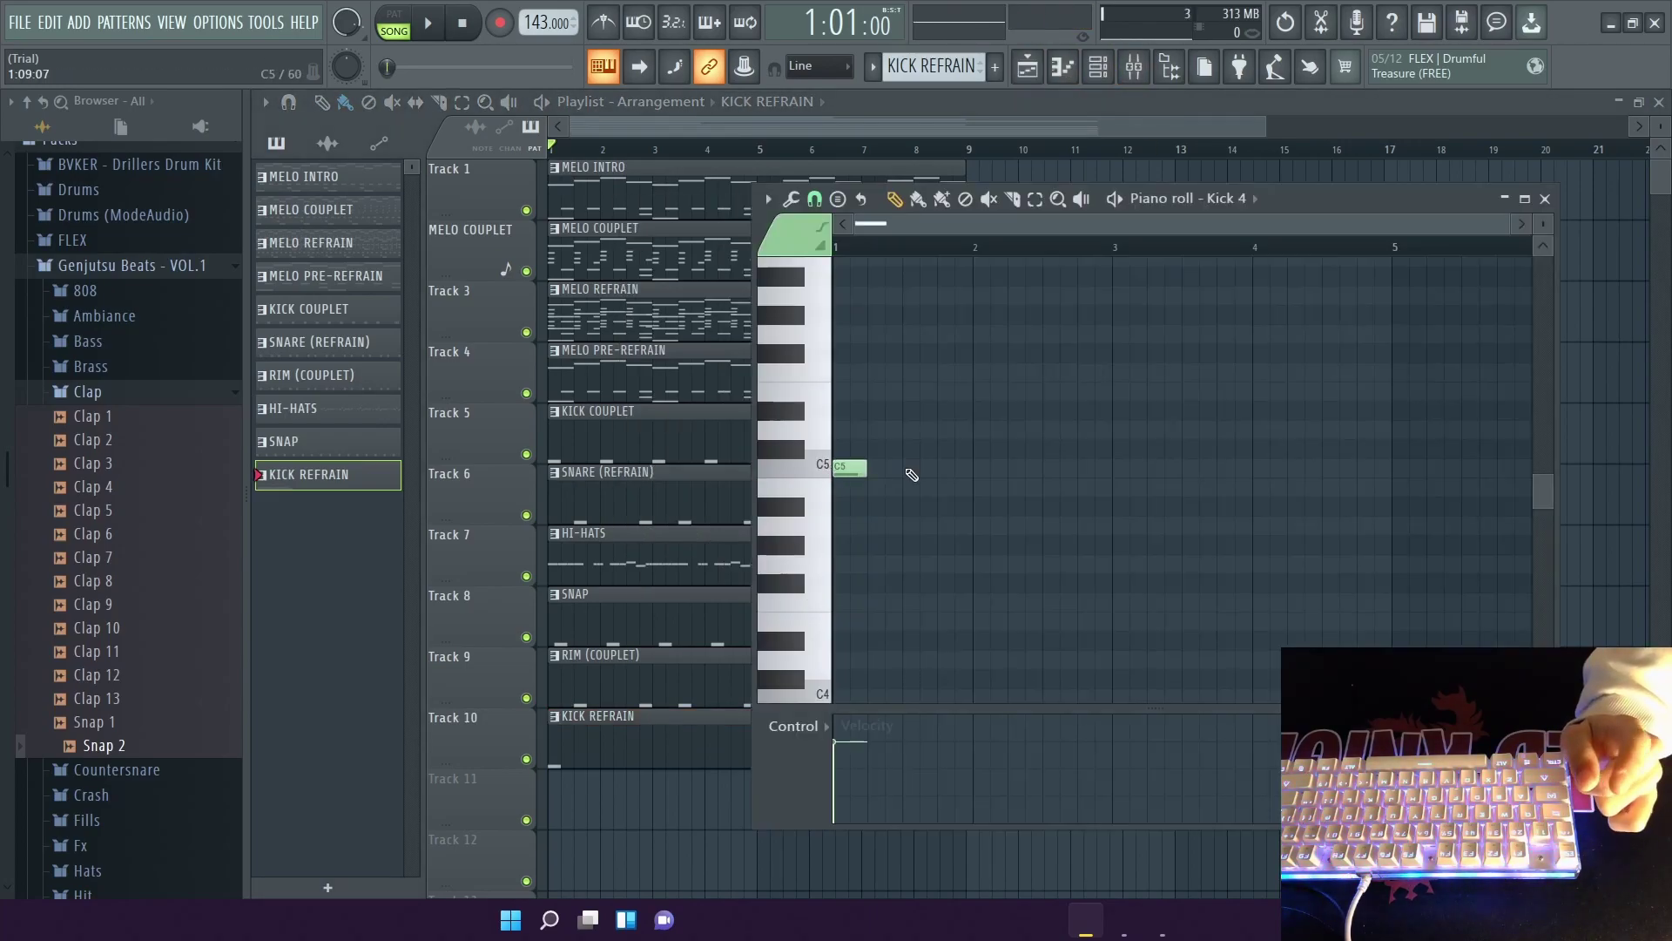
left_click(907, 471)
left_click(987, 469)
left_click(1056, 469)
left_click(1126, 469)
left_click(1196, 468)
left_click(1266, 469)
left_click(1337, 469)
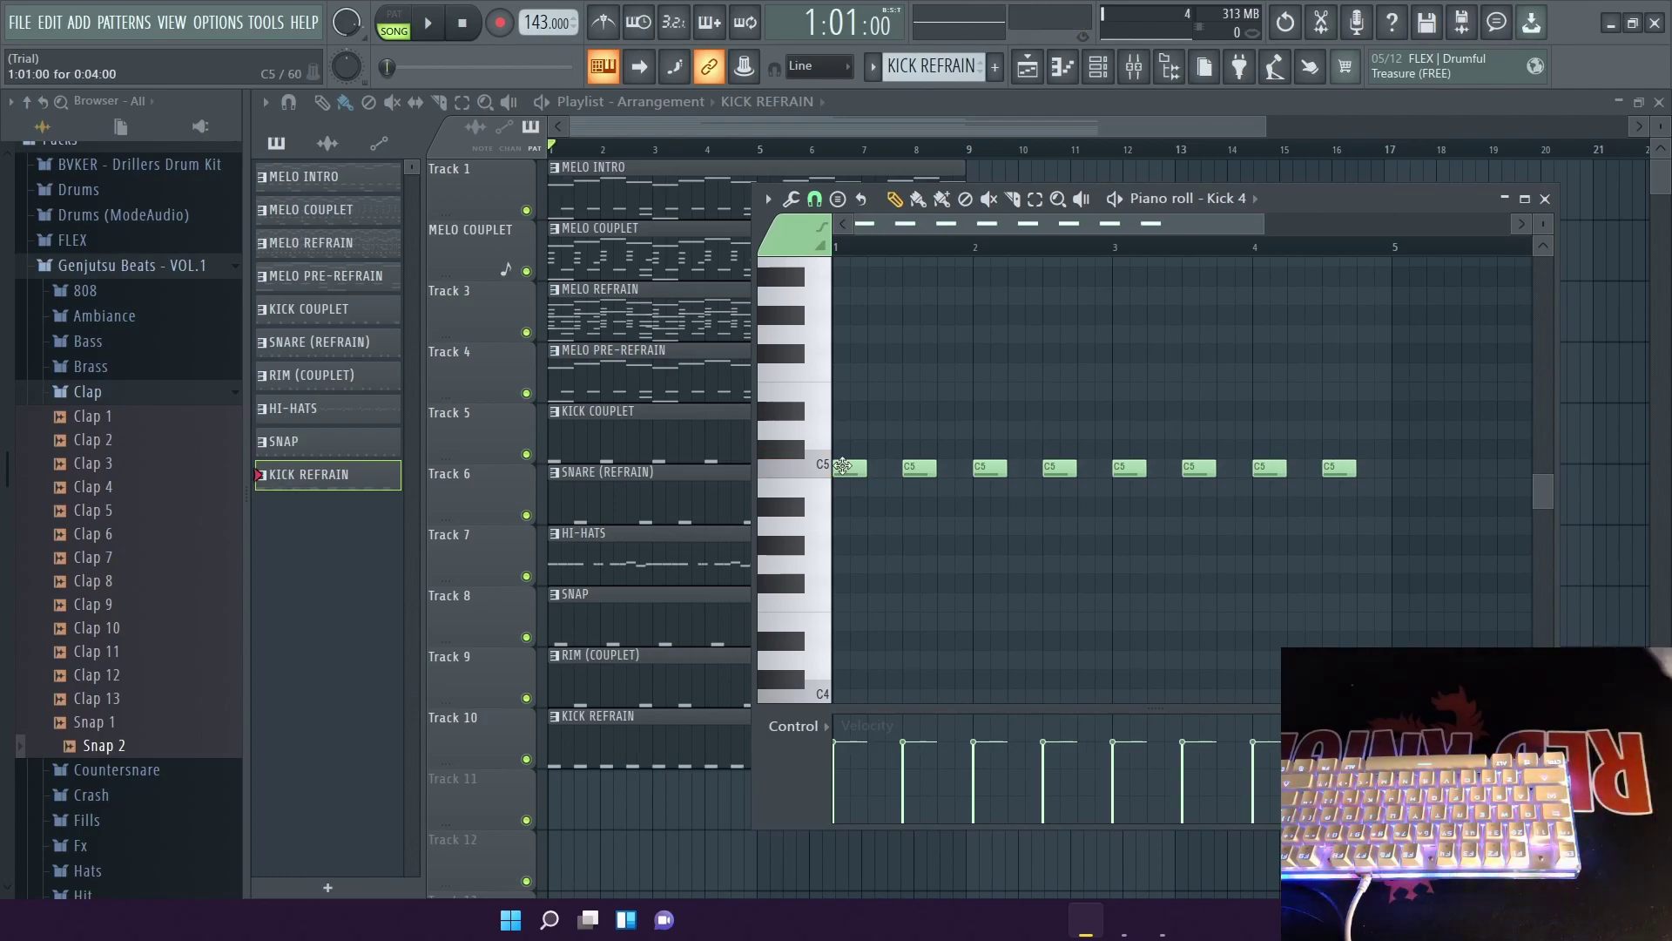
Mute tracks 1, 2, 4, 5 and 9 and audition the refrain melody with its drums.
left_click(526, 454)
left_click(526, 393)
left_click(526, 271)
left_click(526, 210)
left_click(526, 698)
left_click(427, 23)
left_click_drag(396, 67, 479, 67)
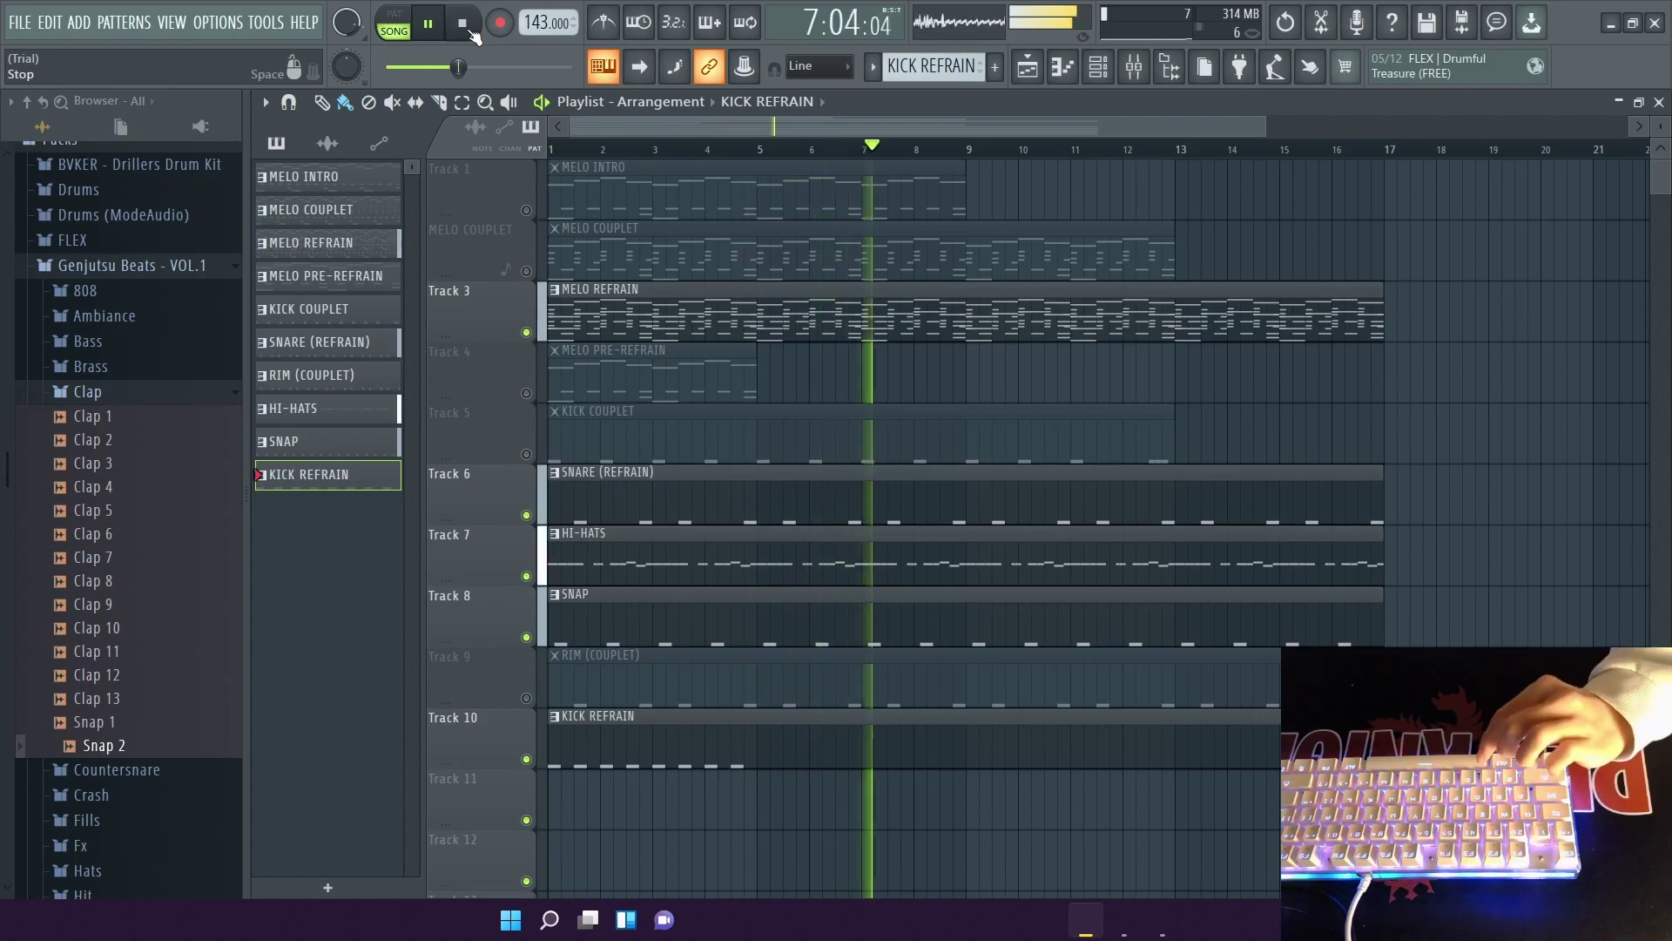
key("space")
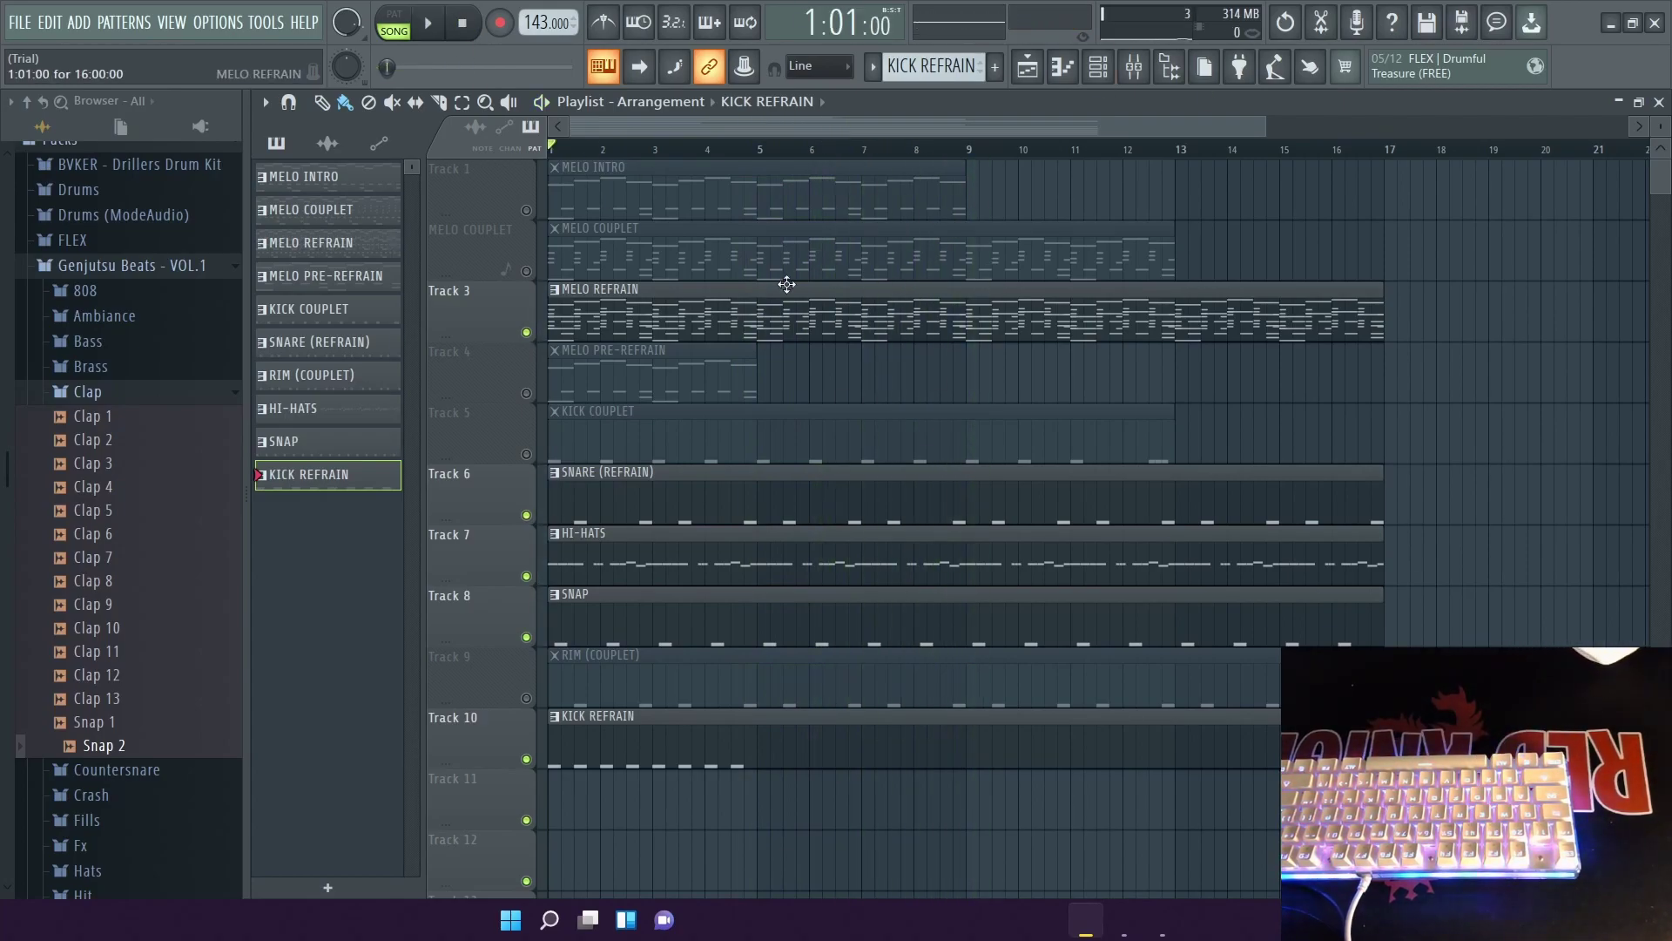
Check which Nylon Guitar channel MELO REFRAIN uses, lower the Insert 3 mixer volume to about 93%, and audition the level.
left_click(368, 247)
double_click(370, 249)
left_click(1251, 198)
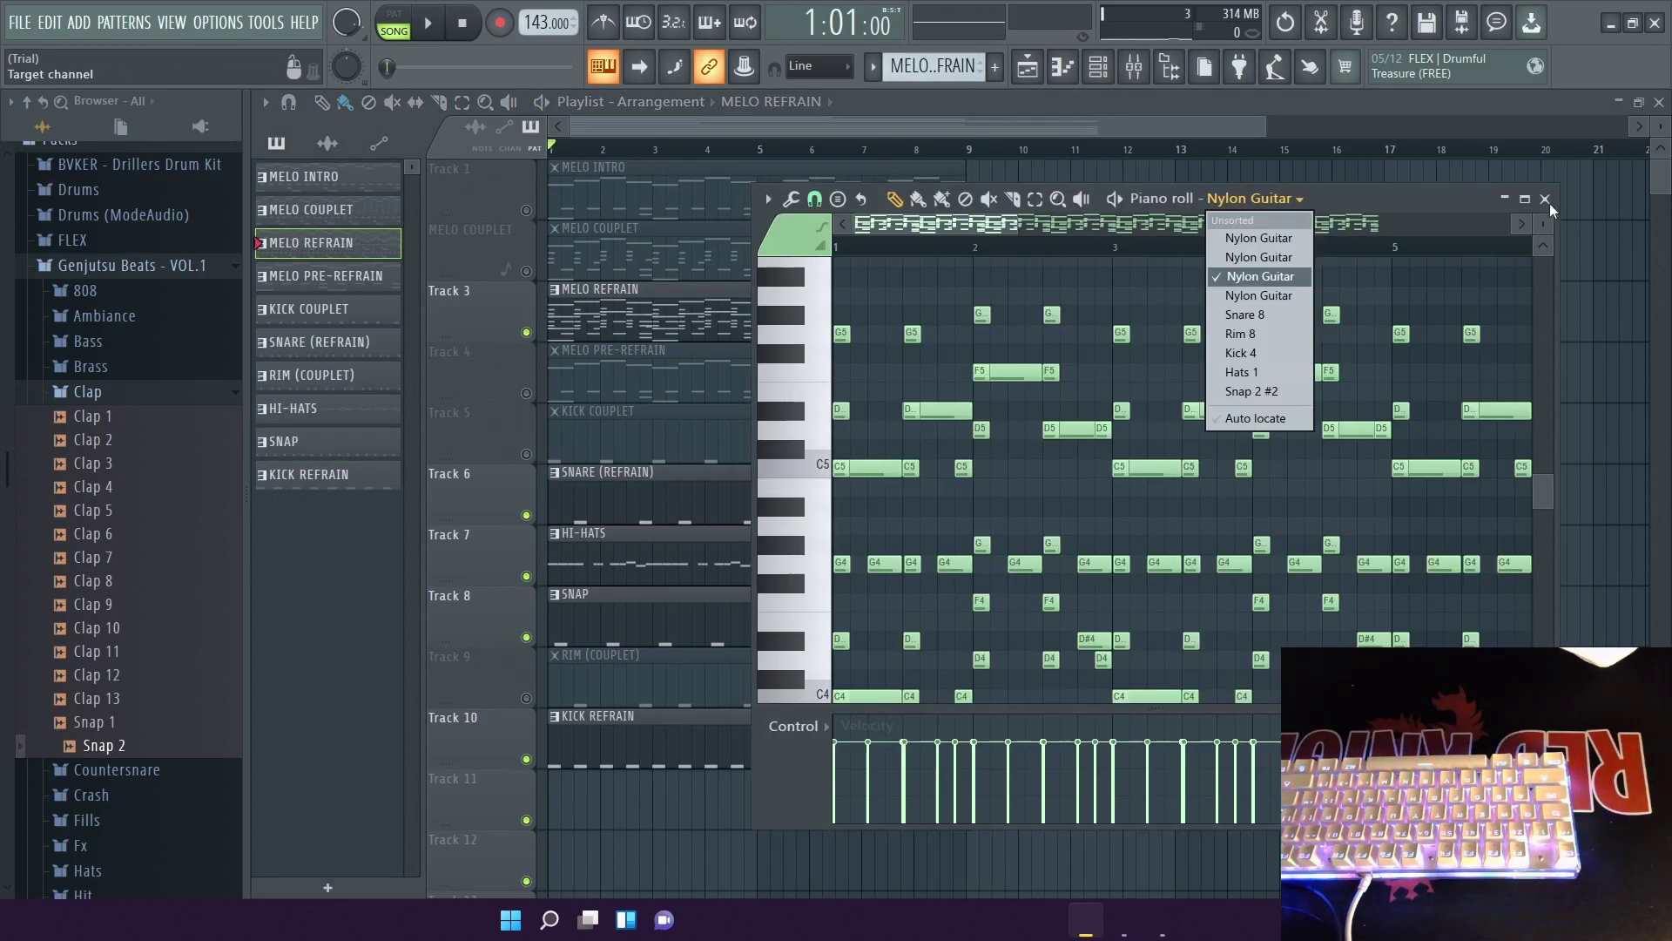
left_click(1542, 193)
left_click(1098, 67)
left_click(1145, 209)
left_click(1133, 67)
left_click_drag(493, 520, 493, 532)
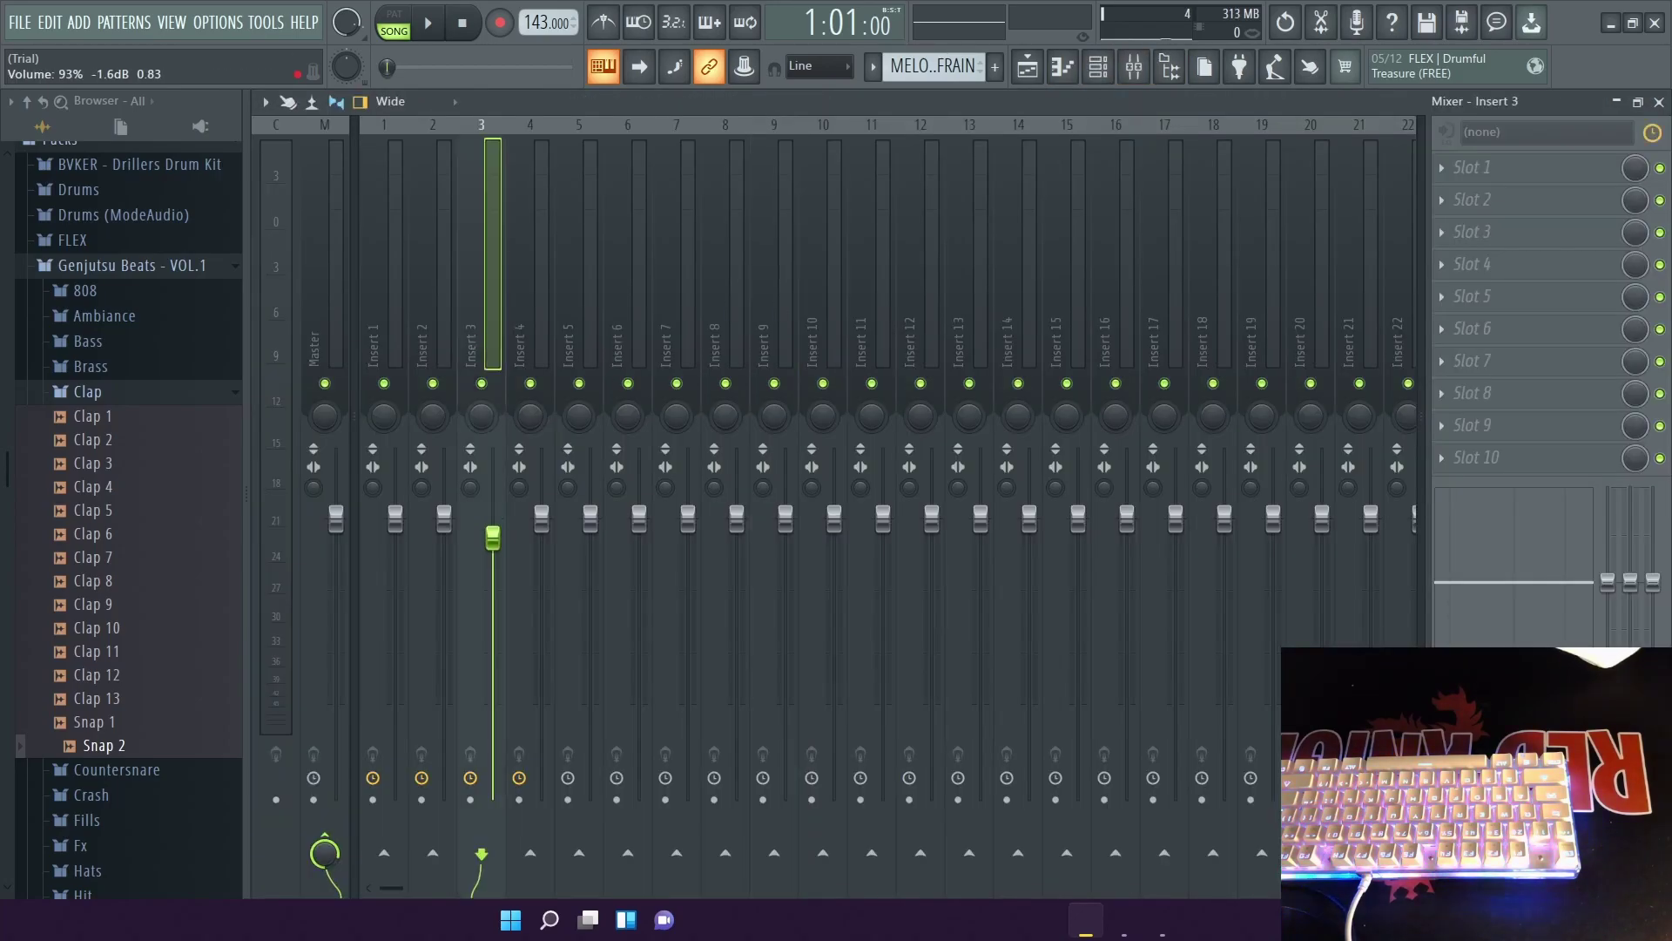
key("space")
left_click(1658, 102)
key("space")
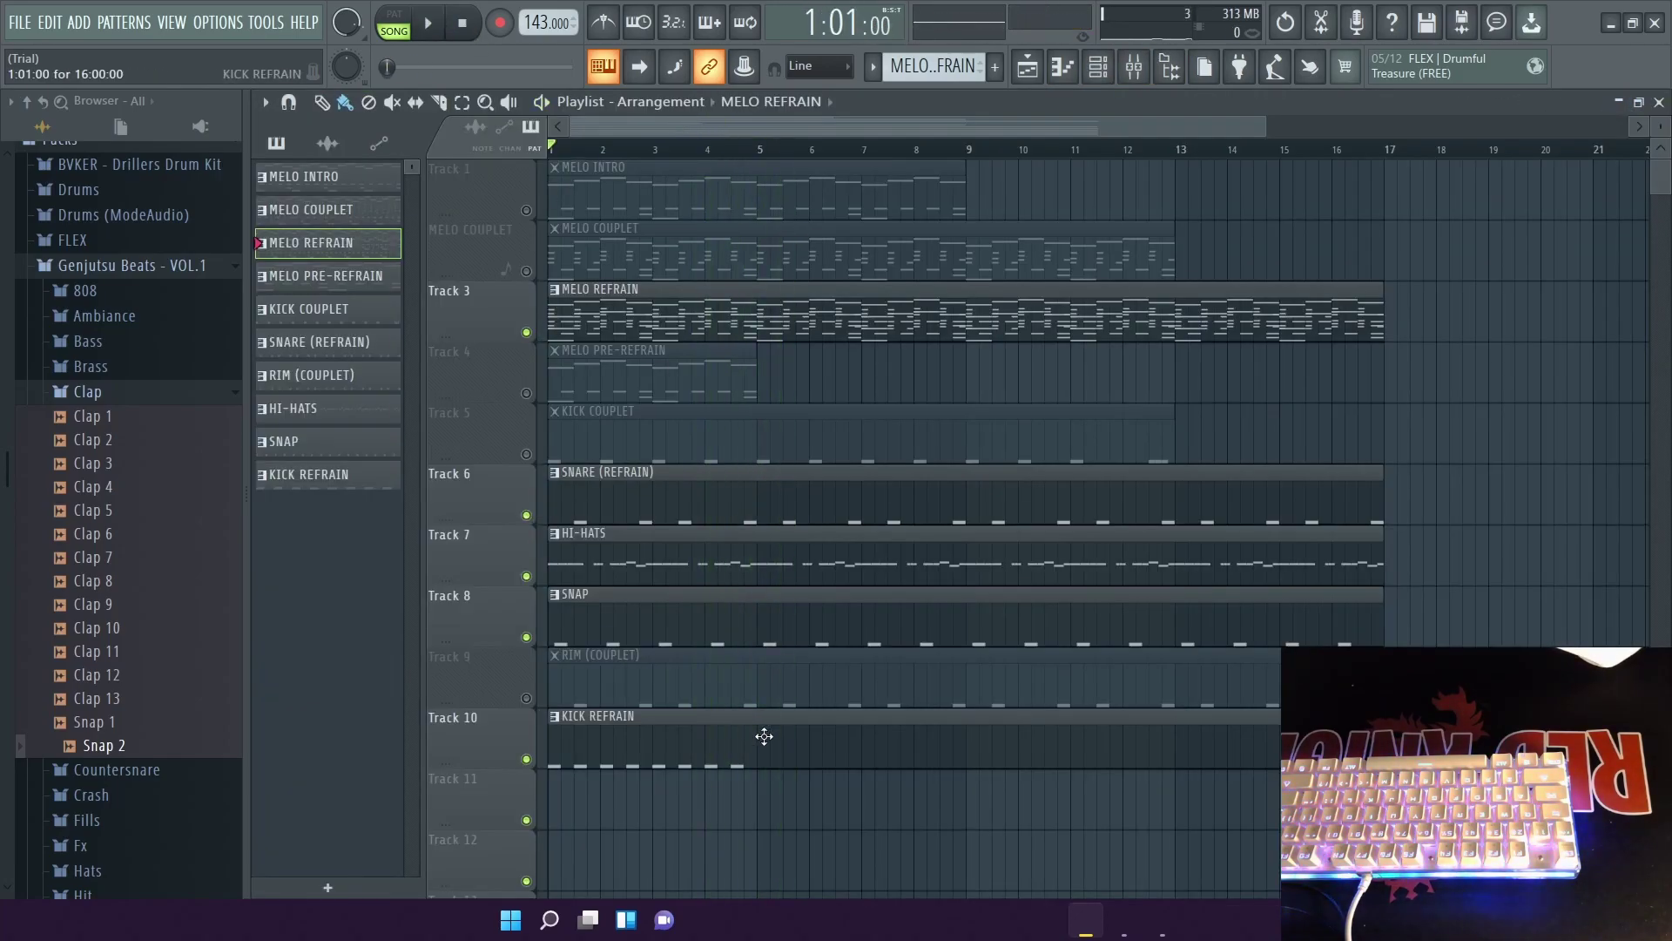
Try extra C5 notes in the gaps between the KICK REFRAIN kicks, remove them and audition the pattern.
double_click(764, 736)
left_click_drag(868, 468, 1392, 468)
key("space")
key("space")
right_click(884, 468)
right_click(955, 468)
right_click(1026, 468)
right_click(1095, 468)
right_click(1165, 467)
right_click(1235, 468)
right_click(1305, 468)
left_click(437, 26)
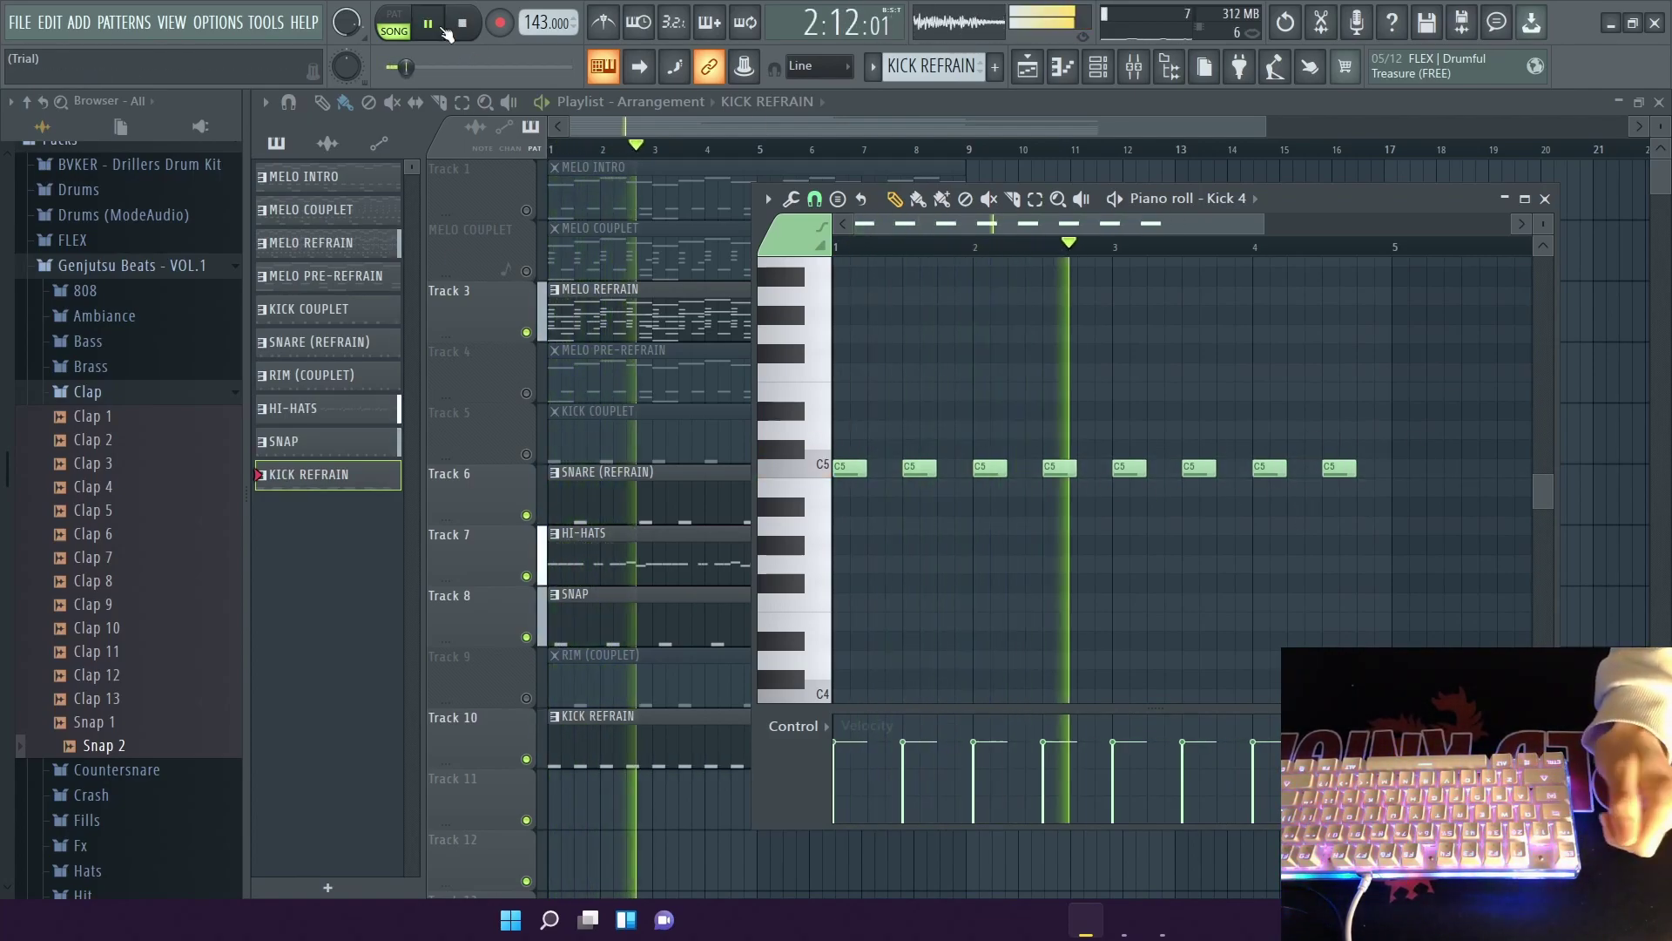
key("space")
Duplicate the four-bar kick sequence three times to fill bars 5 to 16 of KICK REFRAIN.
left_click_drag(1428, 203, 1439, 162)
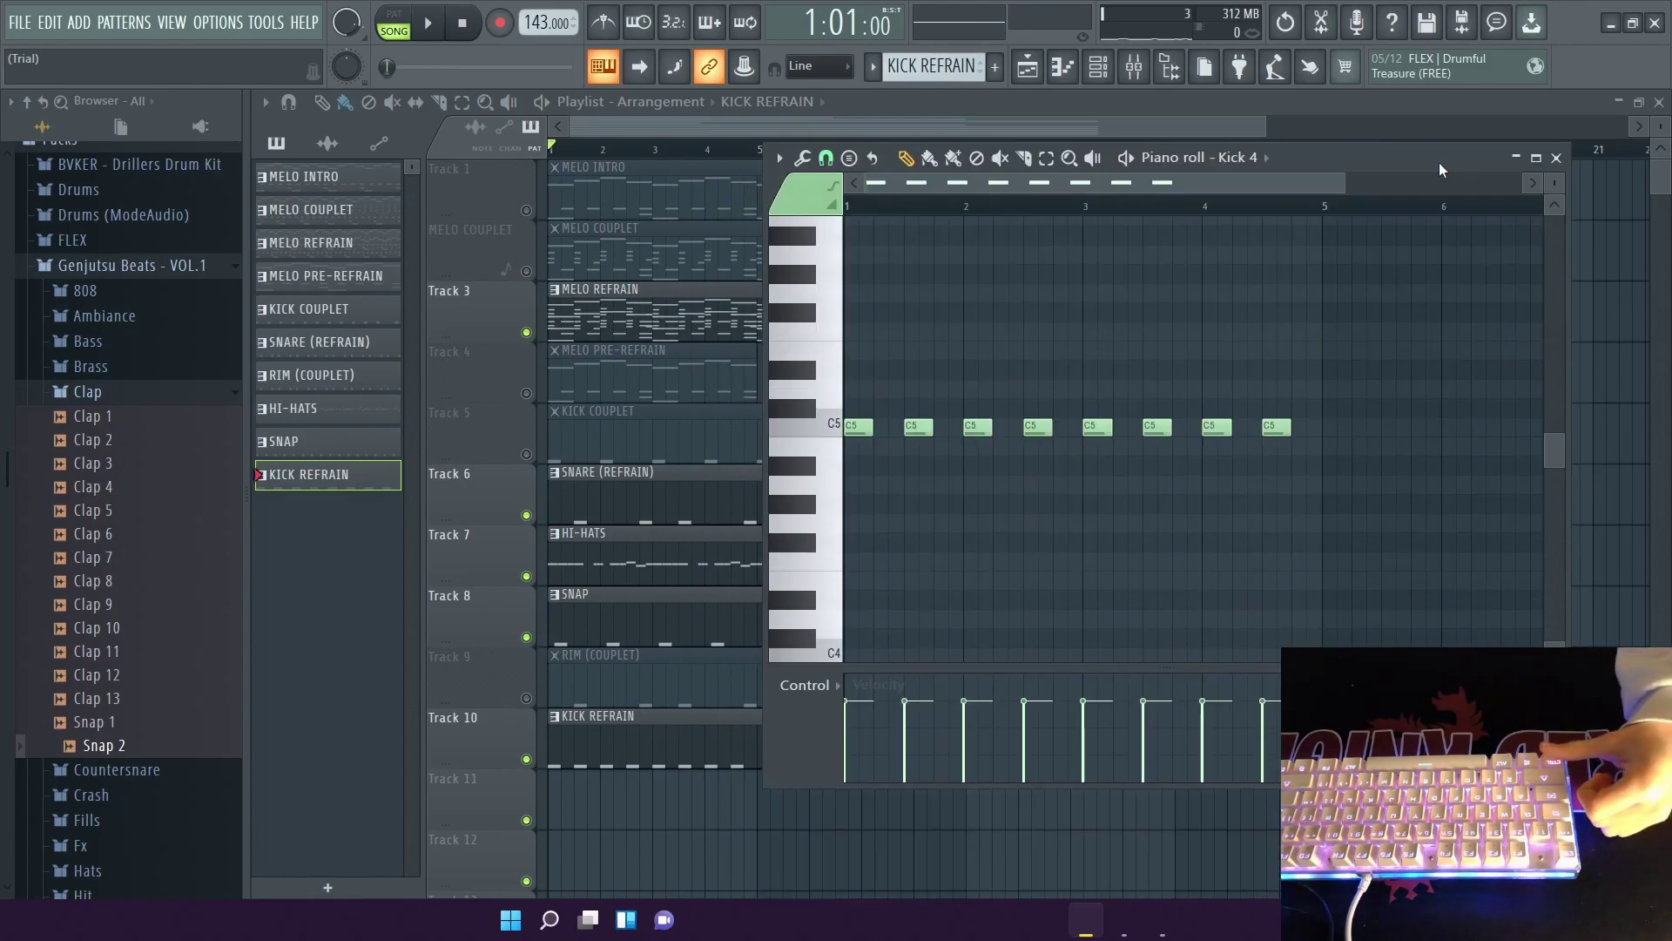
key("ctrl+b")
key("ctrl+b")
key("ctrl+b")
Replace the mid-bar kicks in bars 8 and 16 with three consecutive short C5 kicks each.
left_click(1192, 400, "ctrl")
scroll(1220, 418, "down", 4)
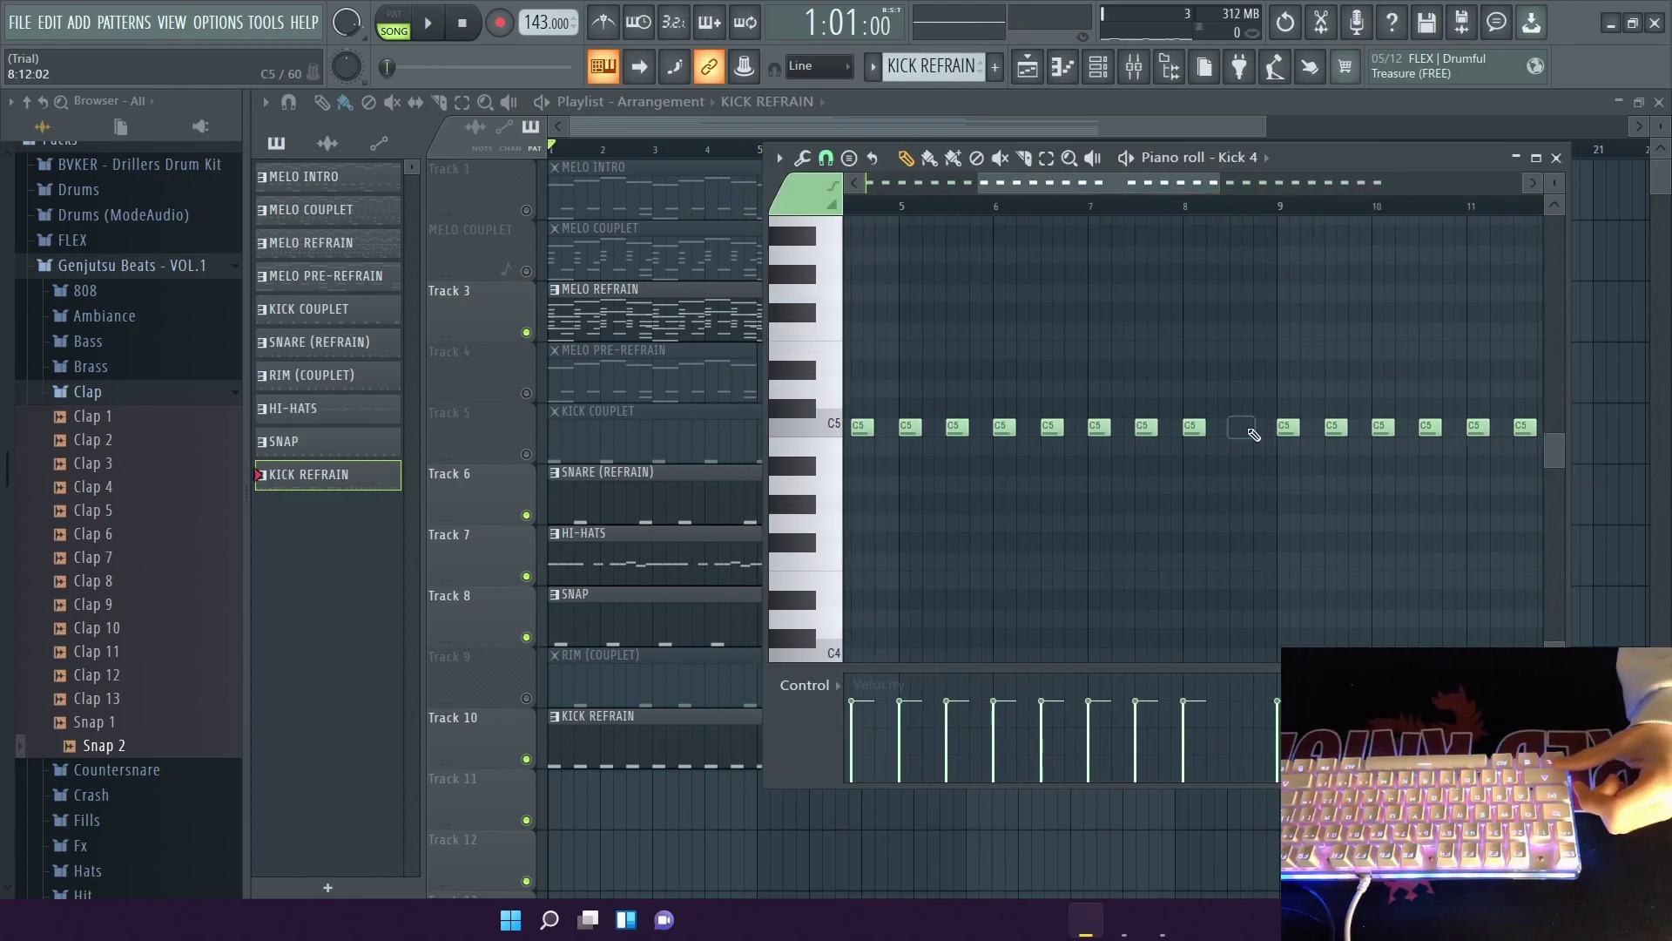
scroll(1296, 433, "up", 5)
left_click_drag(1282, 428, 1227, 433)
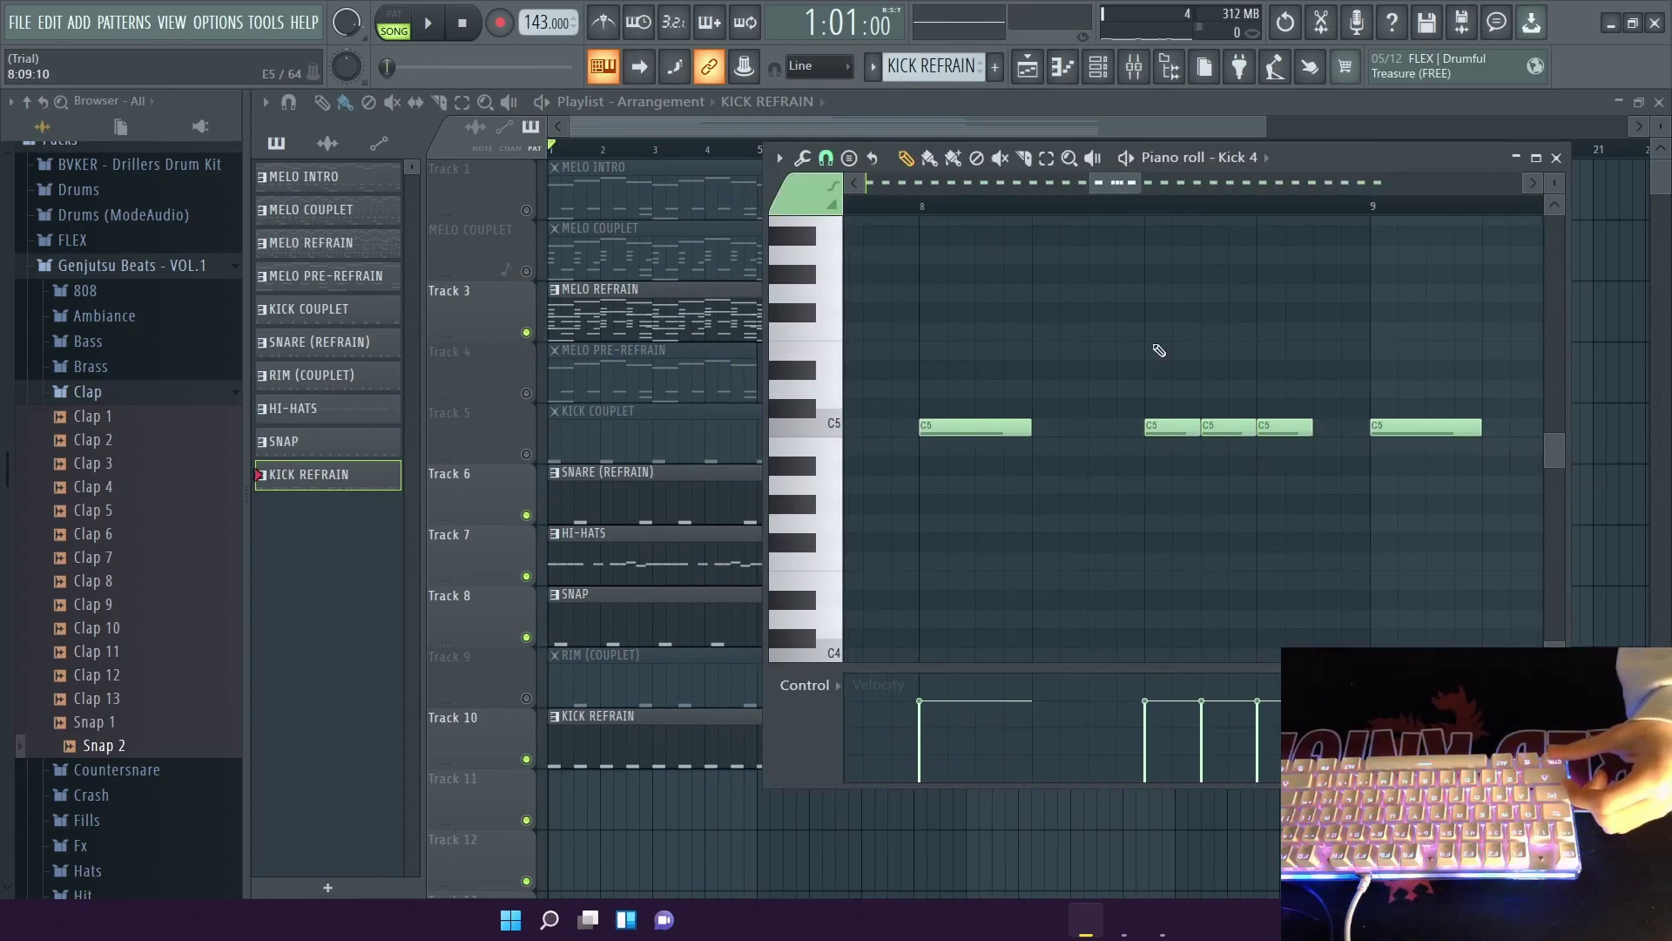
scroll(1215, 424, "down", 5)
scroll(1289, 425, "right", 5)
scroll(1289, 424, "up", 5)
scroll(1206, 426, "down", 8)
Audition the complete KICK REFRAIN pattern with the refrain melody and drums, and close the piano roll.
left_click(428, 24)
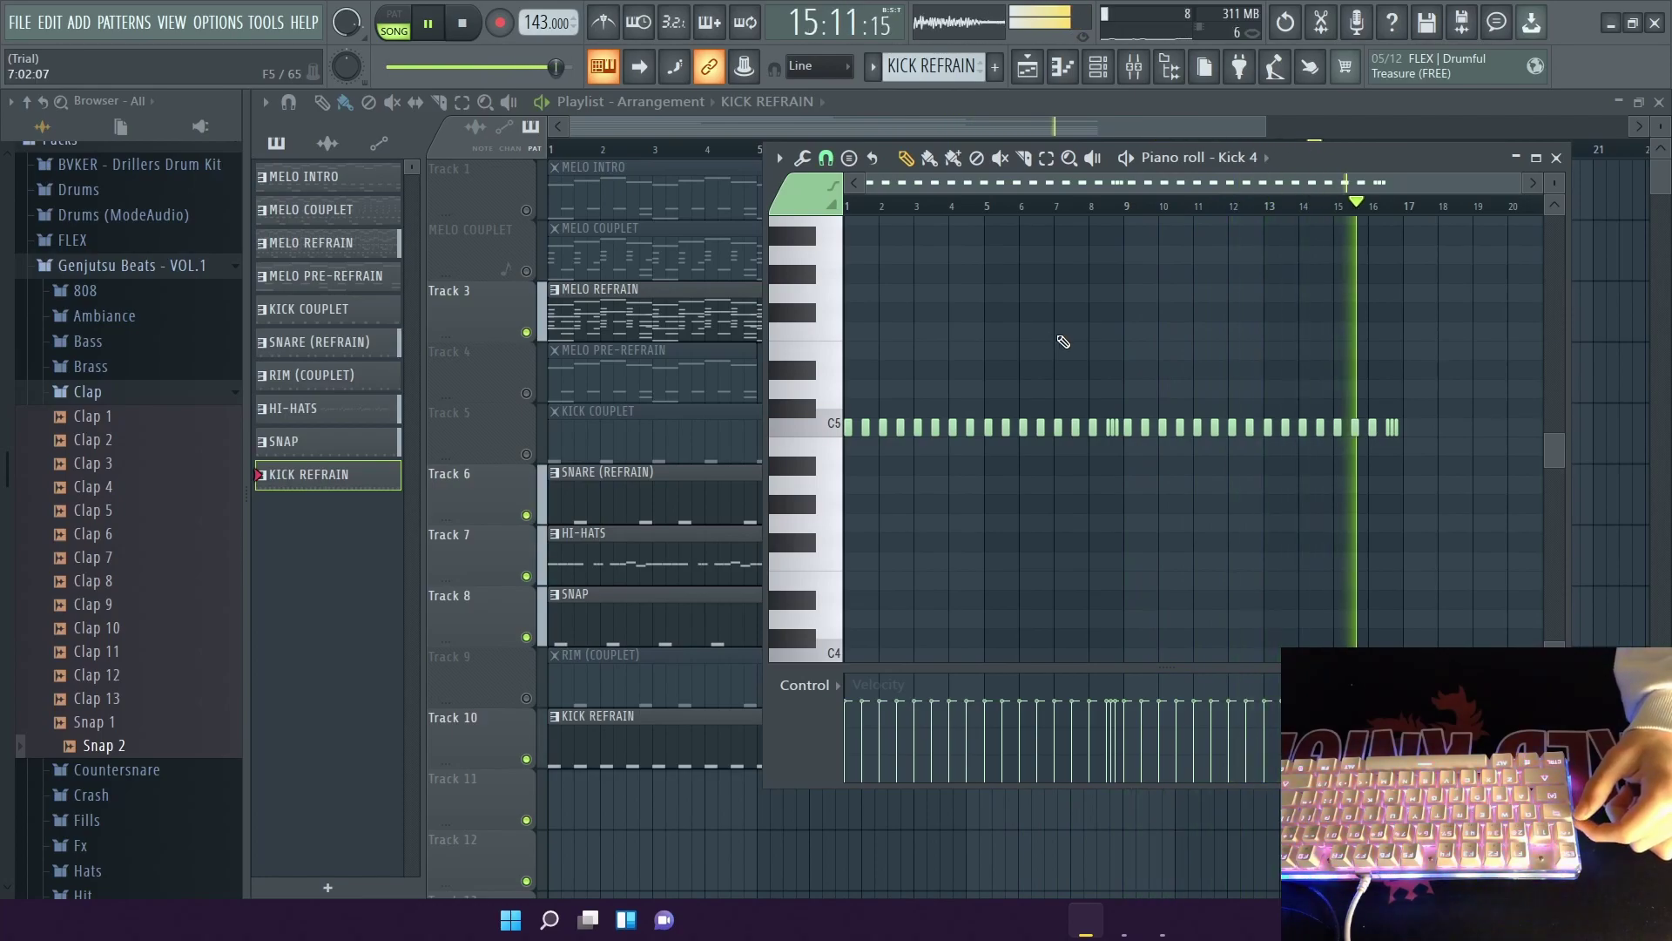
key("space")
left_click(1556, 157)
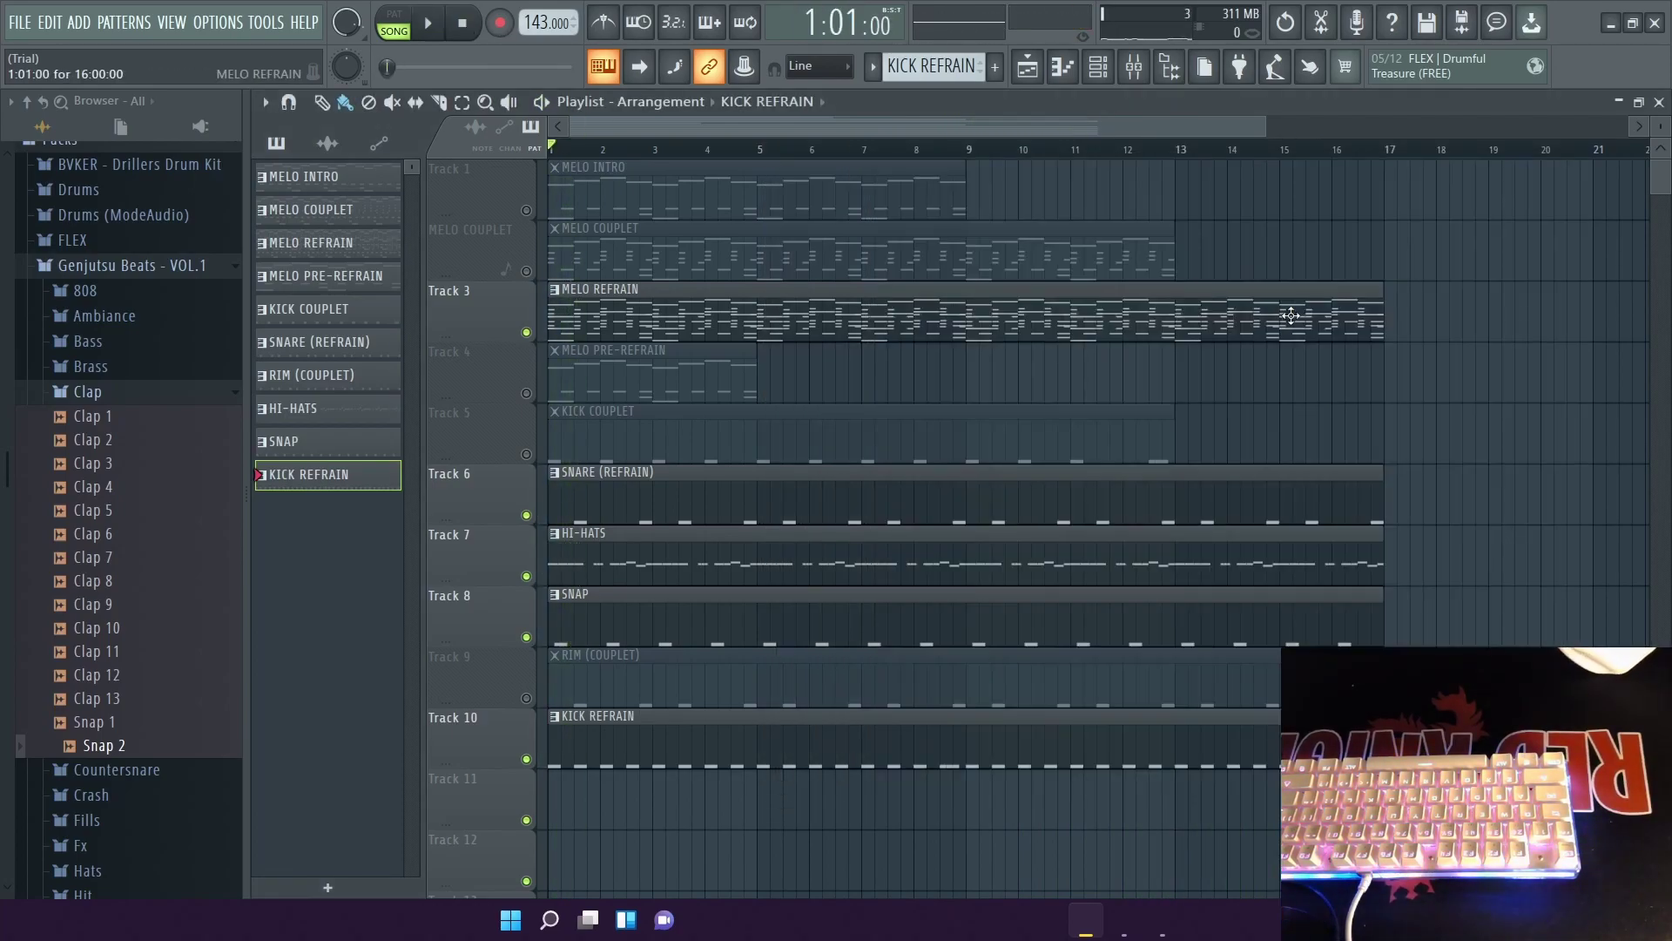
Try deleting the bar 8 notes from the MELO REFRAIN melody and audition the gap.
double_click(1084, 307)
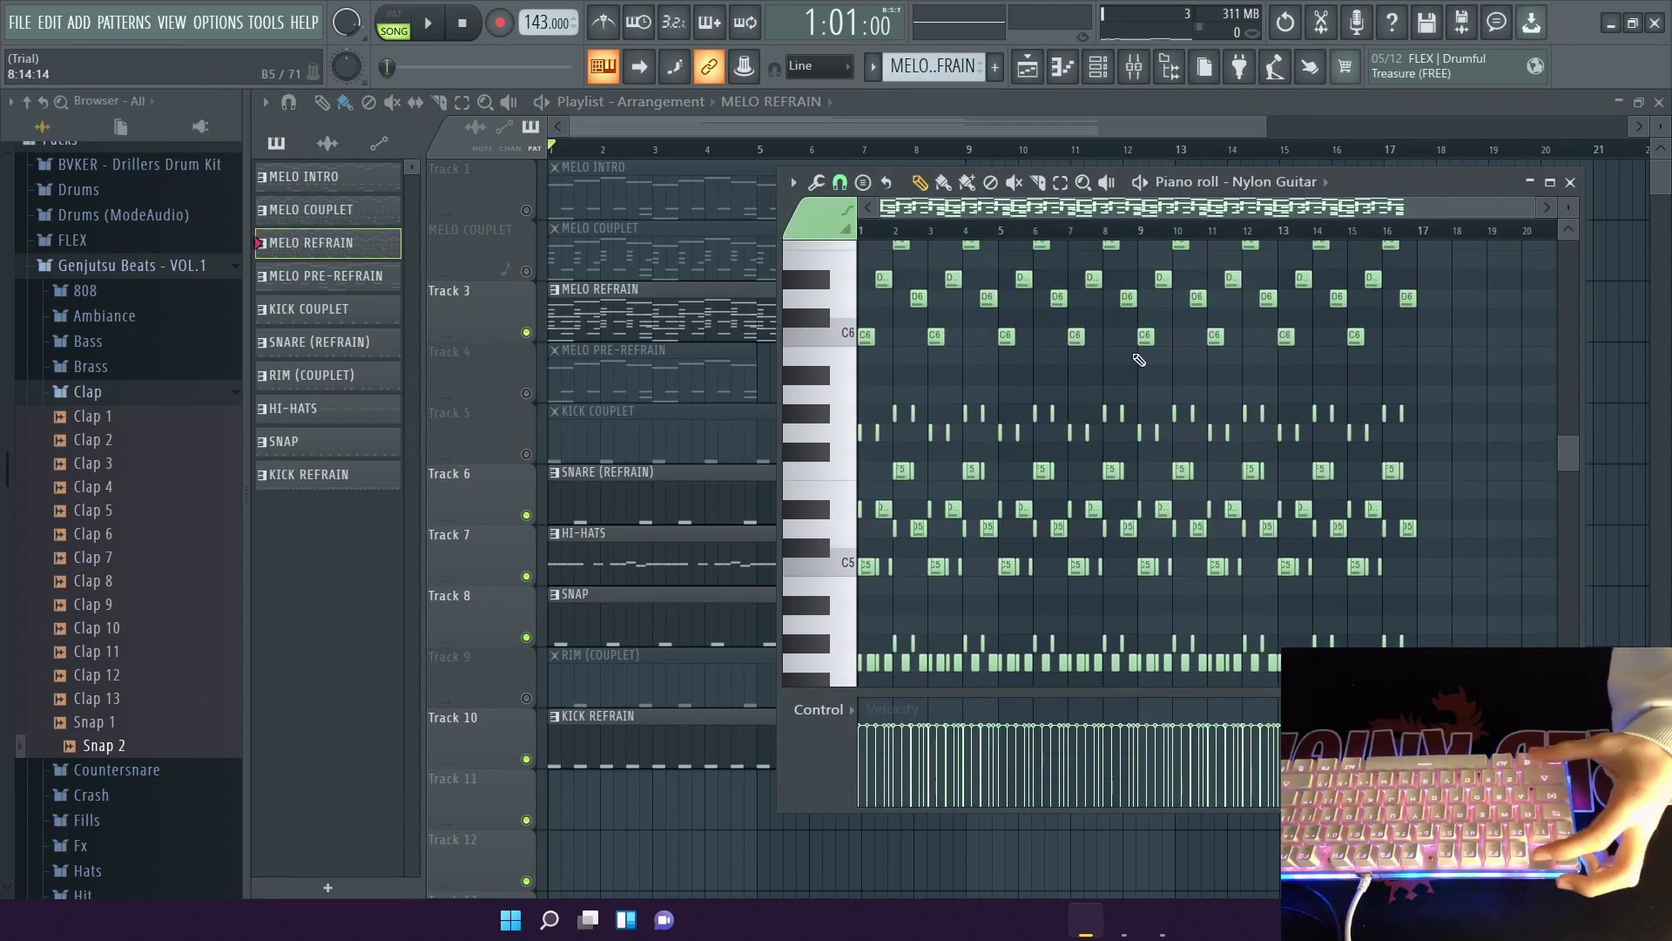
key("Delete")
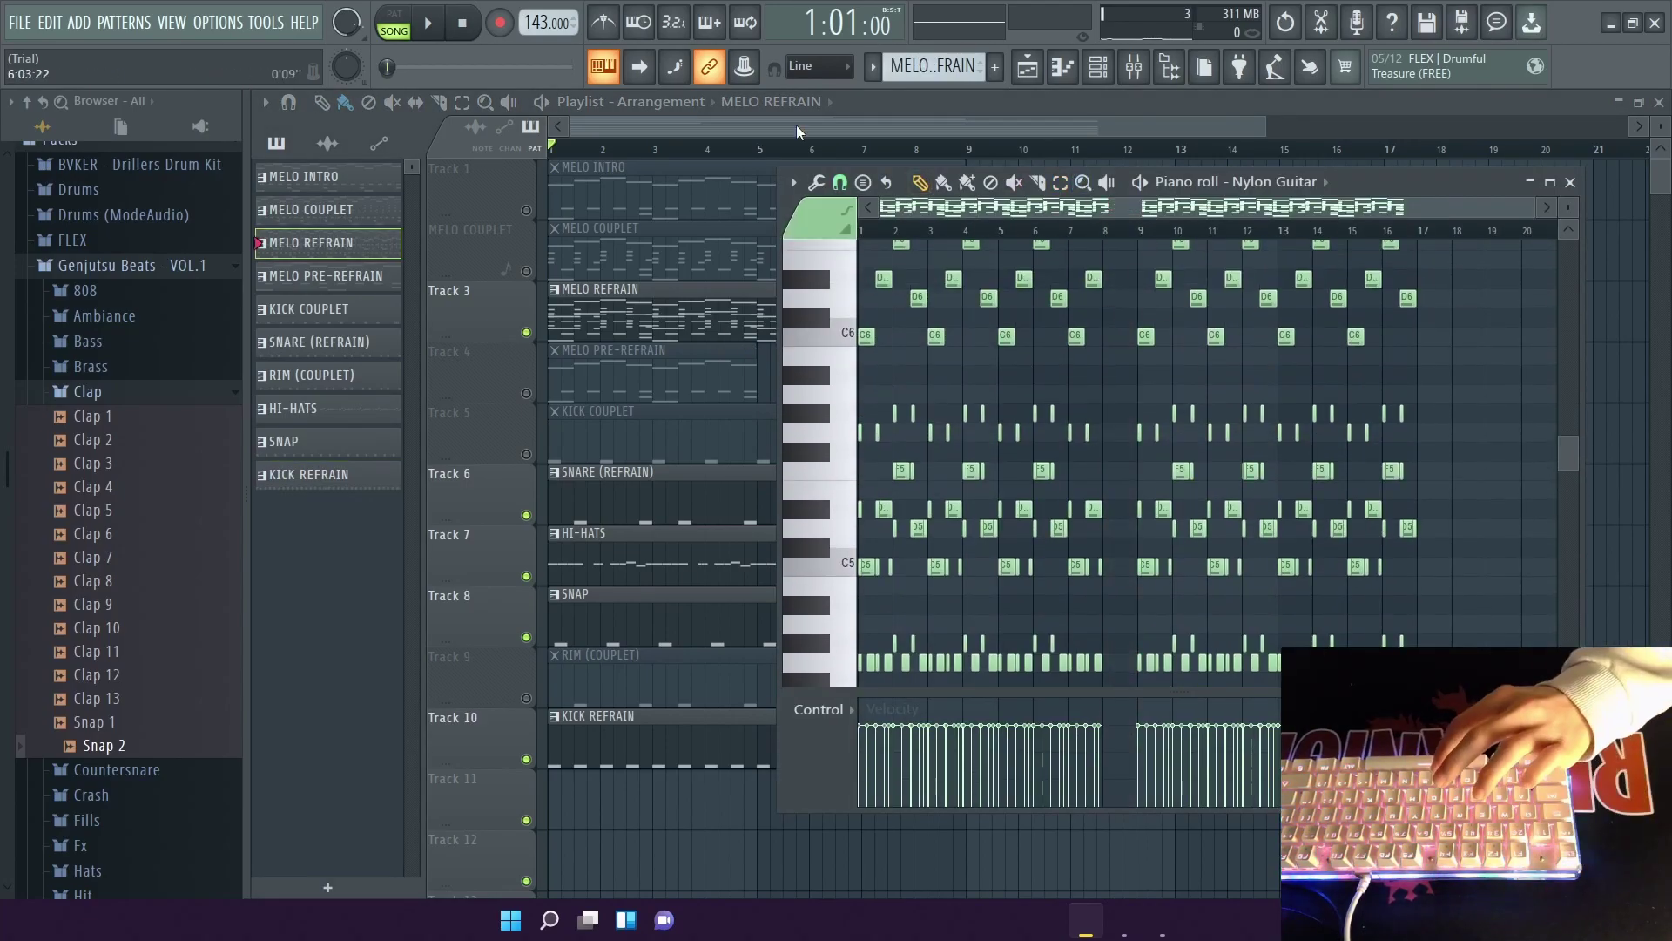
key("space")
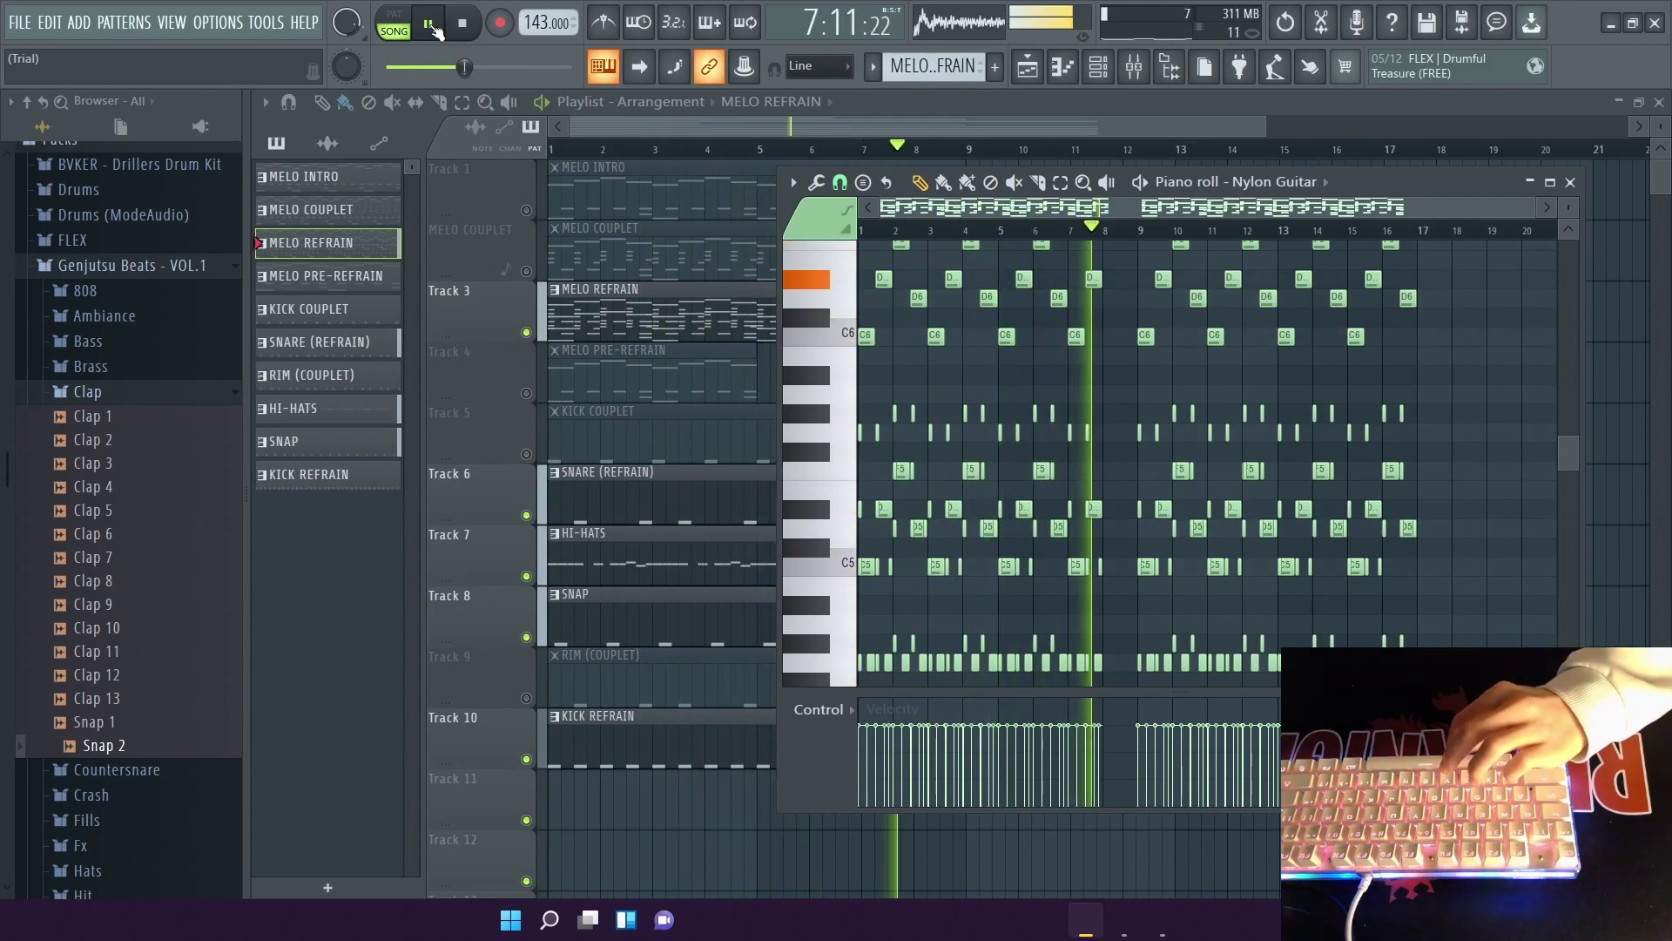
key("space")
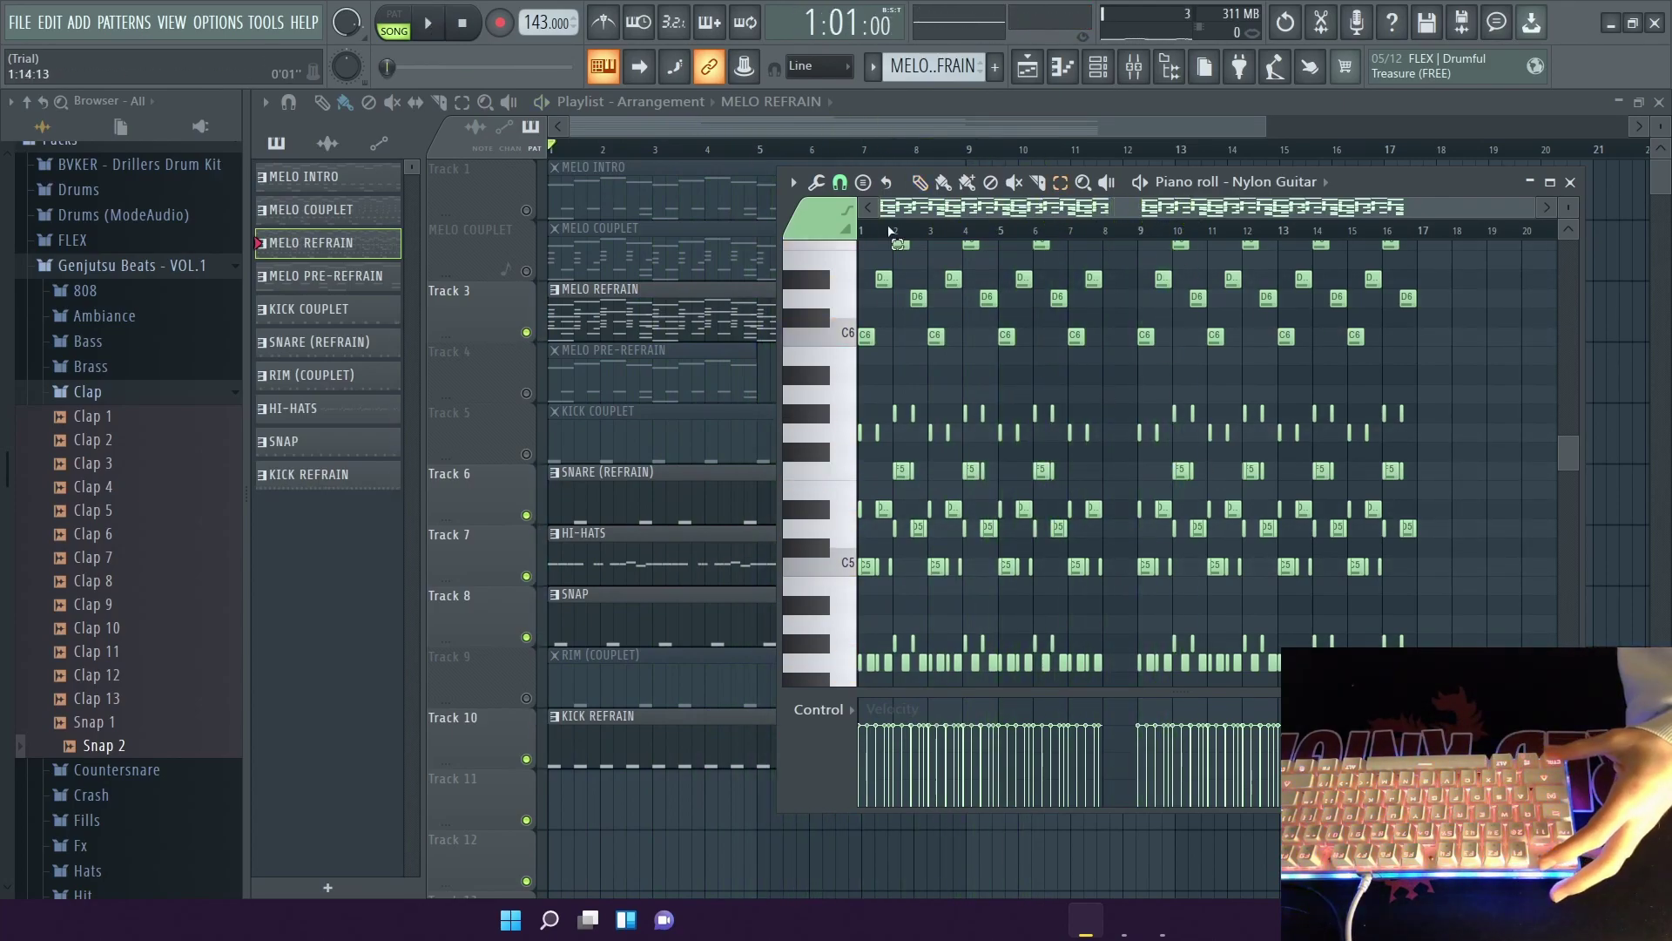
Fill the bar 8 gap in the MELO REFRAIN melody with a copy of bar 7's notes and audition it.
left_click_drag(883, 280, 1127, 285)
right_click(1080, 348, "ctrl")
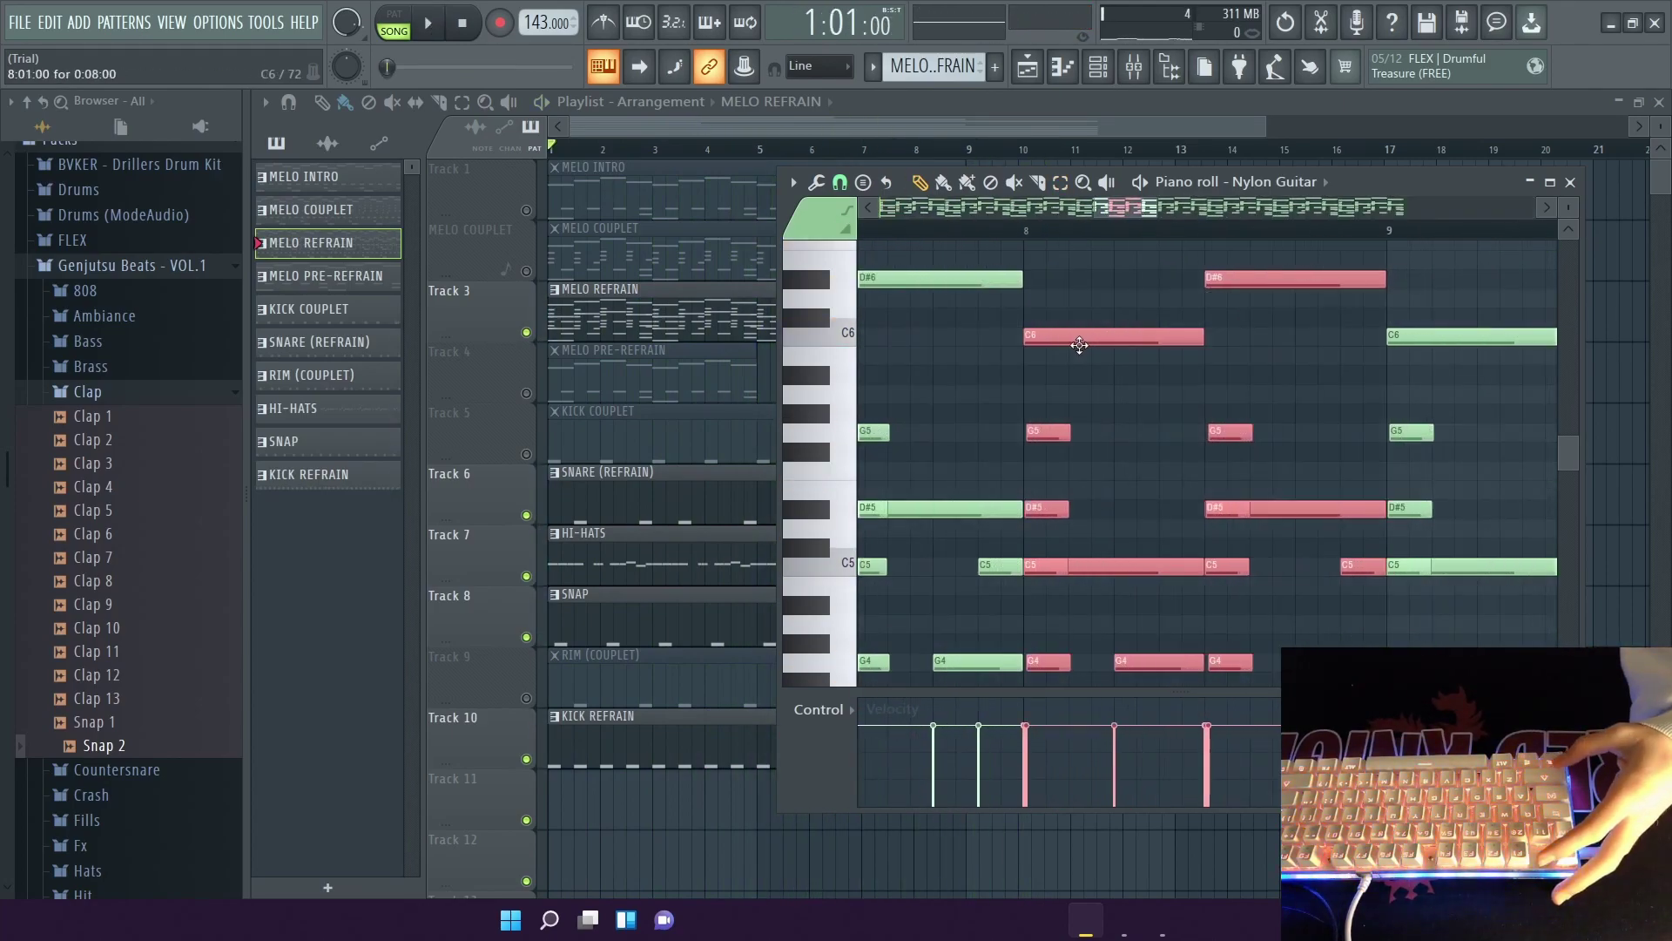
right_click(1080, 358, "ctrl")
left_click(1081, 360, "ctrl")
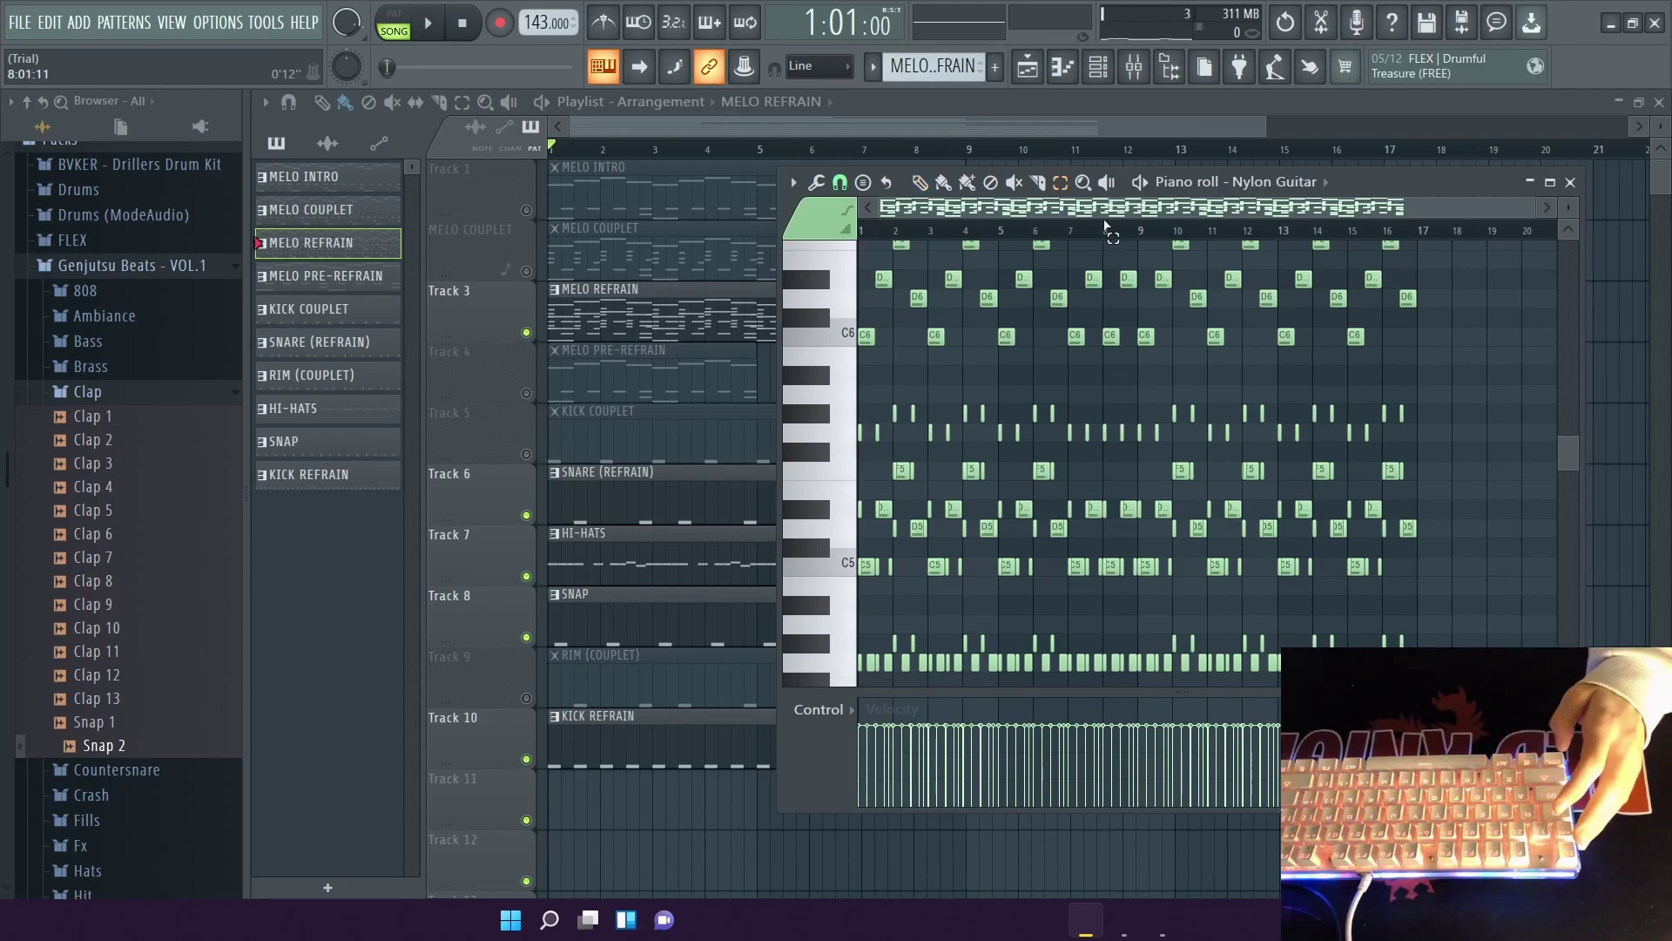
key("space")
scroll(1132, 366, "up", 3)
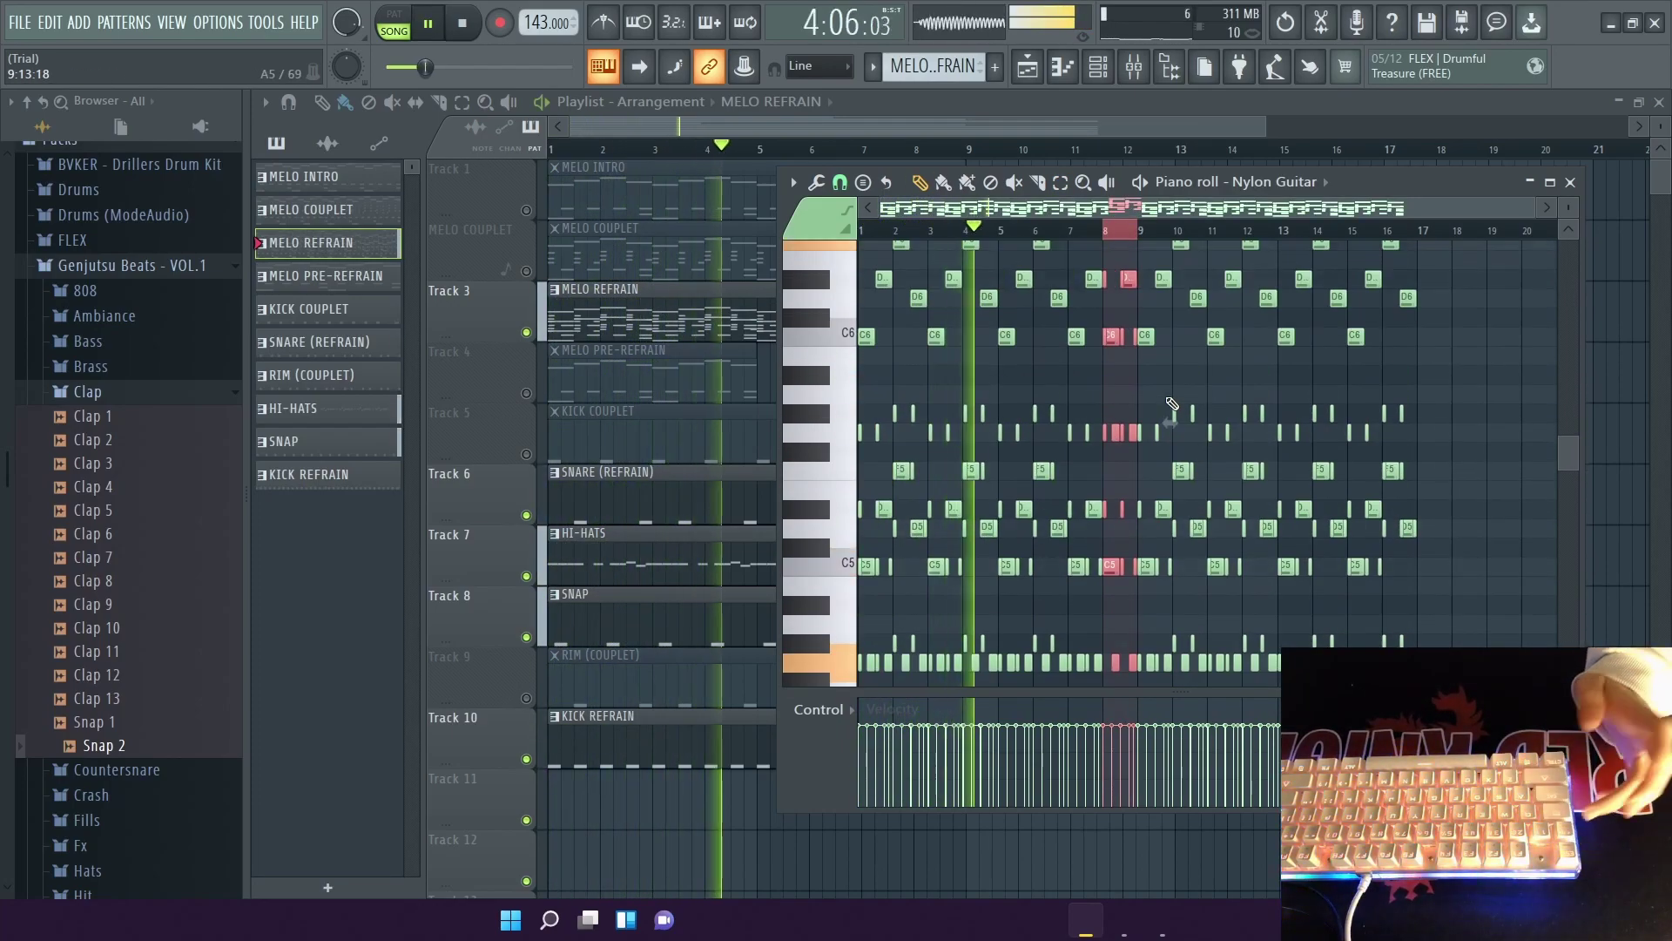
scroll(1167, 407, "down", 2)
key("ctrl+z")
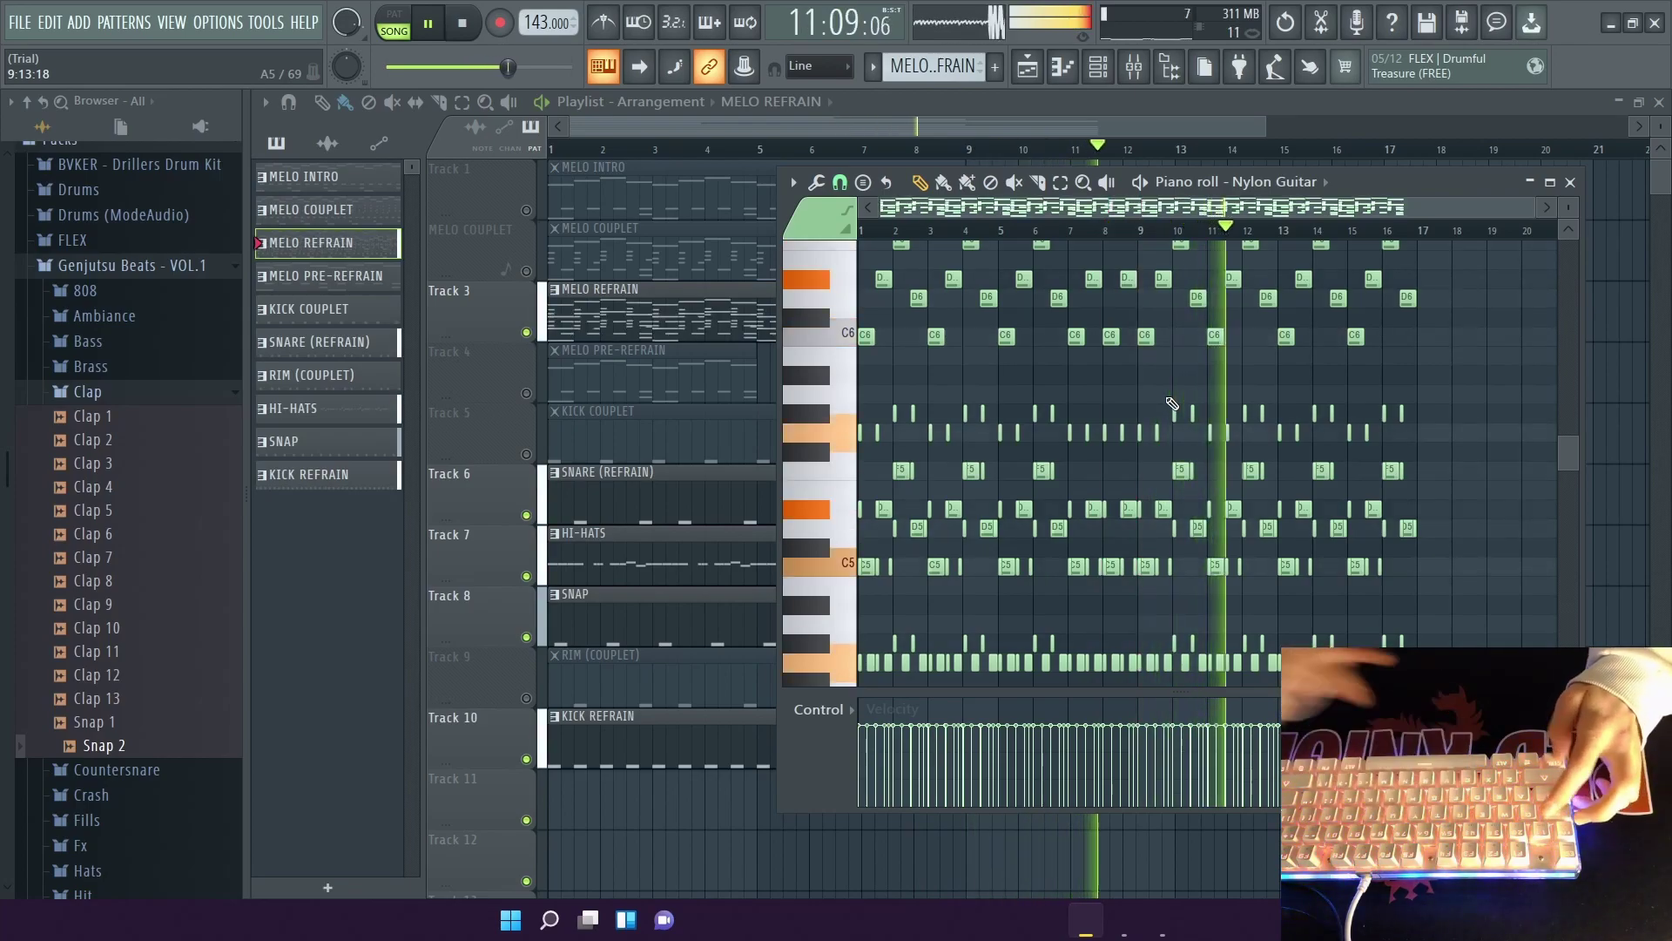
key("space")
Try transposing the MELO REFRAIN notes of bars 9 to 16 up one octave and audition the change.
scroll(982, 321, "up", 3)
scroll(1077, 411, "down", 1)
scroll(1077, 411, "up", 1)
left_click_drag(1139, 232, 1424, 262)
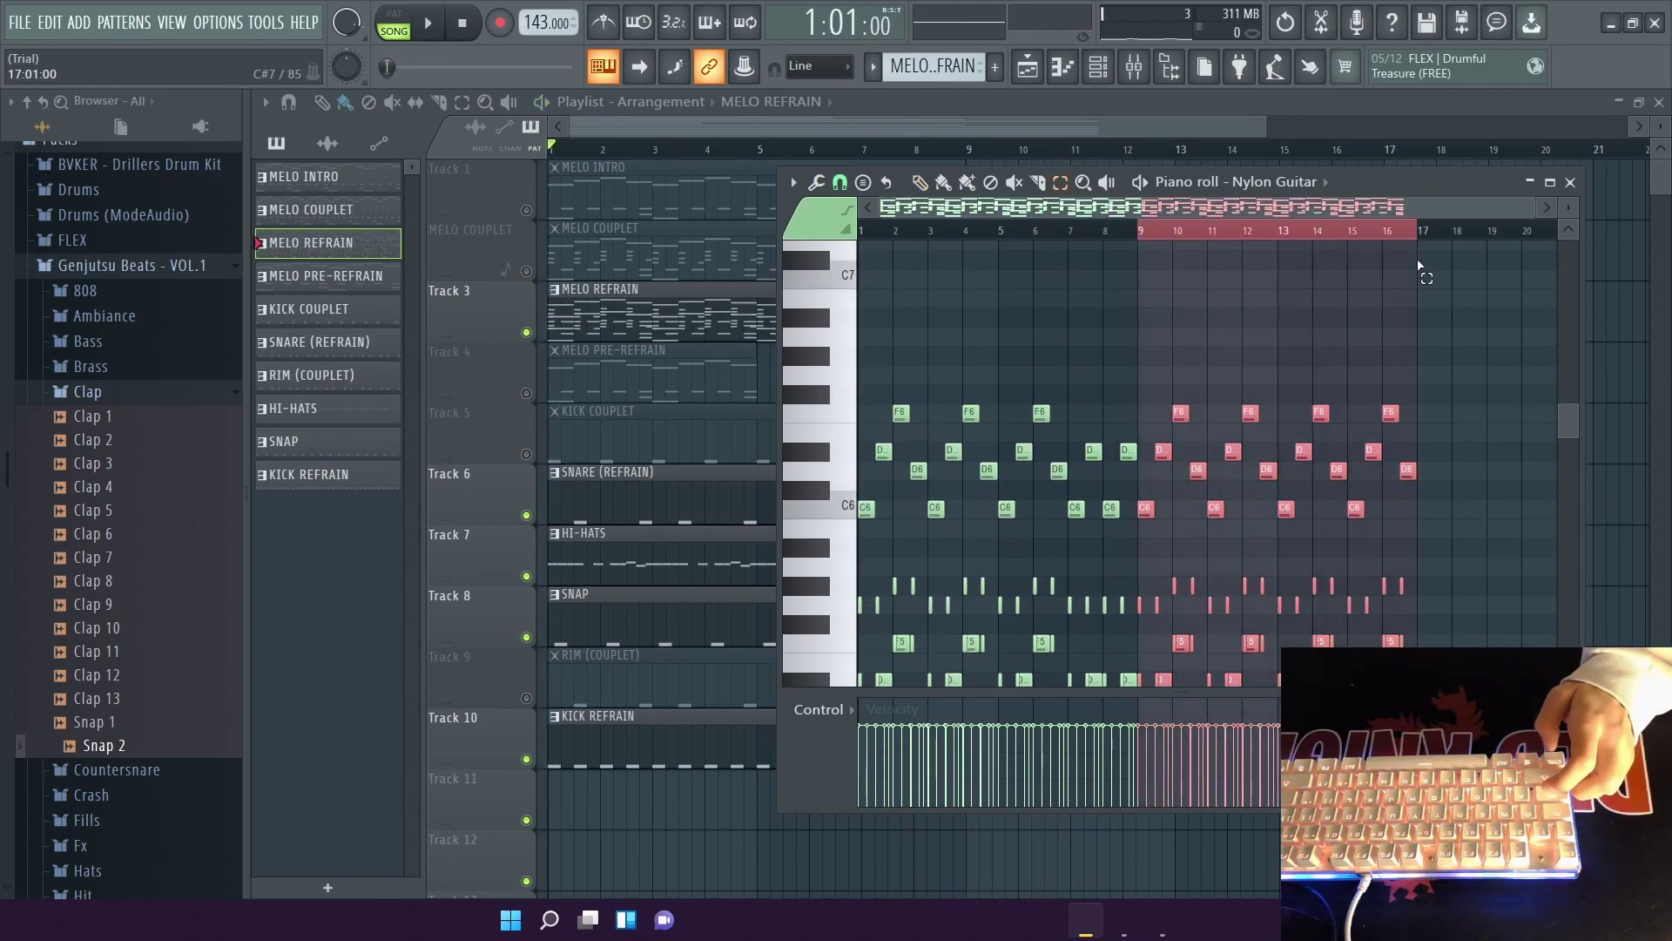
key("ctrl+Up")
left_click(904, 237, "ctrl")
key("space")
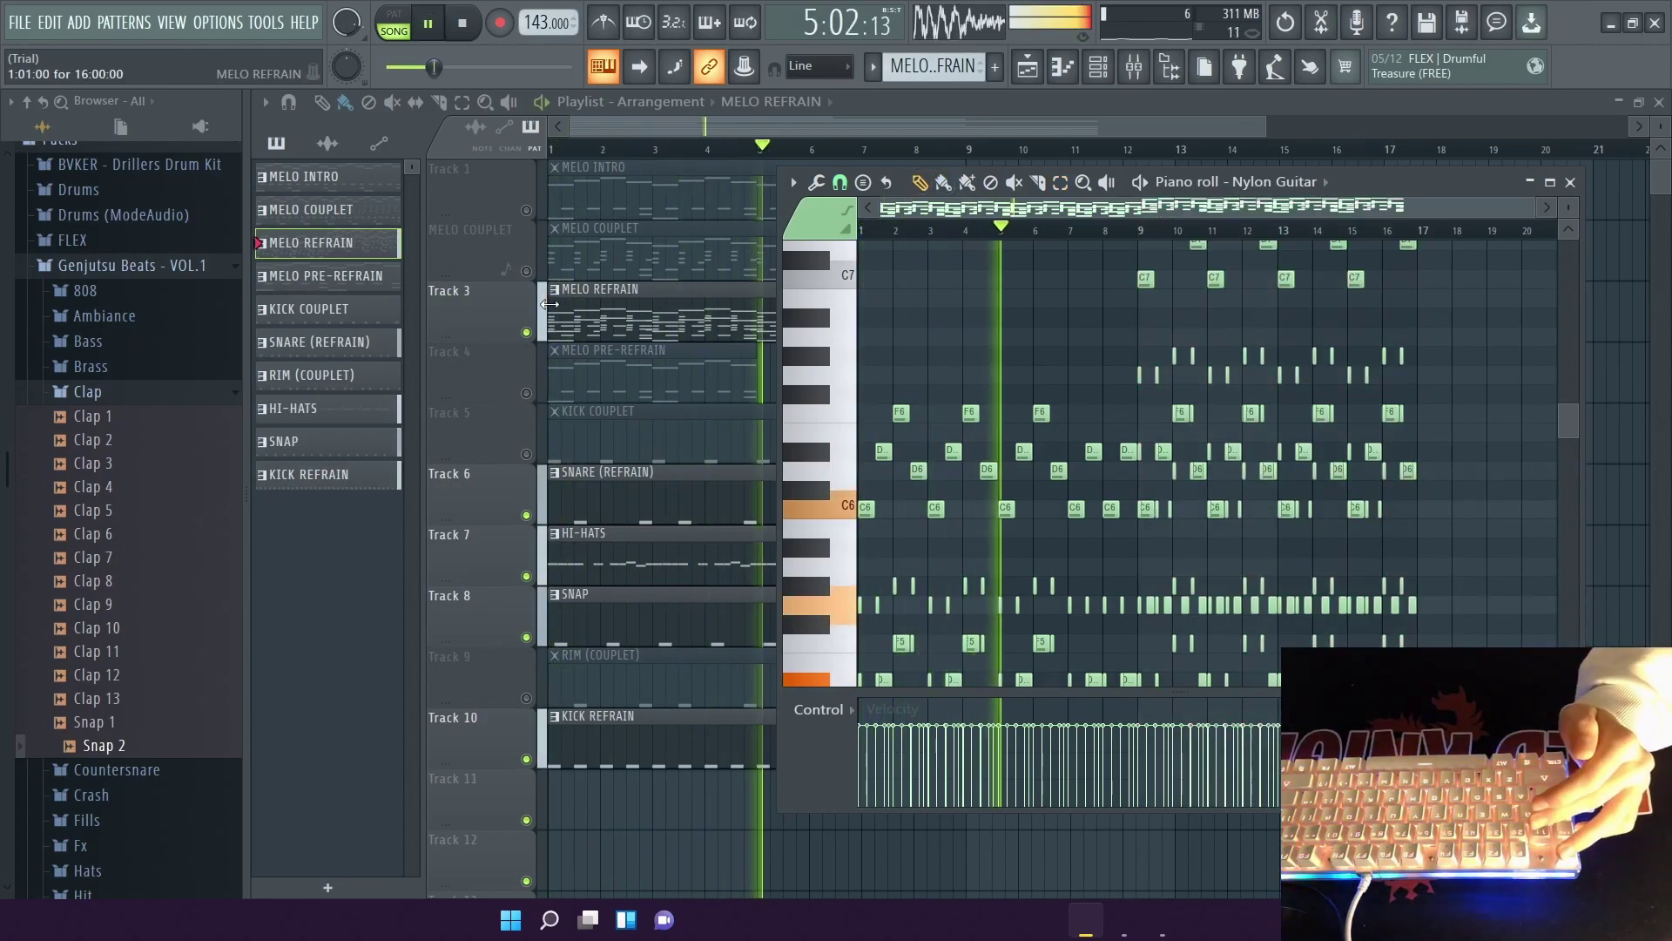
key("space")
Replace the notes in bars 7 and 8 of MELO REFRAIN with a copy of bars 1 and 2, and audition it.
scroll(1088, 418, "down", 2)
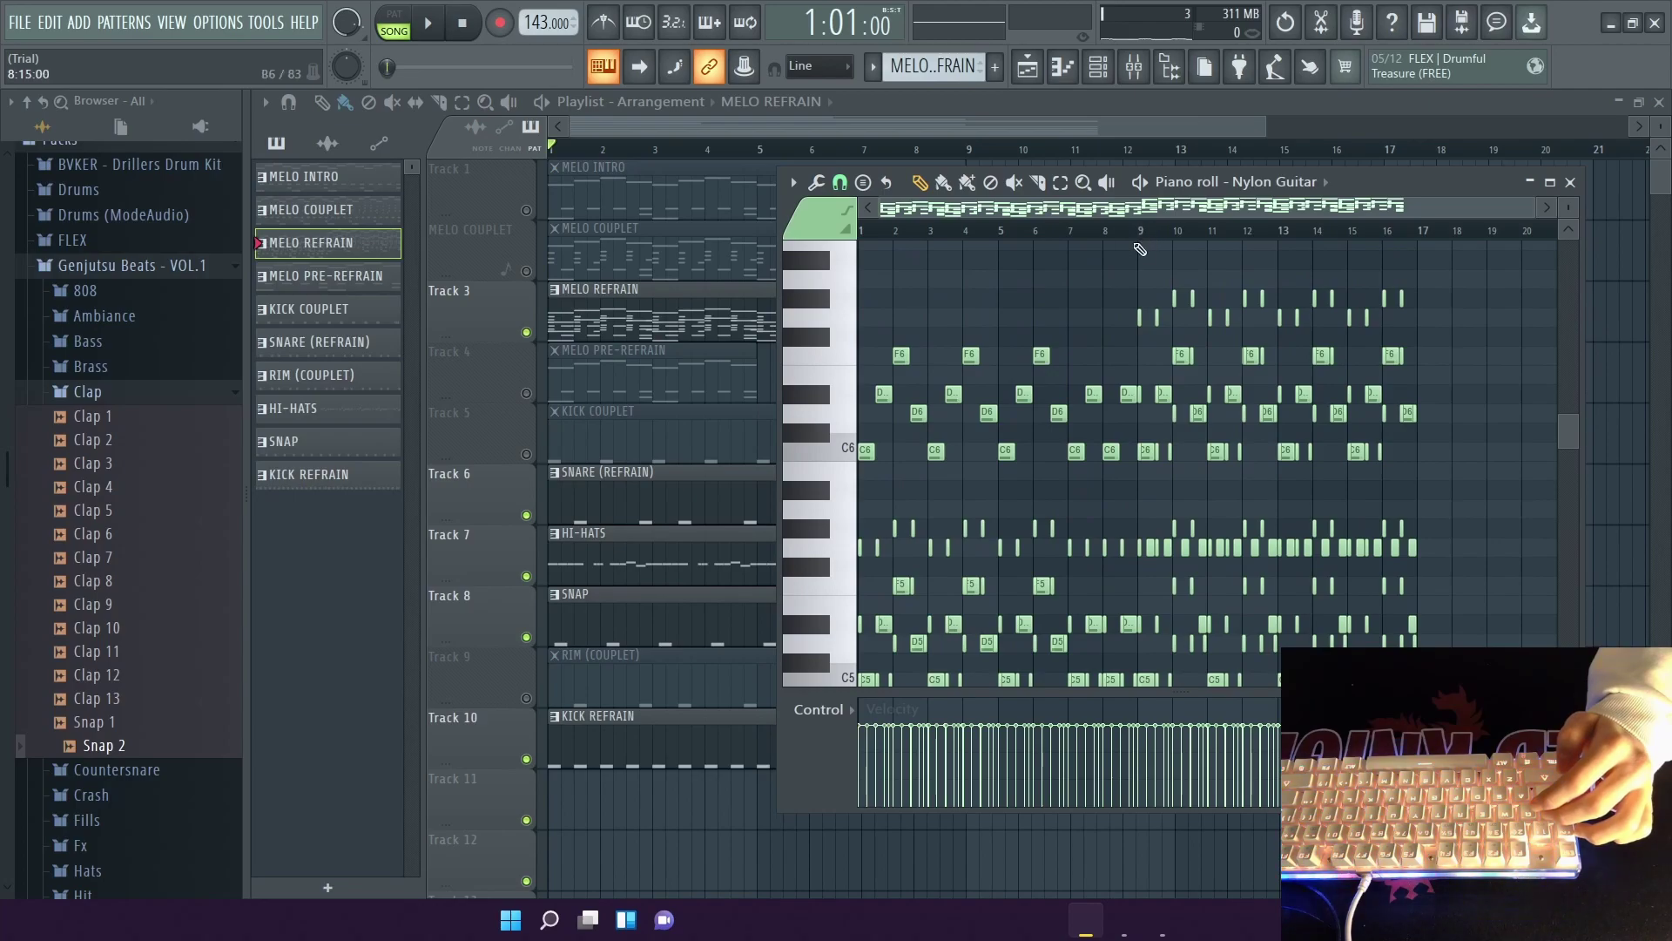
left_click_drag(1068, 240, 1136, 240)
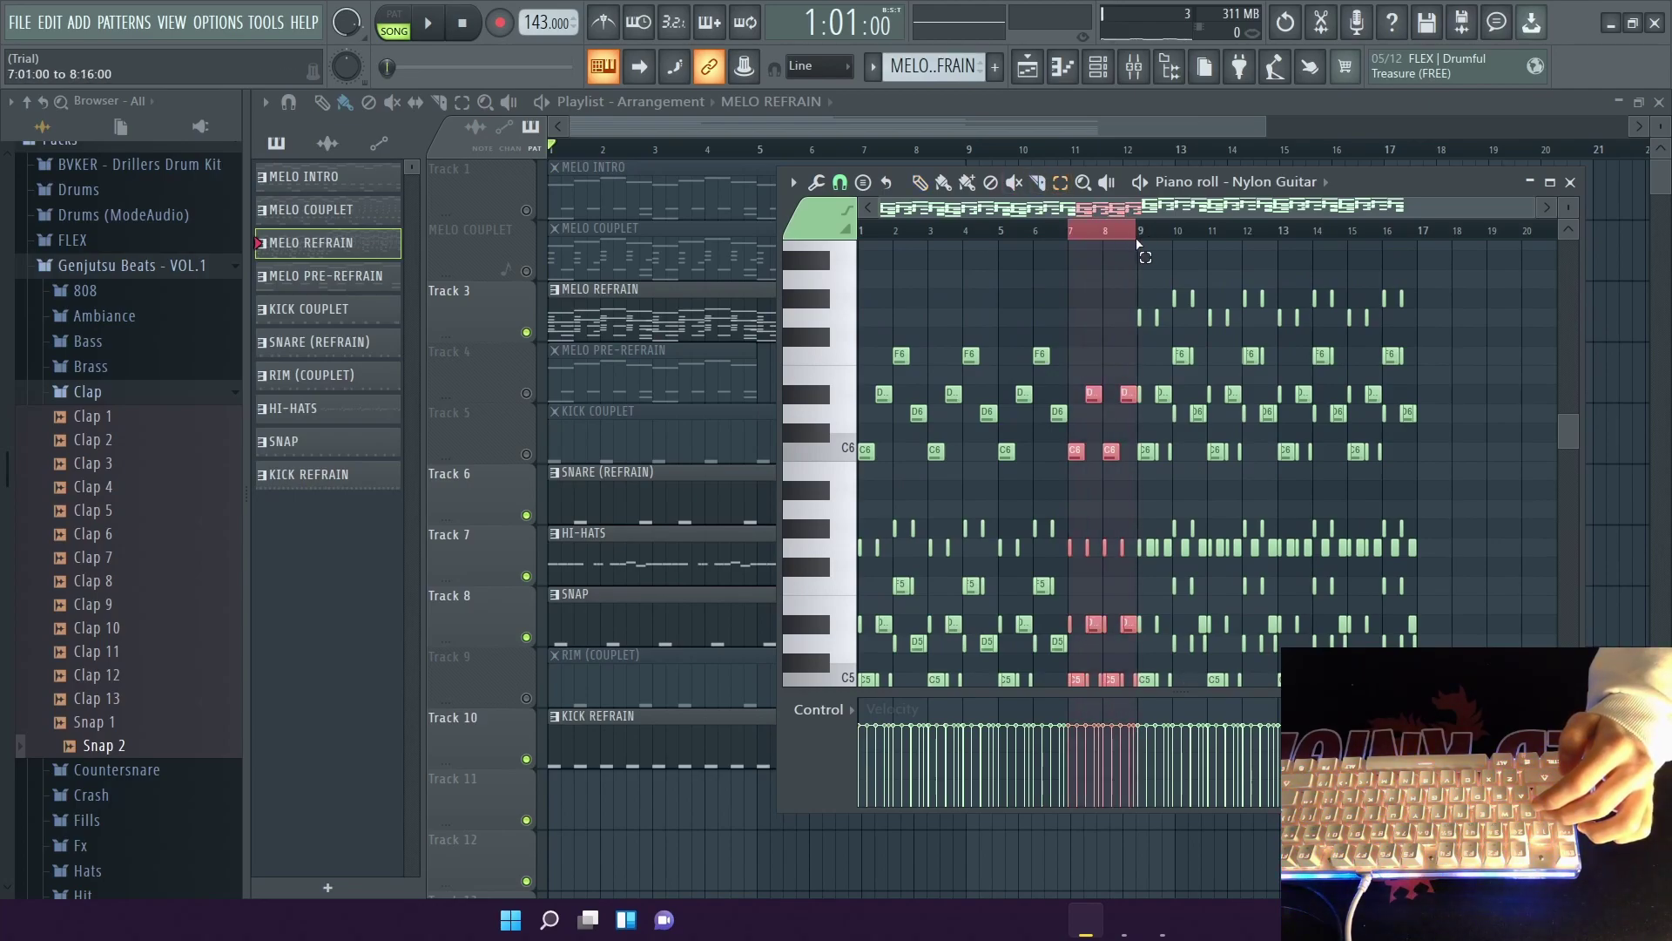
key("Delete")
left_click_drag(861, 230, 930, 249)
key("ctrl+c")
key("ctrl+v")
left_click_drag(867, 452, 1078, 453)
scroll(1079, 454, "up", 5)
scroll(1110, 464, "down", 5)
key("ctrl+d")
key("space")
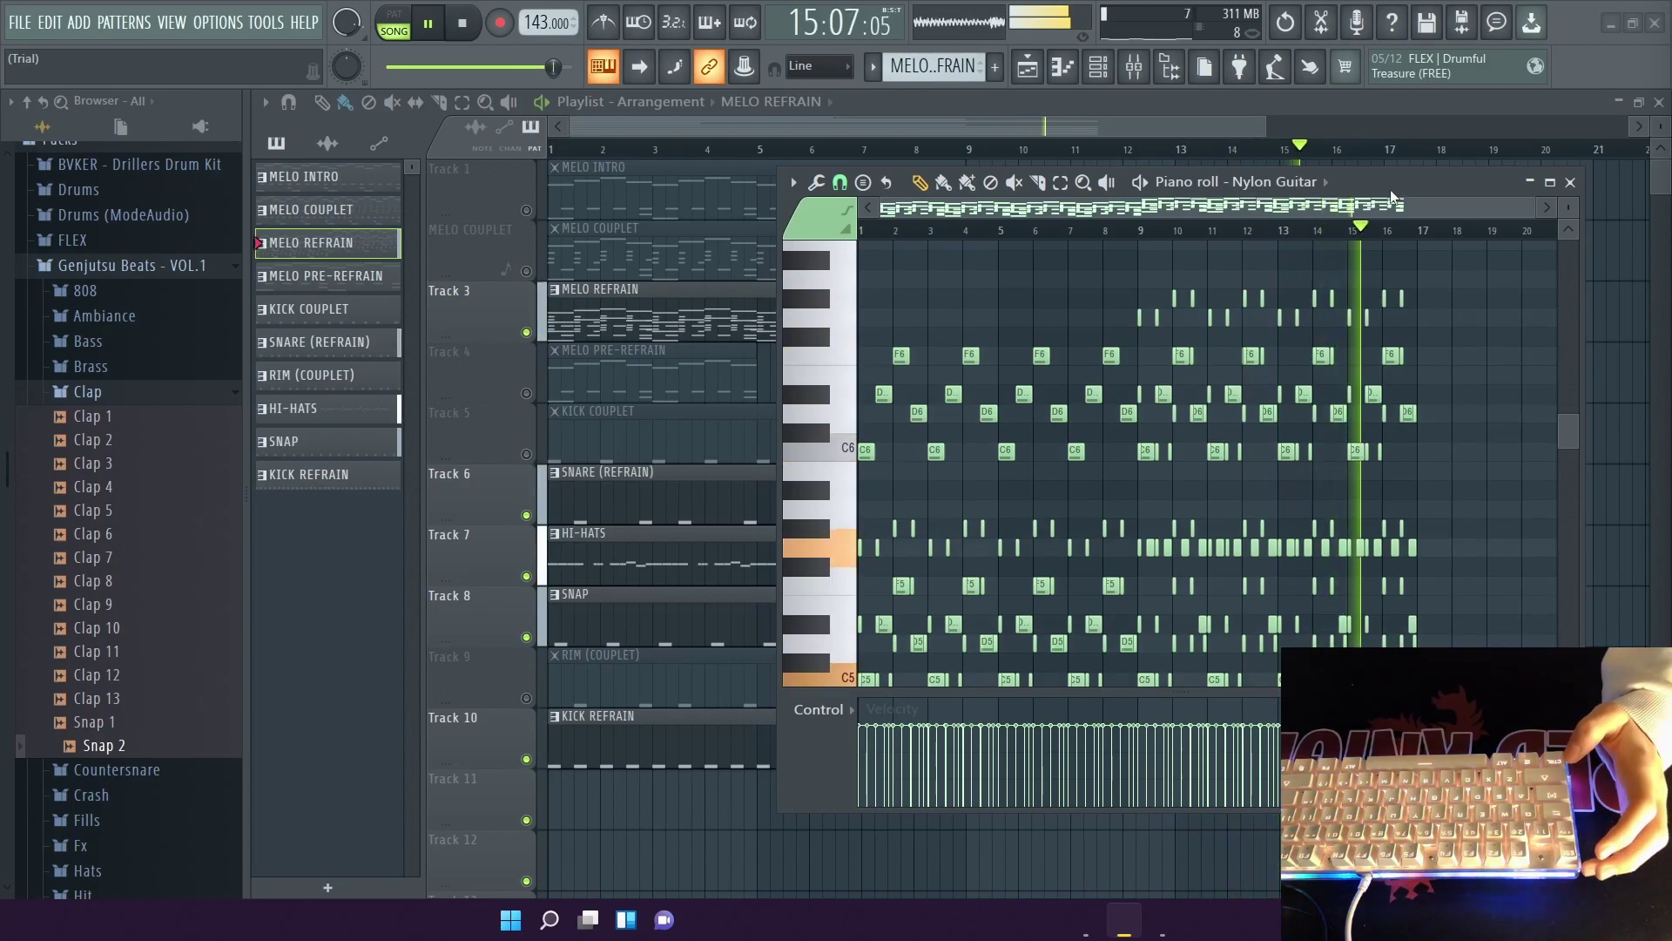
key("space")
Replace the MELO REFRAIN notes in bars 9 to 16 with a duplicate of bars 1 to 8, and close the piano roll.
left_click_drag(1140, 233, 1426, 272)
key("Delete")
left_click(1472, 244, "ctrl")
key("ctrl+b")
left_click(1571, 182)
Examine the MELO COUPLET notes in the piano roll and close it.
key("p")
double_click(1063, 250)
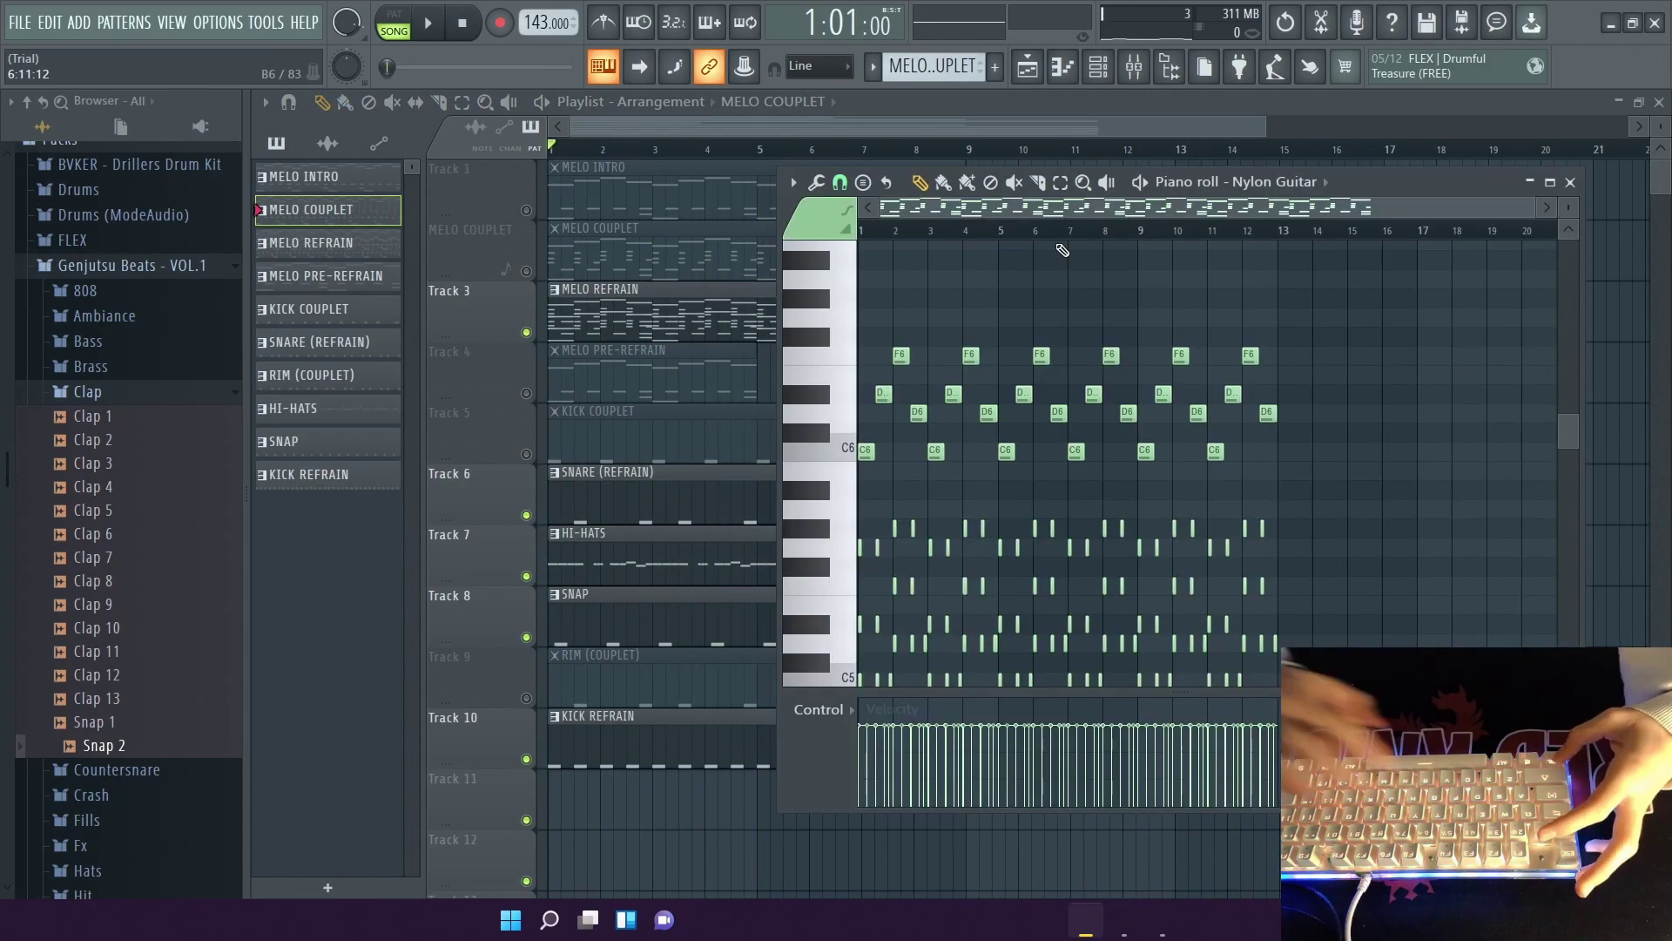
key("ctrl+a")
scroll(1041, 249, "down", 3)
left_click(1570, 182)
Mute the refrain melody, snare and kick tracks, enable the couplet melody, kick and rim tracks, and audition the couplet.
left_click(526, 332)
left_click(527, 515)
left_click(526, 698)
left_click(527, 759)
left_click(526, 454)
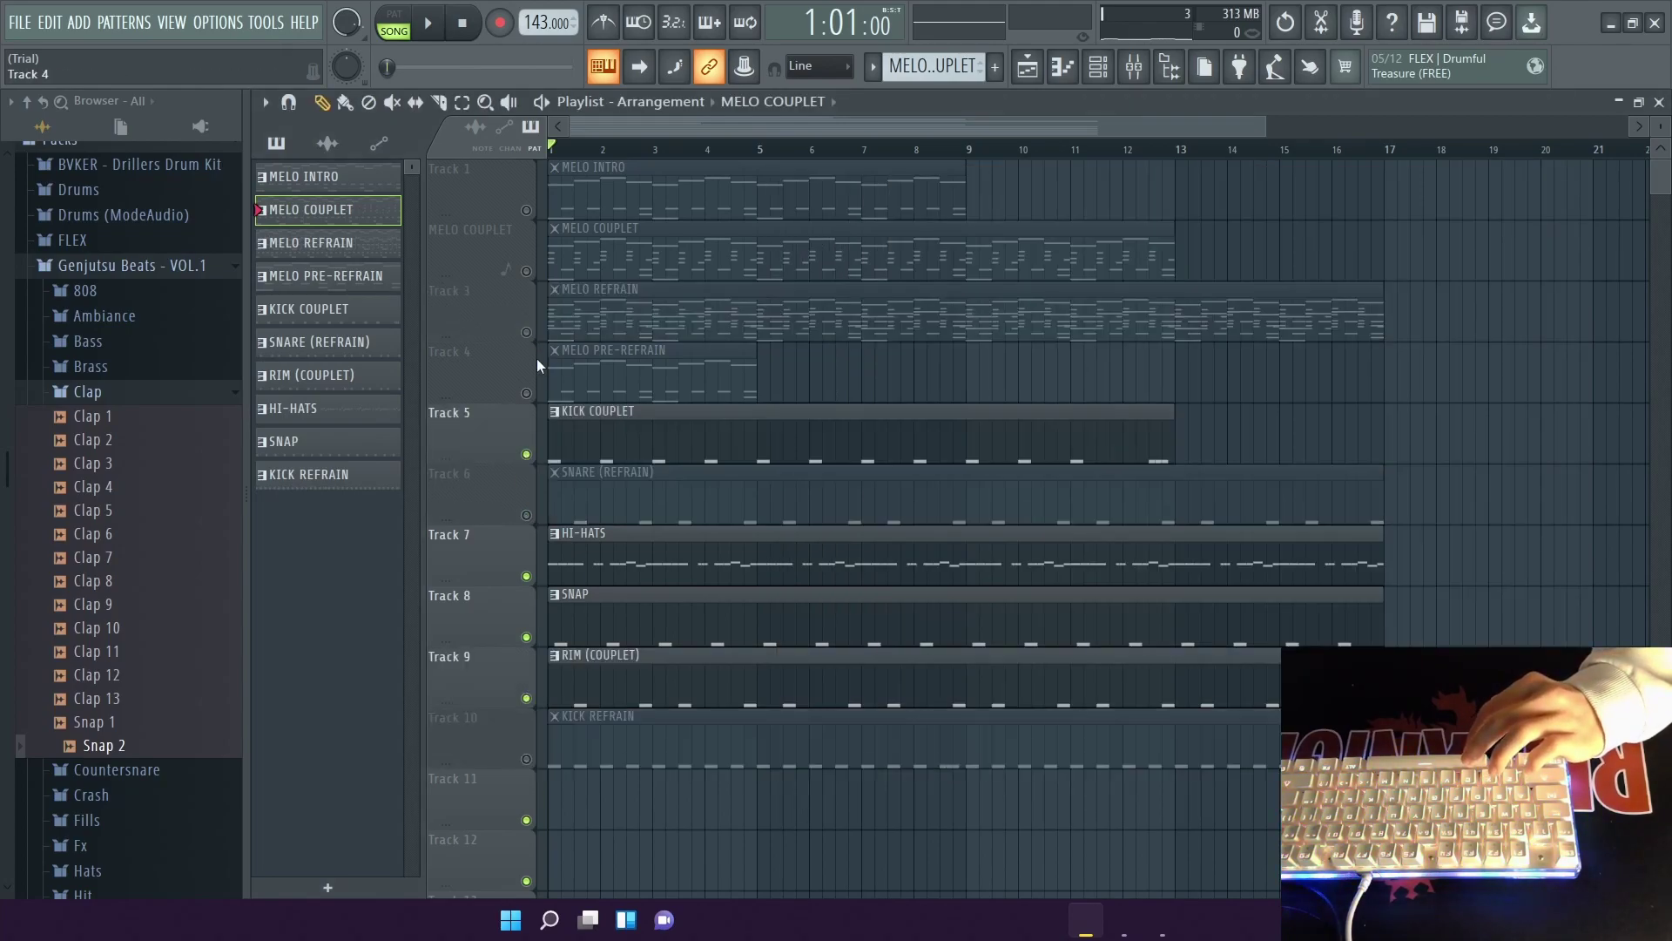
left_click(527, 271)
left_click(427, 23)
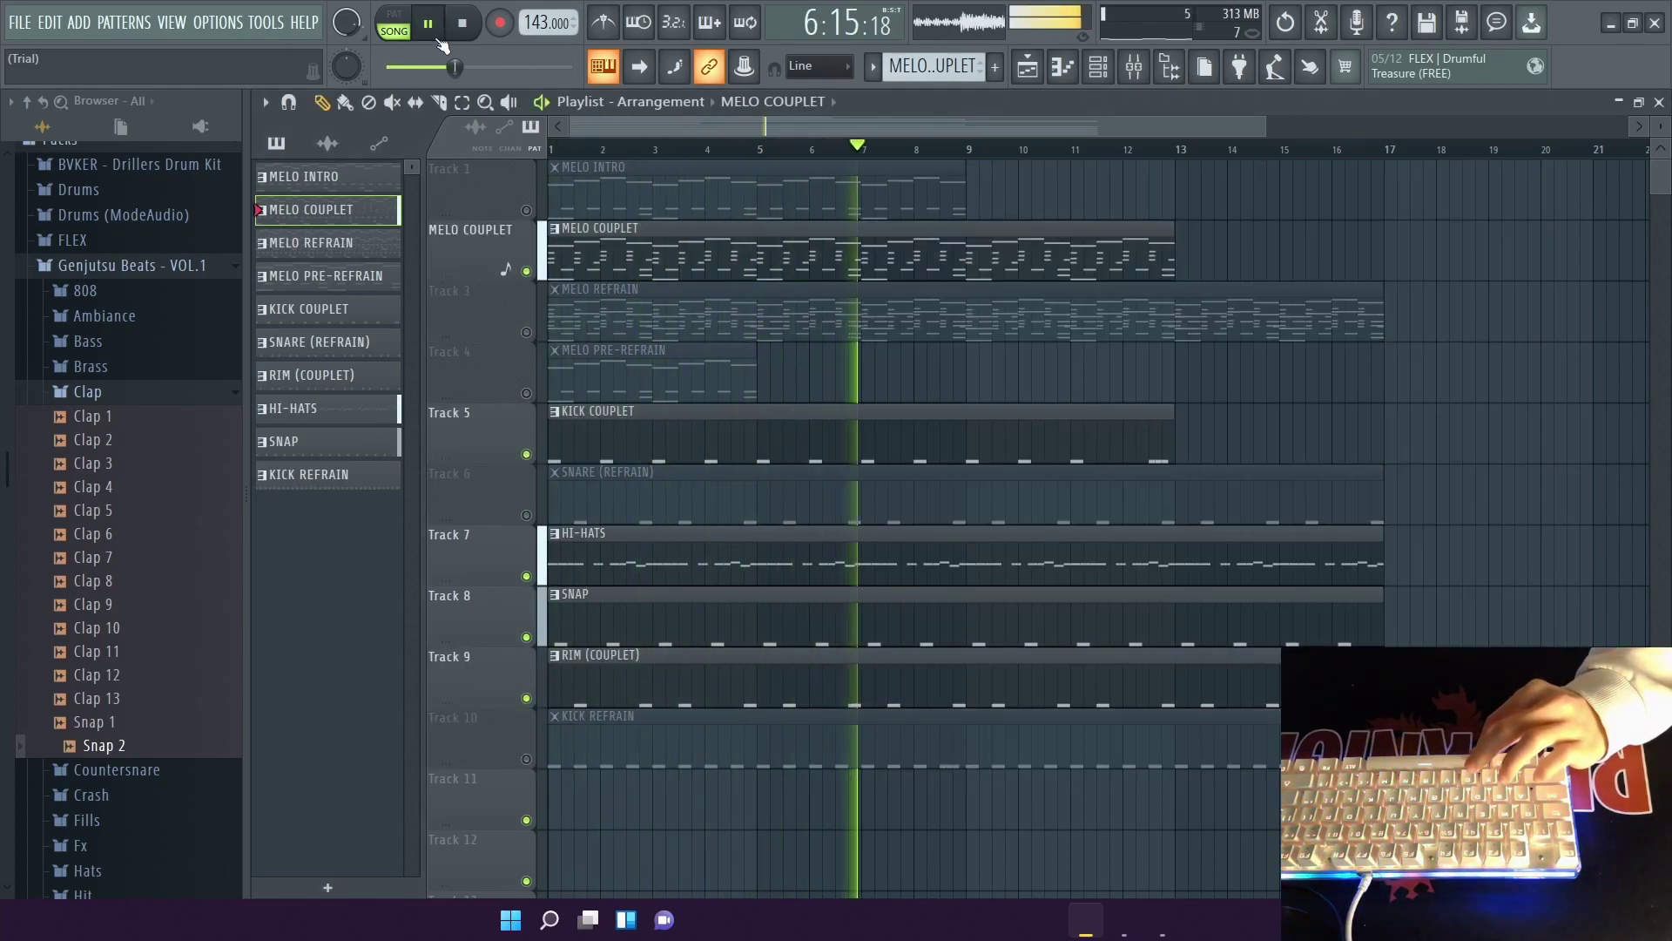
key("space")
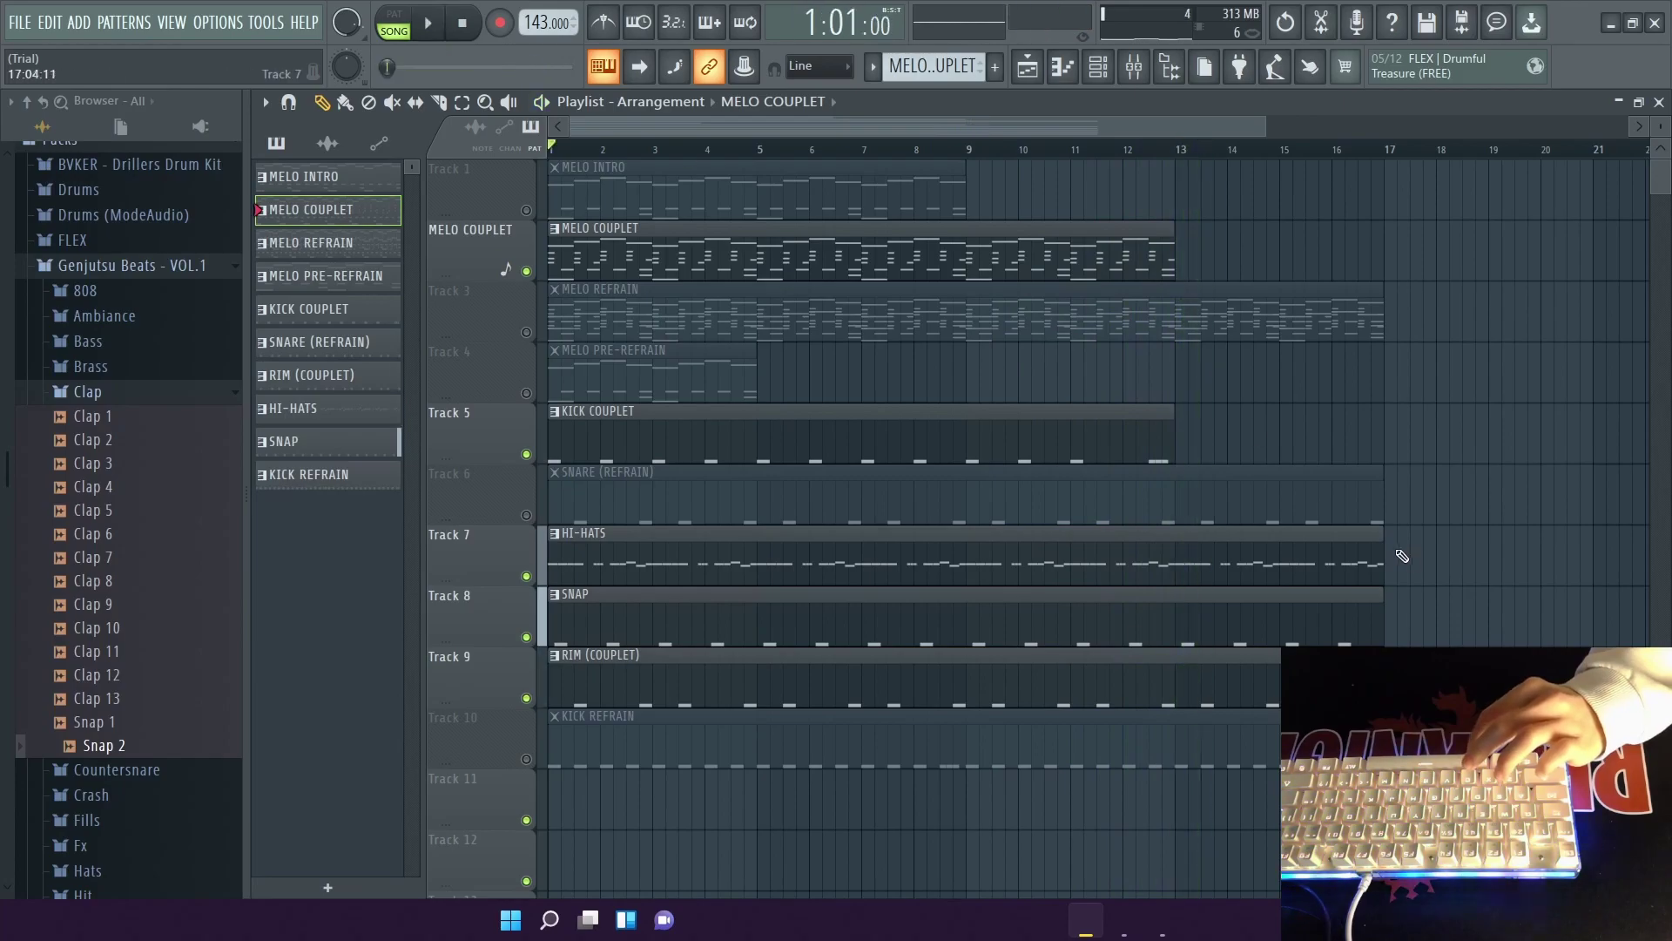
Replace the bar 6 kick in KICK COUPLET with three consecutive short C5 kicks and audition the pattern.
double_click(1163, 440)
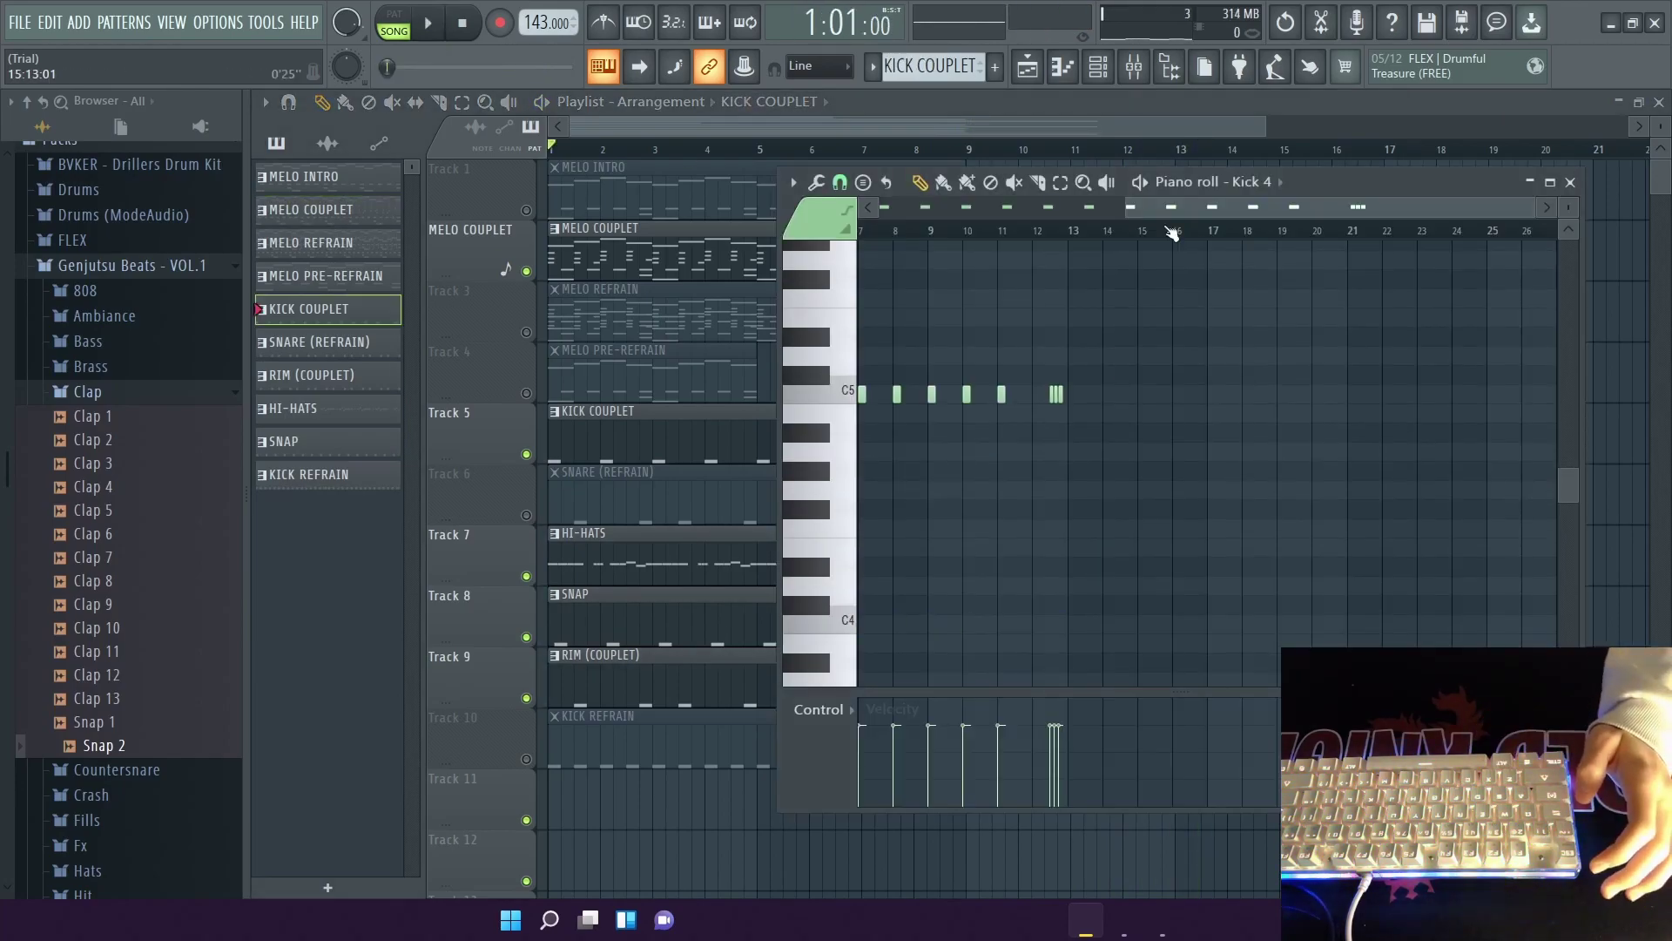
scroll(1203, 393, "up", 6, "ctrl")
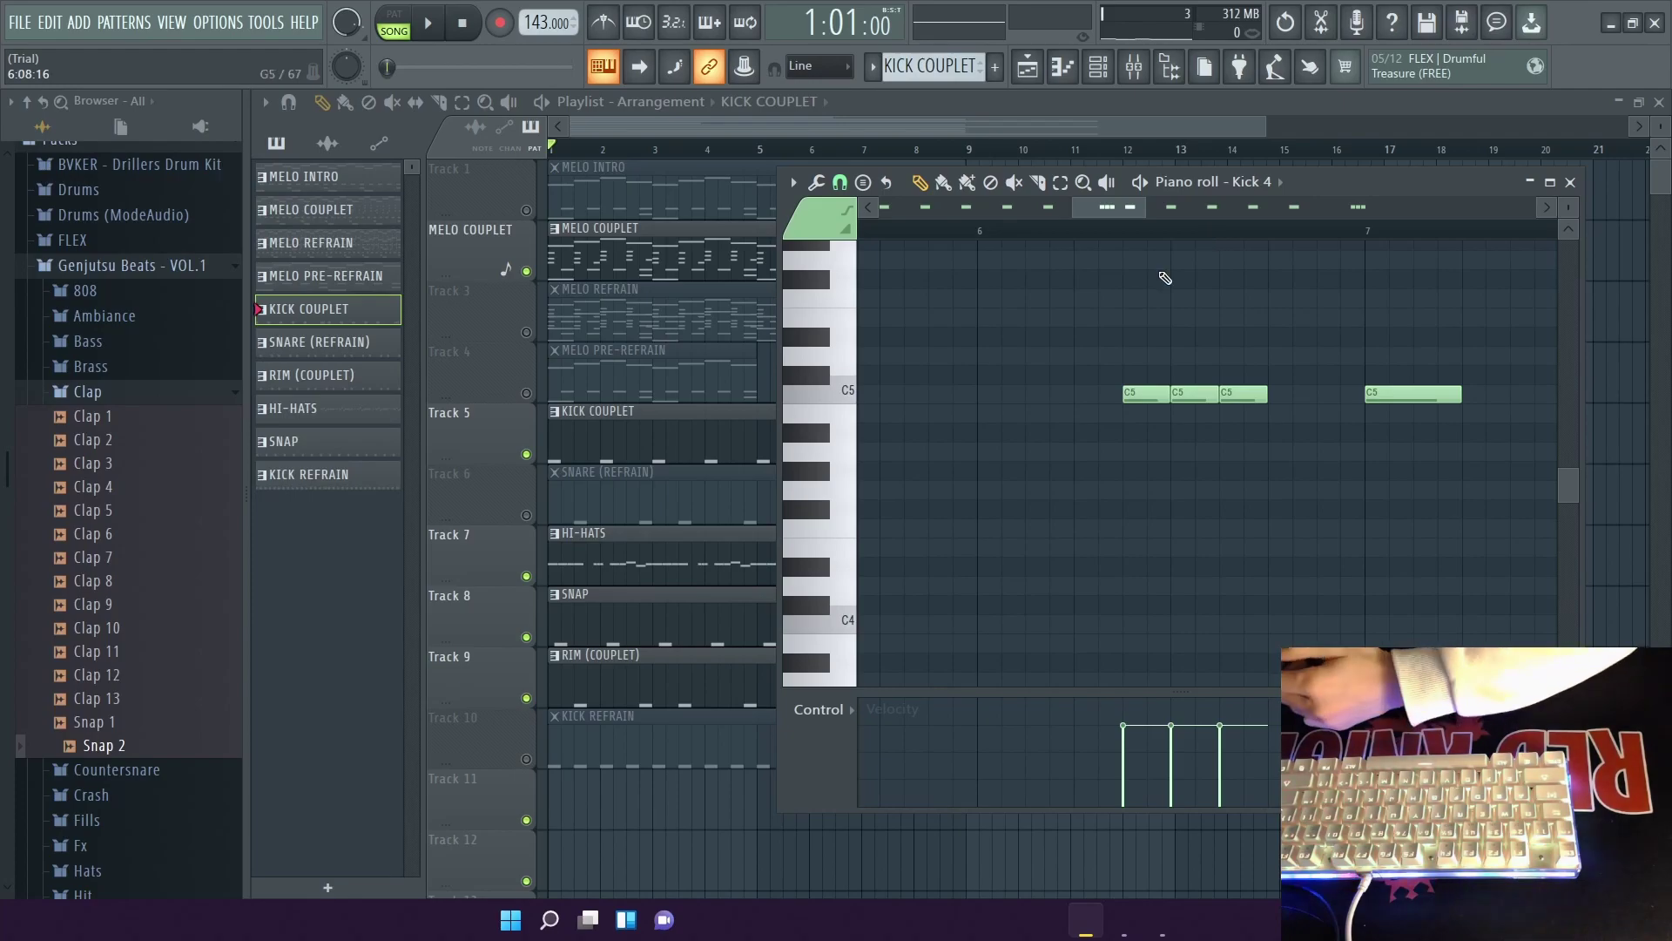
scroll(1367, 397, "down", 6, "ctrl")
scroll(1085, 307, "up", 8, "ctrl")
scroll(1089, 366, "down", 8, "ctrl")
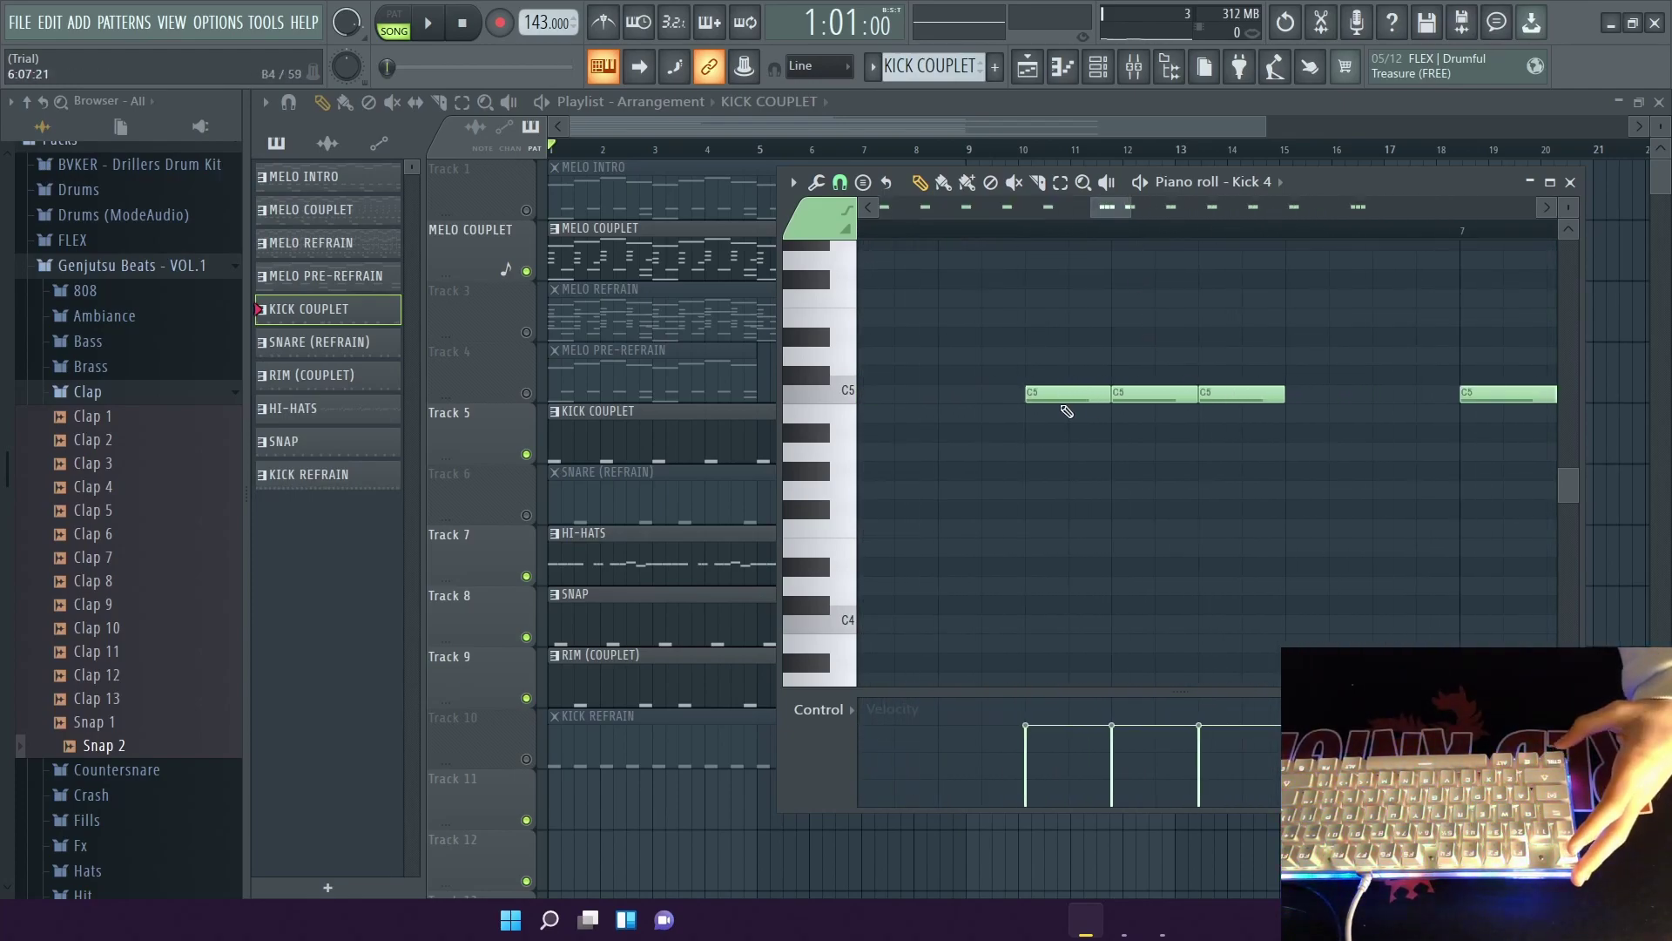
key("space")
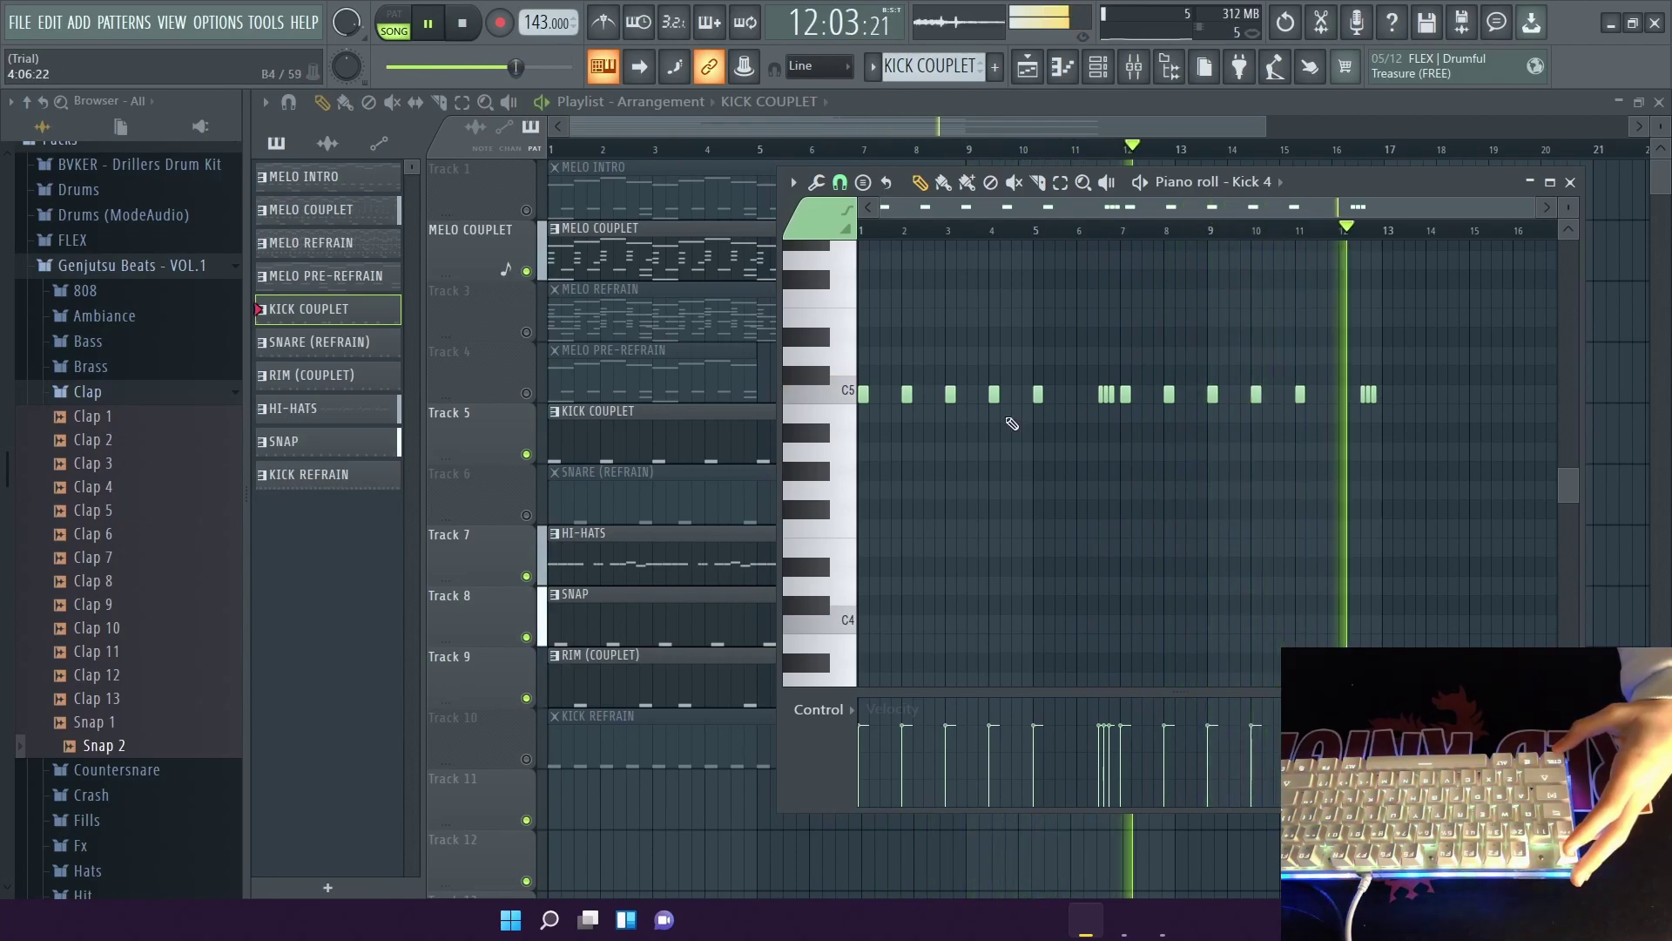
Shorten the HI-HATS, SNAP and RIM (COUPLET) clips to 12 bars and unmute all playlist tracks.
key("ctrl+a")
key("ctrl+Down")
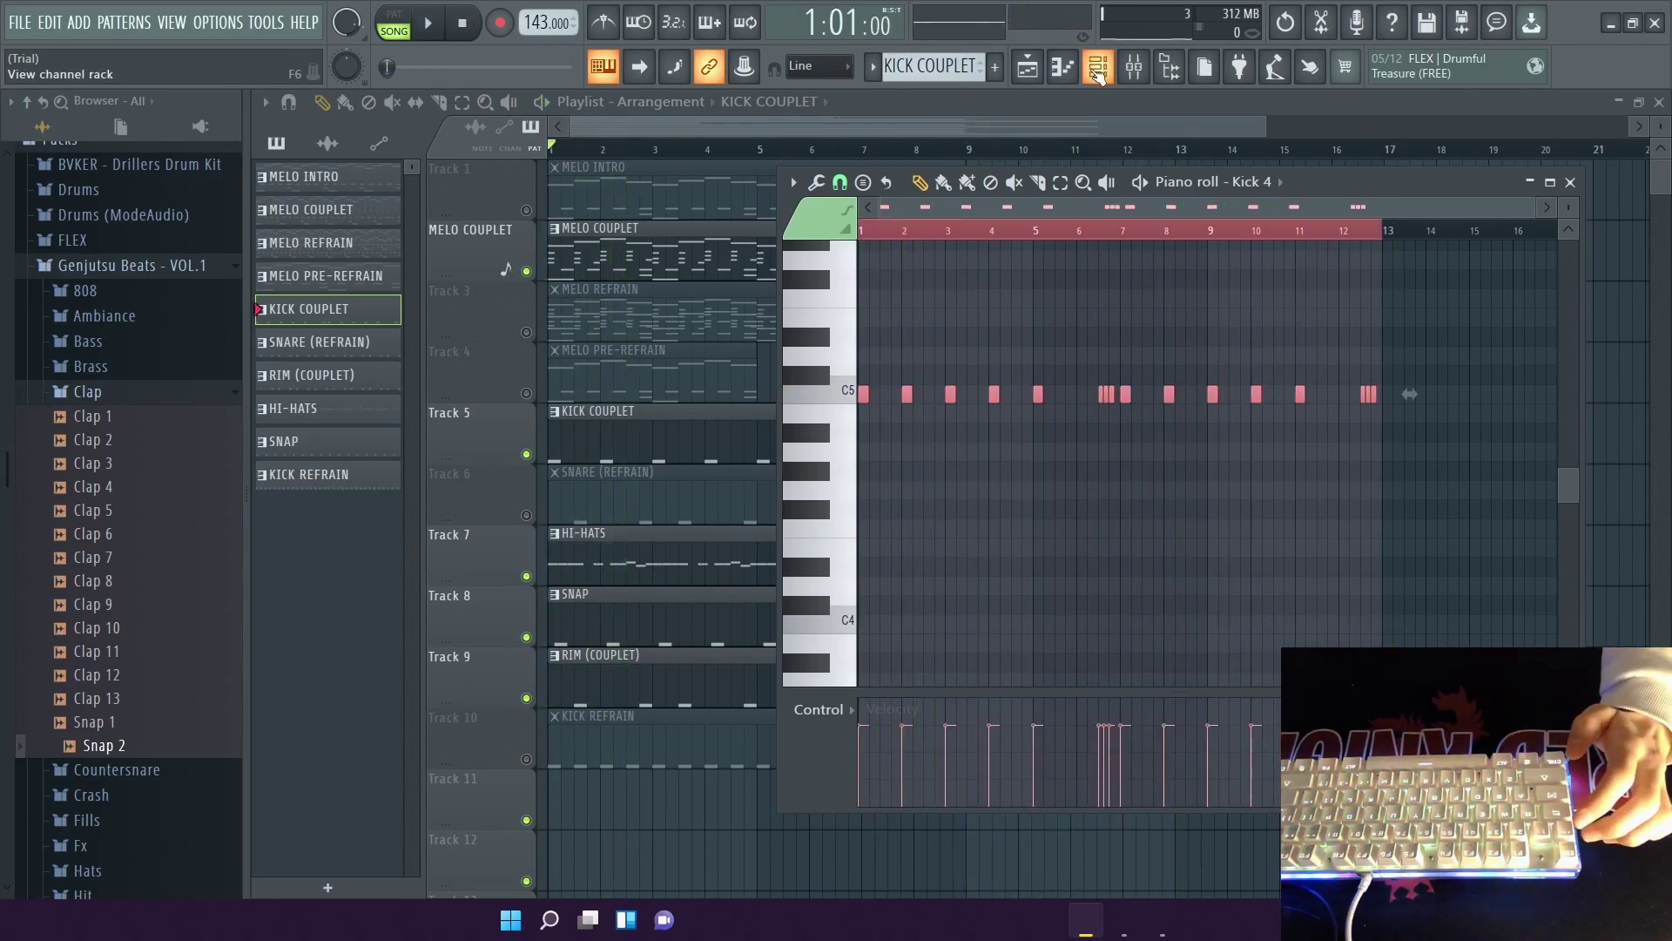
key("F9")
left_click(1660, 102)
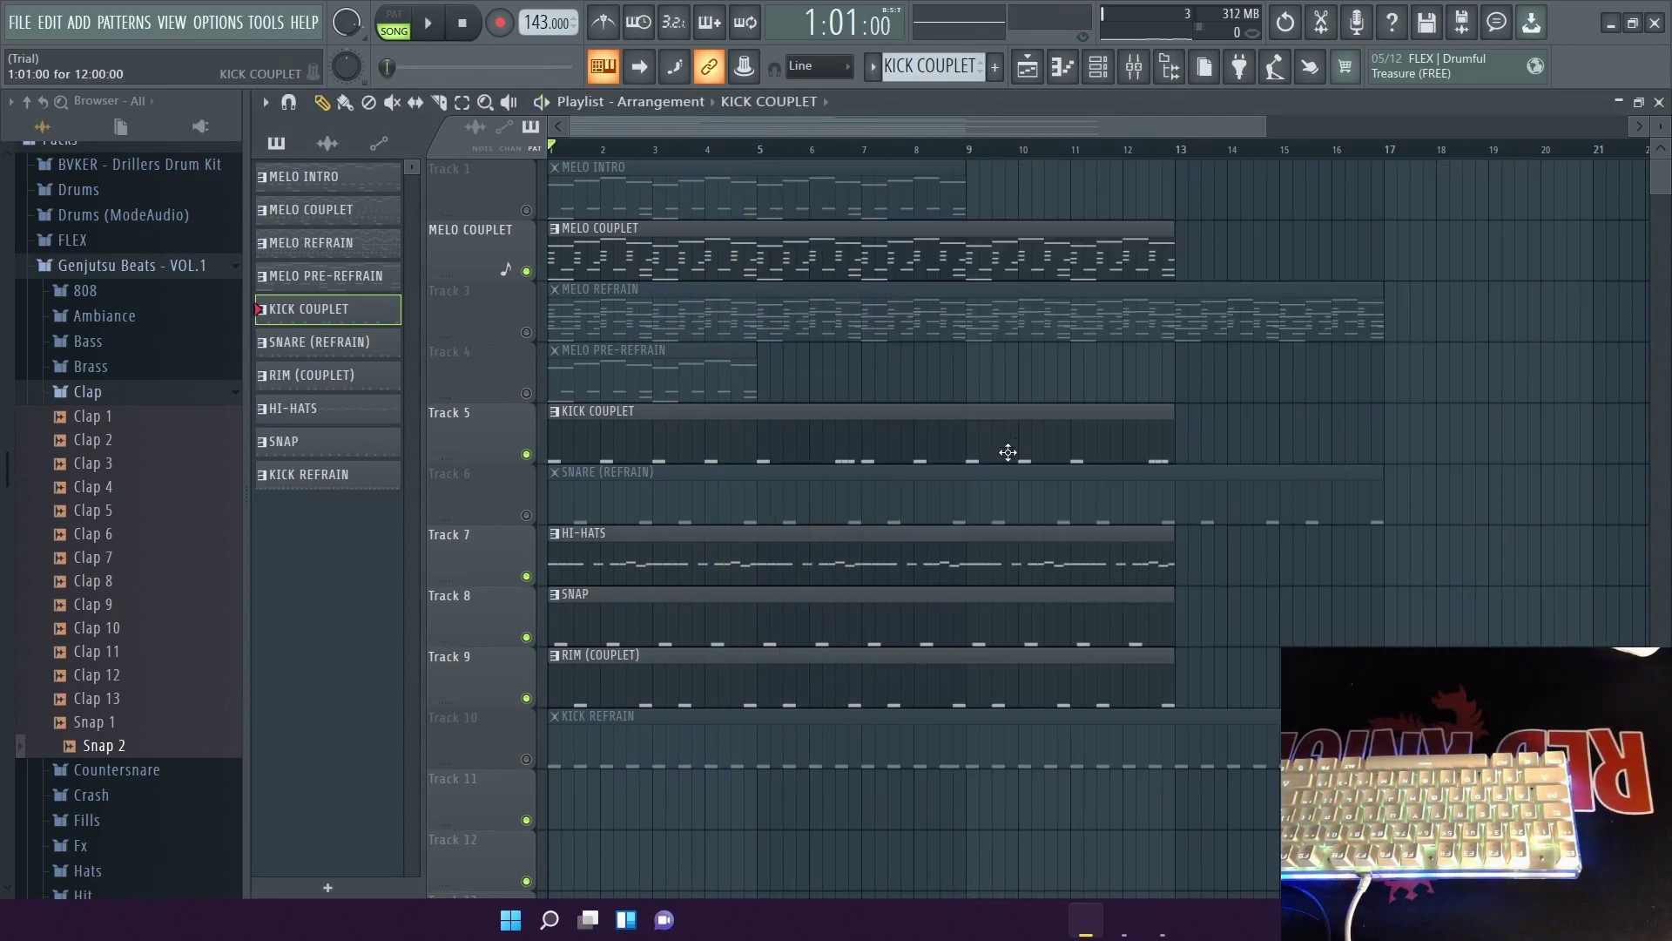
right_click(528, 274)
scroll(663, 485, "down", 2)
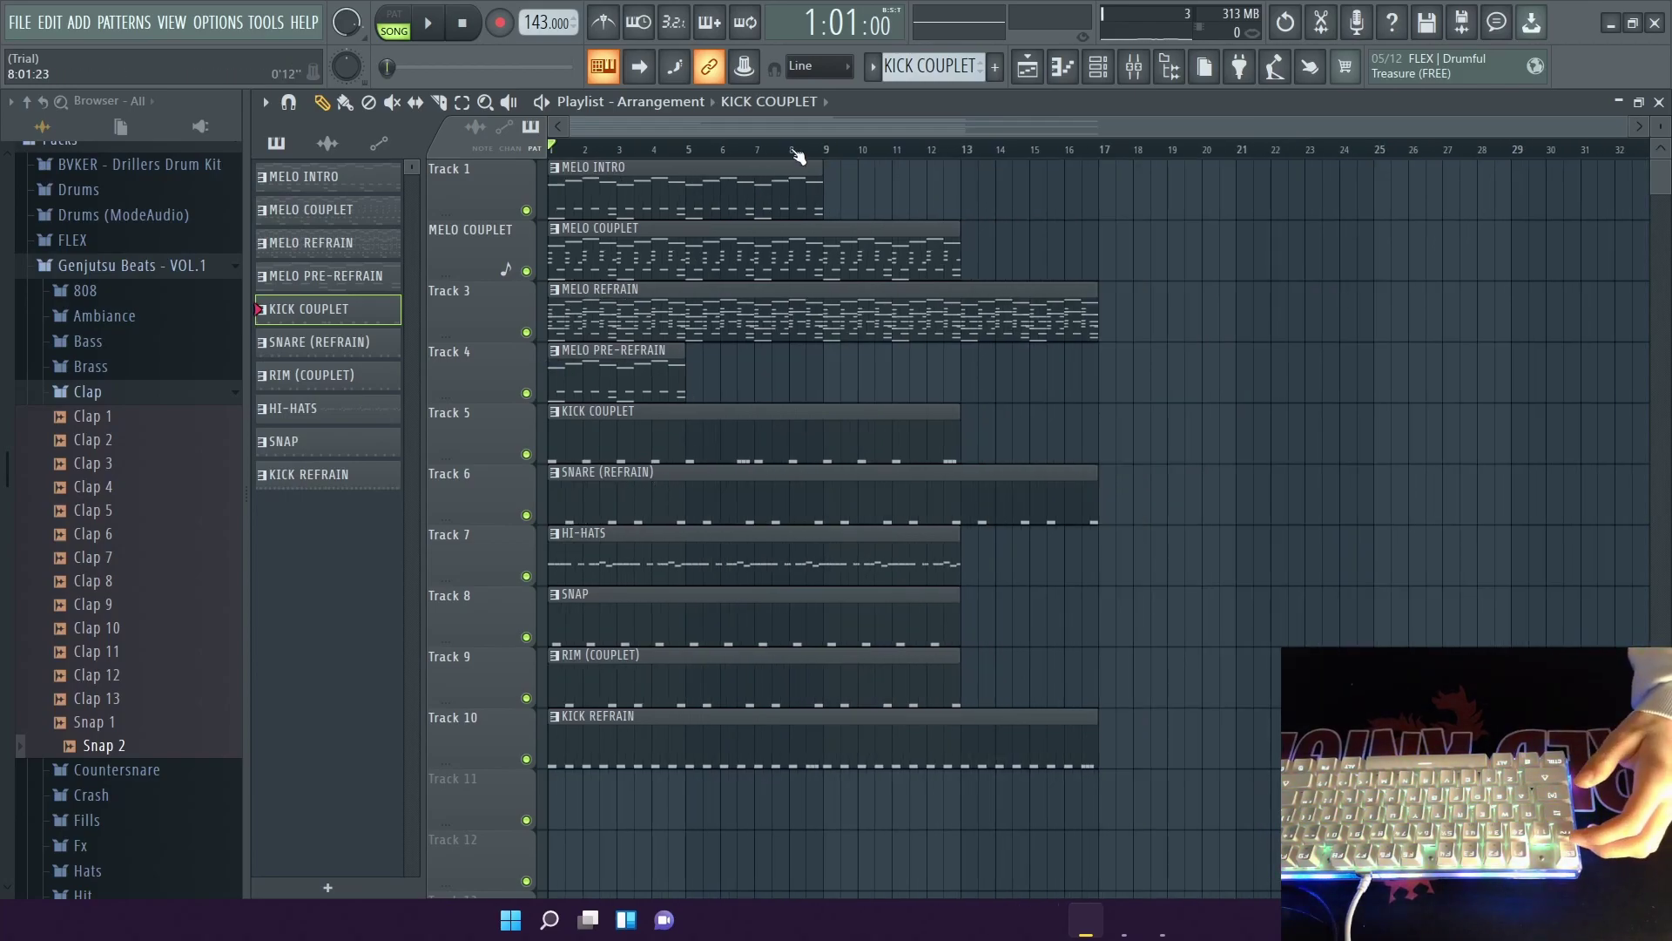
Add a time marker named INTRO at bar 1 of the playlist.
left_click(264, 102)
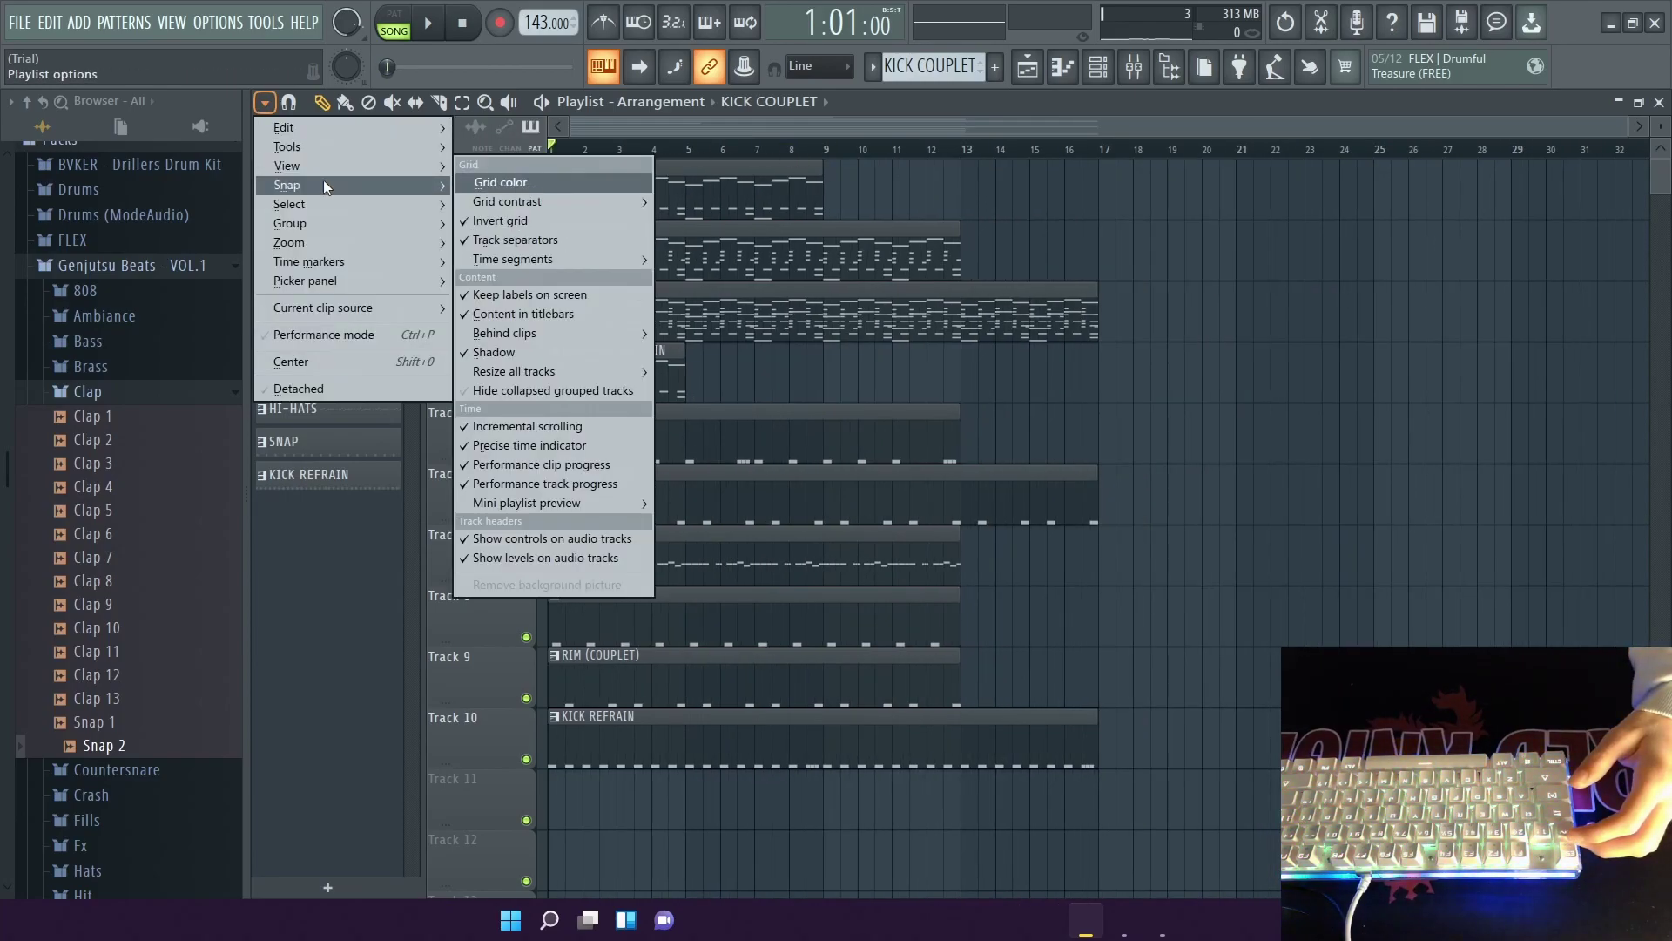
mouse_move(333, 261)
left_click(480, 276)
right_click(566, 170)
left_click(610, 257)
key("alt+t")
type("INTRO")
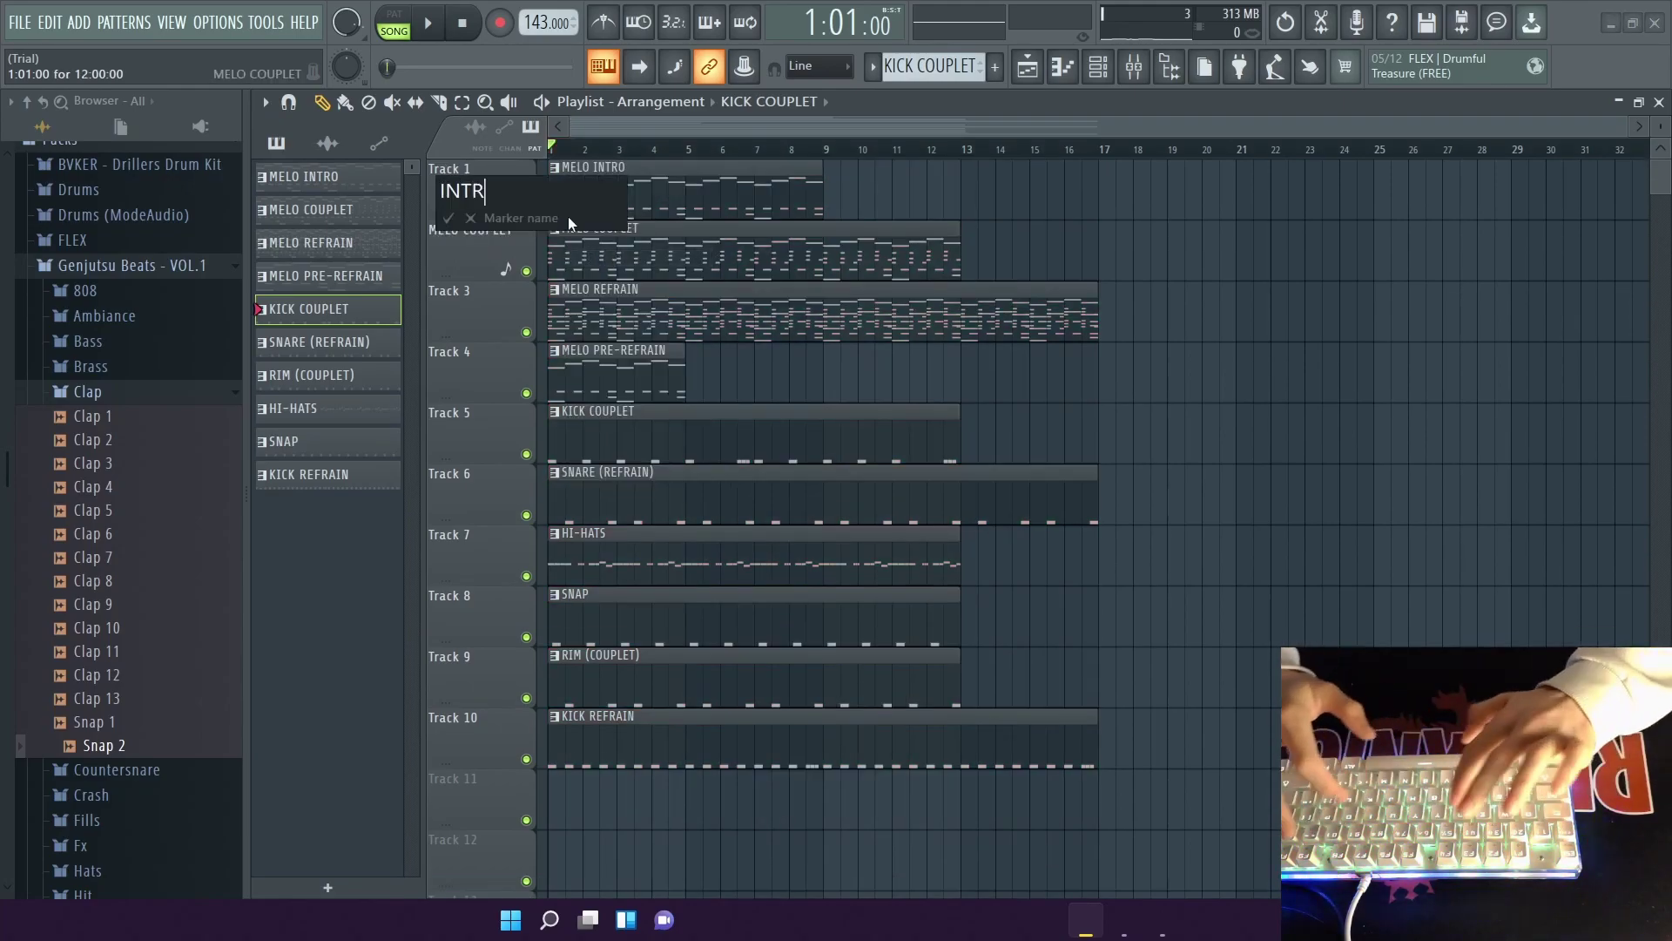
key("Return")
Add a time marker named VERSE at bar 8 of the playlist.
scroll(797, 166, "up", 5)
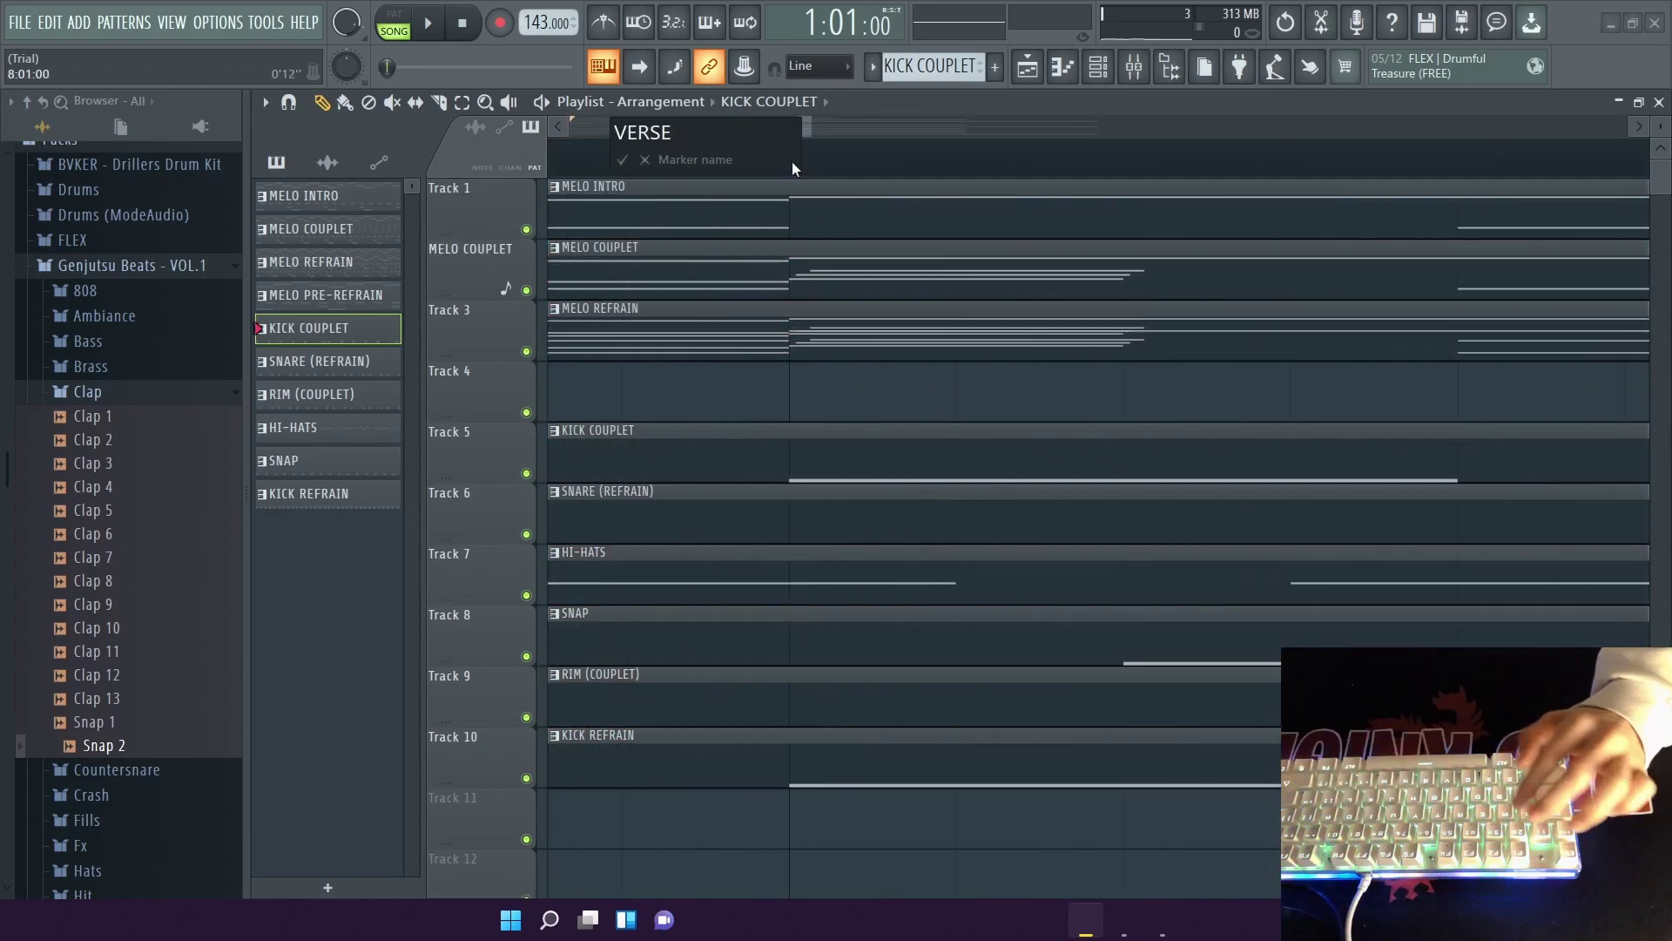
type("VERSE")
key("Return")
scroll(815, 183, "down", 5)
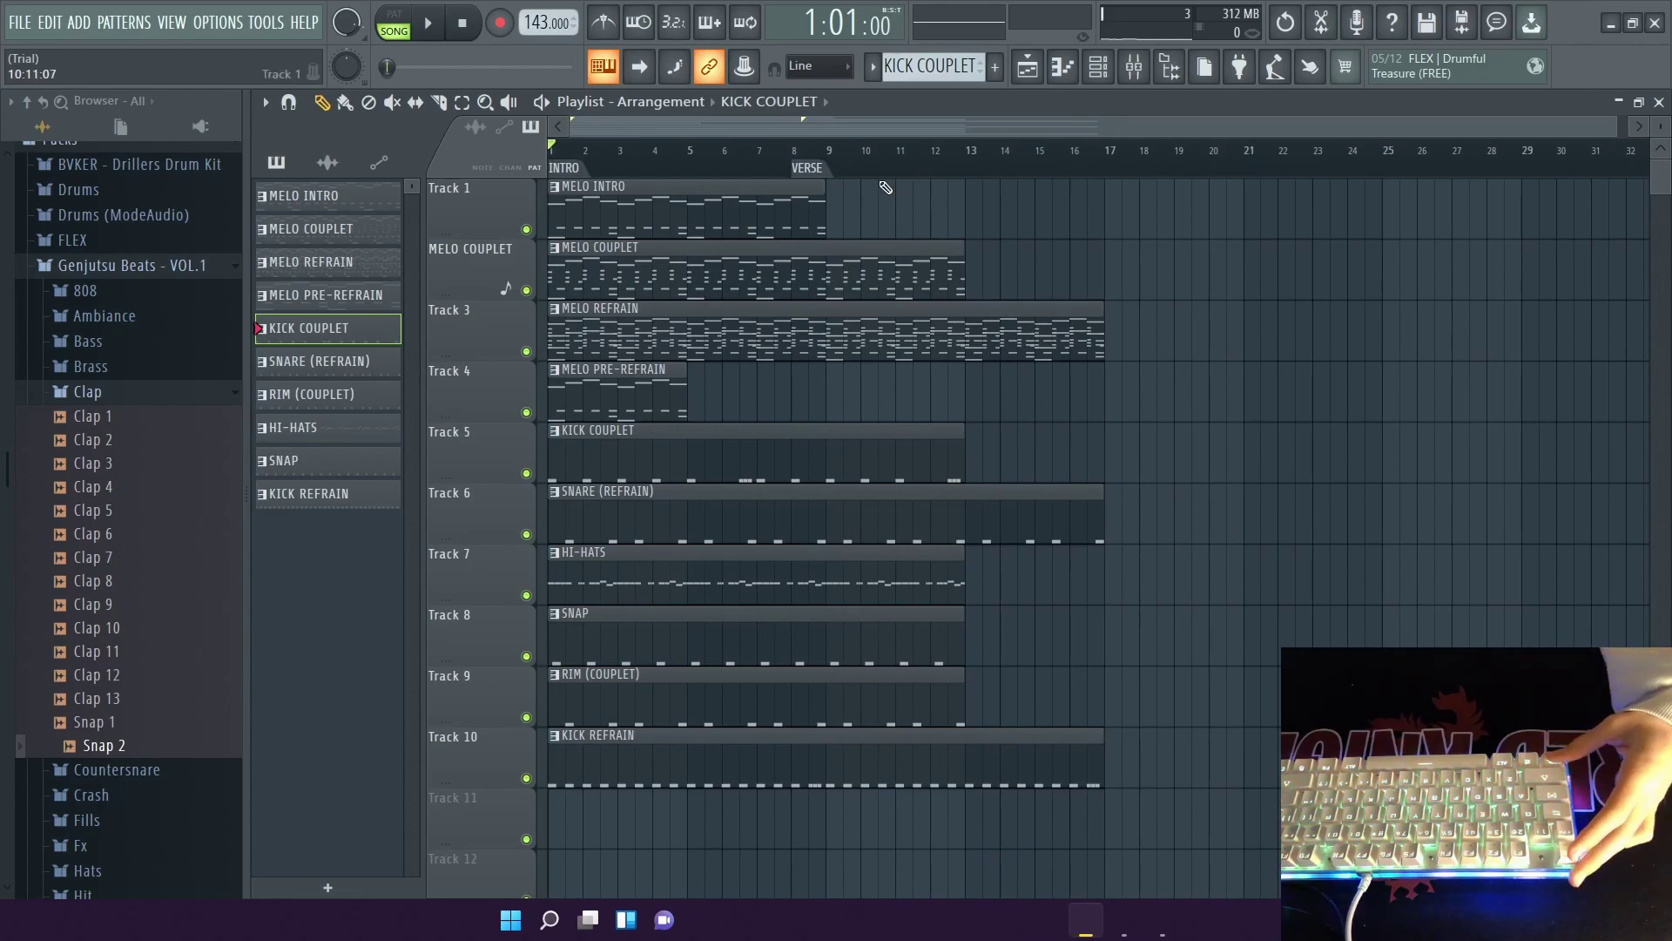
Add a PRE-REFRAIN marker at bar 21 and a REFRAIN marker at bar 25 of the playlist.
scroll(1167, 177, "up", 6)
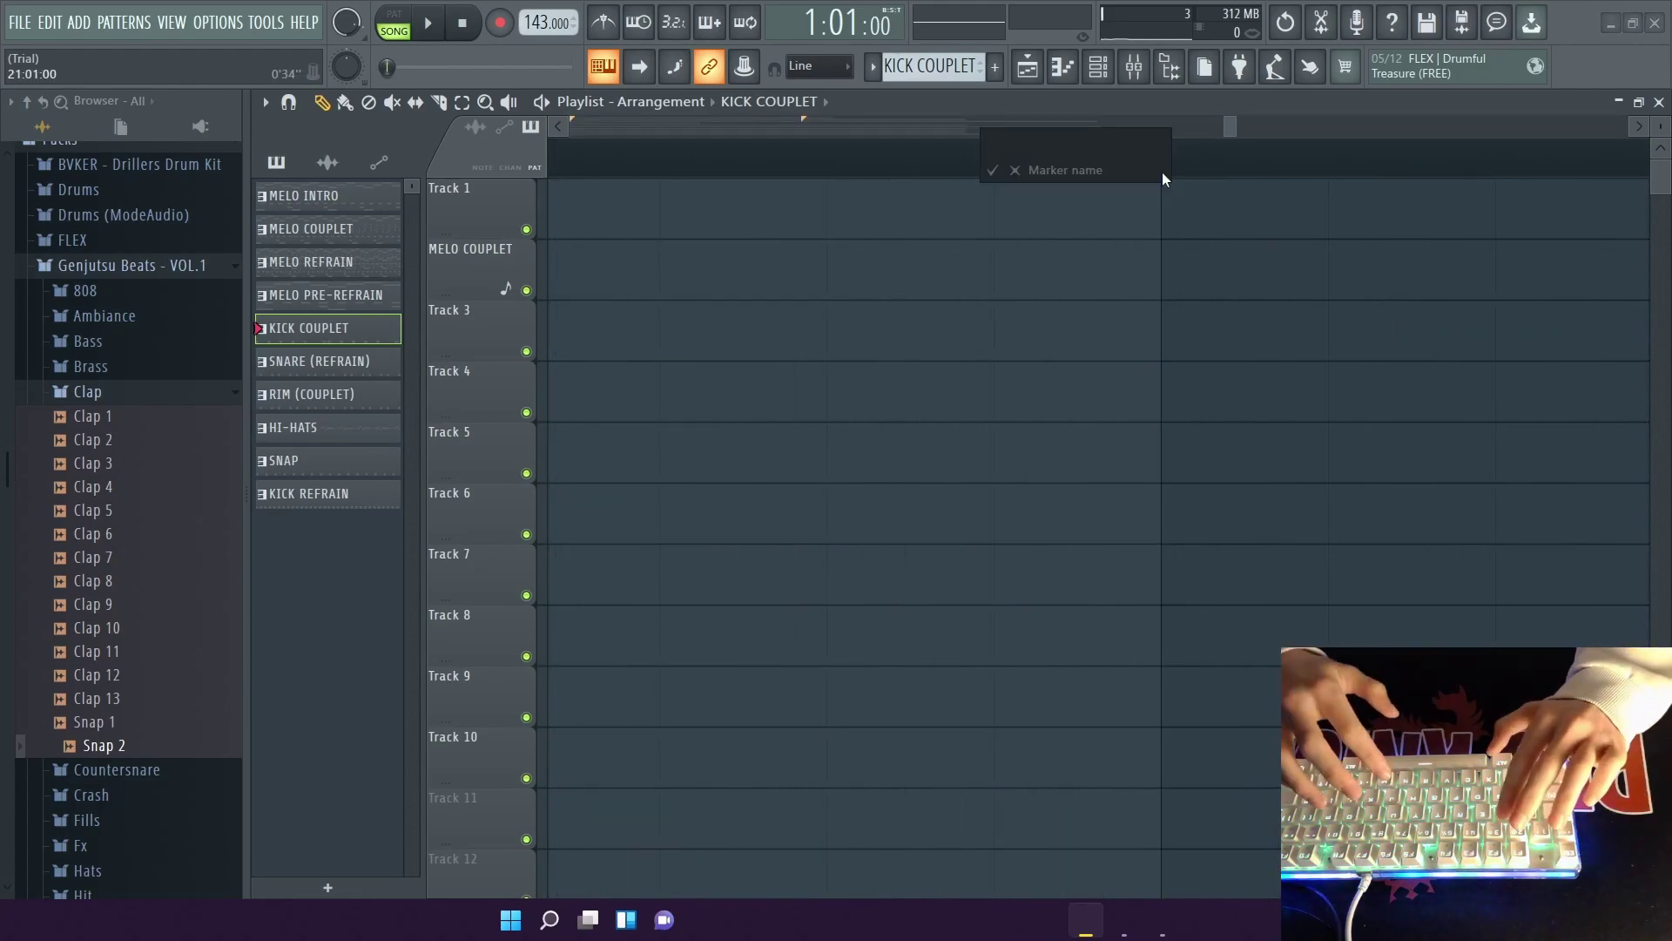
key("Return")
scroll(1255, 322, "down", 5)
scroll(1289, 165, "up", 6)
key("alt+t")
type("REFRAIN")
key("Return")
scroll(1311, 172, "down", 5)
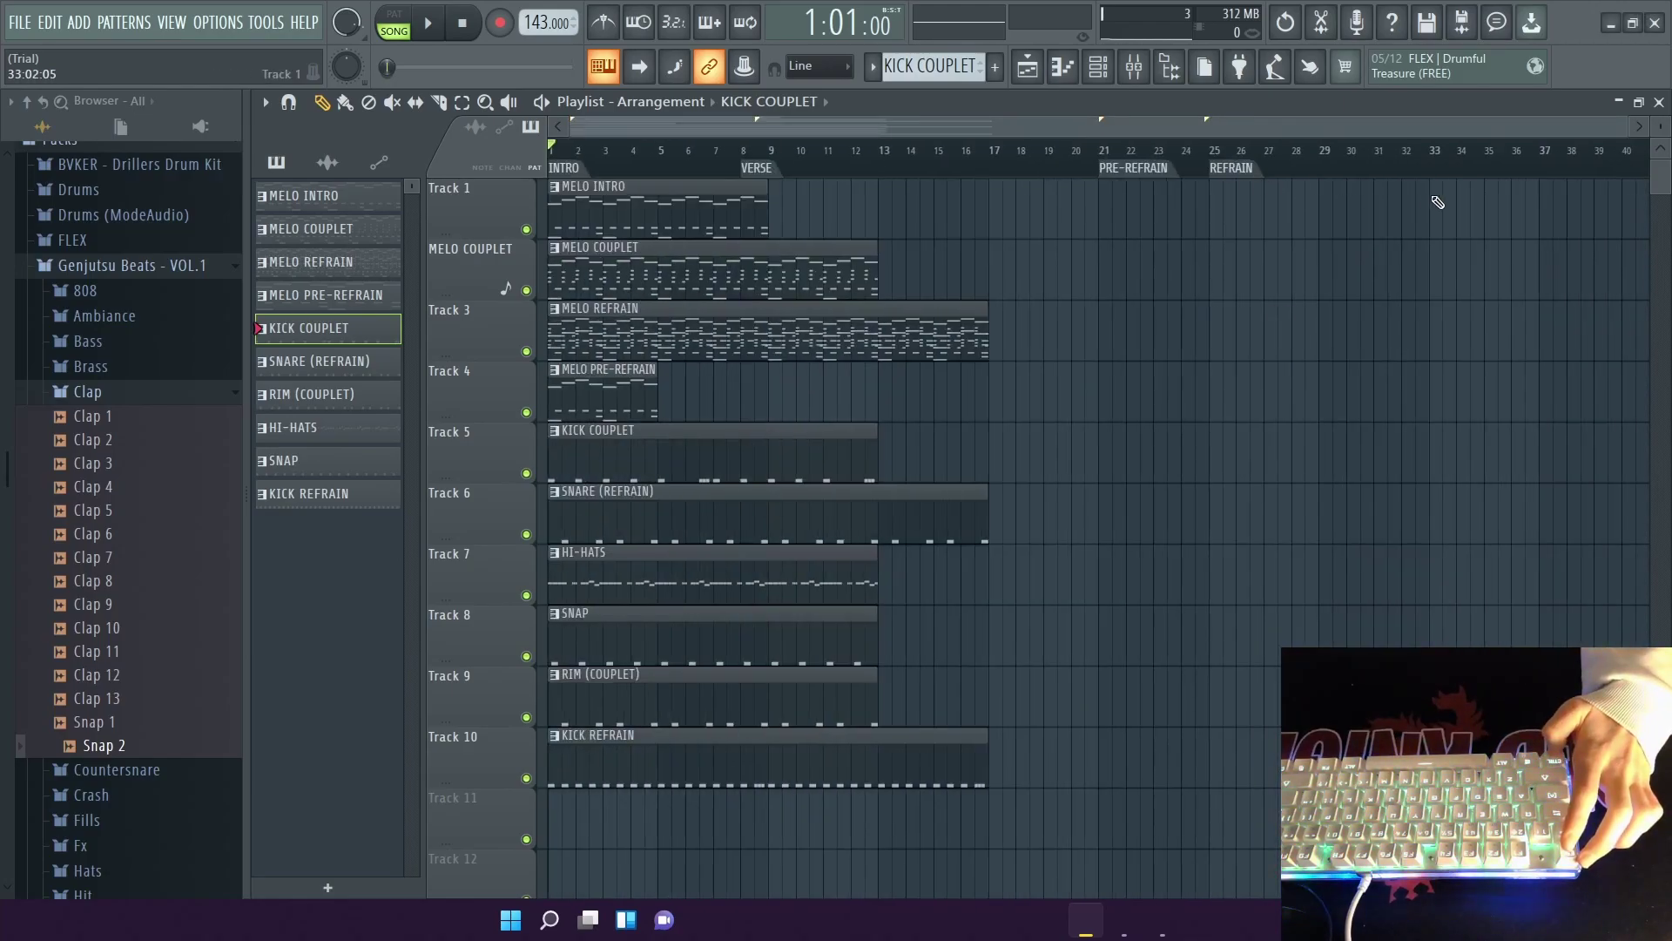
Delete the extra VERSE marker around bar 15 of the playlist.
scroll(955, 219, "right", 4)
scroll(875, 279, "left", 4)
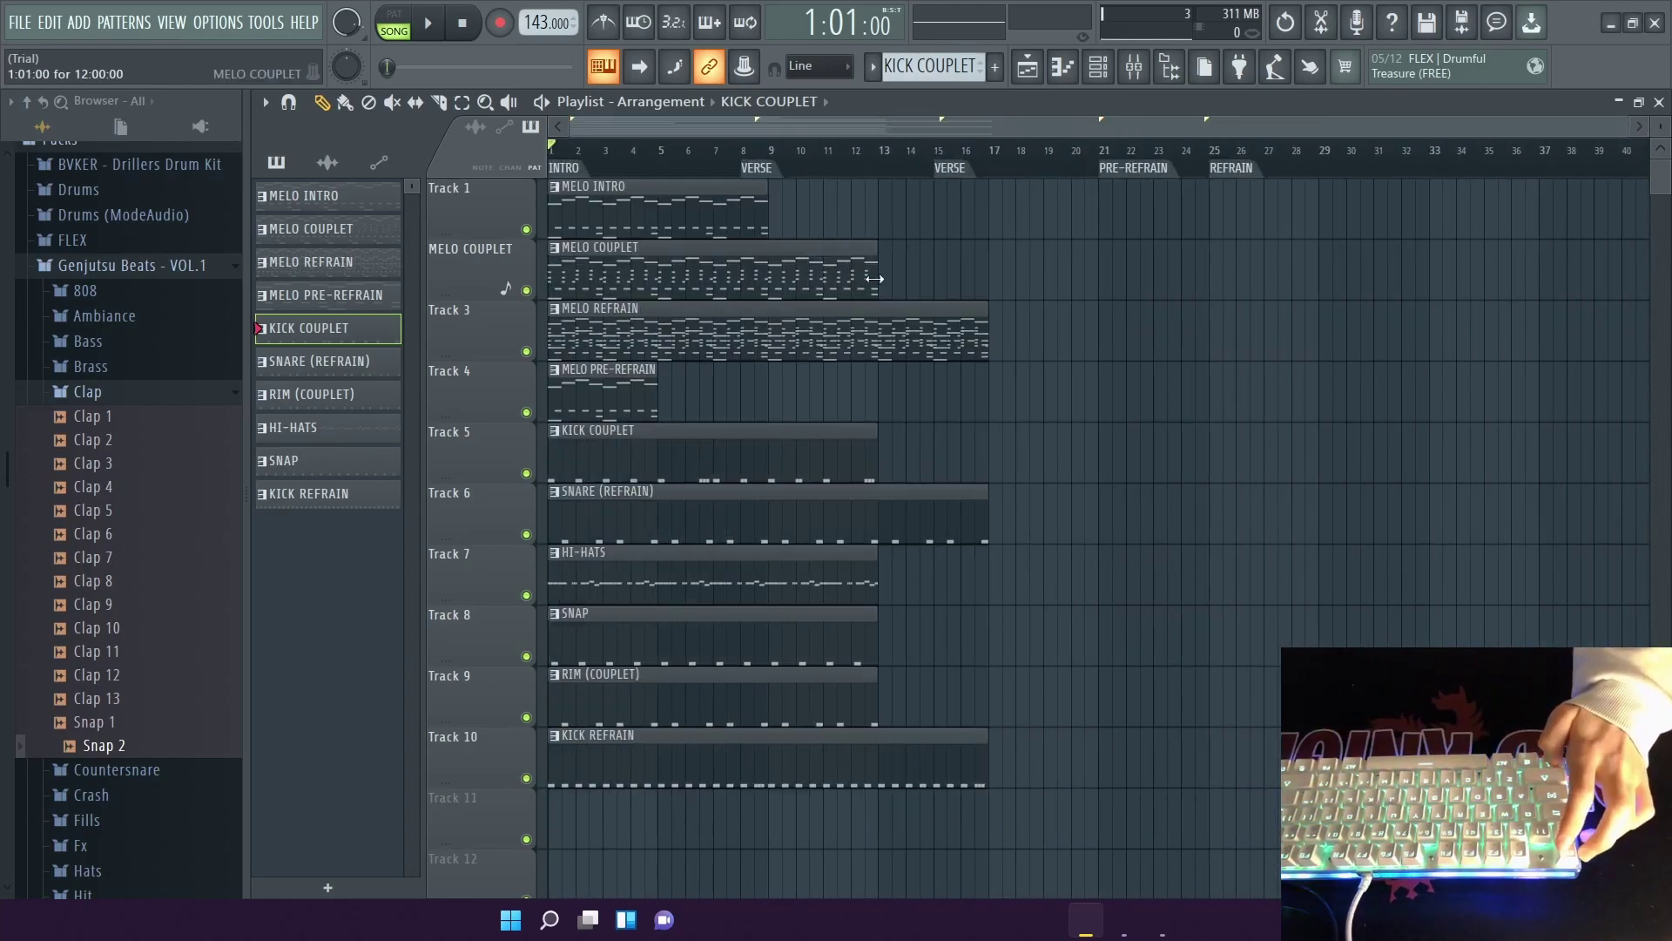
right_click(949, 168)
left_click(993, 256)
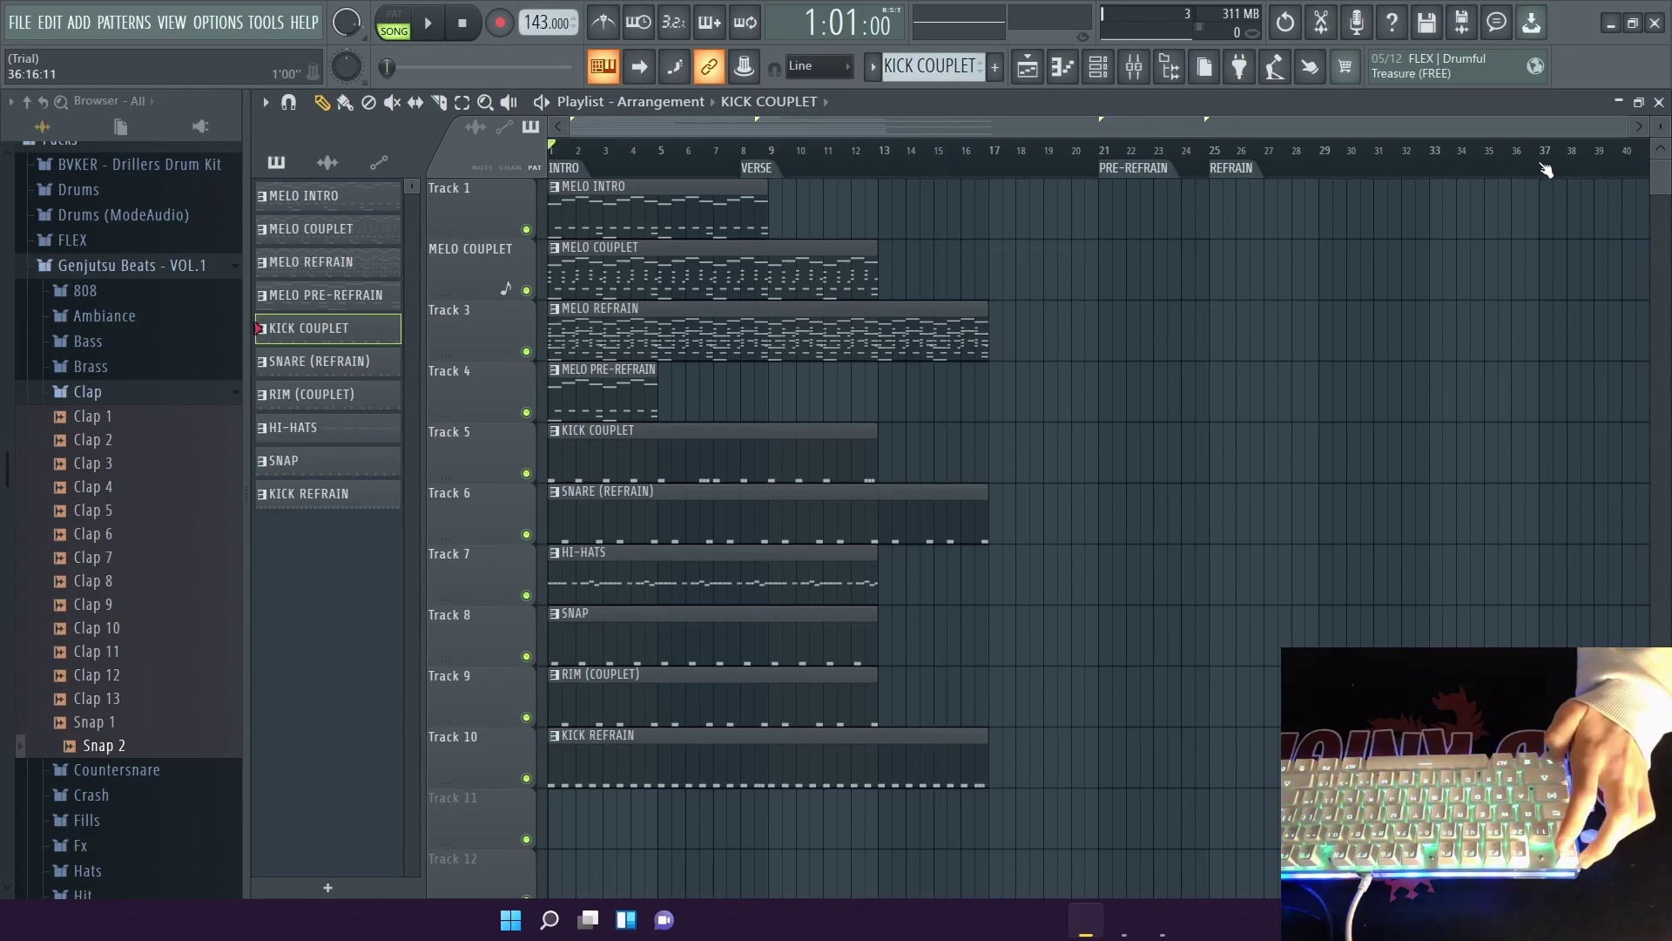
Add a time marker named VERSE 2 at bar 41 of the playlist.
scroll(1547, 170, "up", 3)
type("VERSE 2")
key("Return")
left_click_drag(577, 168, 1423, 171)
scroll(1329, 209, "down", 4)
Add a second PRE-REFRAIN marker after VERSE 2 and move it to bar 53.
left_click(1639, 129)
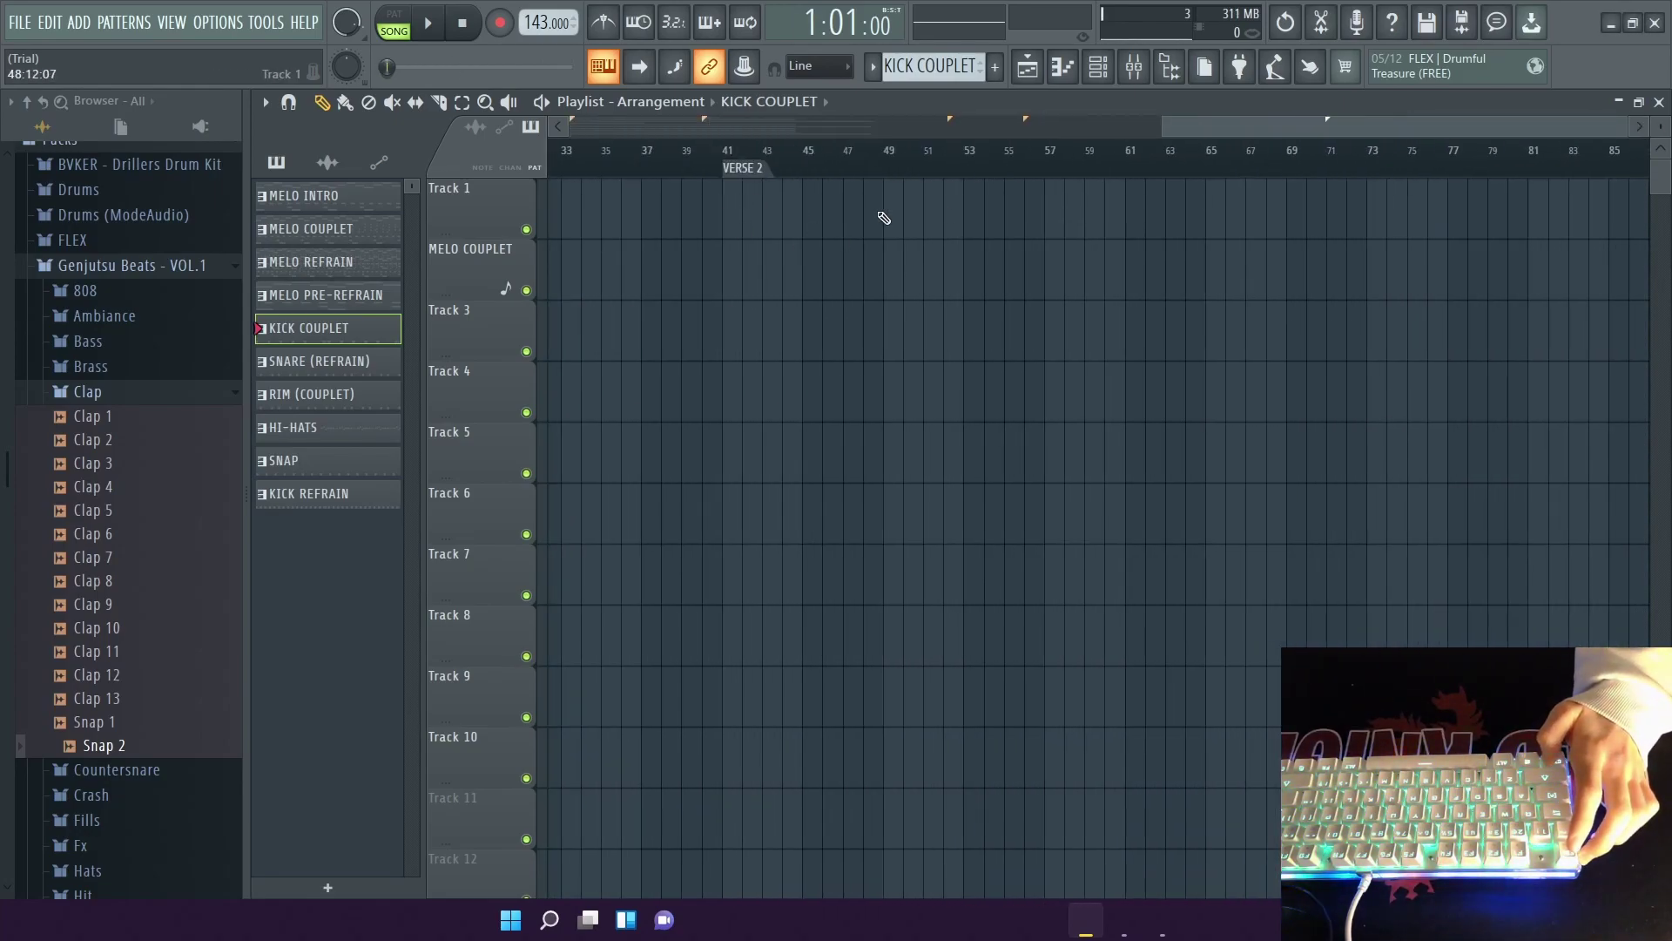
type("PRE-REFRAIN")
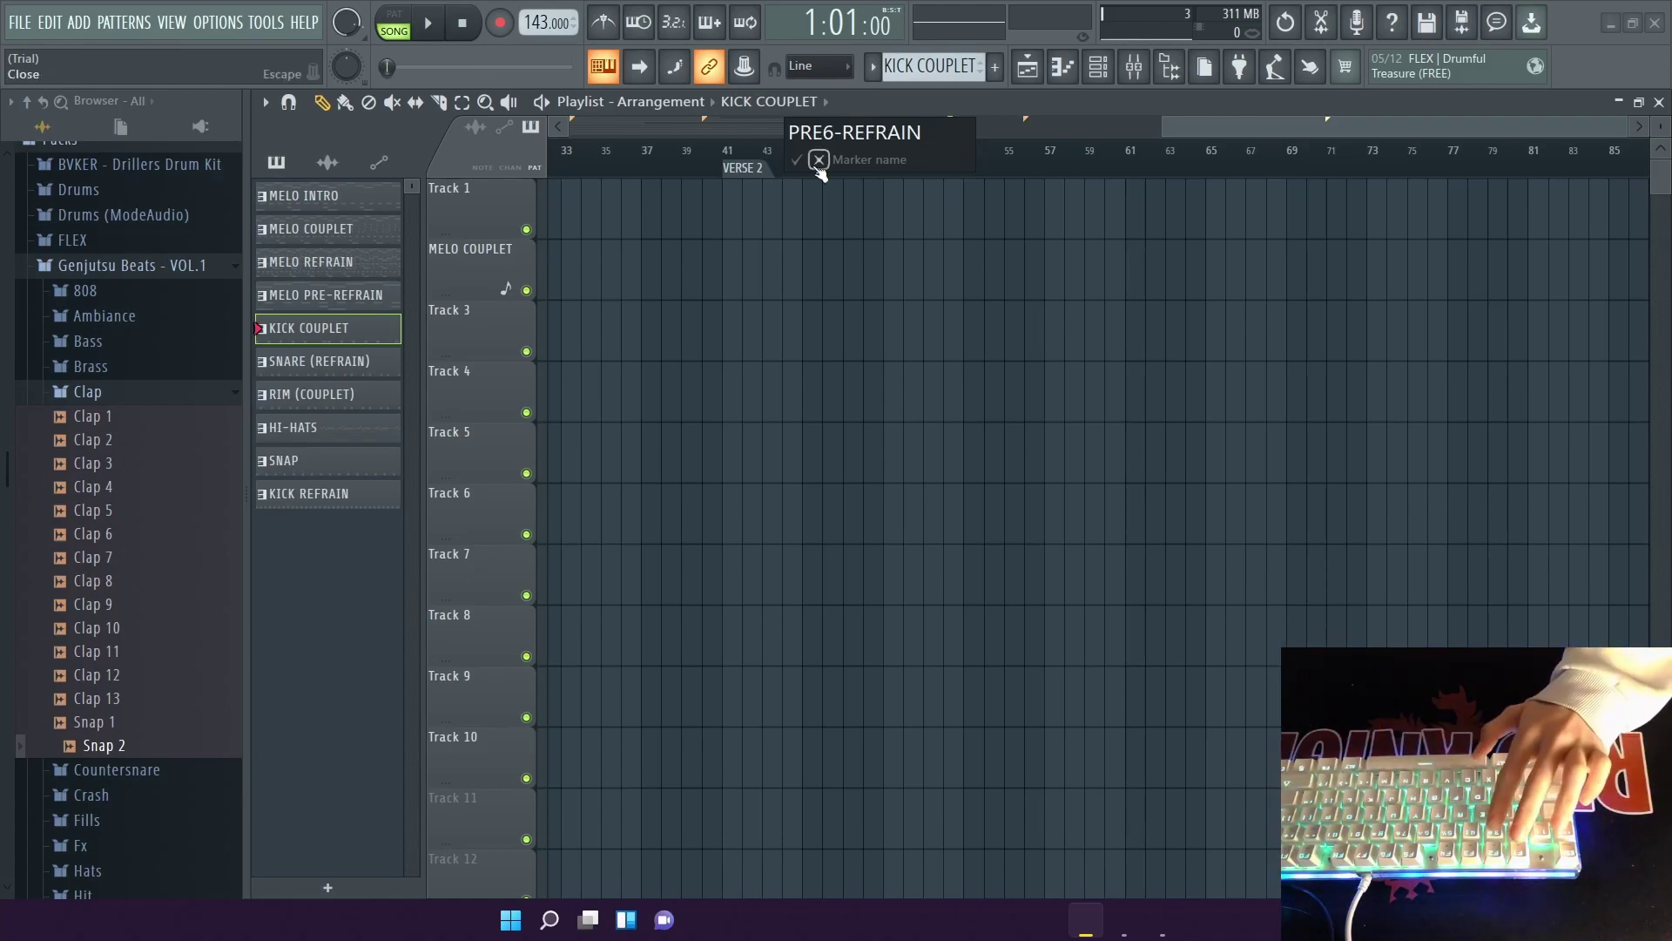
key("Return")
left_click_drag(582, 168, 887, 167)
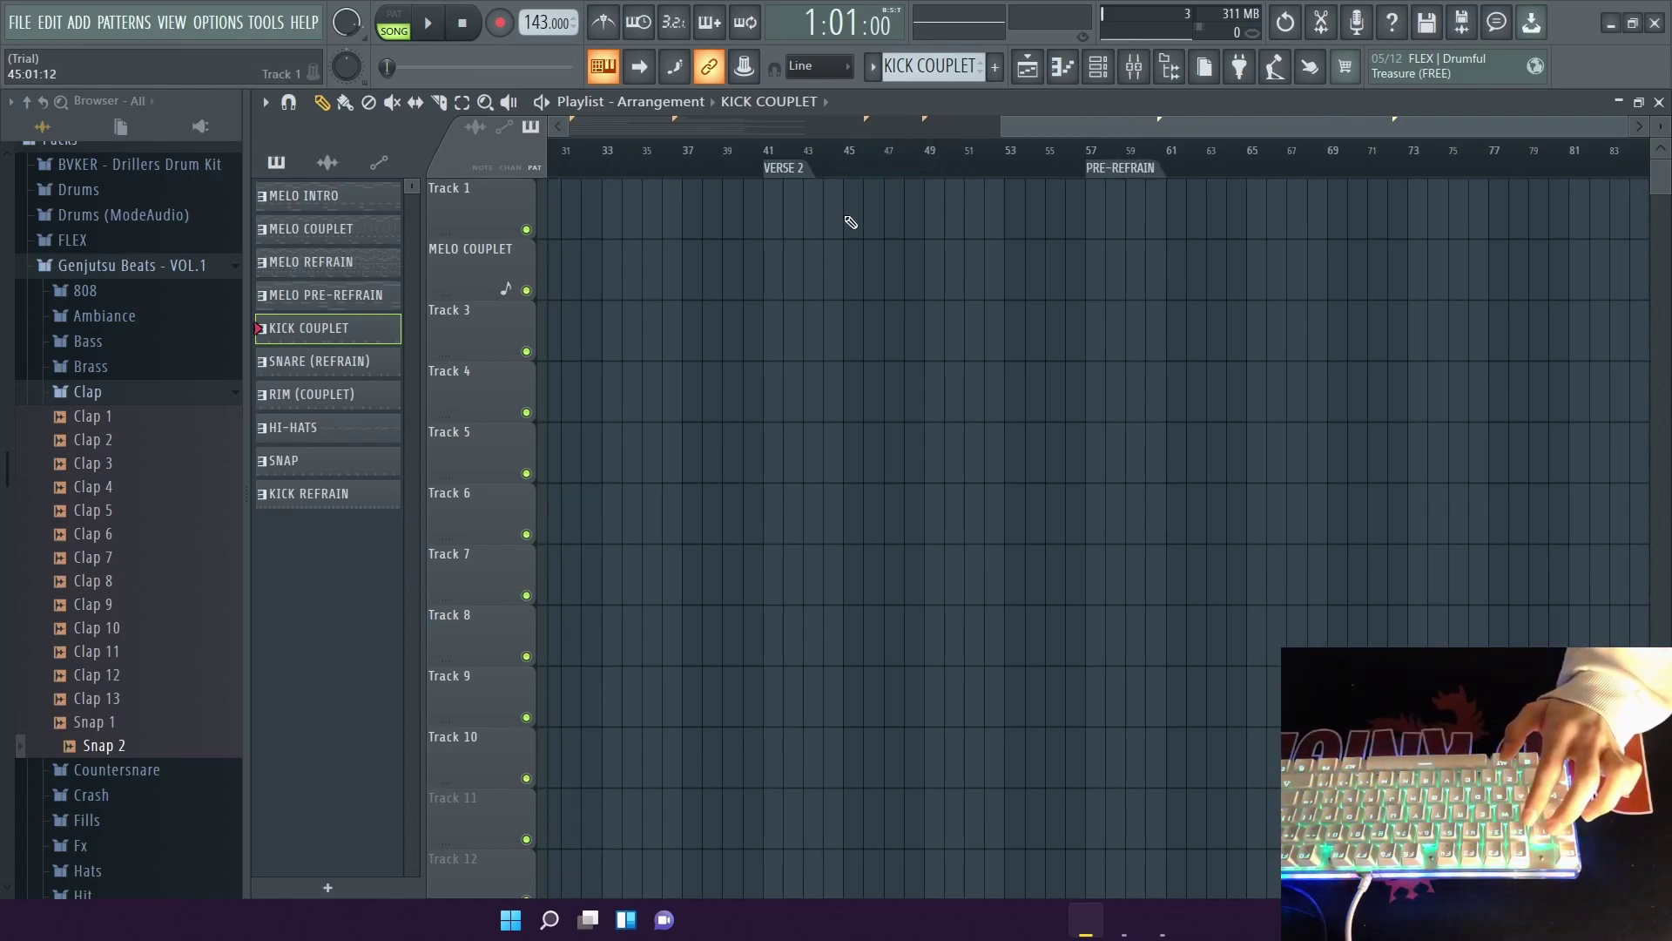
left_click_drag(1087, 167, 1006, 167)
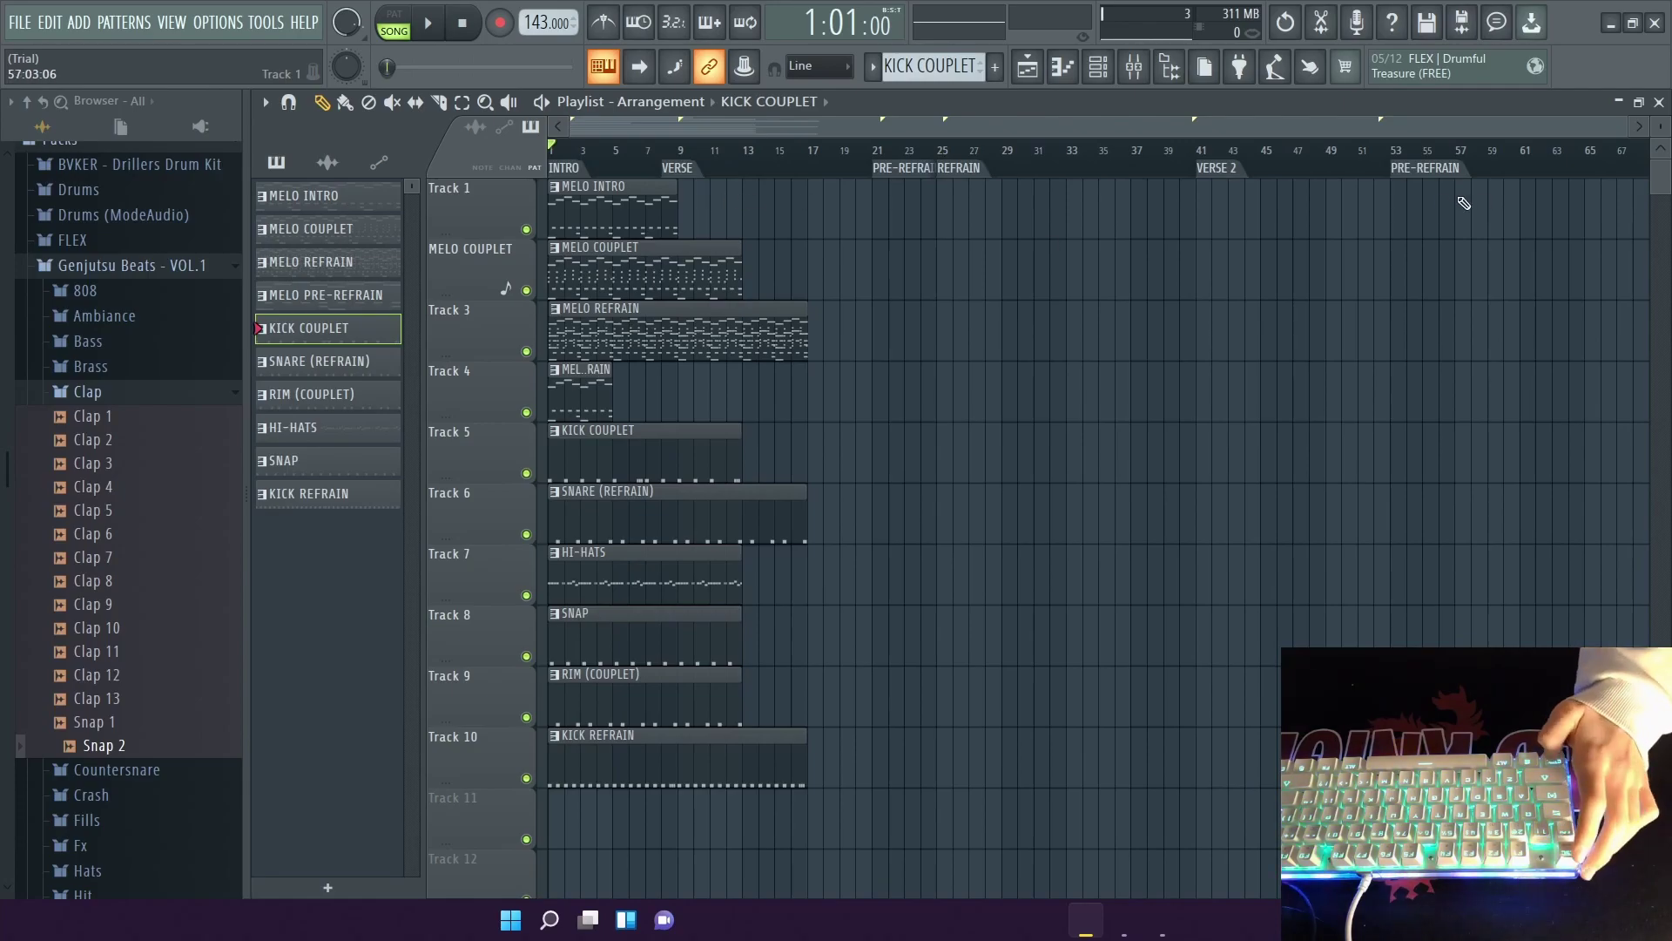
Add a time marker named REFRAIN 32 at bar 49 of the playlist.
scroll(1455, 199, "up", 5)
key("alt+t")
type("REFRAIN 32")
key("Return")
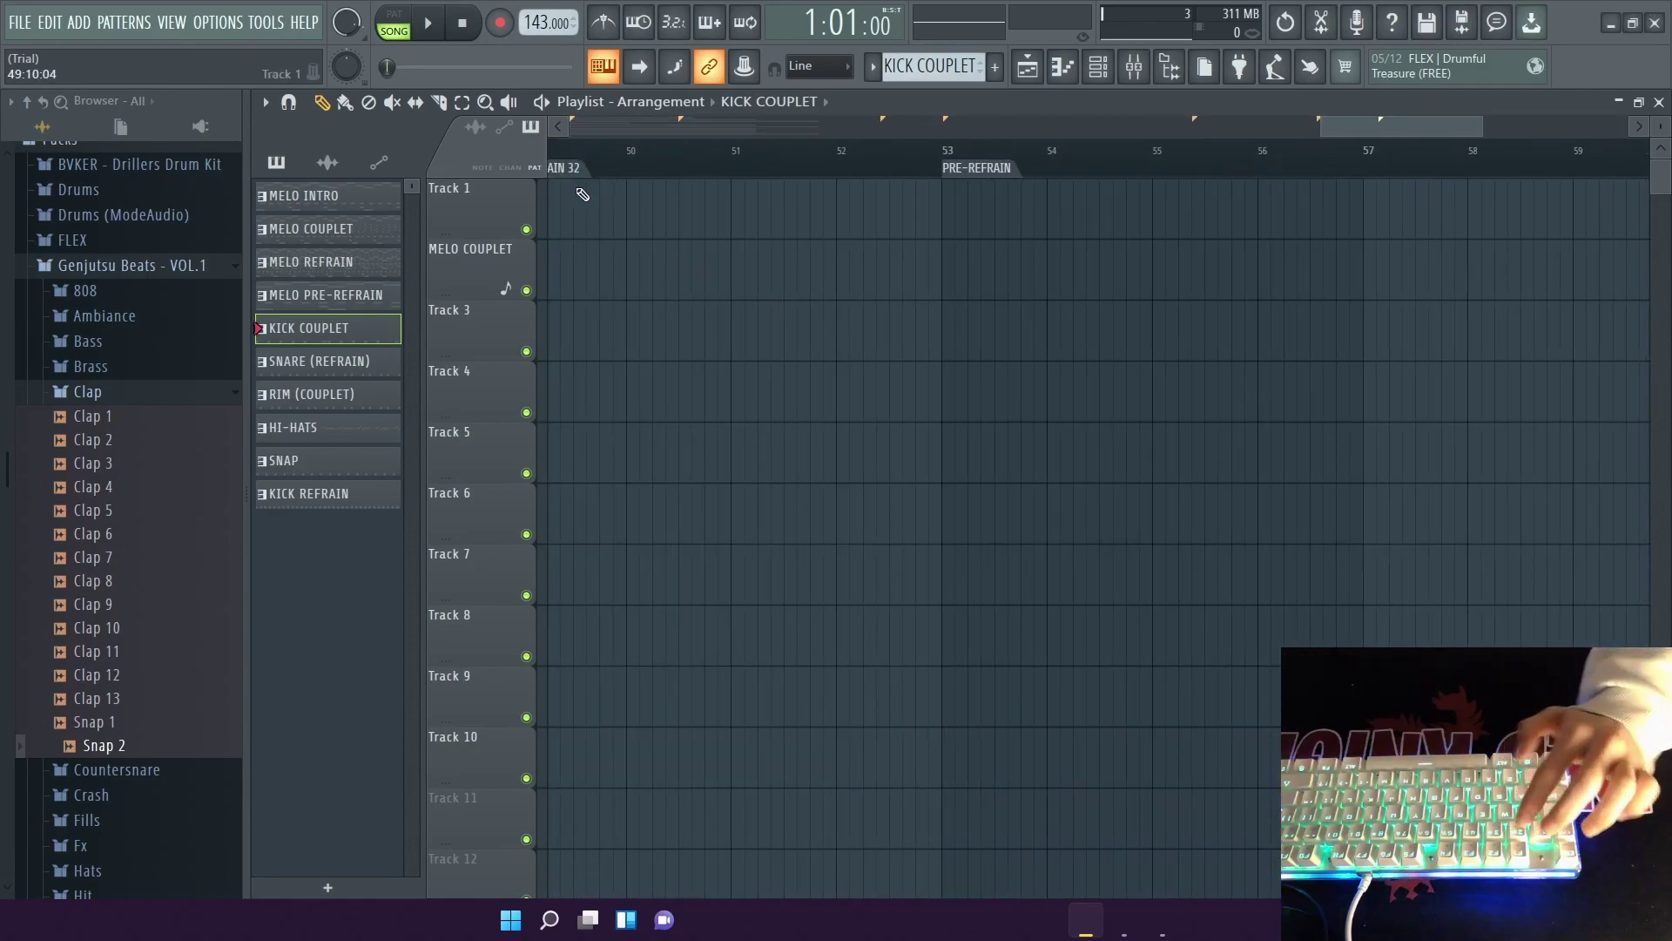
Move the REFRAIN 32 marker to bar 57 and rename it REFRAIN.
right_click(1429, 169)
left_click(1481, 187)
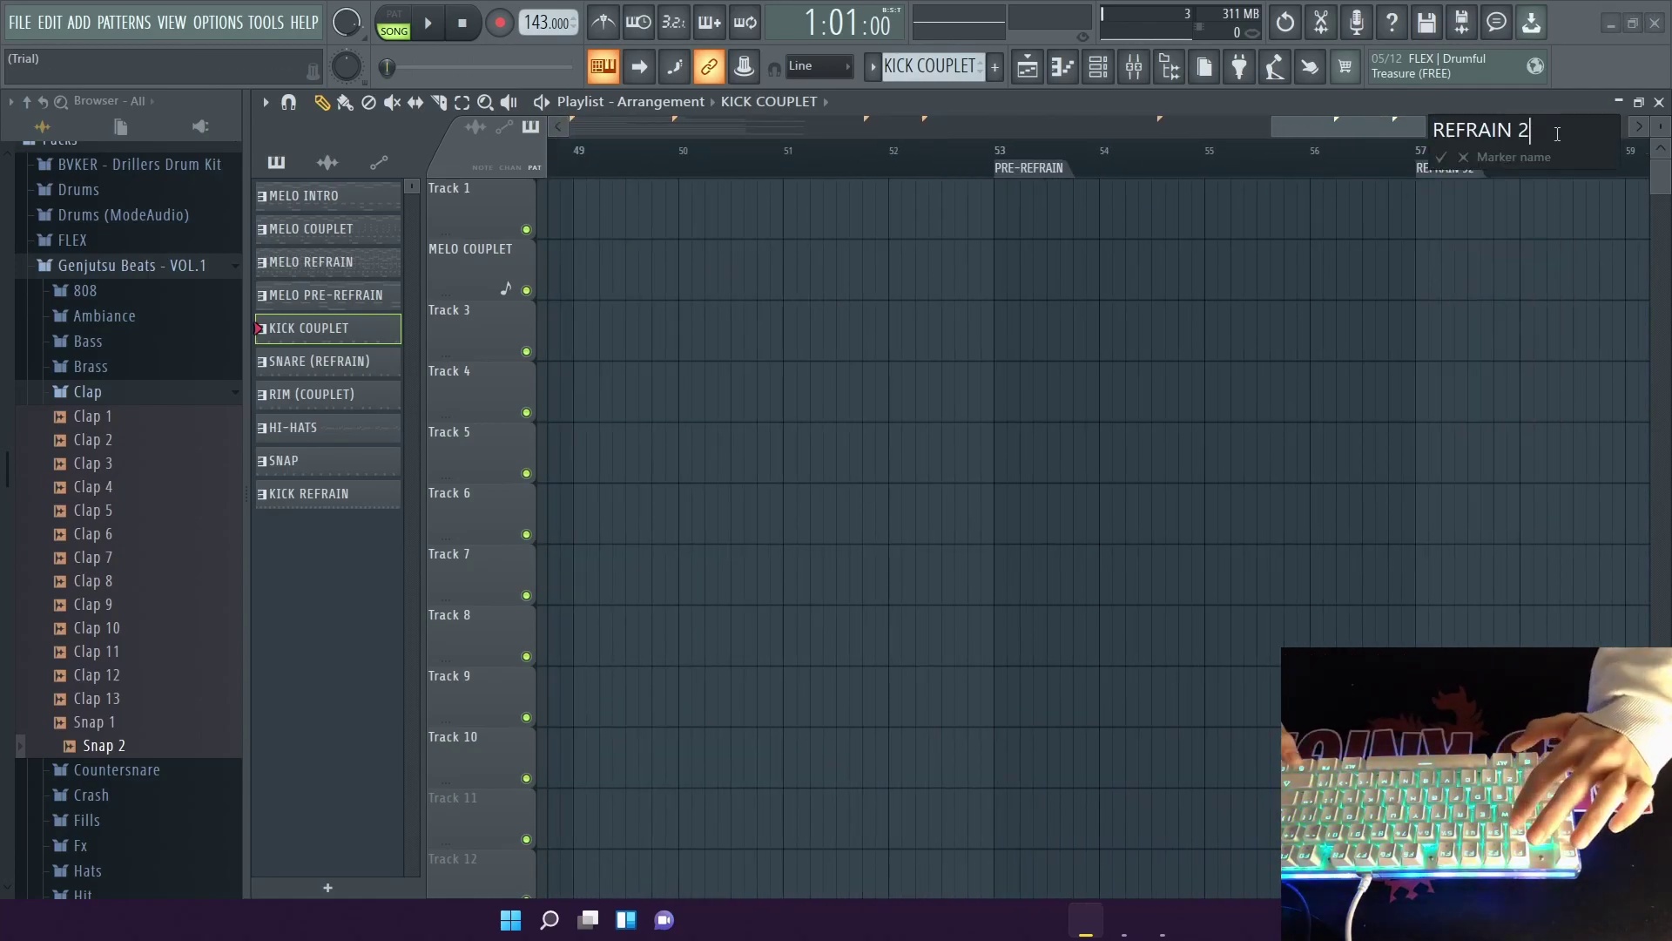
key("BackSpace")
key("Return")
scroll(1448, 215, "down", 6)
scroll(1075, 217, "right", 4)
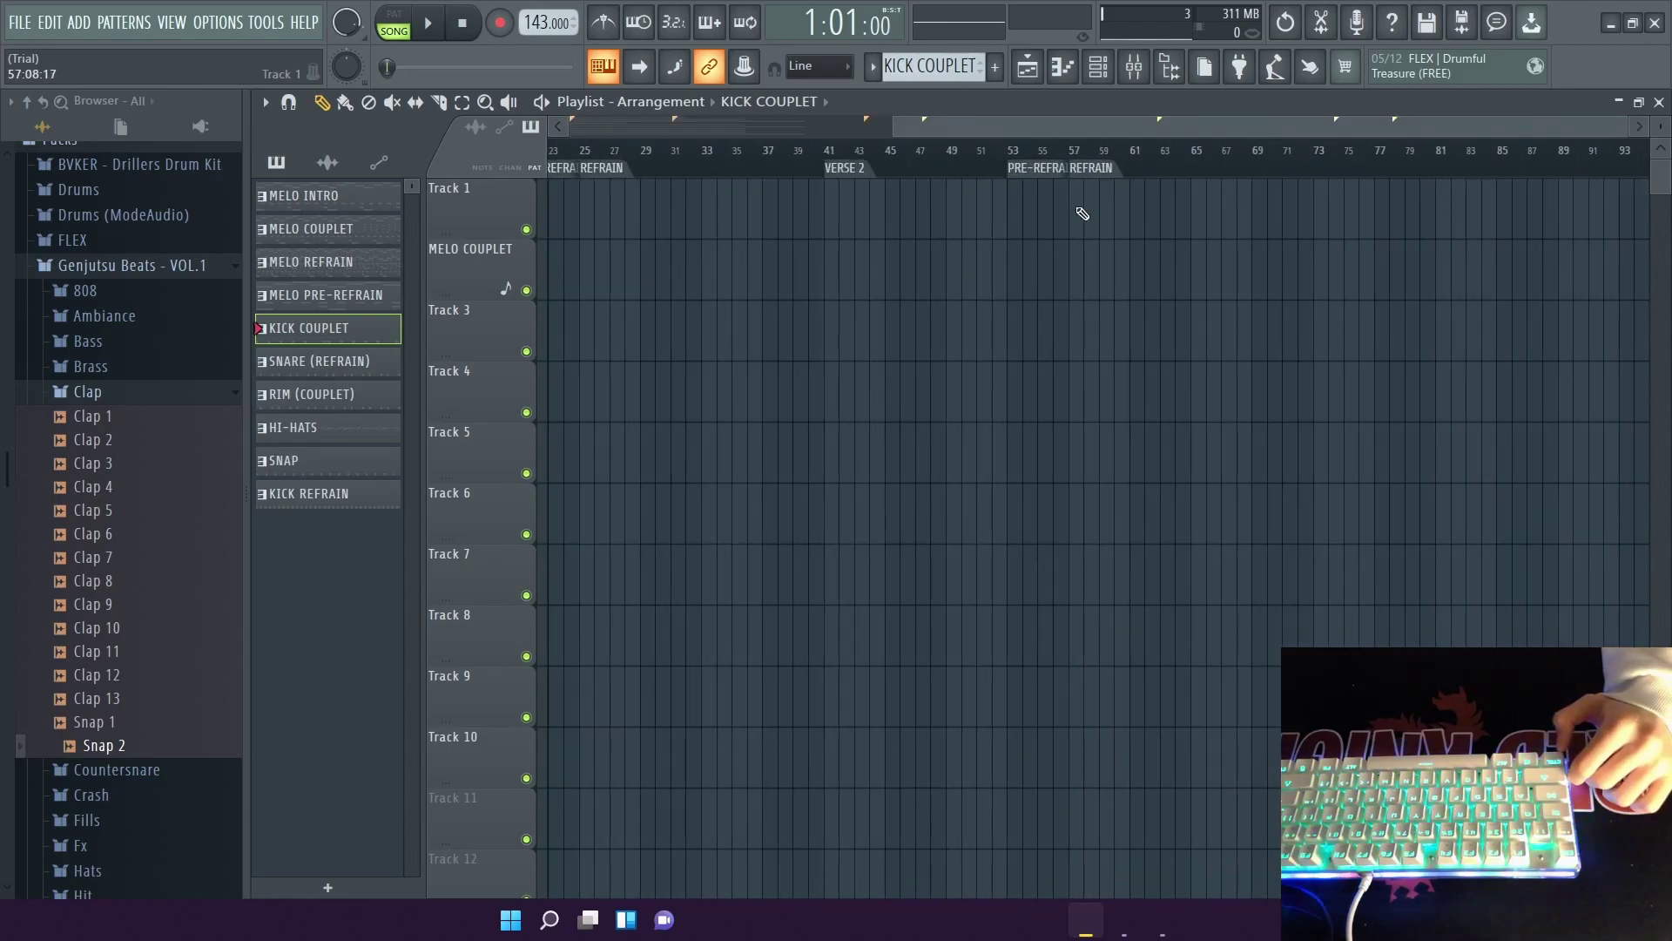
Add a time marker named OUTRO after the second REFRAIN and move it to bar 73 of the playlist.
key("alt+t")
type("OUTRO")
key("Return")
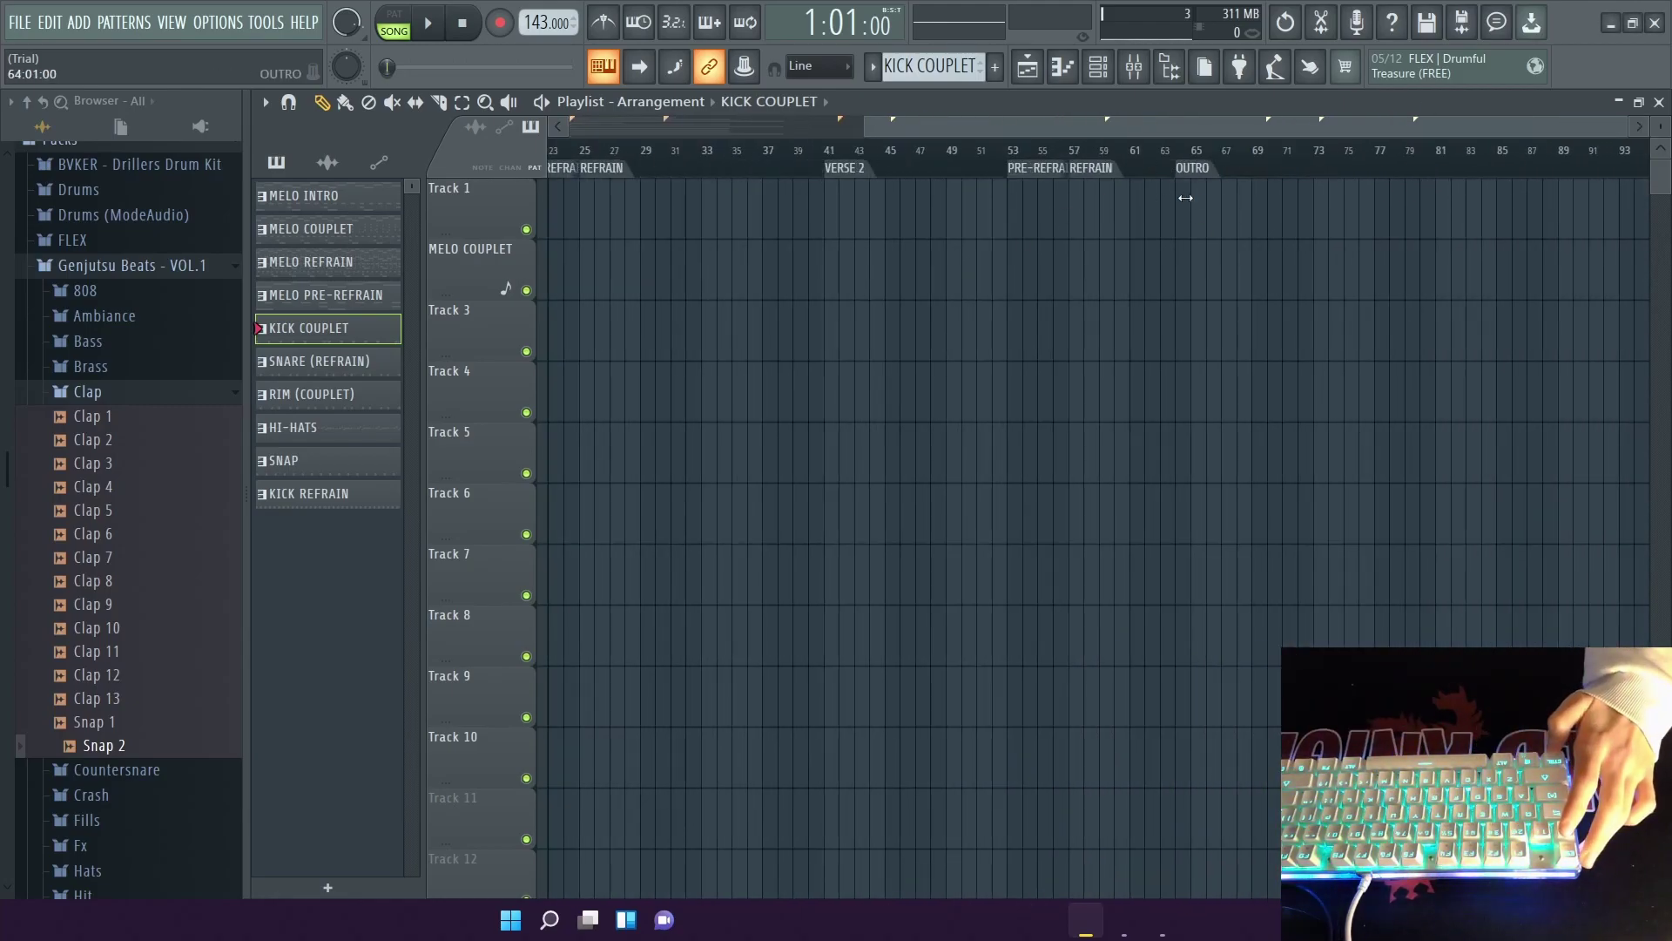
left_click_drag(871, 129, 601, 129)
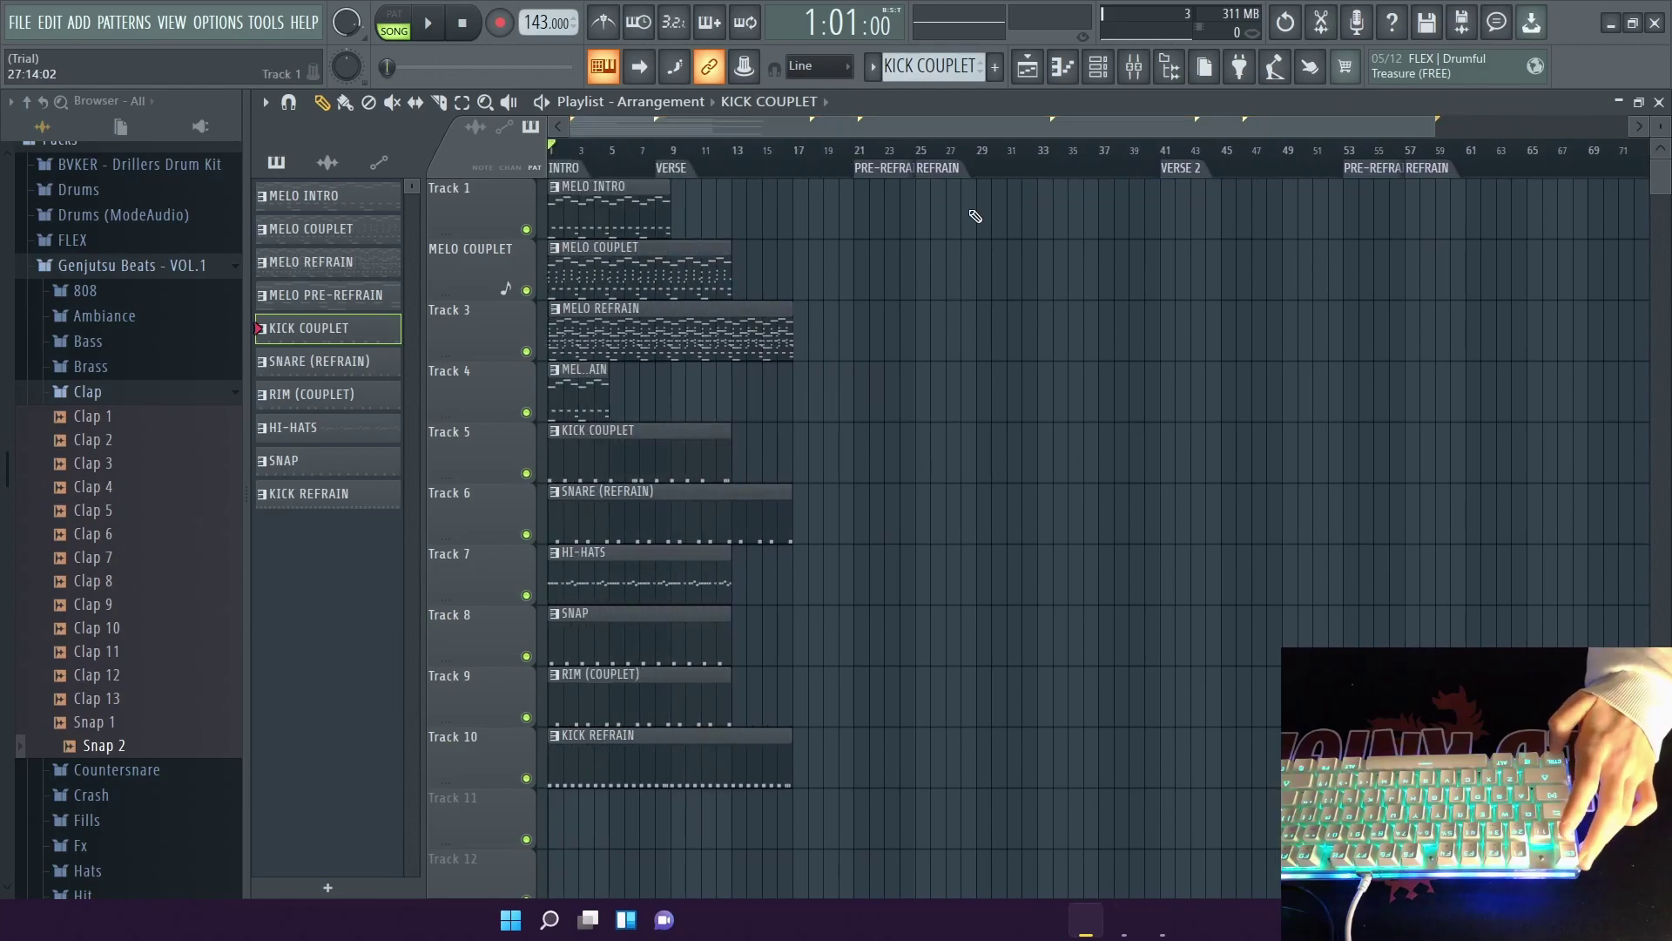
Move the VERSE marker to bar 9 and extend the MELO INTRO clip's end to it.
scroll(670, 204, "up", 6)
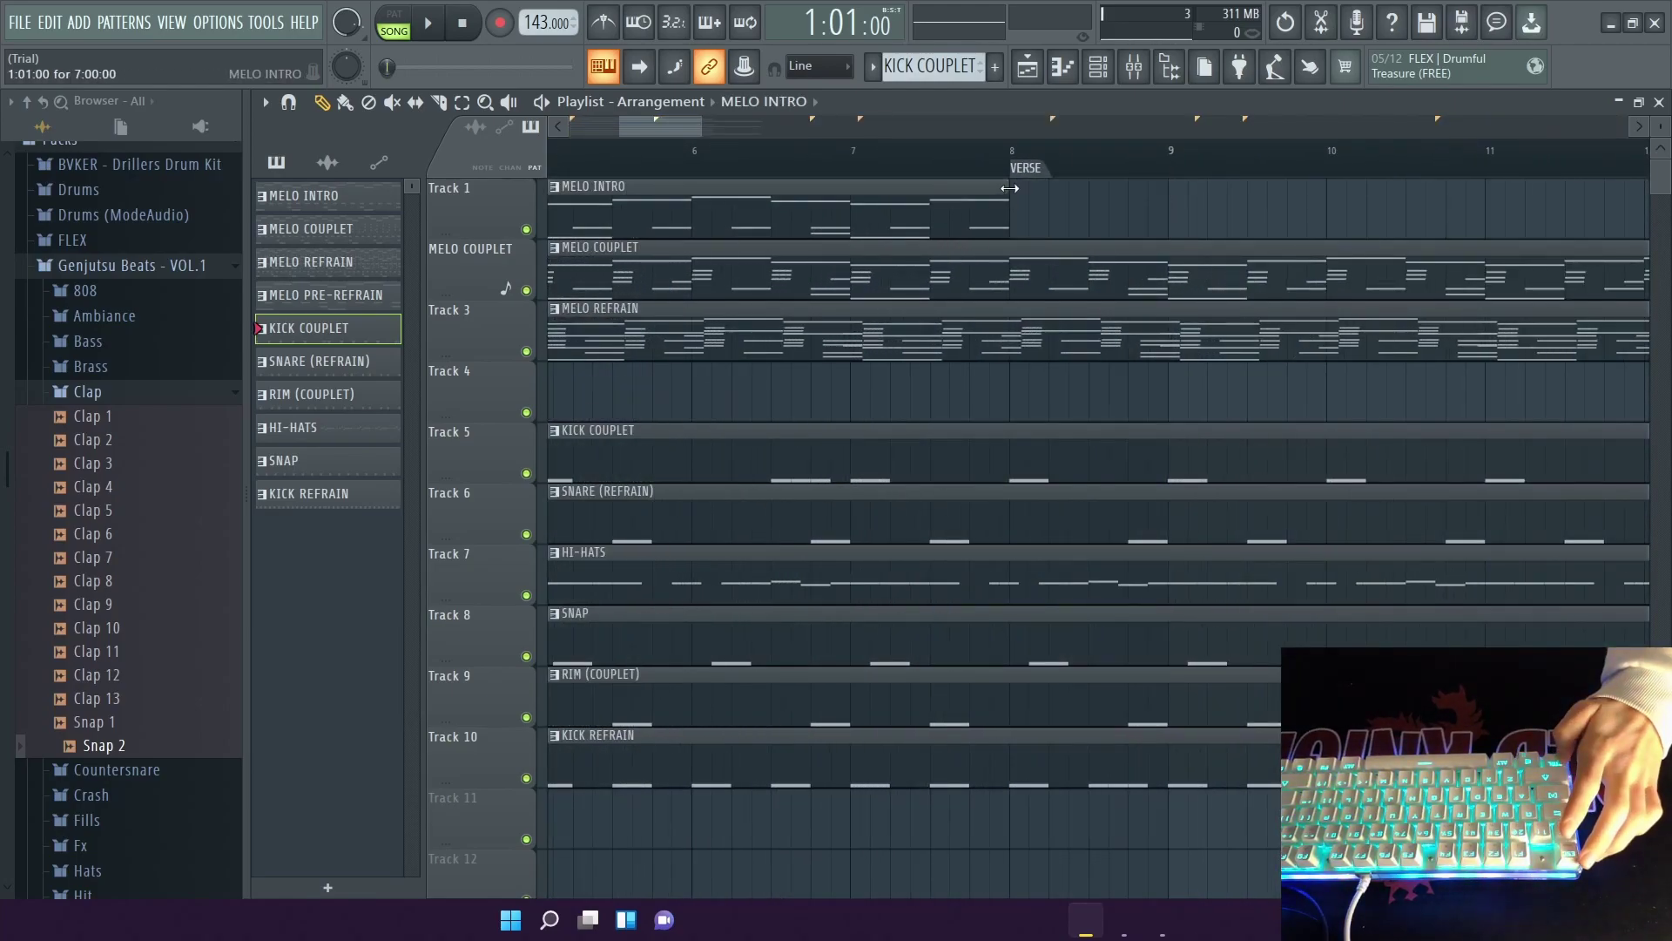
left_click_drag(1081, 169, 1177, 169)
left_click_drag(1007, 207, 1161, 207)
scroll(1161, 206, "down", 6)
left_click(898, 172)
Move the MELO COUPLET clip to the VERSE marker at bar 9 and the MELO REFRAIN clip to the REFRAIN marker at bar 25.
left_click_drag(610, 247, 747, 247)
left_click_drag(574, 310, 985, 310)
scroll(979, 331, "up", 6)
left_click_drag(714, 309, 597, 333)
Turn on snapping in the playlist and trim the MELO REFRAIN clip's end to bar 40.
left_click(288, 103)
left_click(317, 153)
scroll(610, 326, "up", 5)
scroll(1106, 348, "down", 9)
scroll(1383, 370, "down", 4)
left_click_drag(1563, 344, 1540, 344)
Set the playlist snap to Step and extend the MELO REFRAIN clip's end to the VERSE 2 marker at bar 41.
left_click(290, 104)
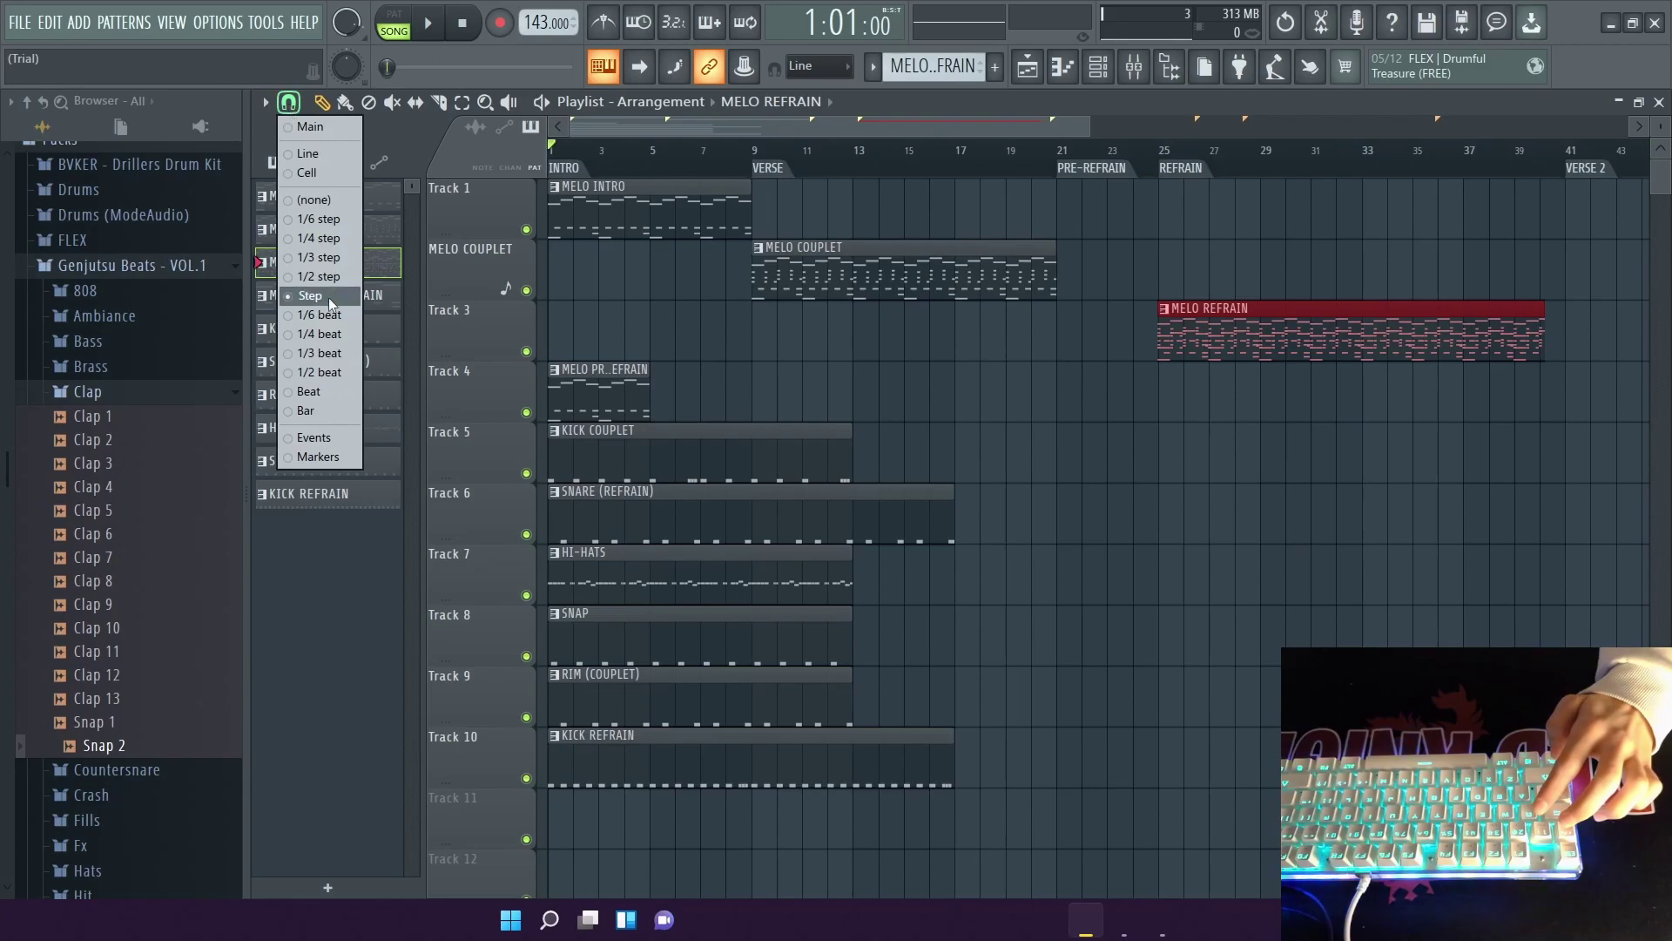
left_click(327, 298)
scroll(1177, 342, "up", 10)
double_click(1033, 325)
left_click_drag(1008, 324, 1182, 338)
left_click(1570, 183)
right_click(1031, 335)
scroll(1031, 335, "down", 9)
left_click(1014, 328)
scroll(1023, 326, "up", 8)
scroll(1024, 327, "down", 10)
scroll(1136, 341, "up", 7)
scroll(1167, 348, "down", 9)
Move the MELO COUPLET and MELO REFRAIN clips up to Track 1, keeping their bar positions.
left_click_drag(756, 272, 756, 214)
left_click_drag(946, 321, 947, 201)
scroll(852, 265, "up", 2)
Place MELO PRE-REFRAIN clips at bars 21 and 53, MELO COUPLET at bar 41 and MELO REFRAIN at bar 57 on Track 1.
left_click_drag(328, 295, 780, 213)
left_click_drag(327, 229, 1185, 213)
left_click_drag(328, 295, 1419, 211)
left_click_drag(328, 262, 1494, 209)
Place a MELO INTRO clip at the OUTRO marker, bar 73, on Track 1.
left_click_drag(1272, 127, 1545, 154)
left_click_drag(328, 196, 1210, 213)
double_click(1335, 225)
left_click(1572, 182)
Rename the MELO INTRO pattern as MELO INTRO ET OUTRO.
right_click(327, 196)
left_click(348, 279)
type("ET OUTRO")
key("Return")
Rename playlist Track 1 as MELO.
scroll(1127, 426, "down", 5)
right_click(513, 193)
left_click(544, 189)
type("MELOS")
key("Return")
right_click(489, 183)
left_click(533, 188)
key("BackSpace")
key("Return")
Rename playlist track 2 as EFFECT and track 3 as KICK.
right_click(465, 242)
left_click(503, 248)
type("EFFECT")
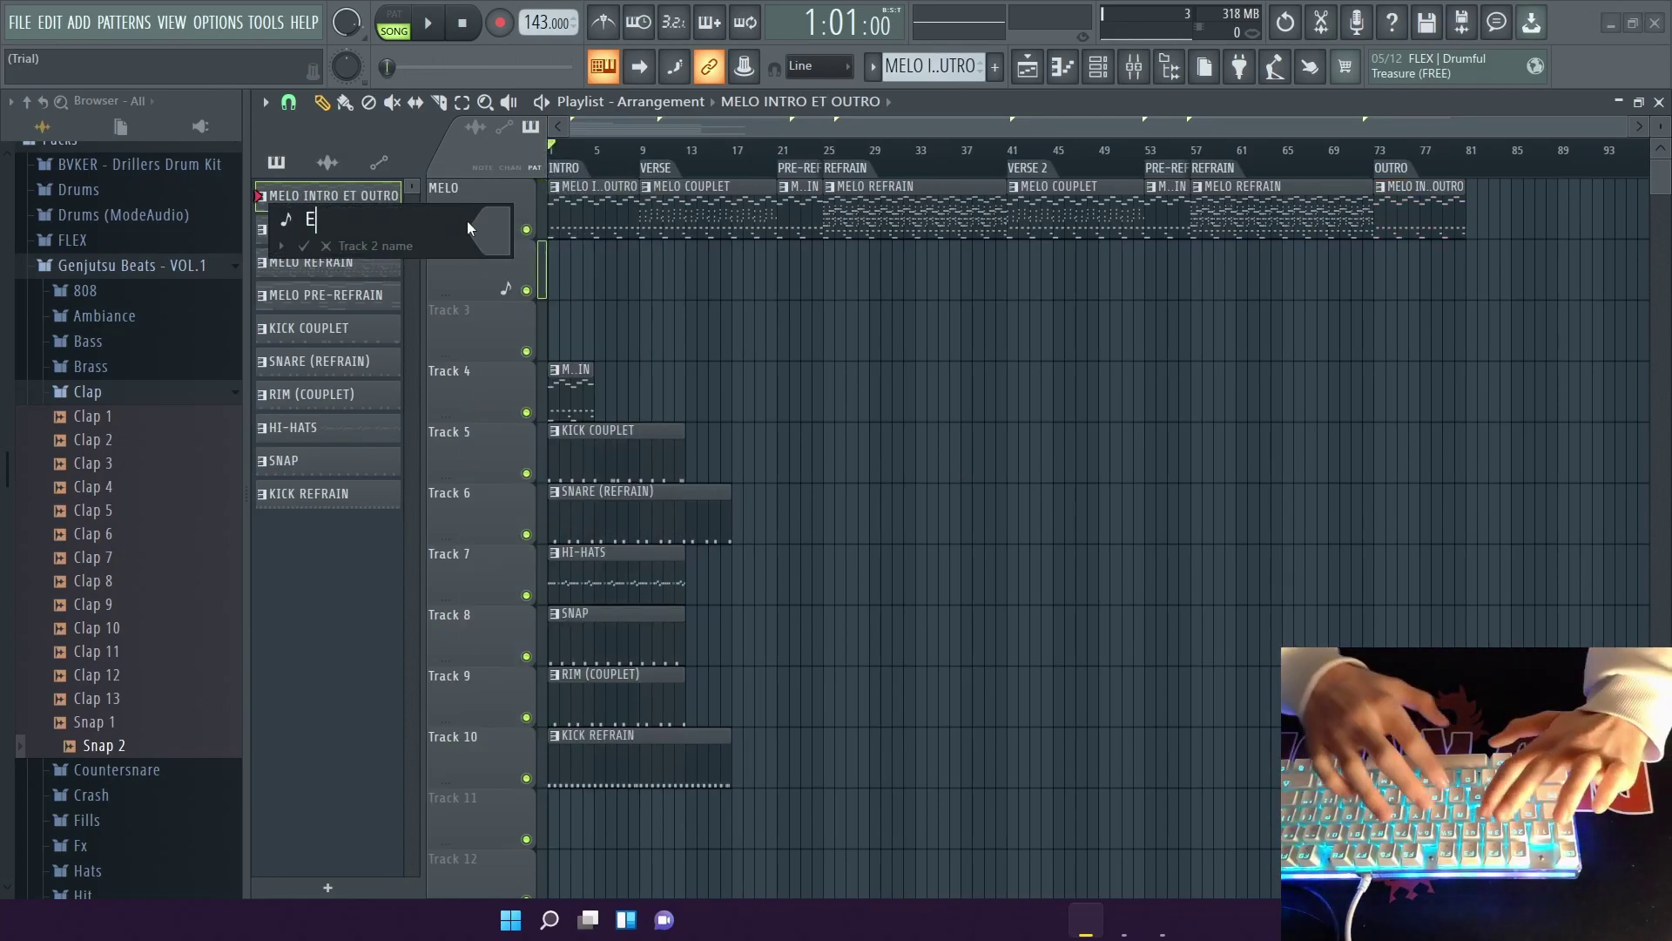
key("Return")
right_click(453, 311)
left_click(485, 317)
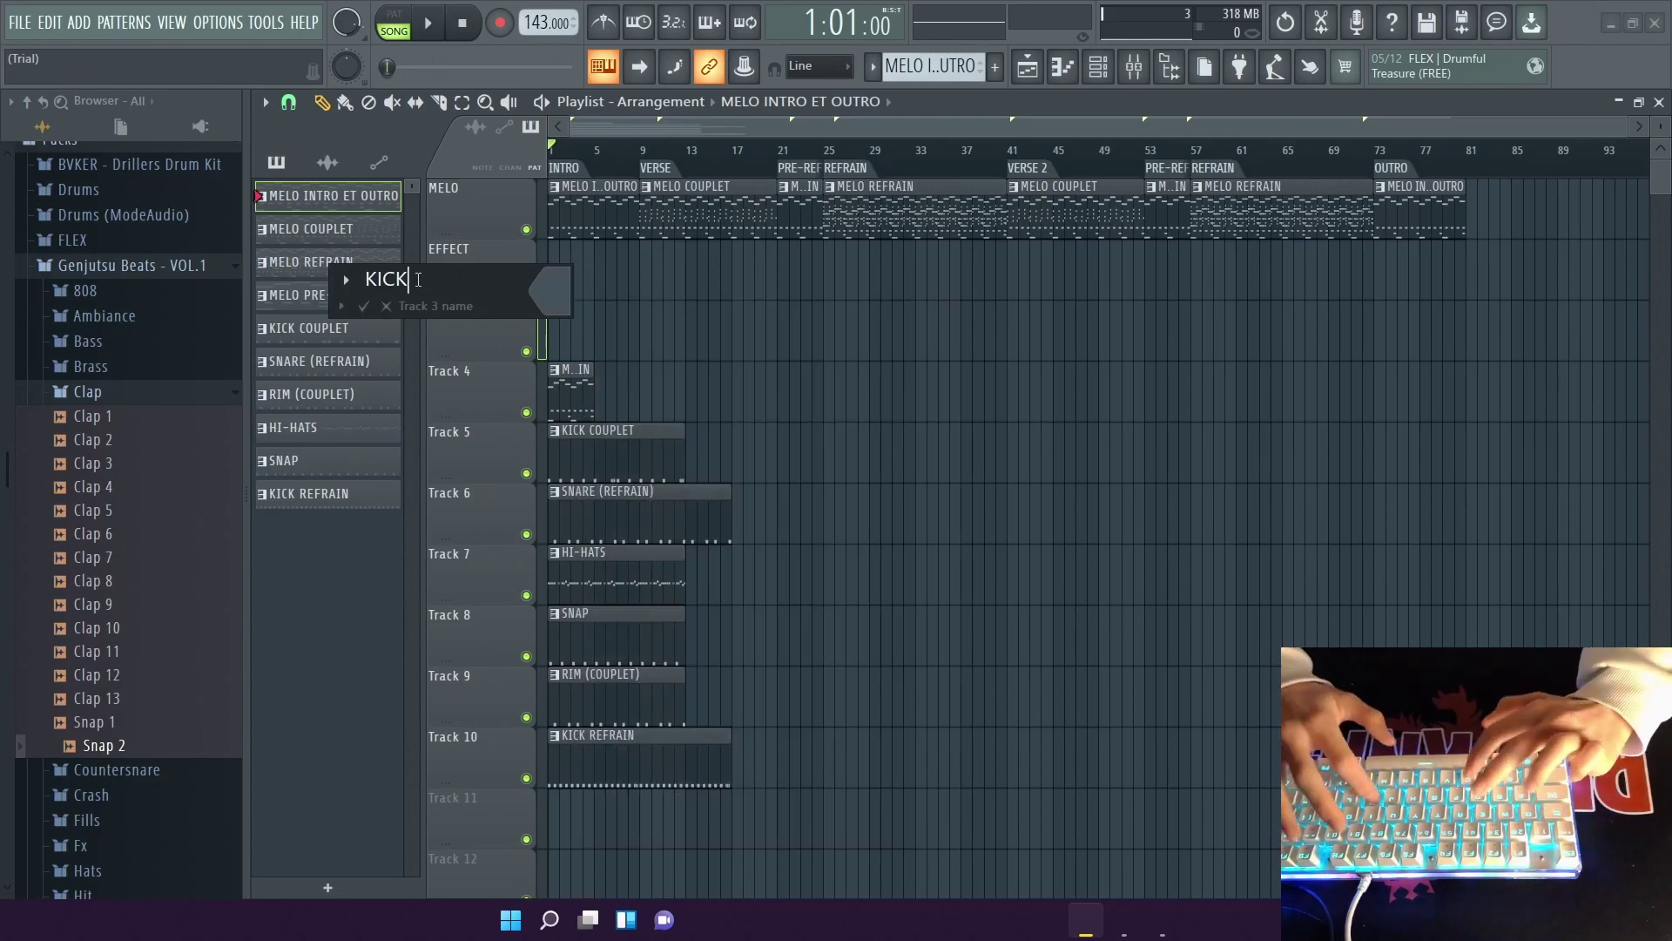
type("KICK")
key("Return")
Rename playlist track 4 as SNARE and track 5 as RIM.
type("SNARE")
key("Return")
right_click(488, 453)
left_click(531, 376)
type("RIM")
key("Return")
Rename playlist track 6 as SNAP and track 7 as HI-HATS.
right_click(475, 503)
left_click(489, 384)
type("SNAP")
key("Return")
scroll(493, 427, "down", 2)
right_click(495, 443)
left_click(551, 388)
type("HI-HATS")
Delete the MELO PRE-REFRAIN clip from the SNARE track and move KICK COUPLET to bar 9 and SNARE (REFRAIN) to bar 25 on their matching tracks.
scroll(499, 496, "up", 2)
scroll(578, 384, "up", 5)
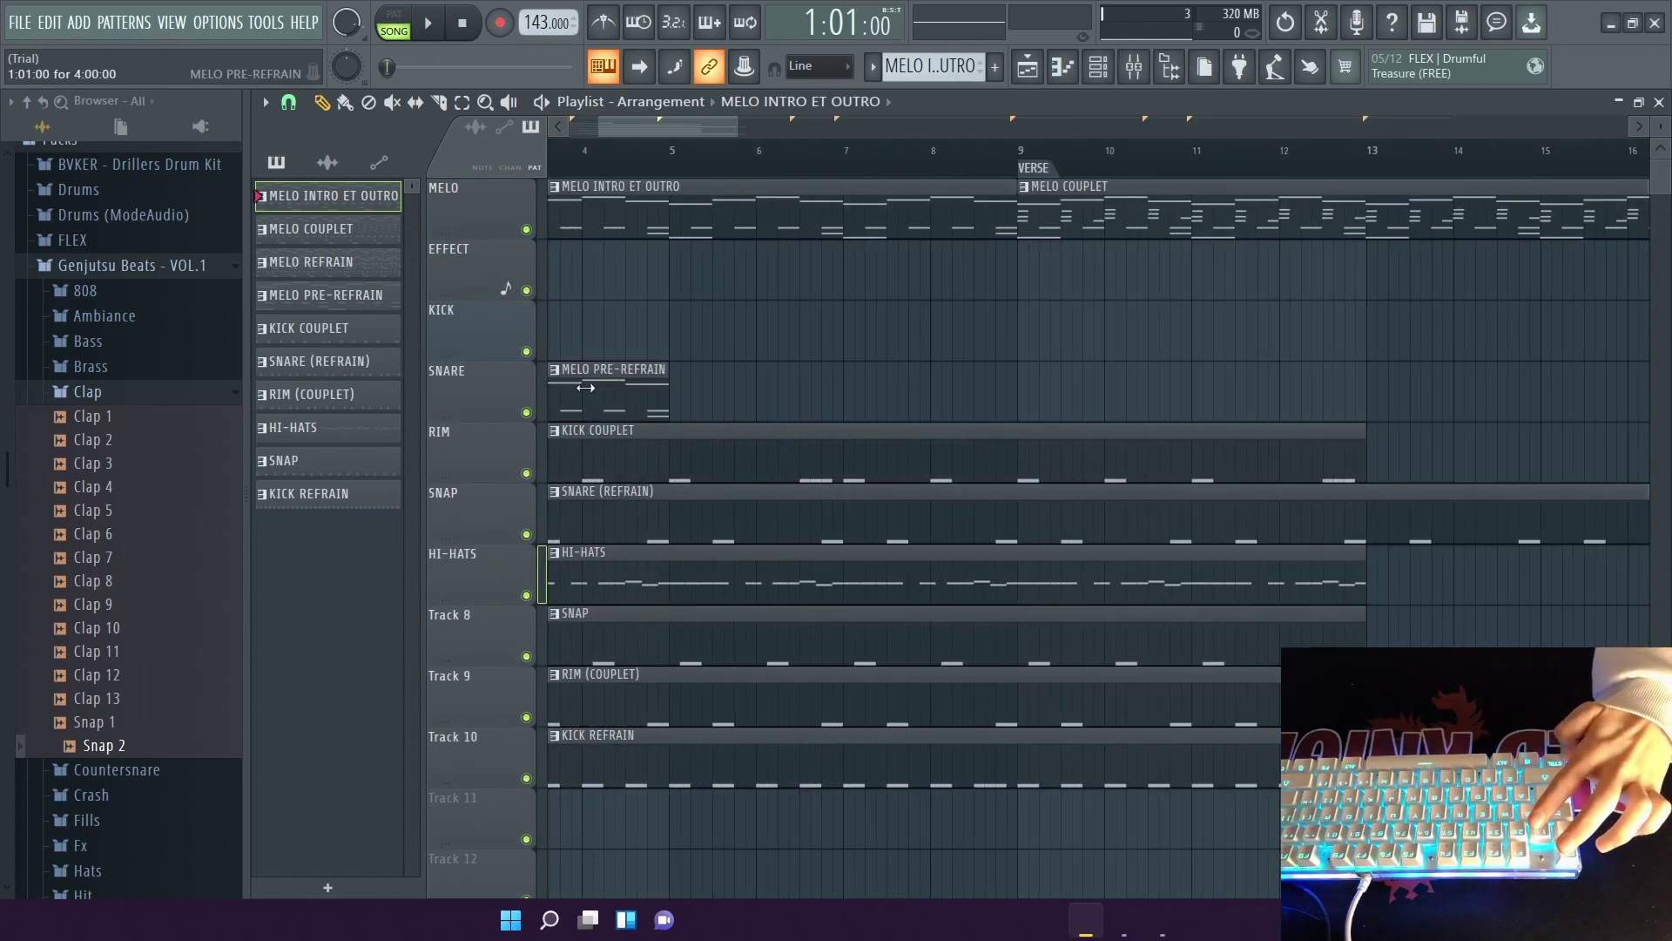
scroll(578, 384, "down", 4)
right_click(577, 389)
left_click_drag(615, 432, 744, 310)
left_click_drag(679, 490, 1100, 364)
Arrange HI-HATS clips at bars 9, 25, 41 and 57 on the HI-HATS track, extending the last one to bar 73.
left_click_drag(628, 558, 755, 557)
left_click_drag(396, 431, 975, 565)
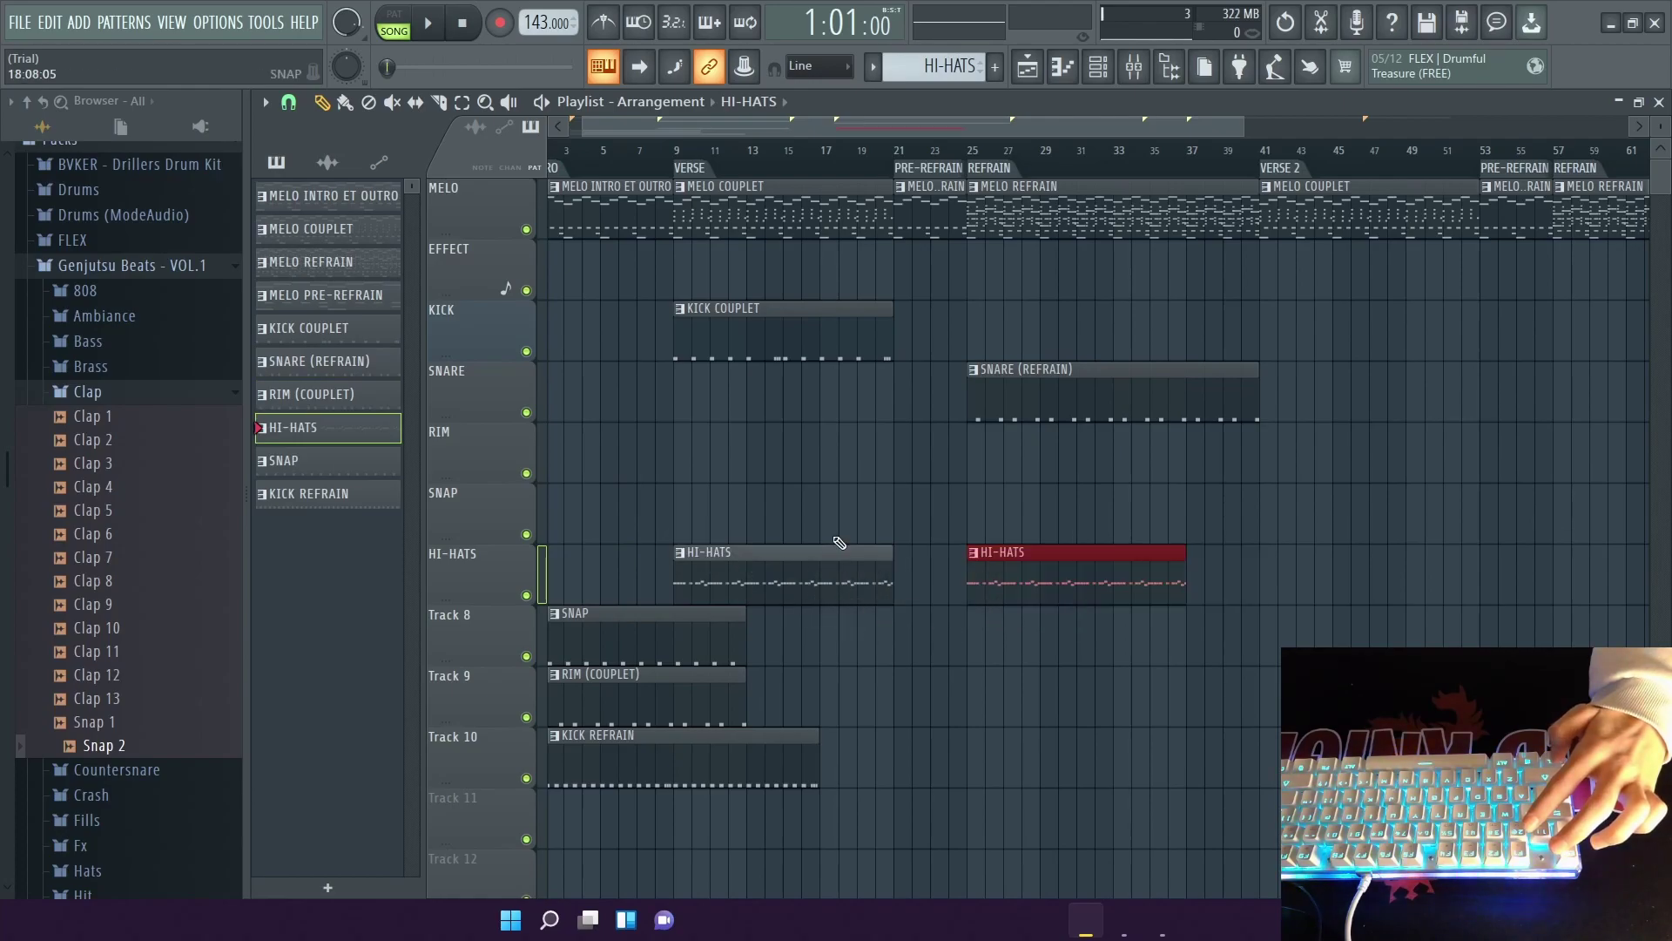
left_click_drag(294, 434, 1313, 578)
scroll(1381, 503, "down", 3)
left_click_drag(1466, 579, 1520, 582)
Arrange SNAP clips at bars 9, 25, 41 and 57 on the SNAP track, extending the last one to bar 73.
left_click_drag(610, 613, 716, 491)
left_click_drag(328, 460, 1317, 521)
left_click_drag(1465, 523, 1520, 523)
Place RIM (COUPLET) clips at bars 9 and 41 on the RIM track and KICK REFRAIN clips at bars 25 and 57 on the KICK track.
left_click_drag(645, 675, 755, 435)
left_click_drag(328, 394, 1108, 491)
left_click_drag(609, 737, 934, 310)
left_click_drag(327, 493, 1320, 324)
Play back the arrangement, stop it, and add a SNARE (REFRAIN) clip at bar 57 on the SNARE track.
key("space")
left_click(465, 25)
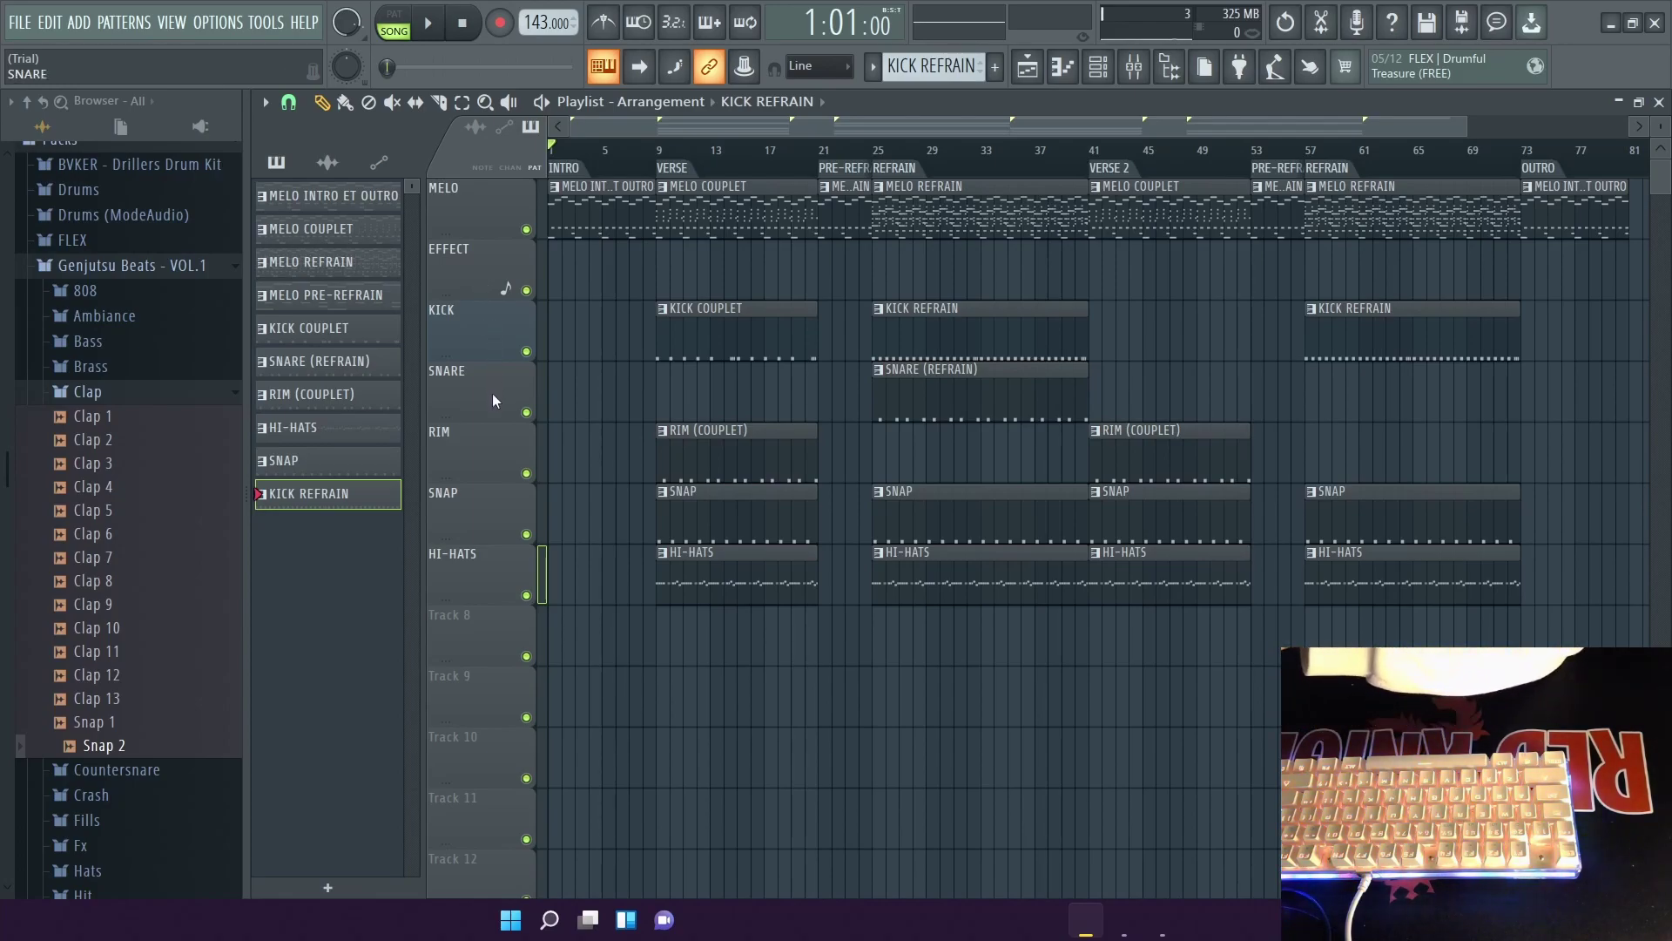
left_click_drag(335, 361, 1319, 372)
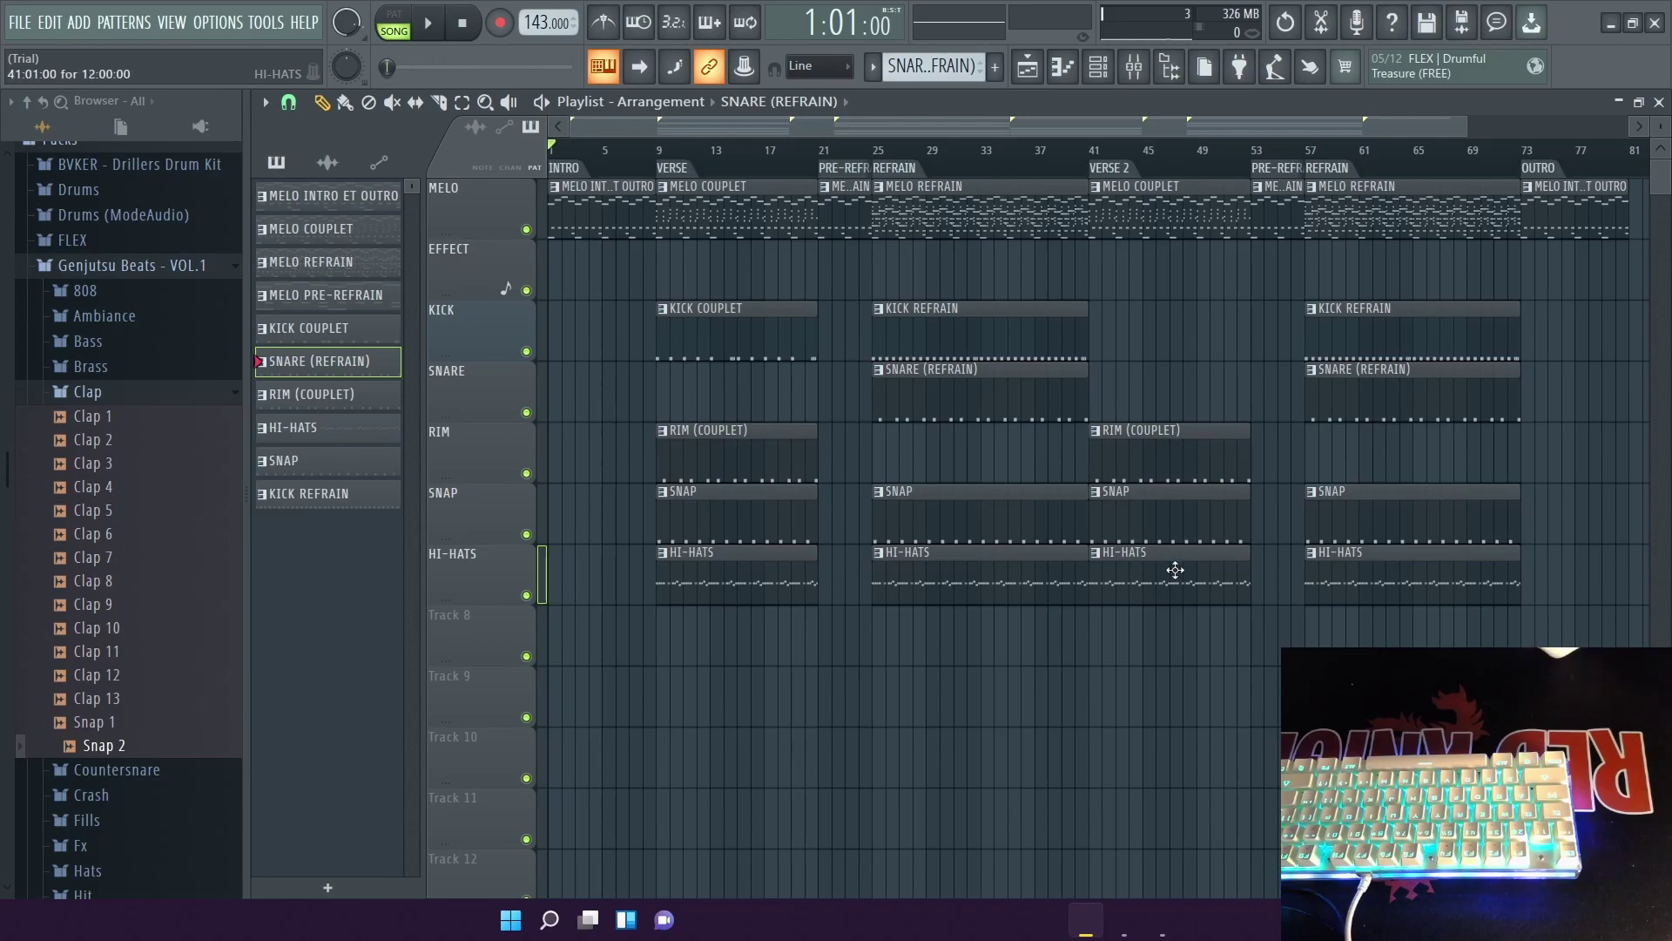
Rename playlist Track 8 as 808.
right_click(475, 641)
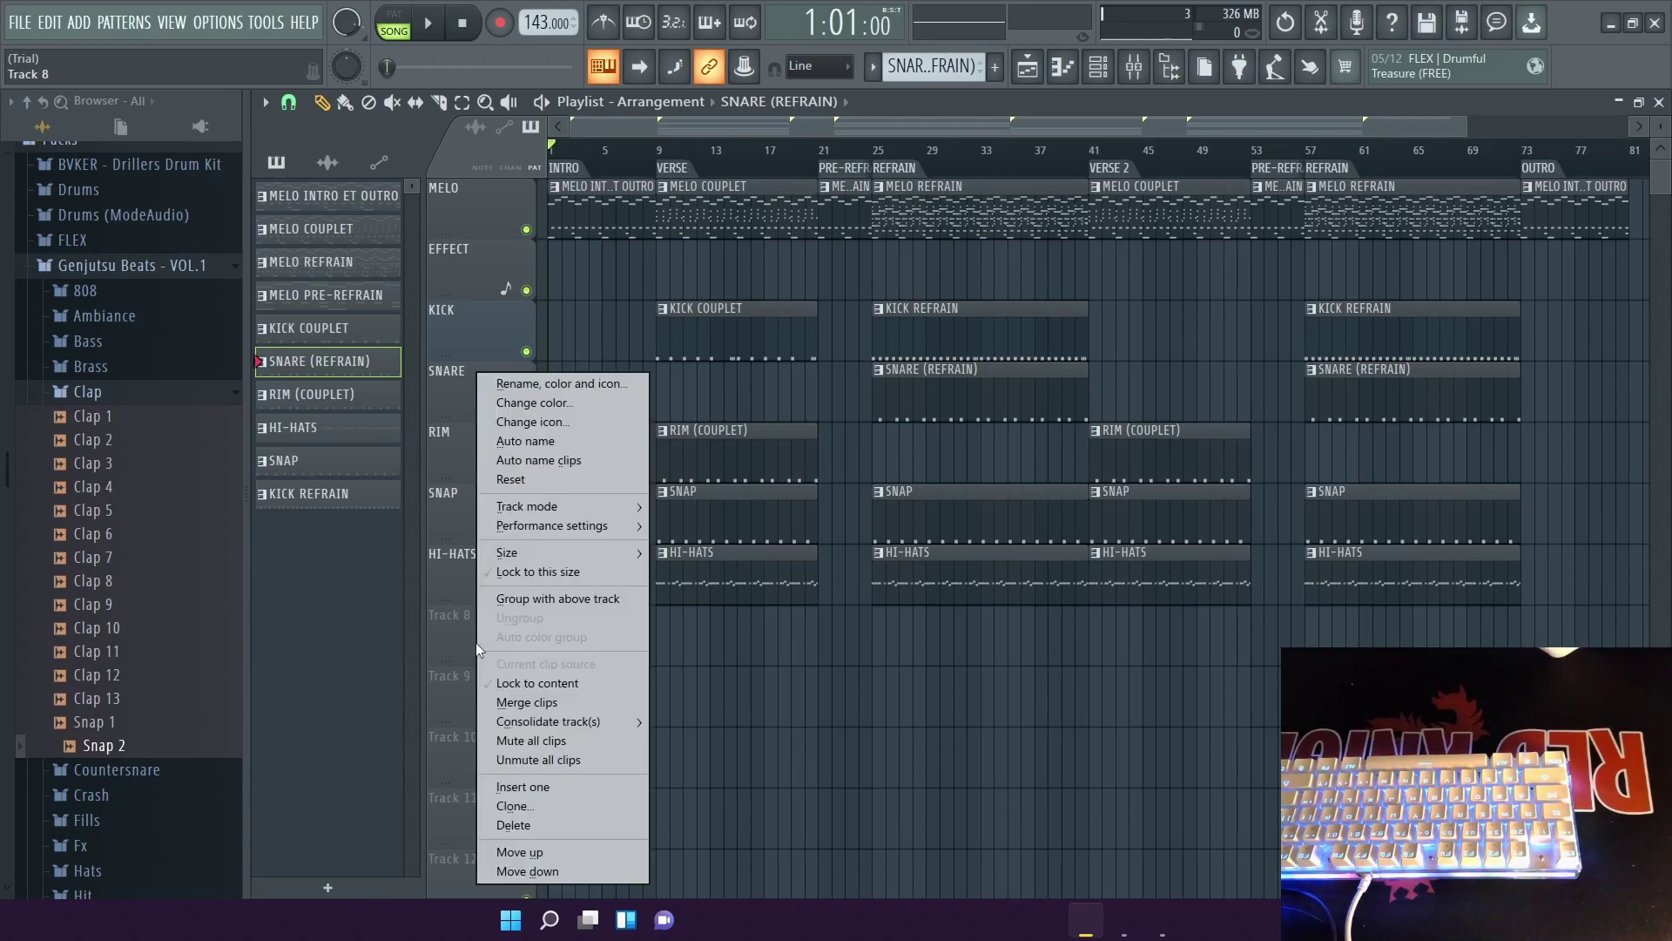
left_click(572, 374)
type("808")
key("Return")
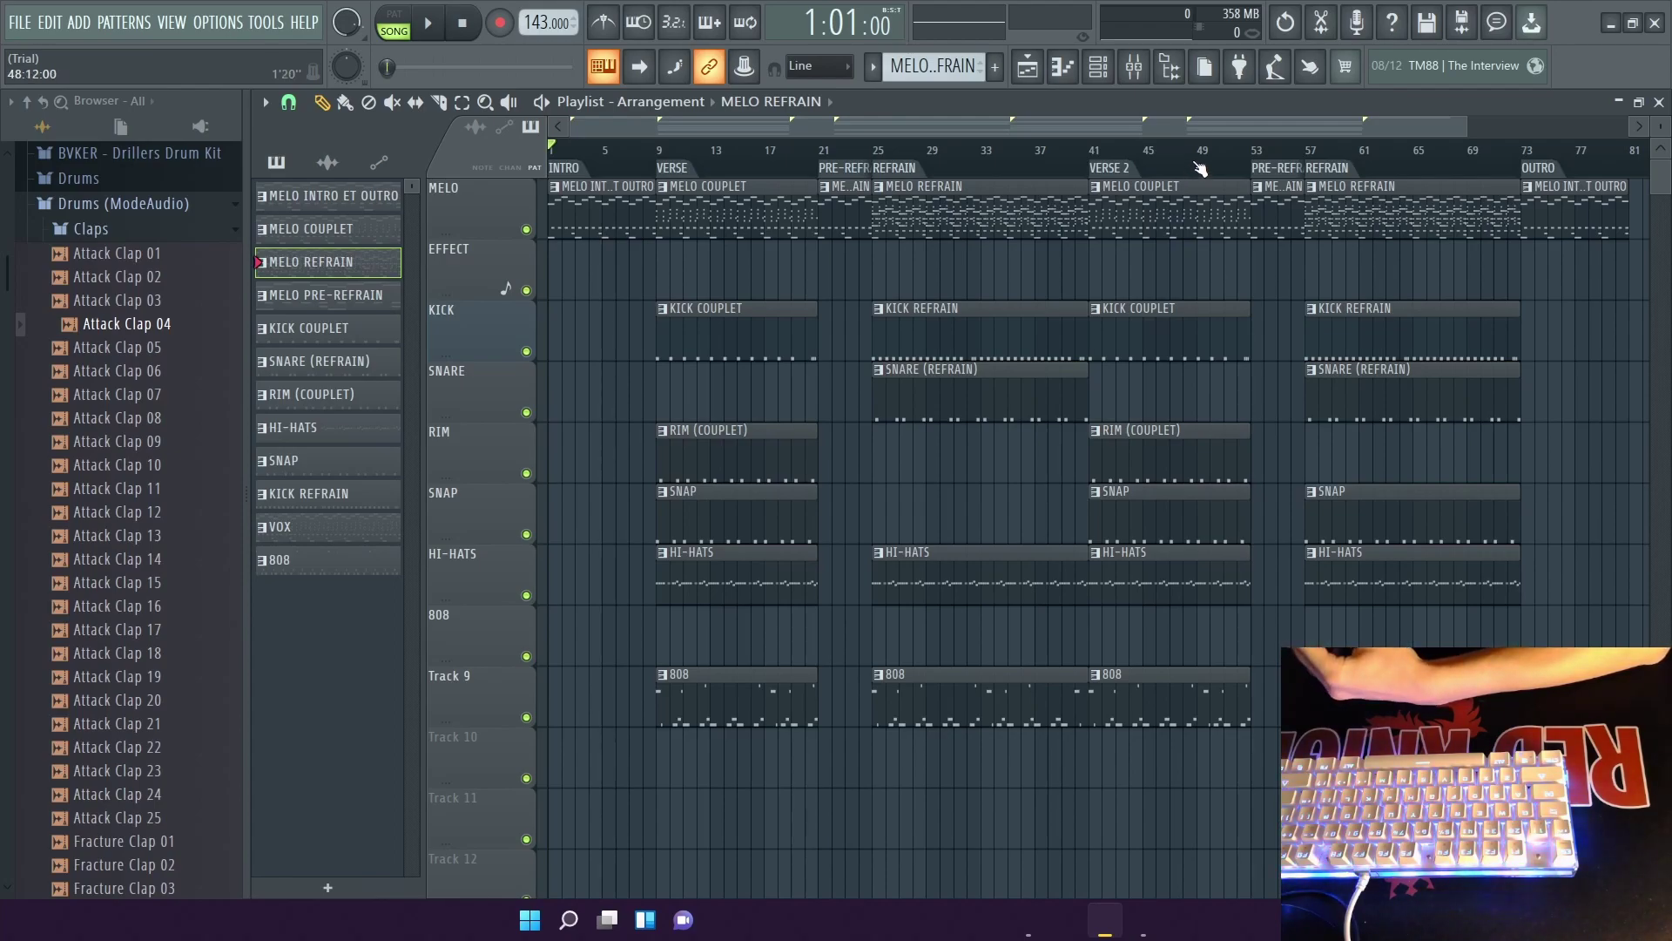
Save the project and try the playback controls, switching to pattern mode and back to song mode.
key("ctrl+s")
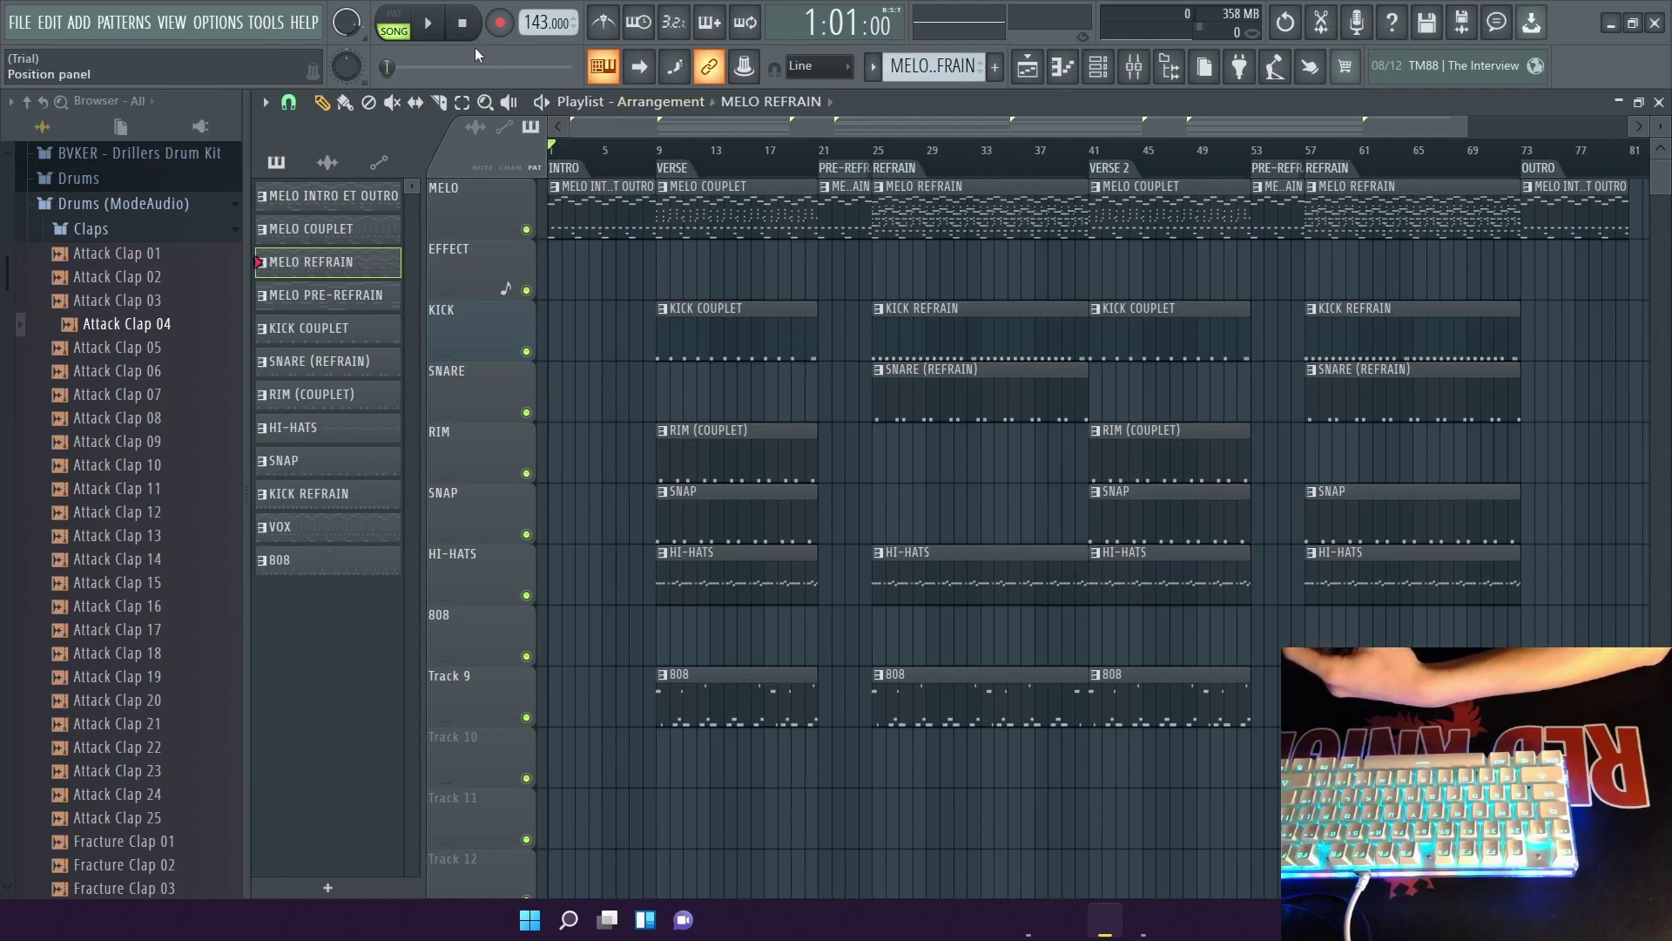
left_click(440, 35)
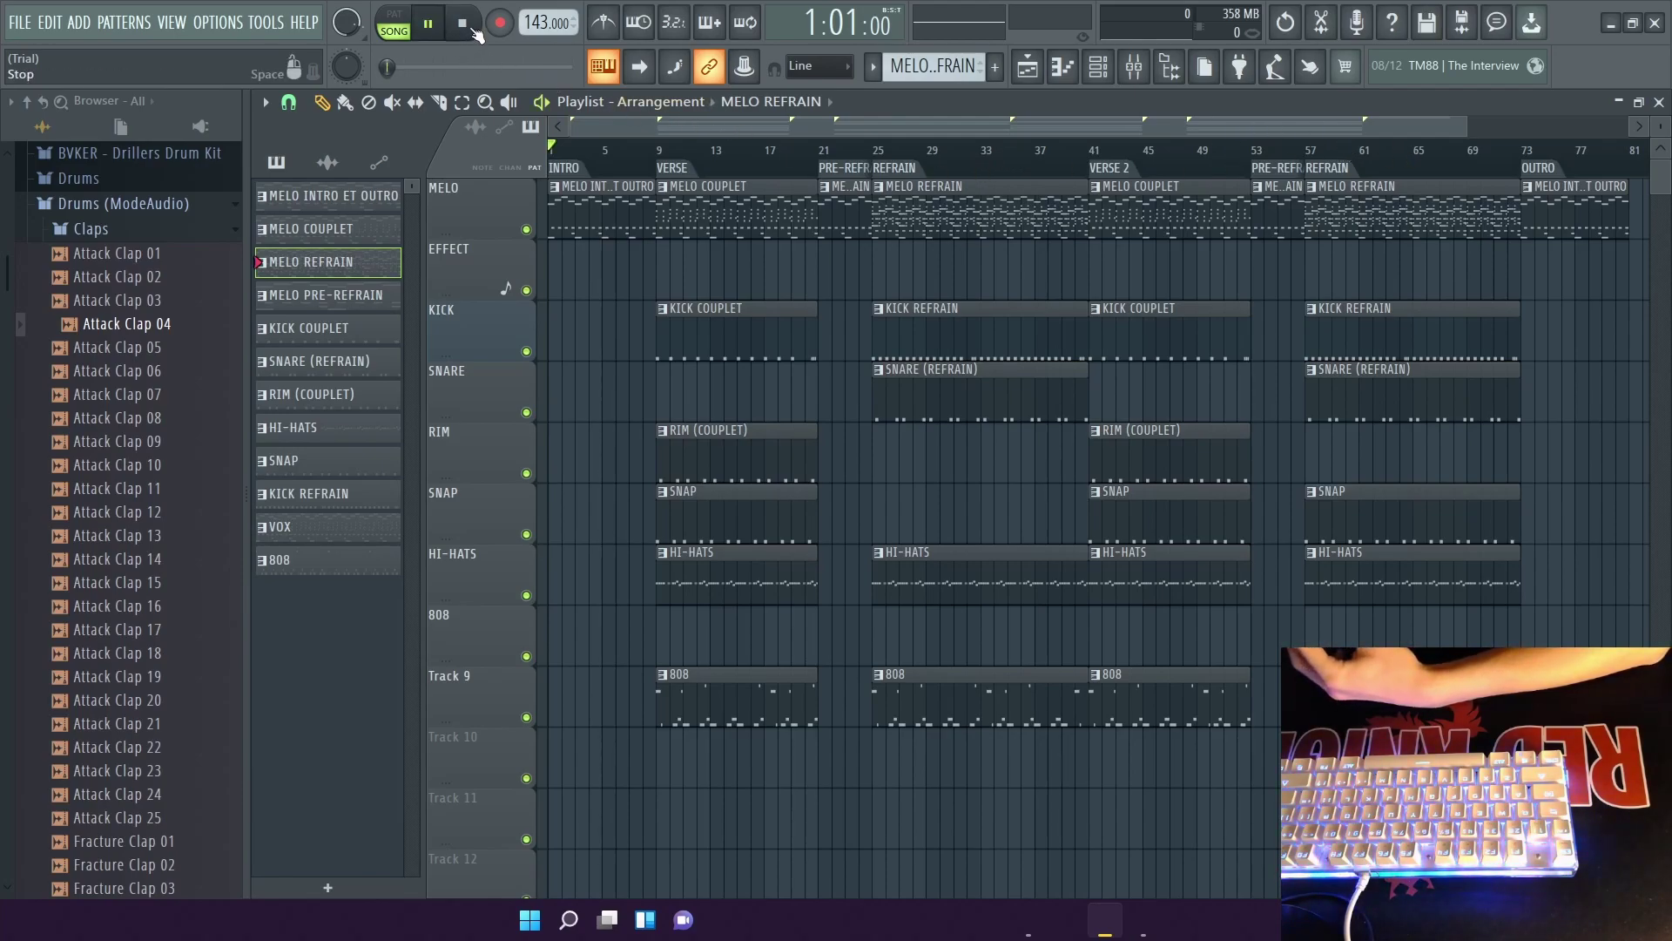
left_click(474, 32)
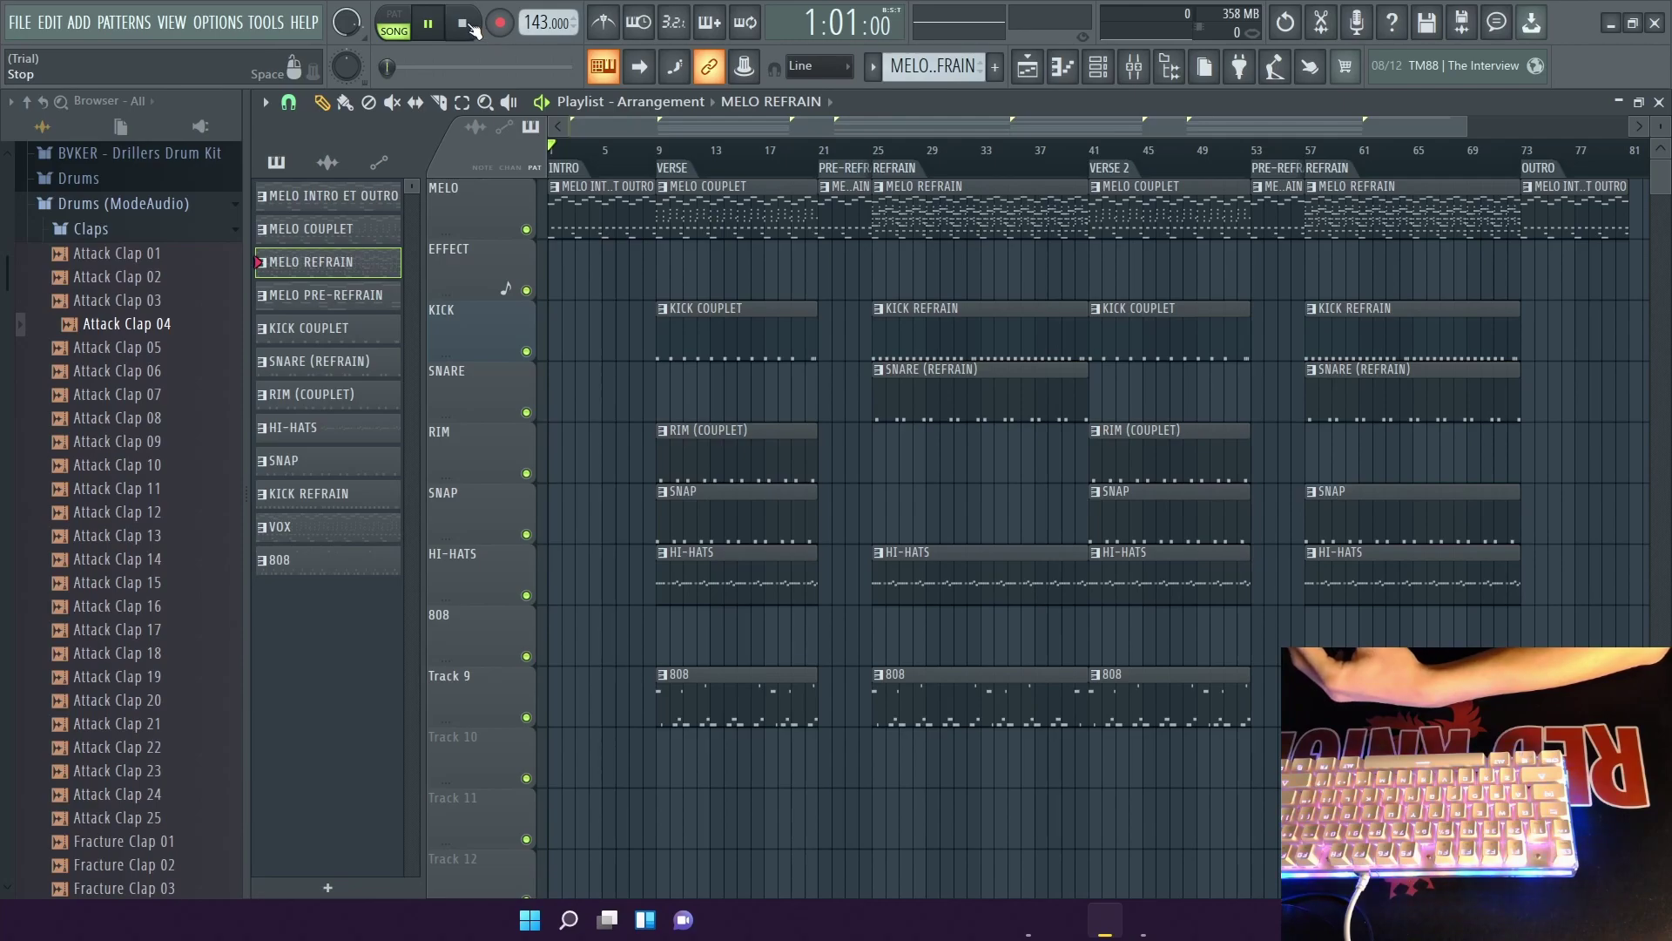
left_click(395, 24)
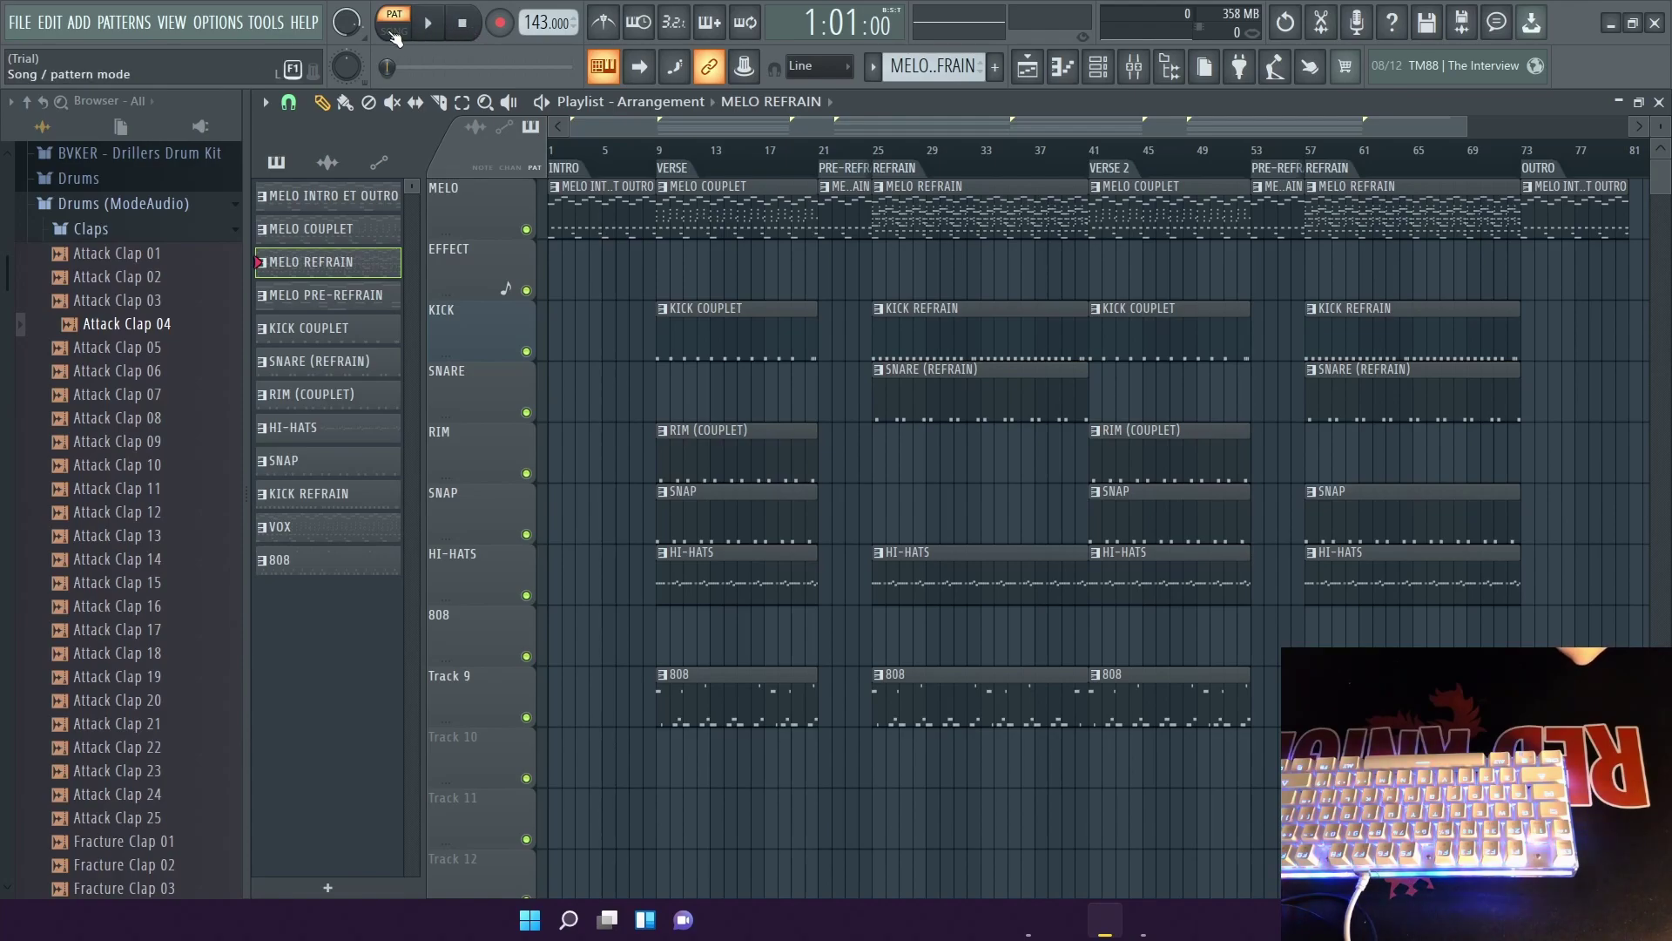
left_click(395, 27)
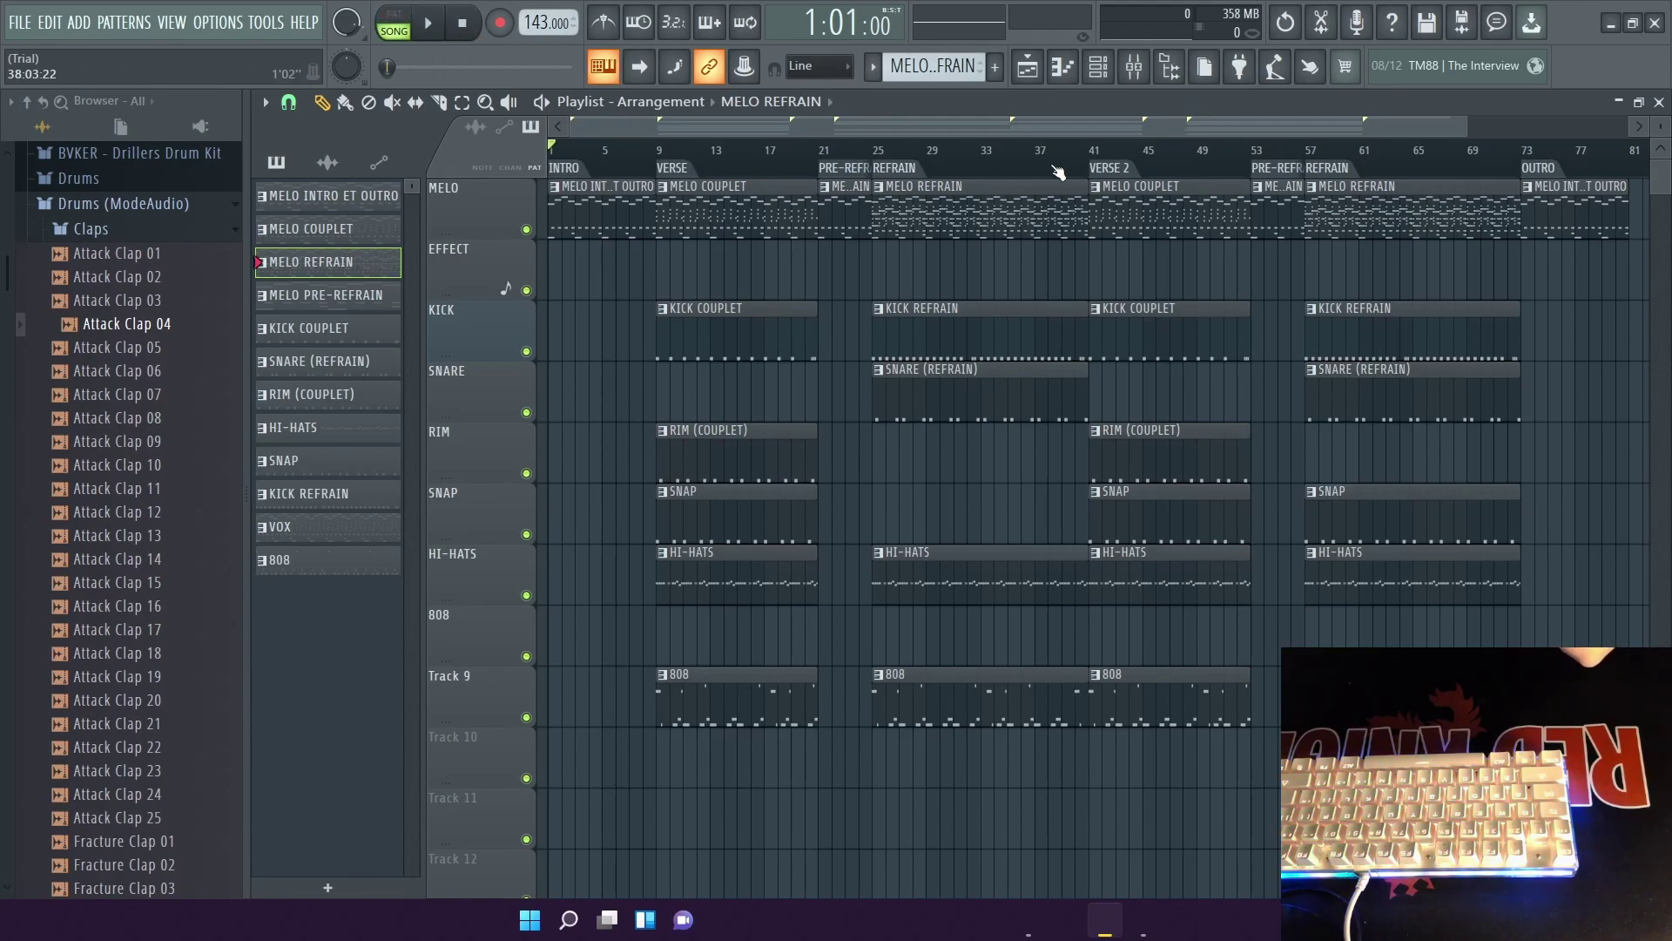
left_click(1134, 66)
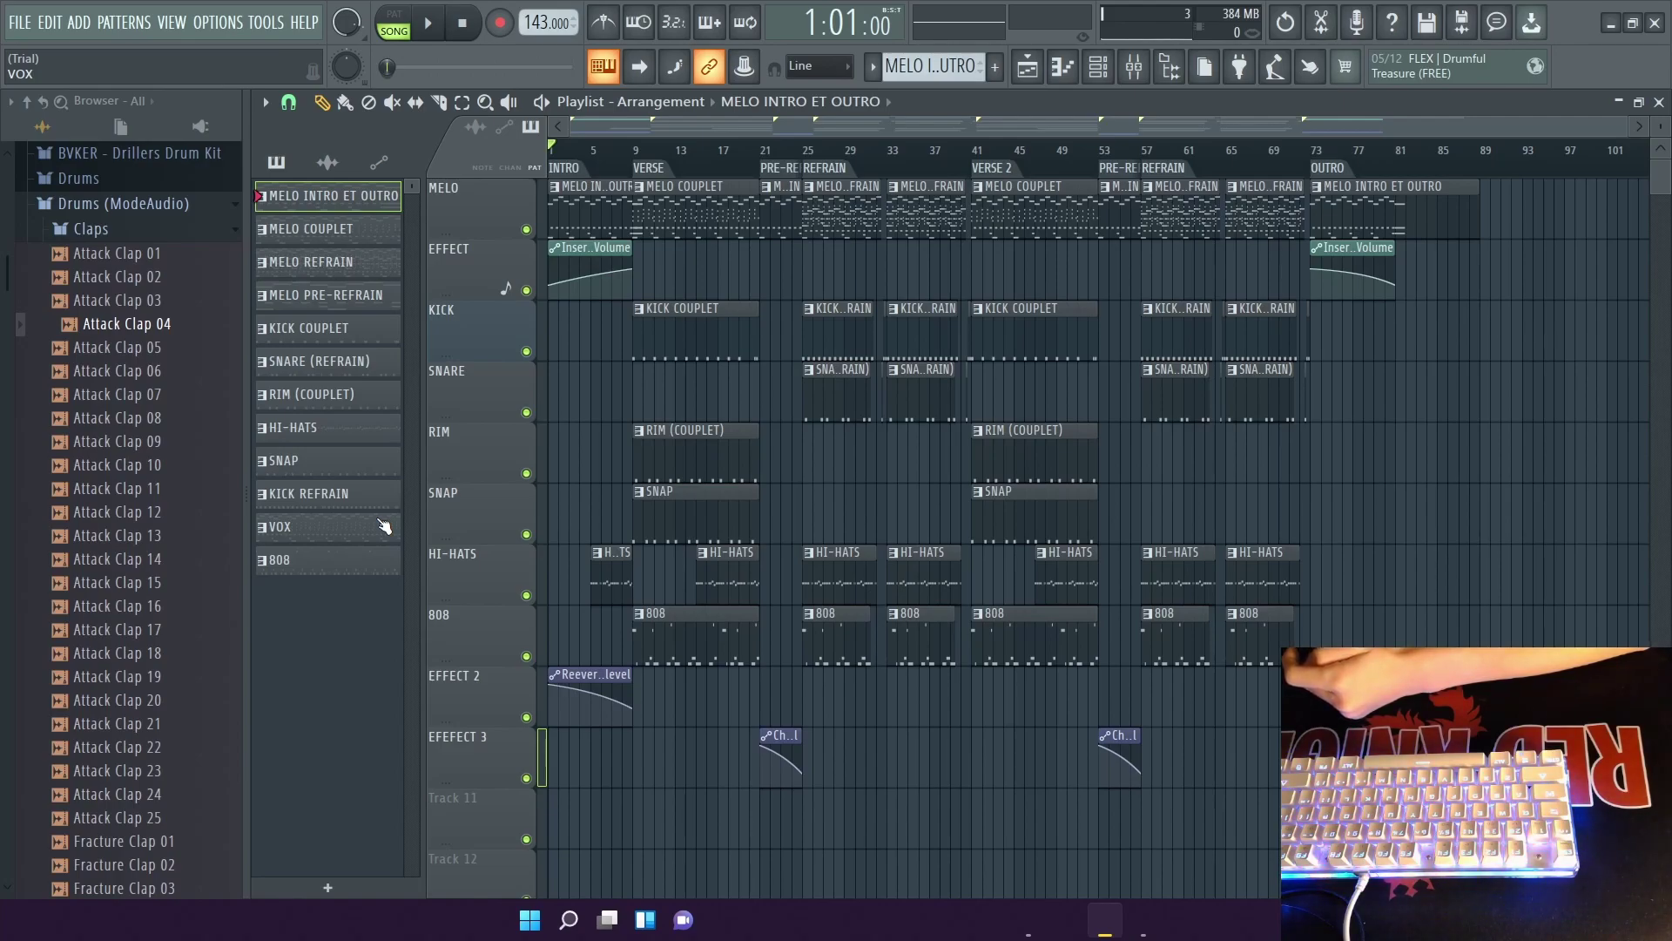
scroll(642, 448, "down", 1)
scroll(649, 459, "up", 1)
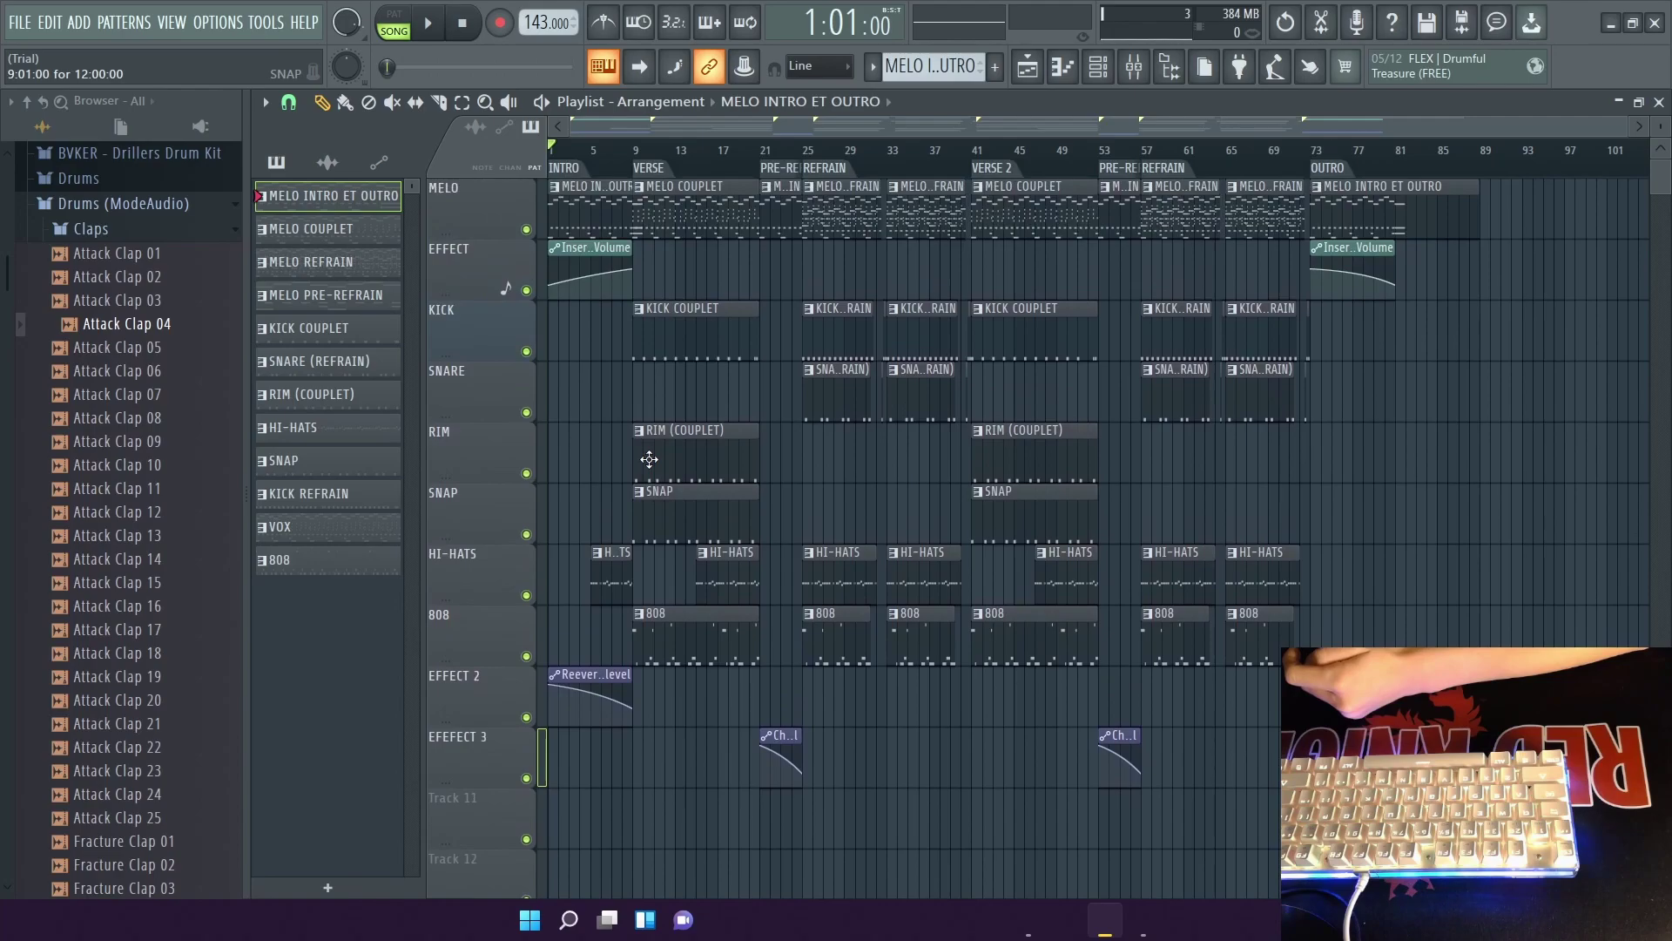